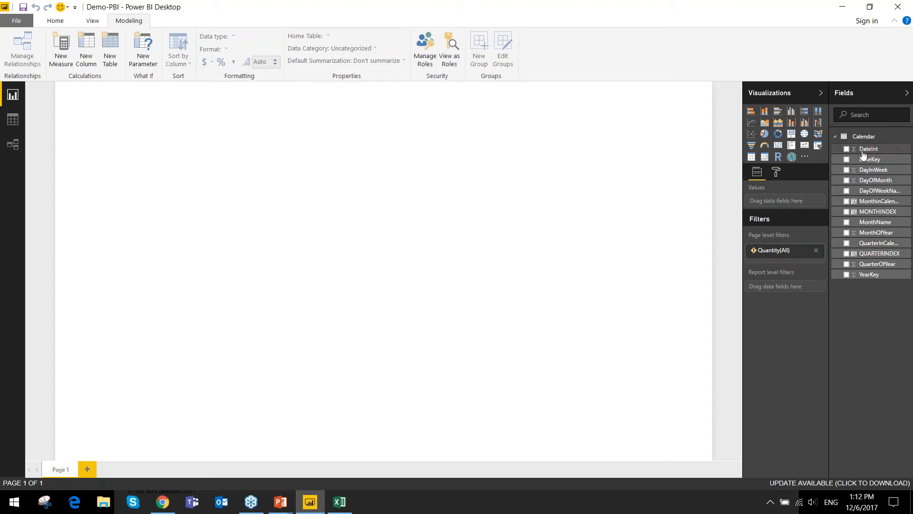
# - Browse the complete list of data source connectors, from databases and Azure sources to online services
pyautogui.click(56, 23)
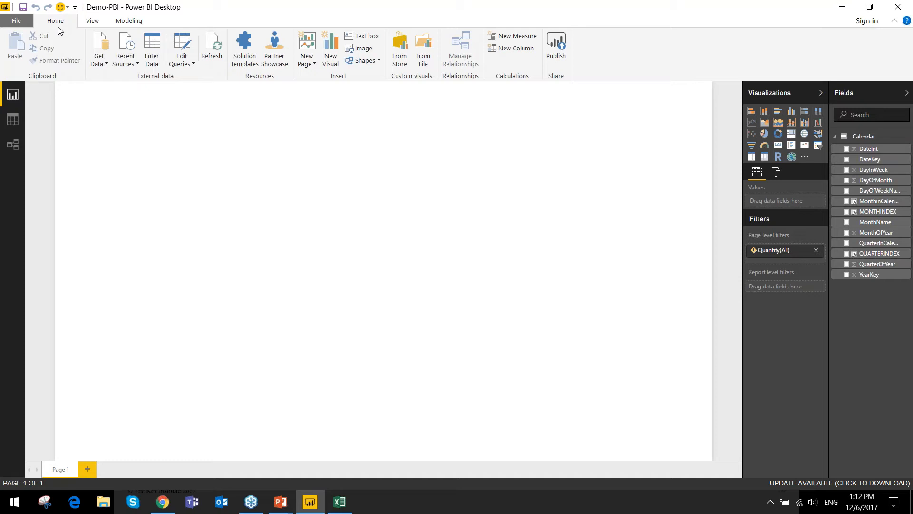
pyautogui.click(104, 69)
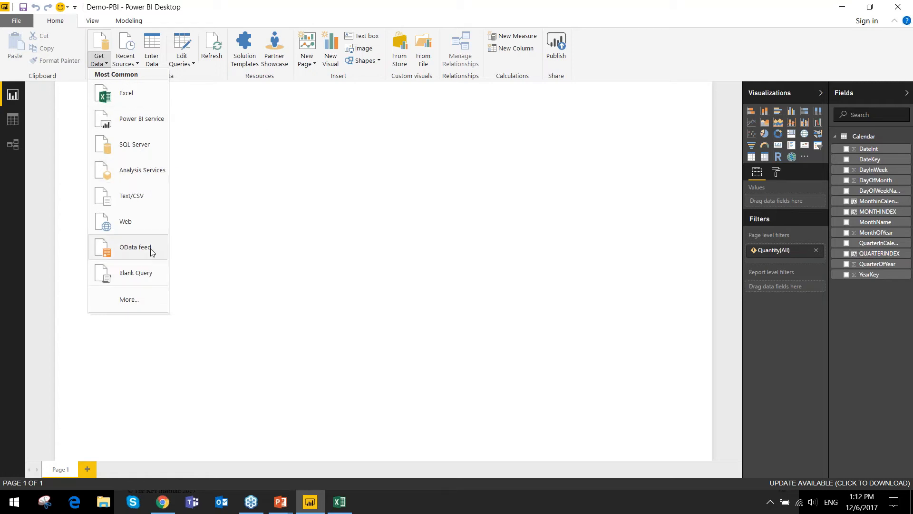
pyautogui.click(149, 301)
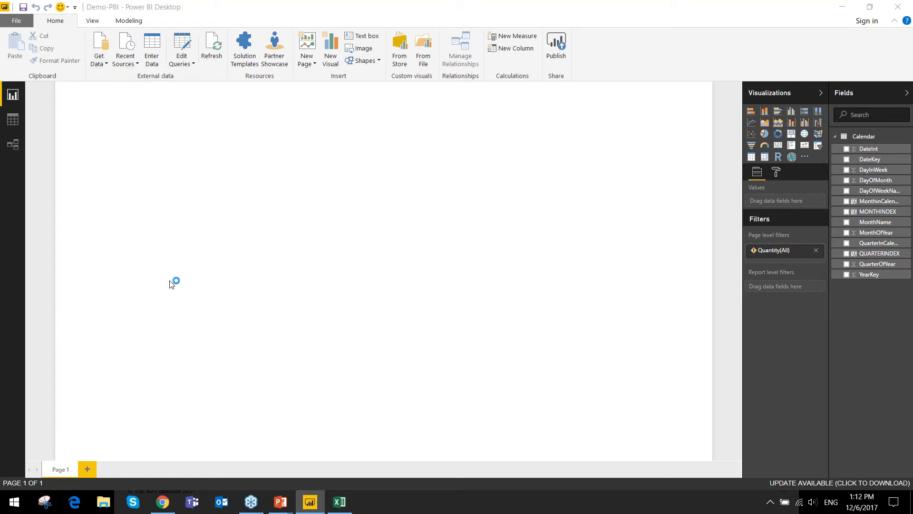
pyautogui.scroll(-10, 469, 200)
pyautogui.scroll(-5, 492, 156)
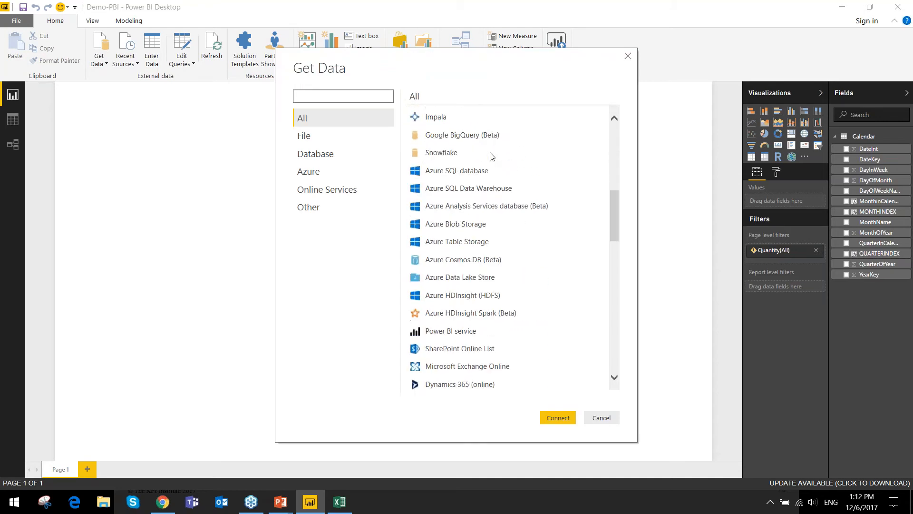
pyautogui.scroll(-10, 492, 156)
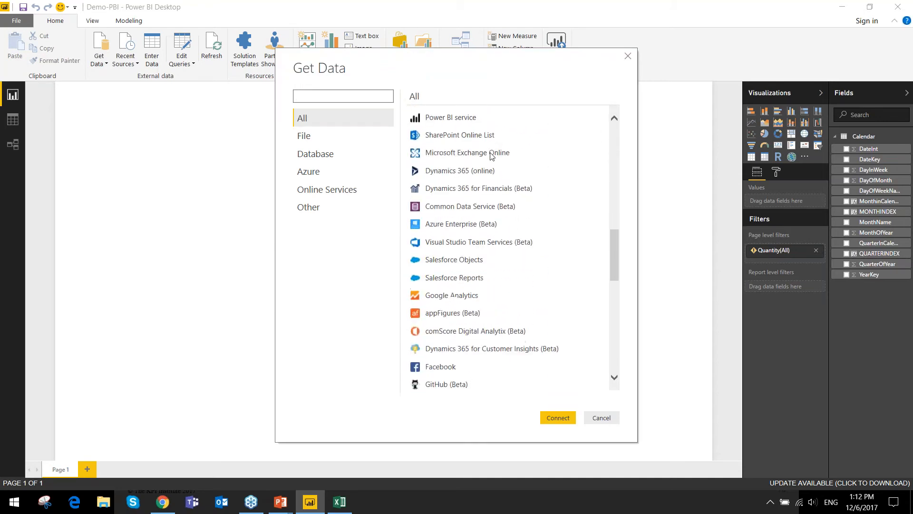
pyautogui.click(628, 56)
# - Connect to the Sales-sample Excel workbook and preview its Product lines, Product types and Products tables
pyautogui.click(98, 68)
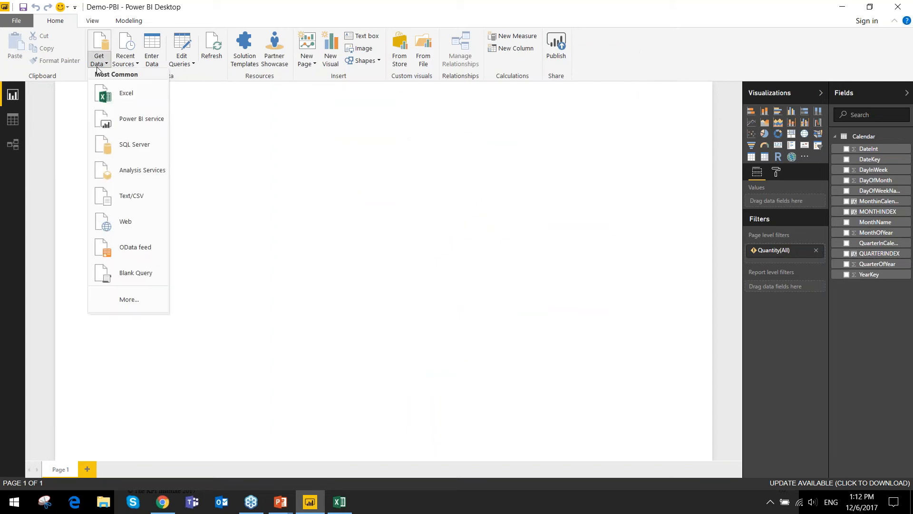
pyautogui.click(110, 98)
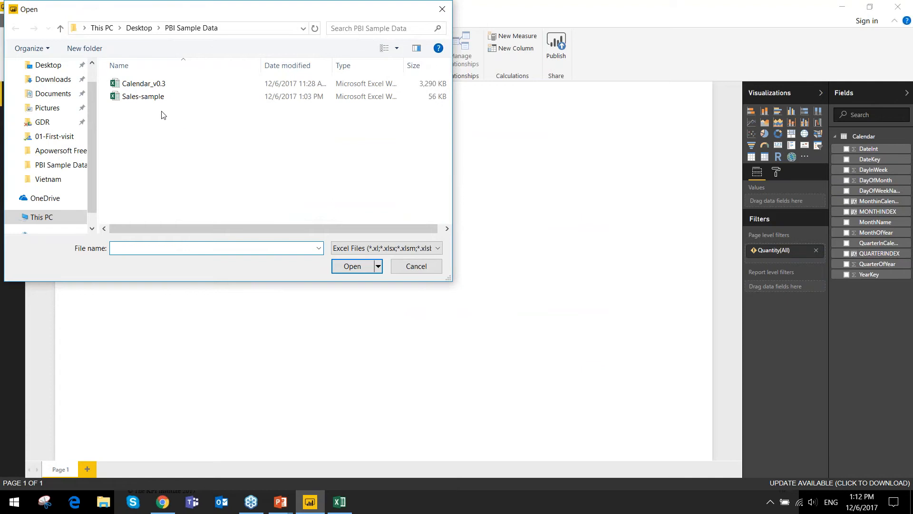
pyautogui.doubleClick(137, 99)
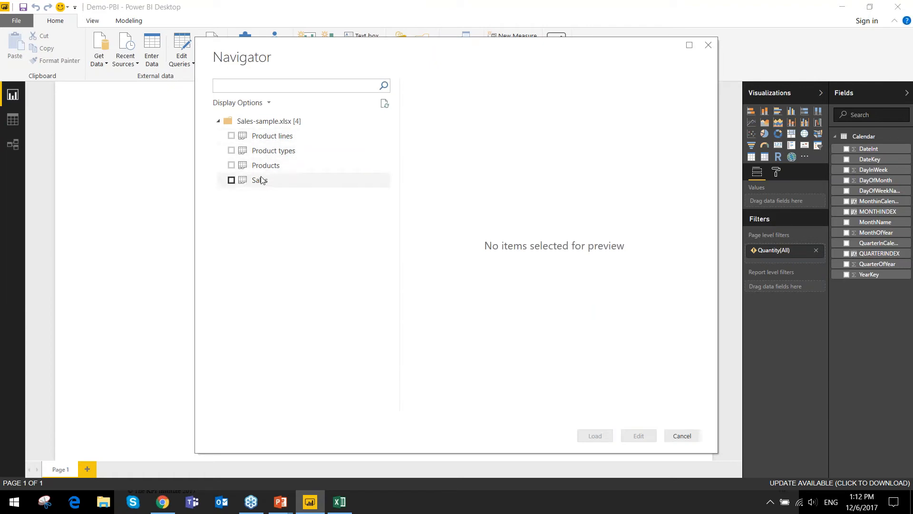
pyautogui.click(270, 138)
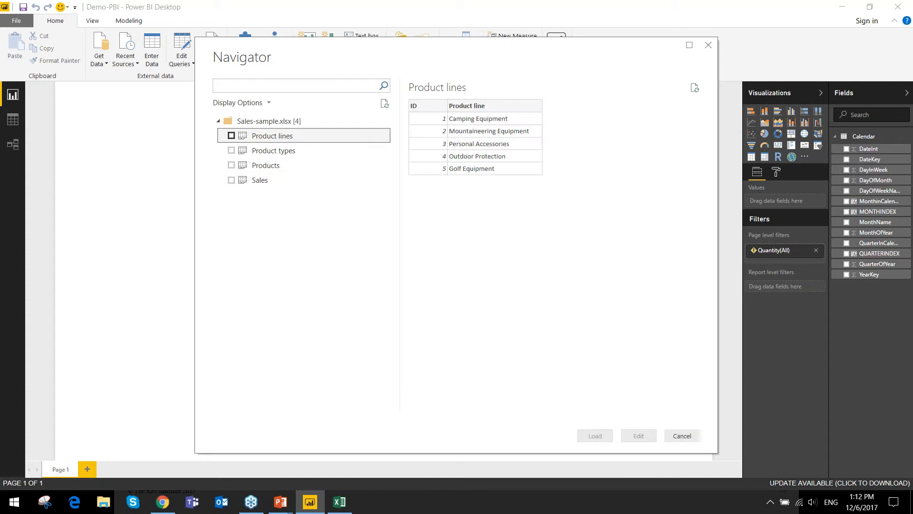
pyautogui.click(274, 151)
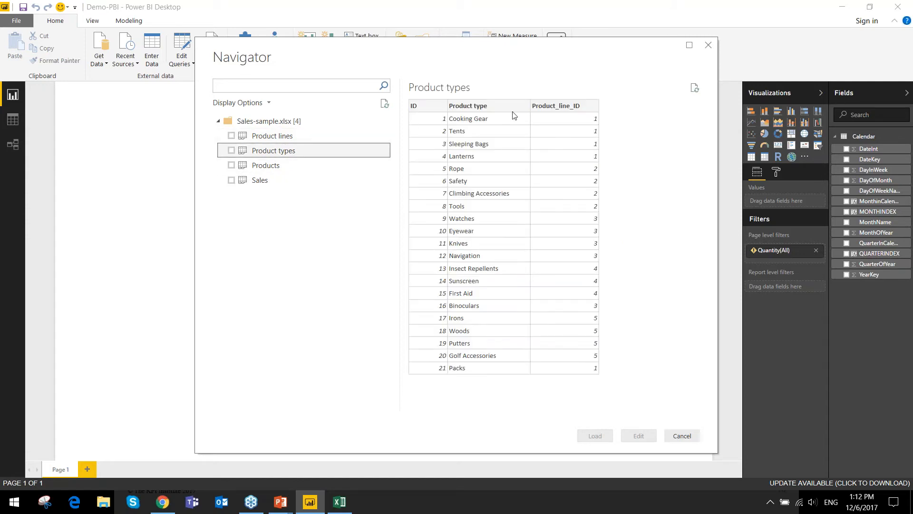
pyautogui.click(278, 166)
# - Load the Product lines, Product types, Products and Sales tables from the workbook into the model
pyautogui.click(231, 136)
pyautogui.click(232, 151)
pyautogui.click(232, 166)
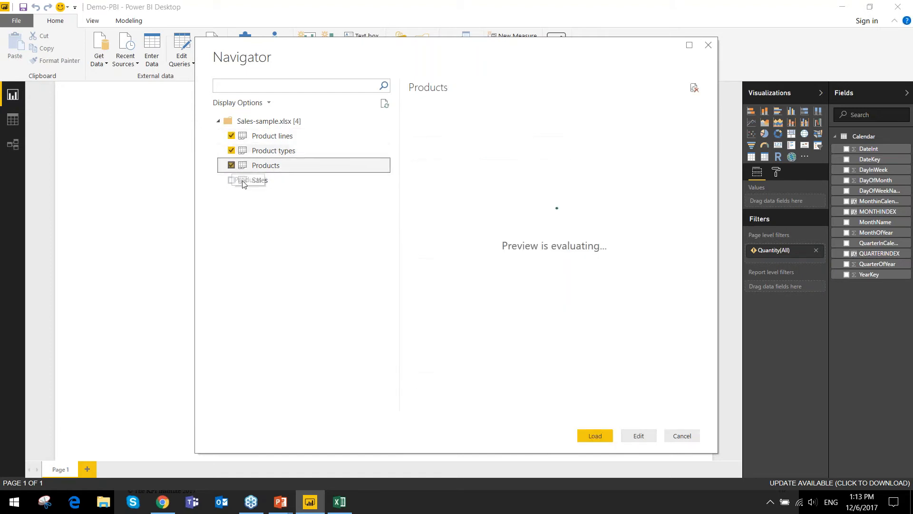
pyautogui.click(232, 179)
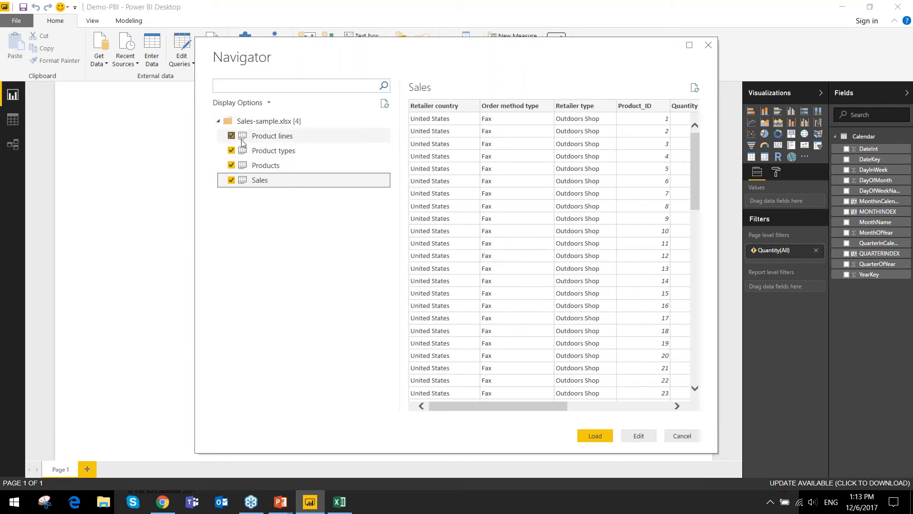
pyautogui.click(261, 137)
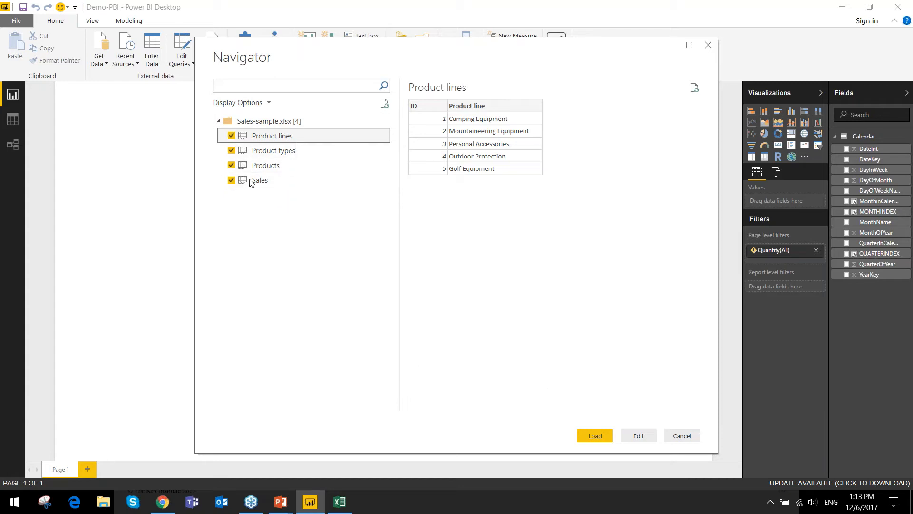
pyautogui.click(596, 436)
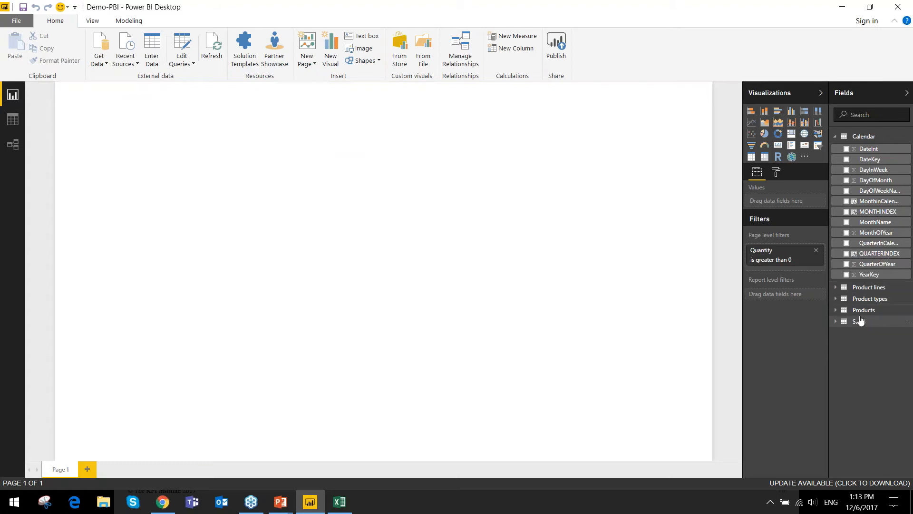
# - Collapse the Calendar table and expand Products, Product types and Product lines to inspect their fields
pyautogui.click(861, 137)
pyautogui.click(837, 170)
pyautogui.click(838, 159)
pyautogui.click(840, 148)
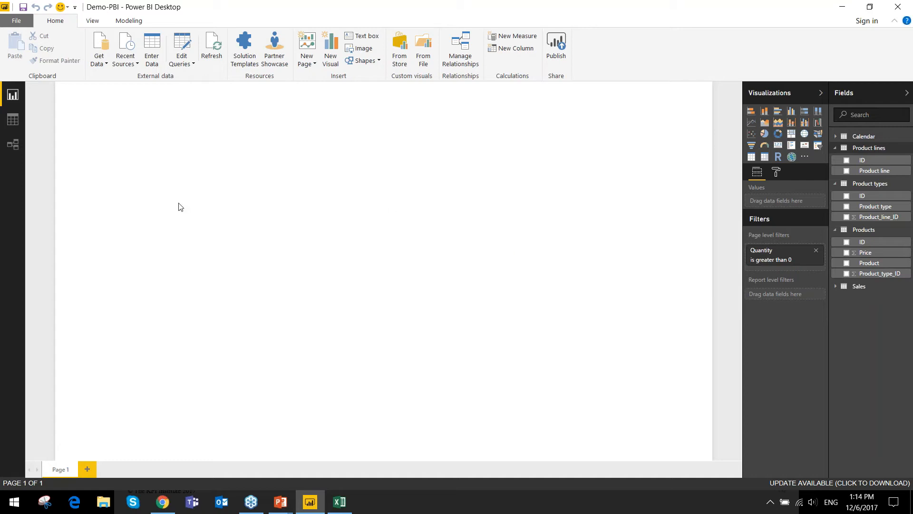
# - Show the model's relationship diagram and bring the Products, Product types and Sales tables closer together beside Product lines and Calendar
pyautogui.click(14, 145)
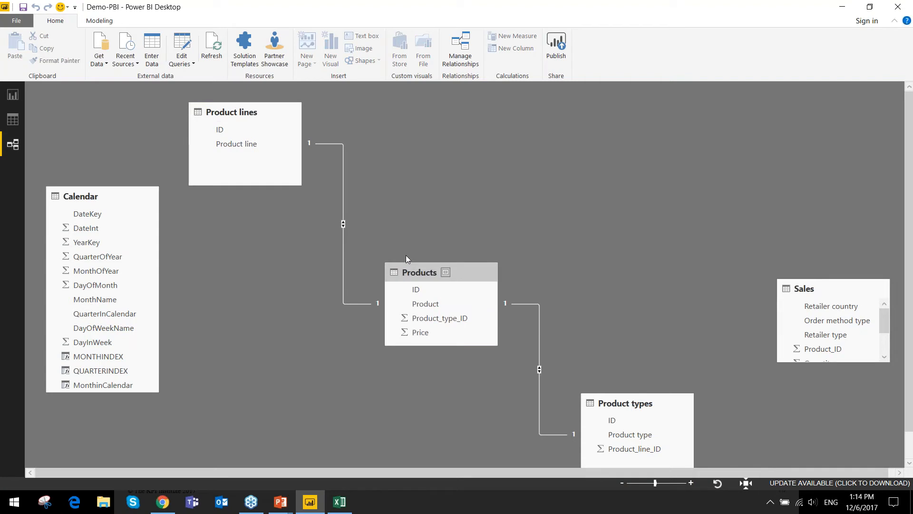
pyautogui.moveTo(425, 294); pyautogui.dragTo(419, 180)
pyautogui.moveTo(604, 407); pyautogui.dragTo(606, 242)
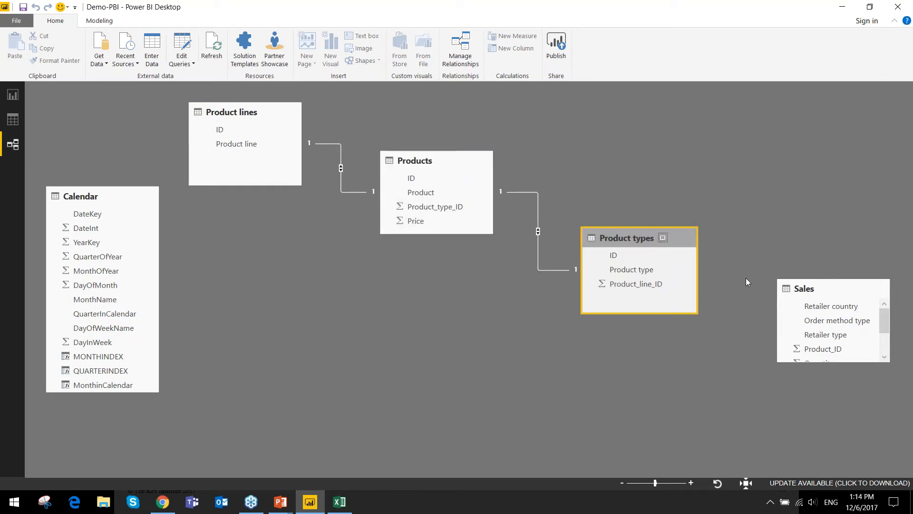
pyautogui.moveTo(809, 288); pyautogui.dragTo(335, 277)
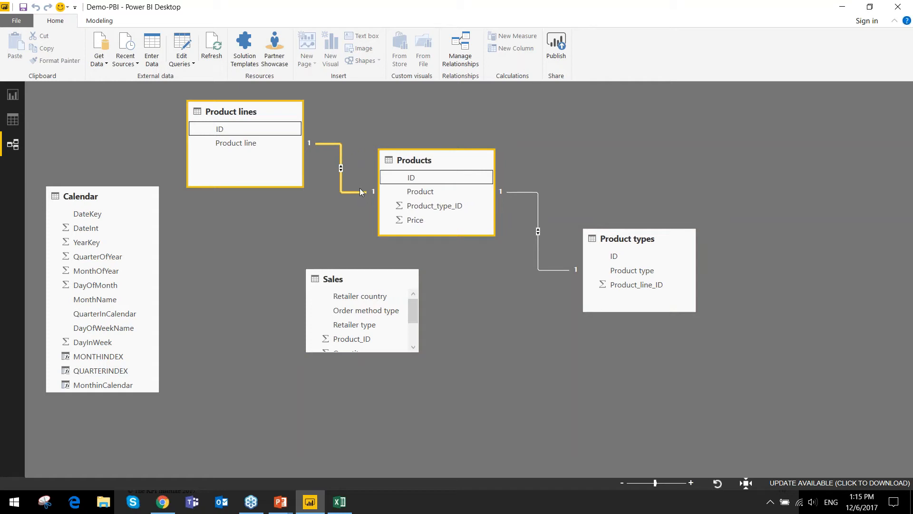
# - Delete the relationships that link Products to Product lines and Products to Product types
pyautogui.press('Delete')
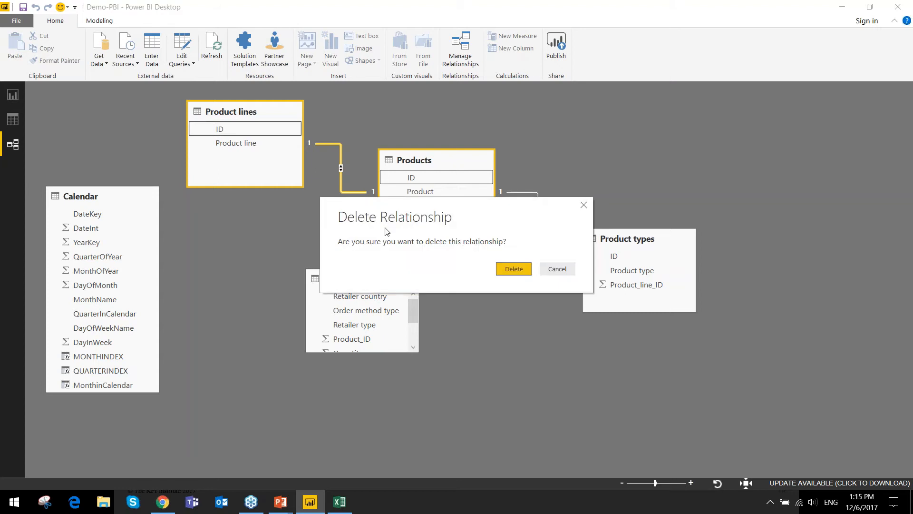
pyautogui.click(505, 270)
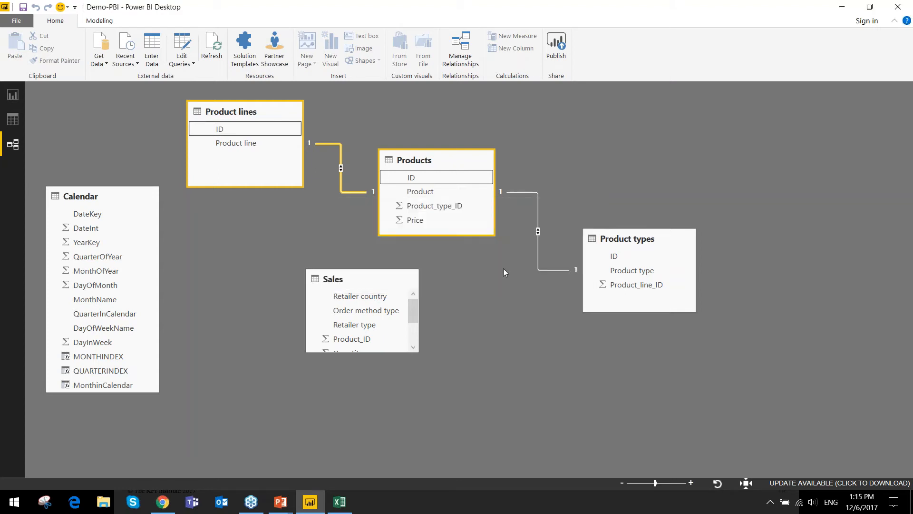
pyautogui.click(526, 192)
pyautogui.rightClick(526, 193)
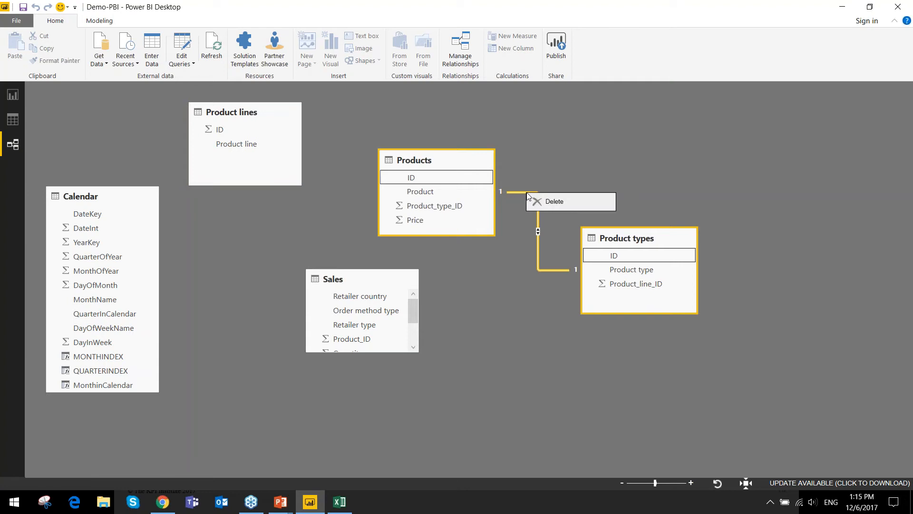
pyautogui.click(568, 202)
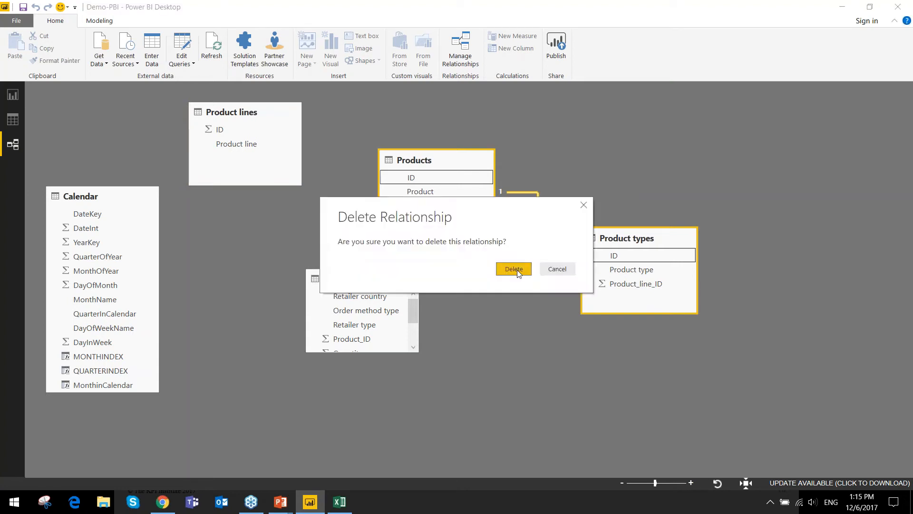
pyautogui.click(518, 273)
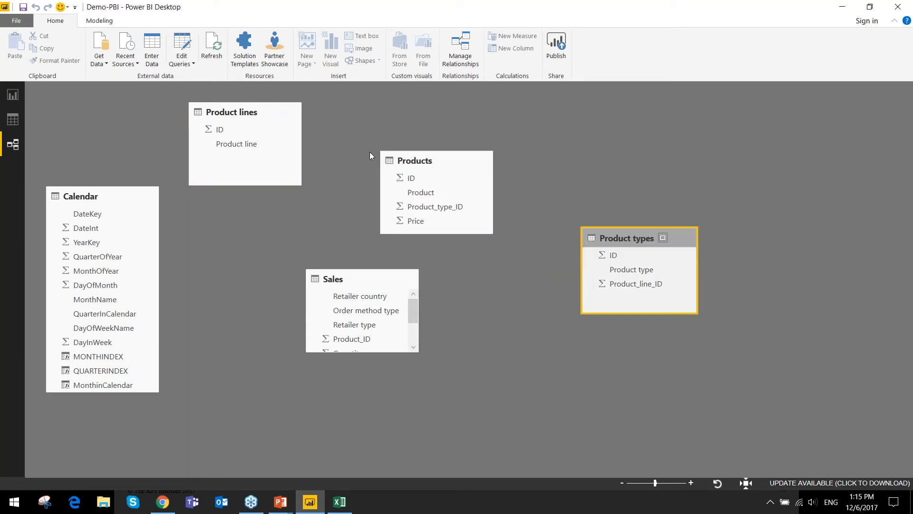
# - Arrange Product types, Product lines and Products in a row above Sales, and lengthen the Products and Sales tables
pyautogui.moveTo(402, 160); pyautogui.dragTo(525, 126)
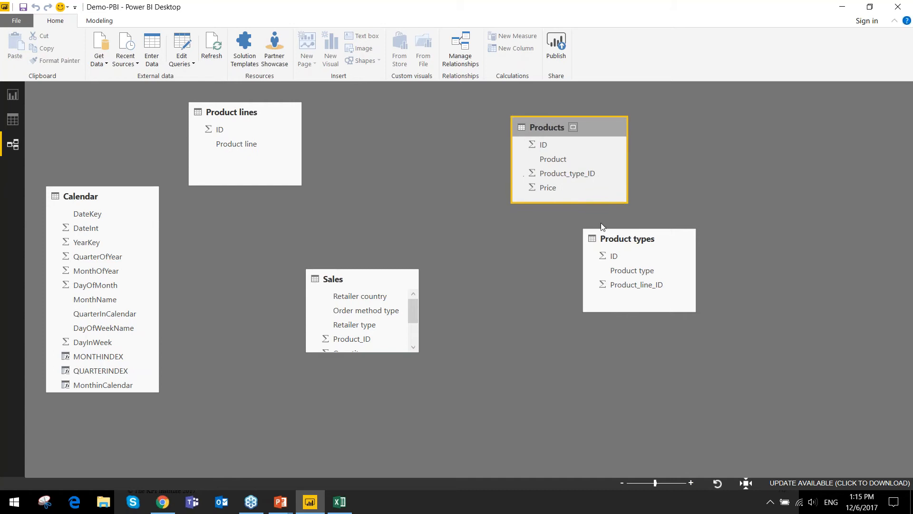
pyautogui.moveTo(610, 238); pyautogui.dragTo(372, 132)
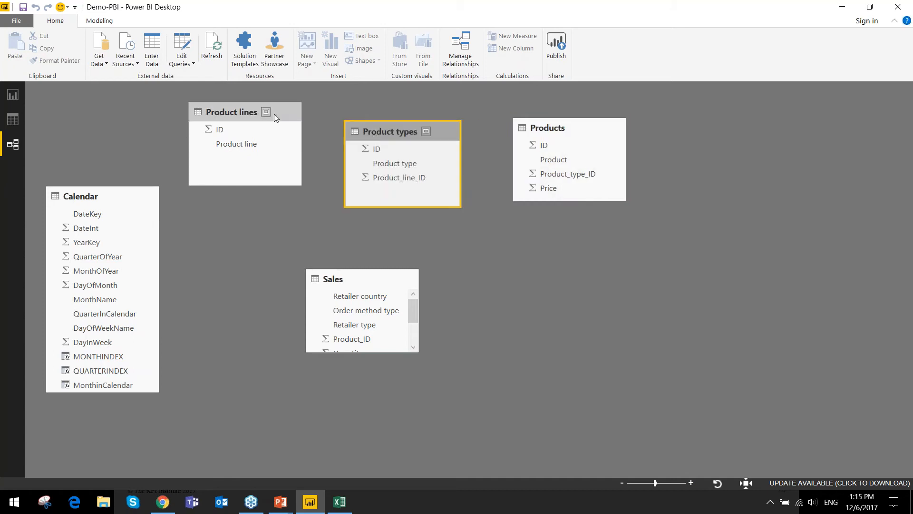
pyautogui.moveTo(250, 117); pyautogui.dragTo(507, 216)
pyautogui.moveTo(393, 136); pyautogui.dragTo(285, 131)
pyautogui.moveTo(483, 211); pyautogui.dragTo(403, 150)
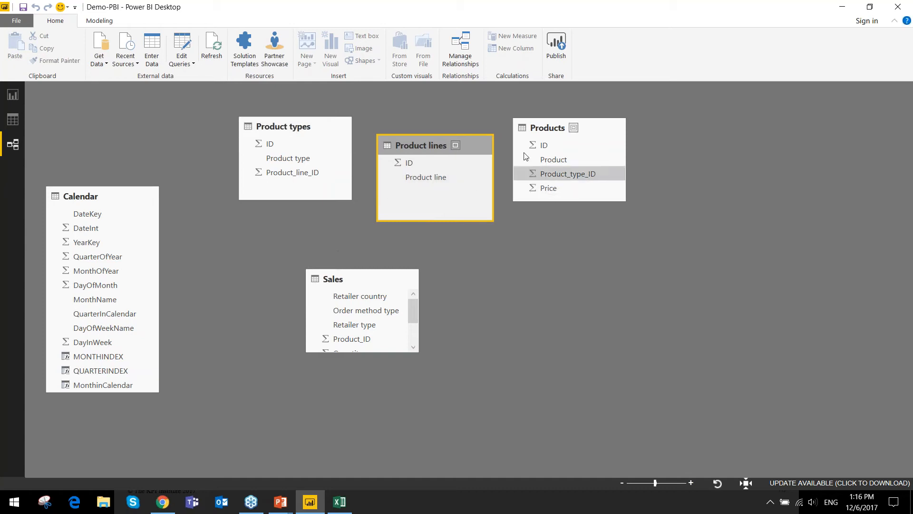
pyautogui.moveTo(571, 204); pyautogui.dragTo(575, 242)
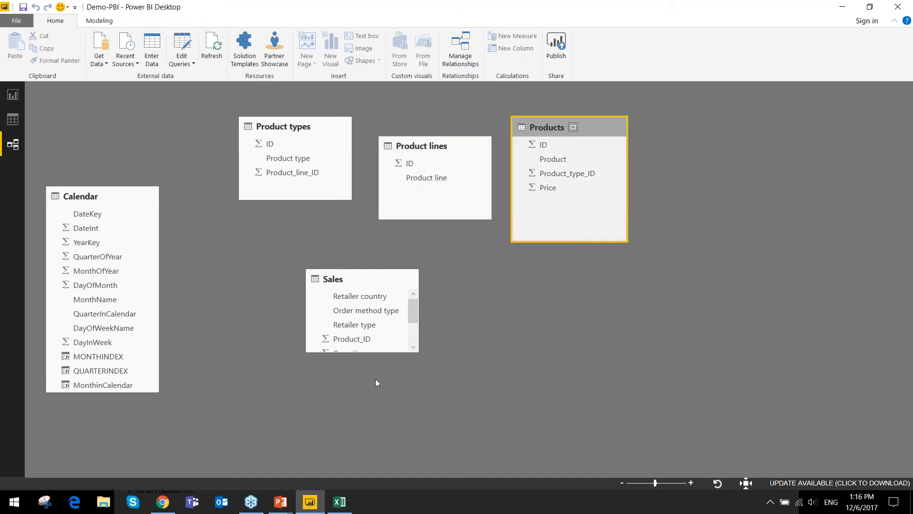
pyautogui.moveTo(380, 354); pyautogui.dragTo(395, 413)
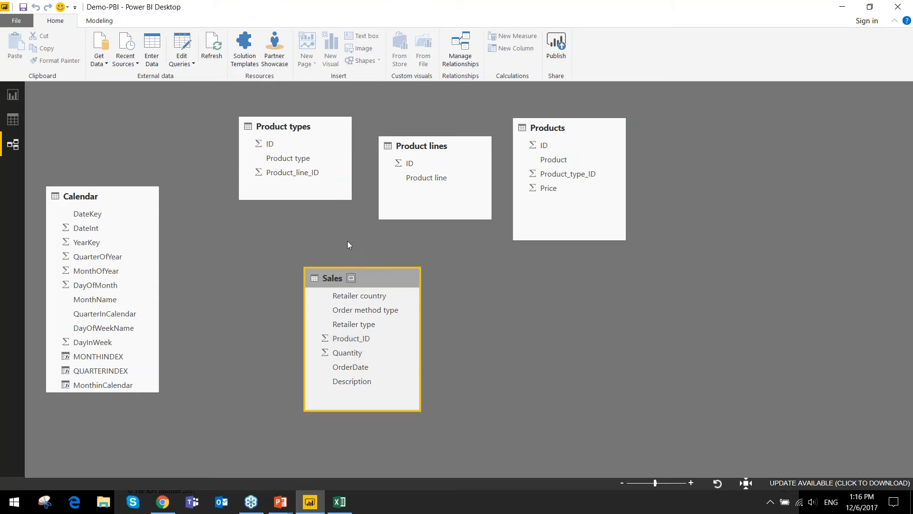
# - Relate Product_line_ID in Product types to the Product lines ID, and Product_type_ID in Products to the Product types ID
pyautogui.click(292, 172)
pyautogui.moveTo(291, 173); pyautogui.dragTo(459, 166)
pyautogui.moveTo(428, 140); pyautogui.dragTo(541, 275)
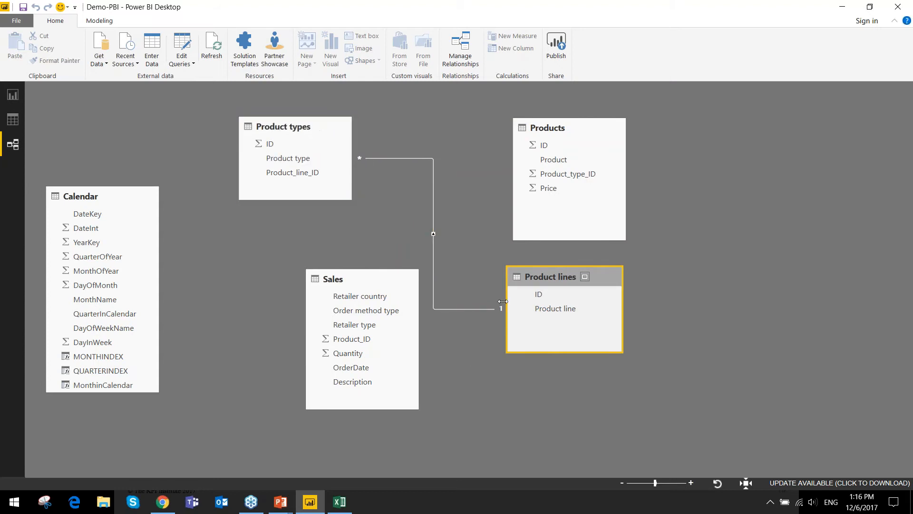
pyautogui.moveTo(559, 144); pyautogui.dragTo(673, 195)
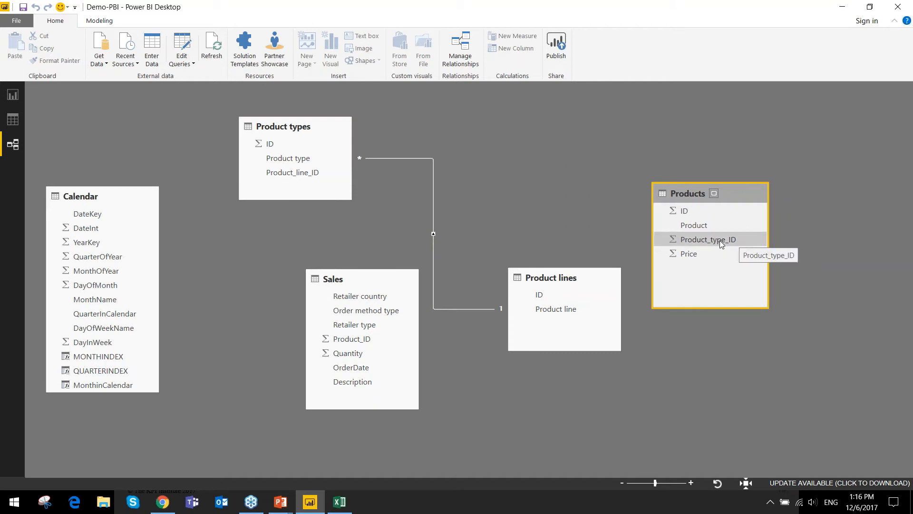
pyautogui.moveTo(720, 240); pyautogui.dragTo(269, 143)
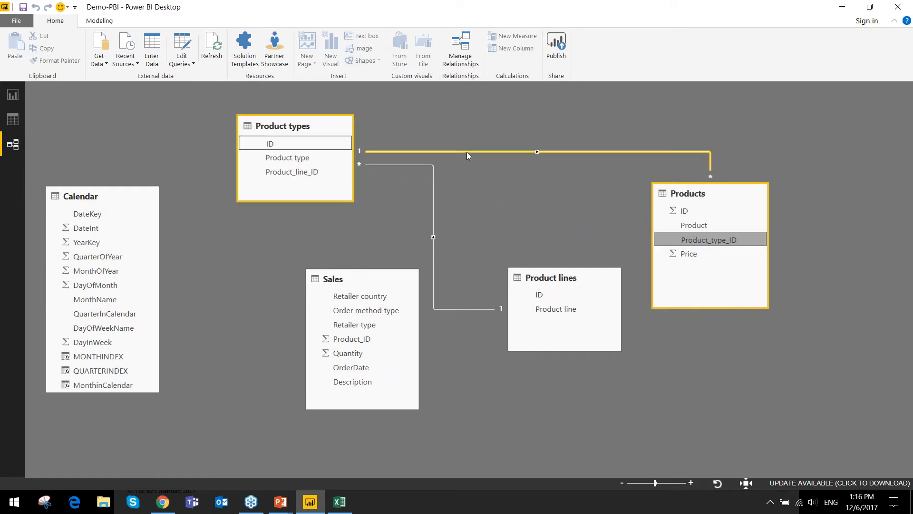
# - Rearrange the diagram so Product lines, Product types and Products follow their relationship chain, with Products lower beyond Product types
pyautogui.moveTo(714, 194); pyautogui.dragTo(531, 131)
pyautogui.moveTo(343, 126); pyautogui.dragTo(761, 144)
pyautogui.moveTo(578, 274); pyautogui.dragTo(557, 270)
pyautogui.moveTo(549, 134); pyautogui.dragTo(400, 133)
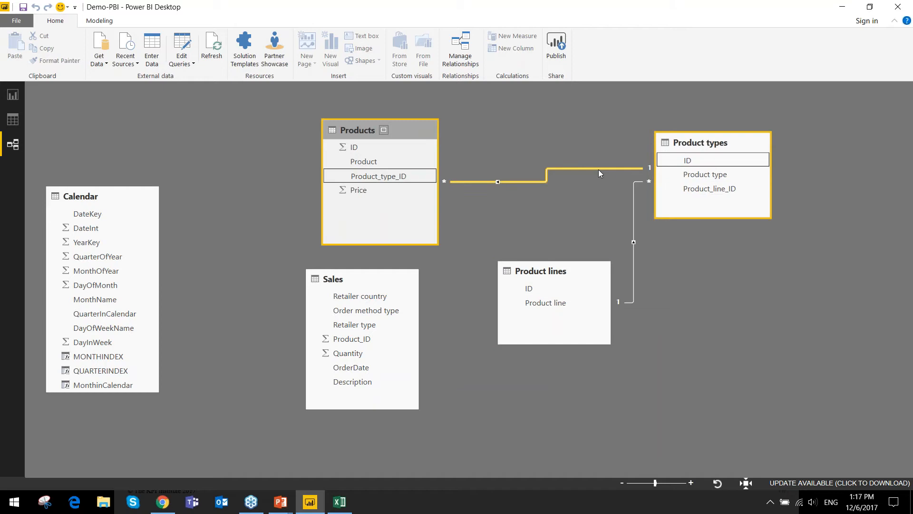
pyautogui.moveTo(538, 275); pyautogui.dragTo(697, 285)
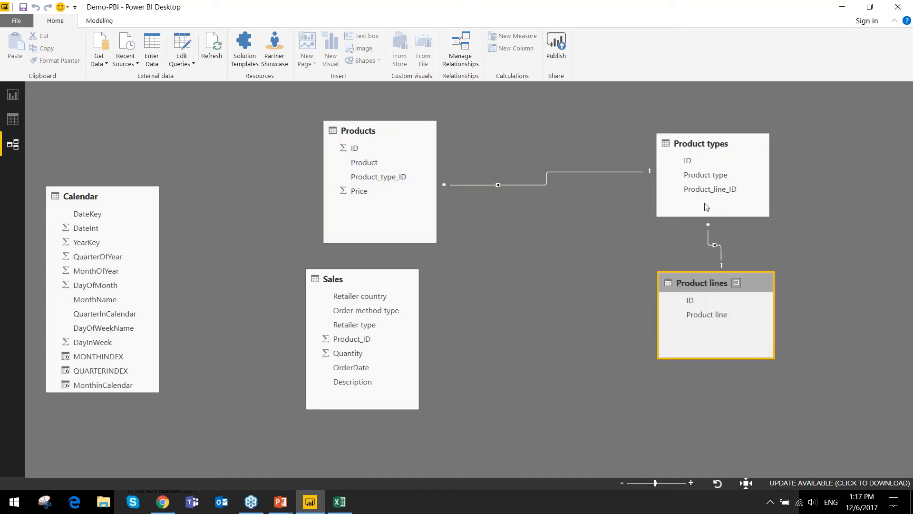
pyautogui.moveTo(666, 150); pyautogui.dragTo(515, 153)
pyautogui.moveTo(696, 283); pyautogui.dragTo(222, 144)
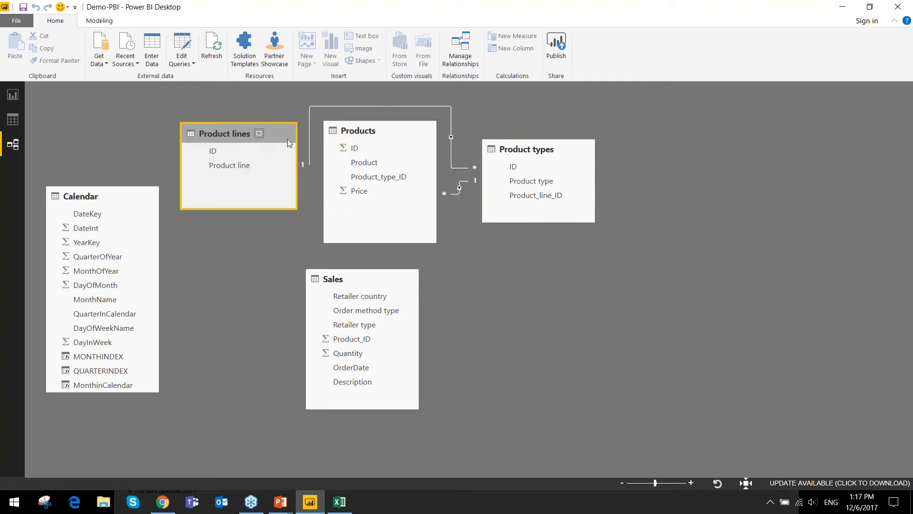
pyautogui.moveTo(381, 131); pyautogui.dragTo(737, 240)
pyautogui.moveTo(509, 155); pyautogui.dragTo(402, 150)
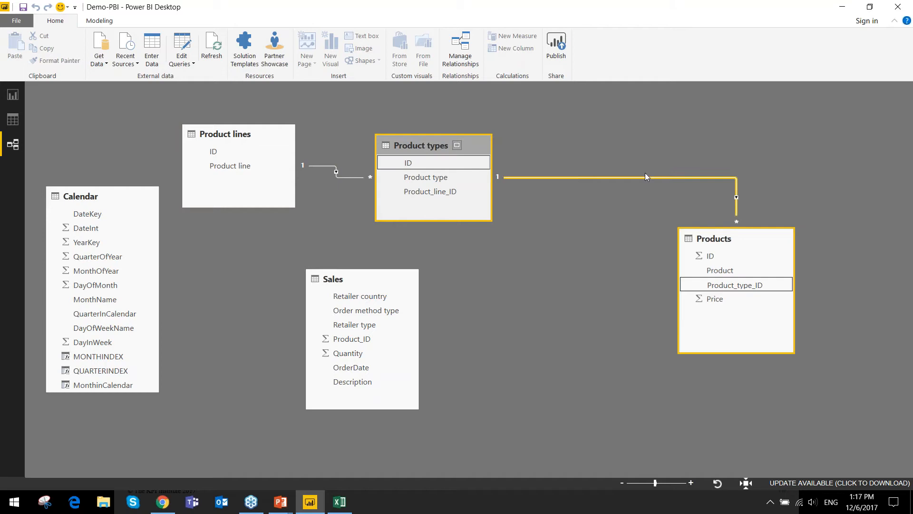
# - Move Products closer to Product types and relate Product_ID in Sales to the Products ID
pyautogui.moveTo(700, 243); pyautogui.dragTo(600, 185)
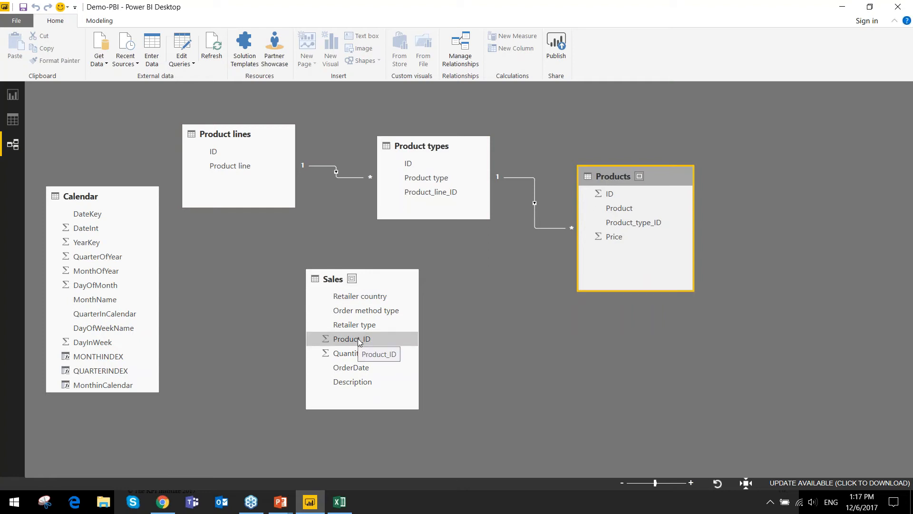
pyautogui.moveTo(374, 344); pyautogui.dragTo(610, 194)
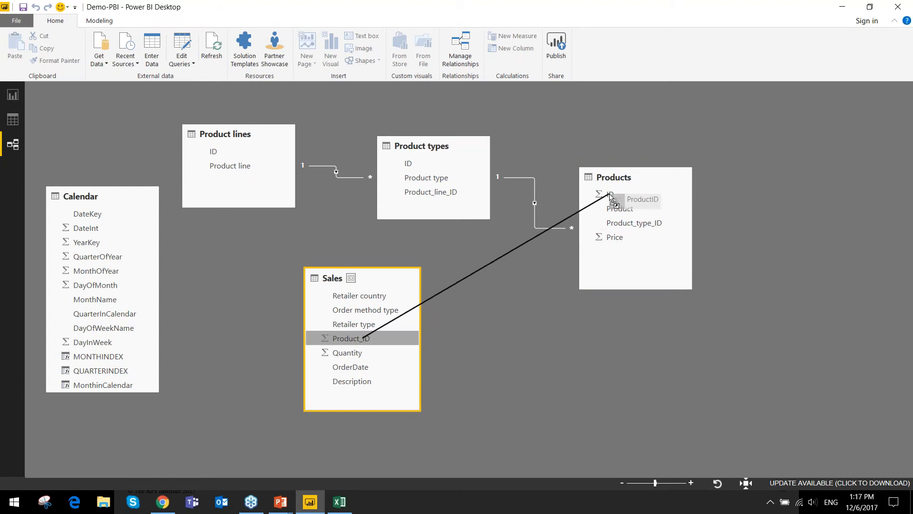
pyautogui.moveTo(610, 195); pyautogui.dragTo(611, 195)
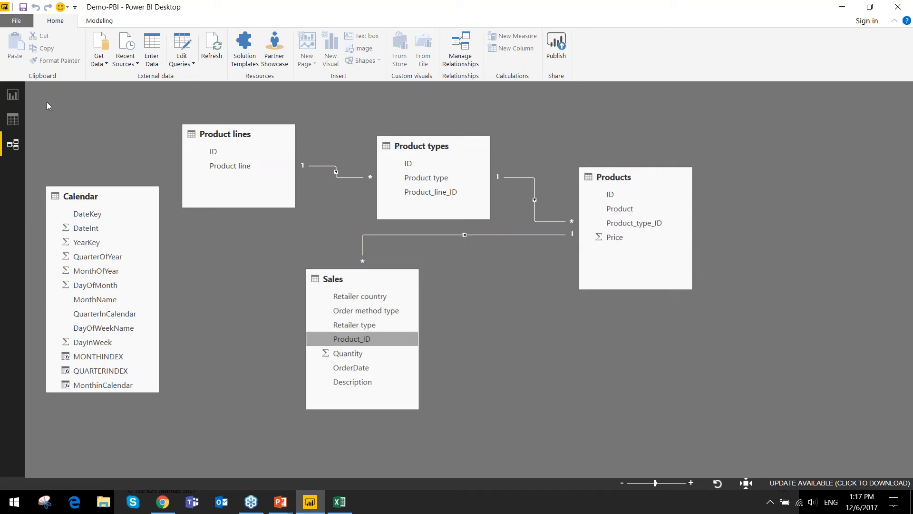
# - Add Product line, Product type and Product to the report page as three separate single-column tables
pyautogui.click(6, 93)
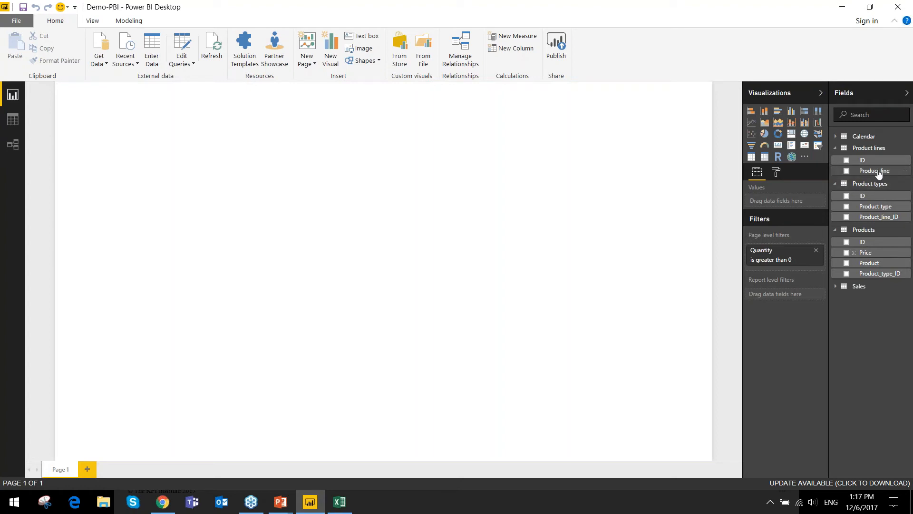
pyautogui.moveTo(879, 172); pyautogui.dragTo(555, 138)
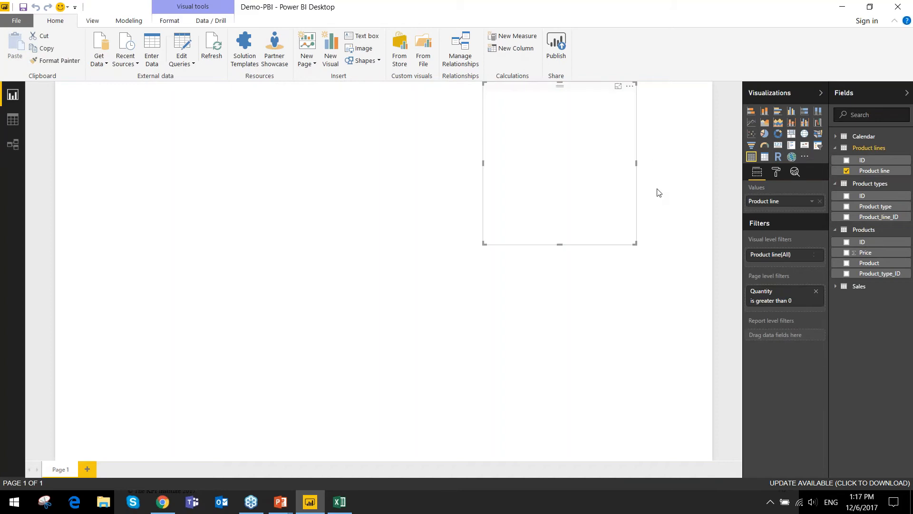
pyautogui.moveTo(870, 208); pyautogui.dragTo(589, 295)
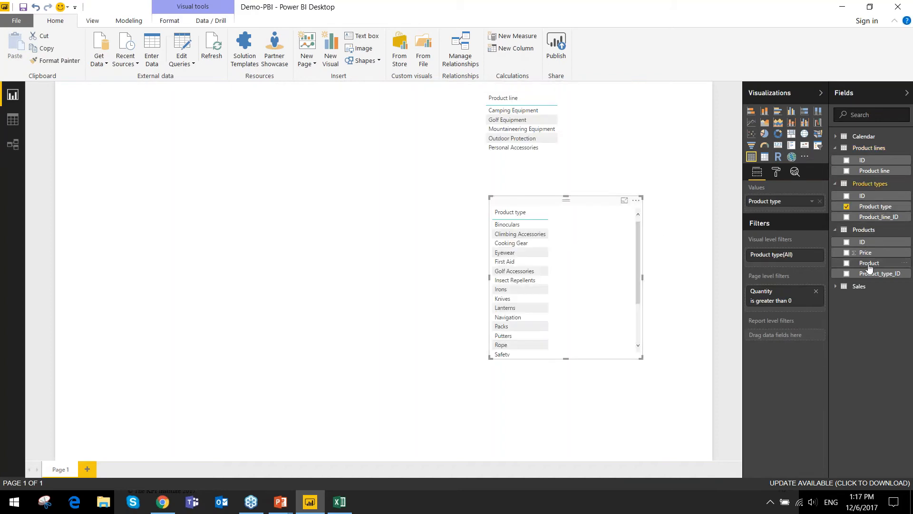
pyautogui.moveTo(878, 263); pyautogui.dragTo(549, 409)
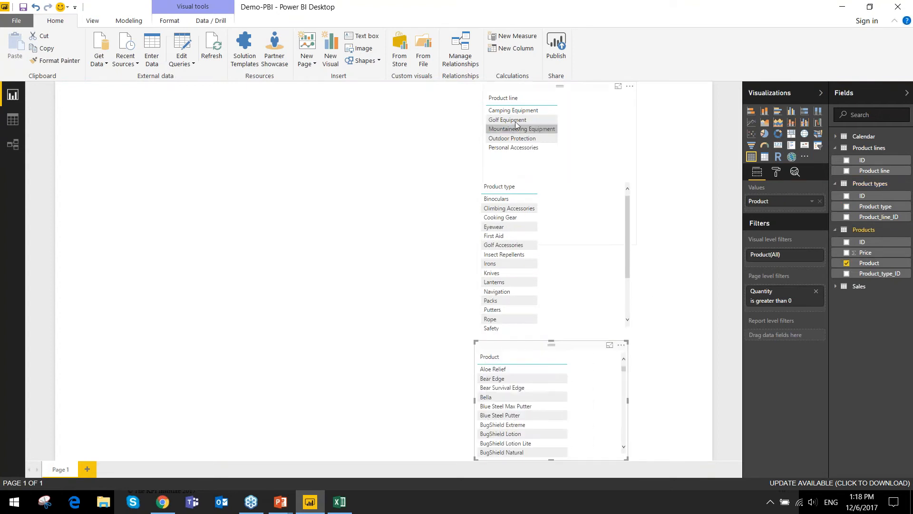
# - Arrange the Product line, Product type and Product tables diagonally across the page, and lengthen the Product table to the page bottom
pyautogui.moveTo(518, 88); pyautogui.dragTo(21, 93)
pyautogui.moveTo(506, 176); pyautogui.dragTo(238, 138)
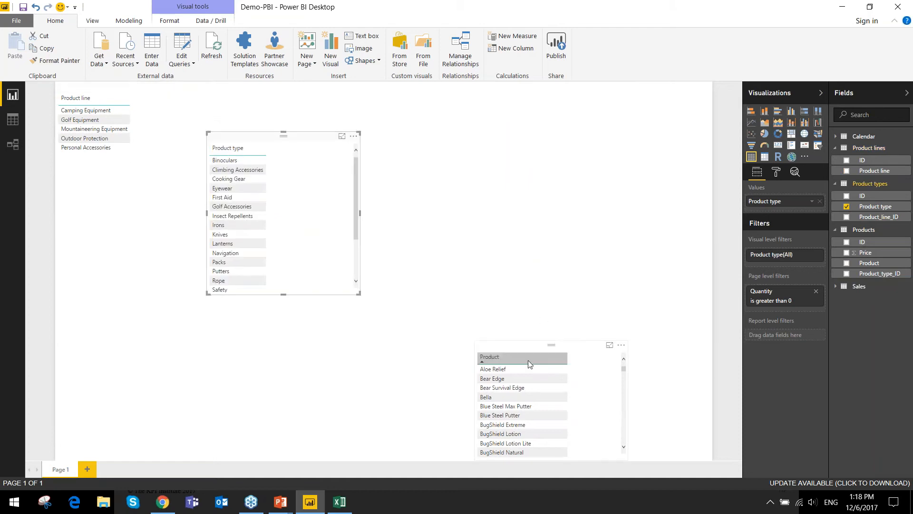
pyautogui.moveTo(519, 355); pyautogui.dragTo(414, 225)
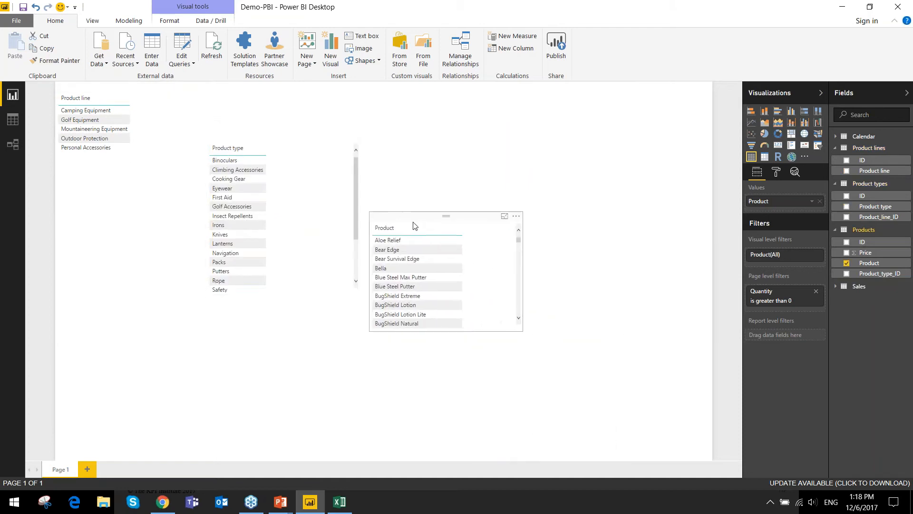
pyautogui.moveTo(446, 332); pyautogui.dragTo(457, 457)
# - Convert the Product line, Product type and Product tables into slicers
pyautogui.click(105, 88)
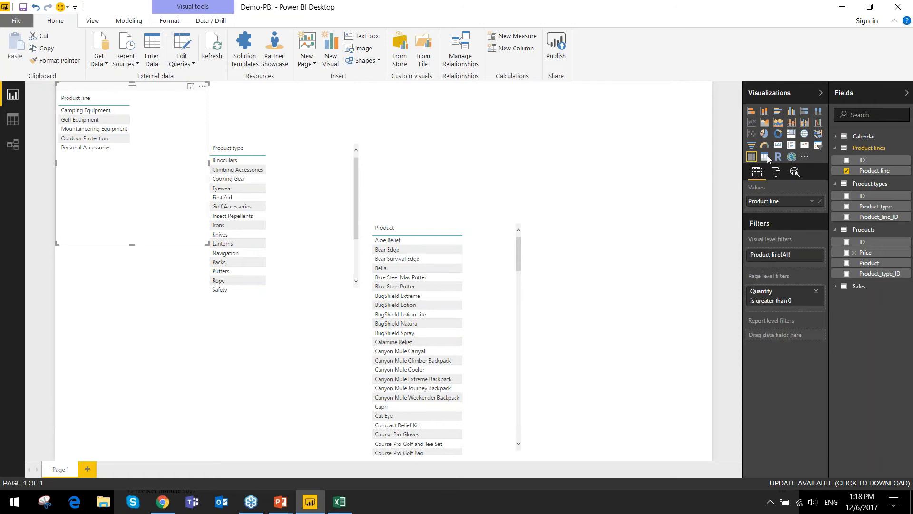
pyautogui.click(817, 146)
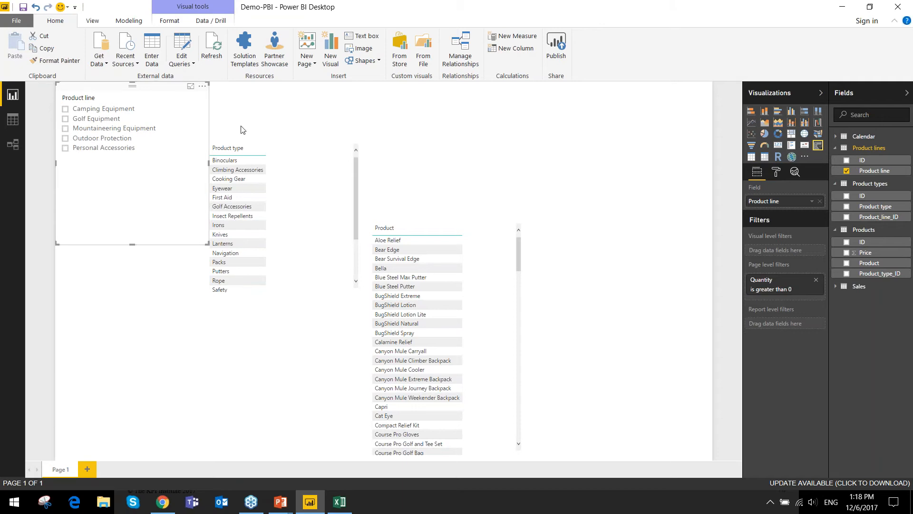
pyautogui.click(816, 150)
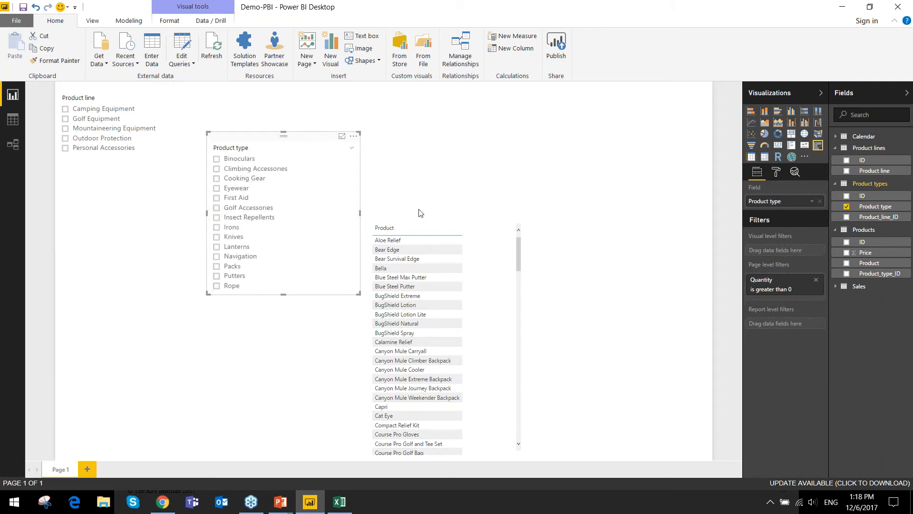
pyautogui.click(420, 222)
pyautogui.click(818, 150)
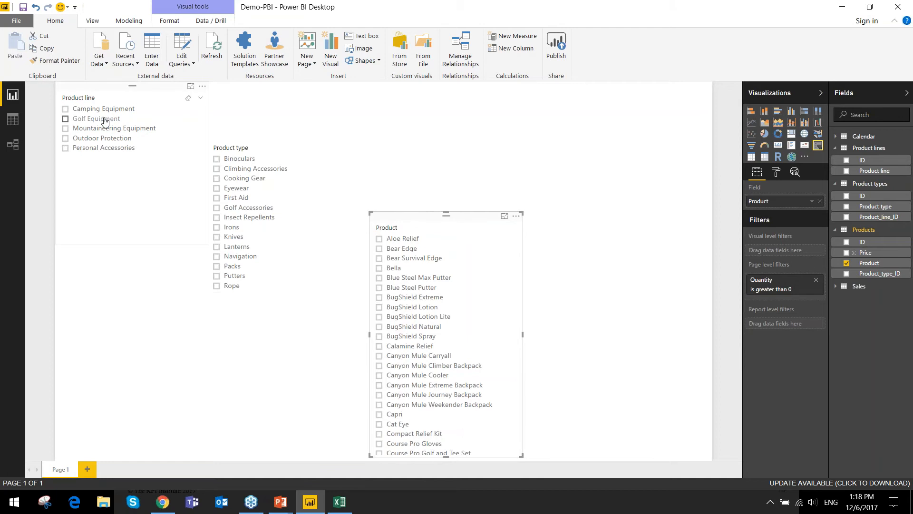
# - Check how the Product type and Product slicers respond to selecting Outdoor Protection, Camping Equipment and Mountaineering Equipment in turn
pyautogui.click(93, 95)
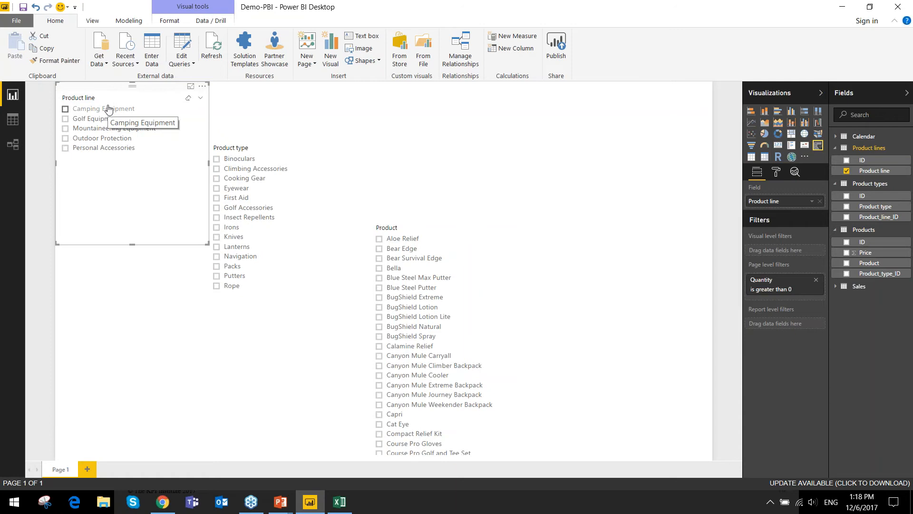
pyautogui.click(79, 138)
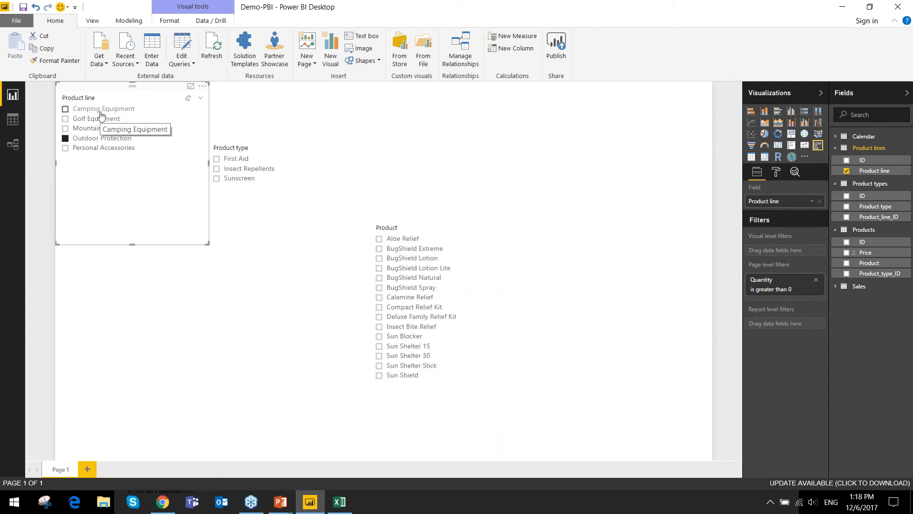
pyautogui.click(103, 111)
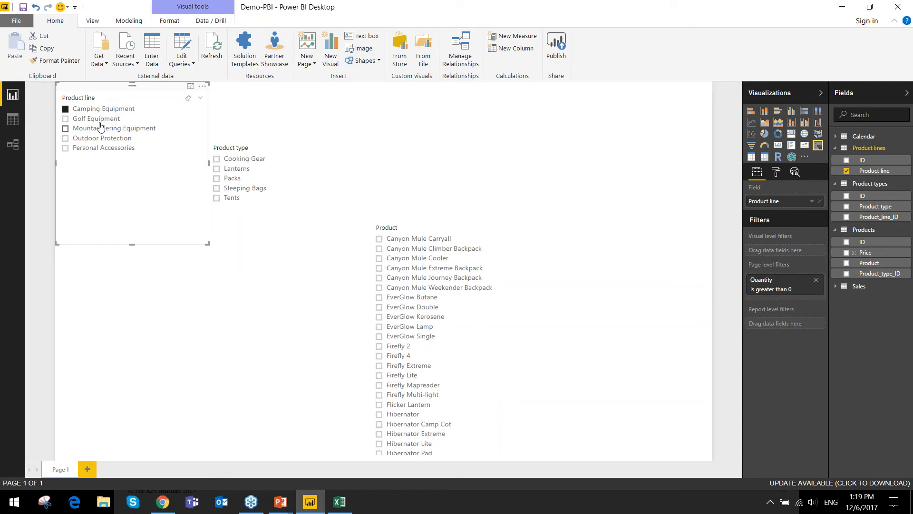
pyautogui.click(102, 128)
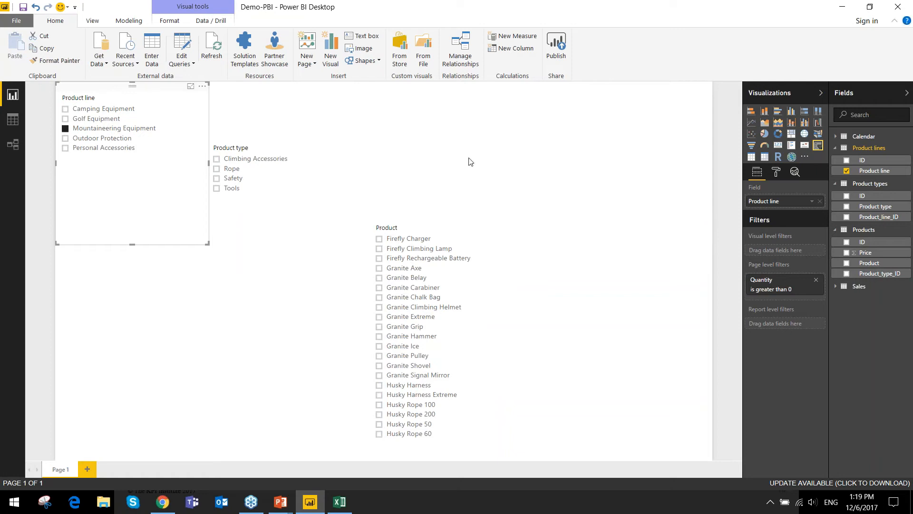
# - Turn off Single Select in the selection controls of the Product line slicer
pyautogui.click(774, 175)
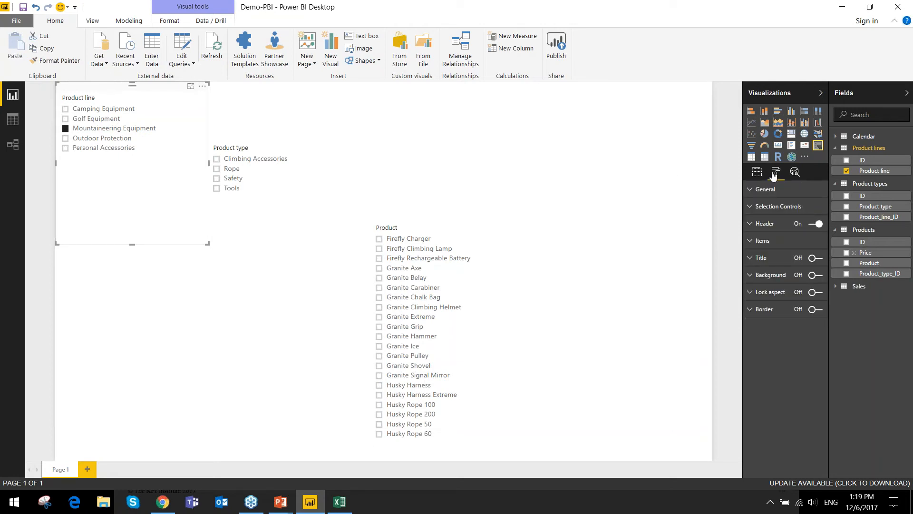
pyautogui.click(754, 208)
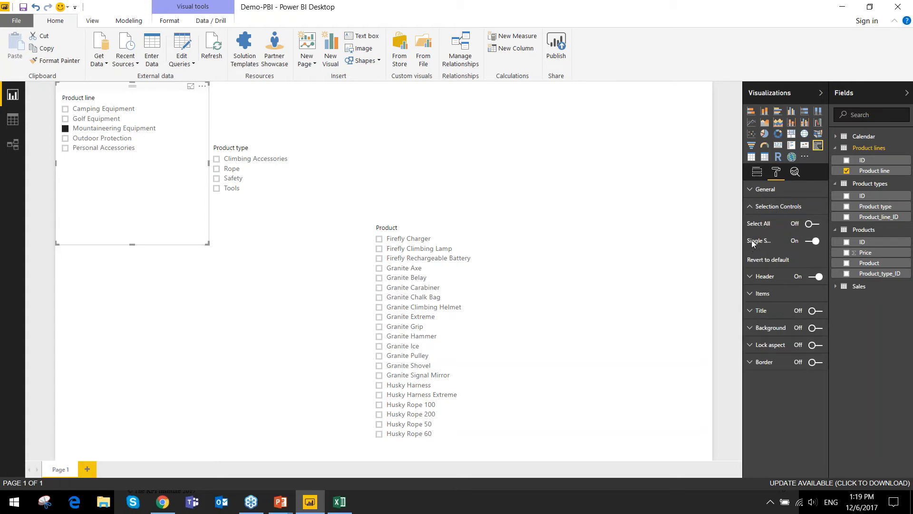
pyautogui.click(813, 241)
# - Try multiple selection in the Product line slicer with Personal Accessories and Camping Equipment, and clear every selected product line
pyautogui.click(131, 148)
pyautogui.click(105, 109)
pyautogui.click(101, 129)
pyautogui.click(103, 109)
pyautogui.click(102, 148)
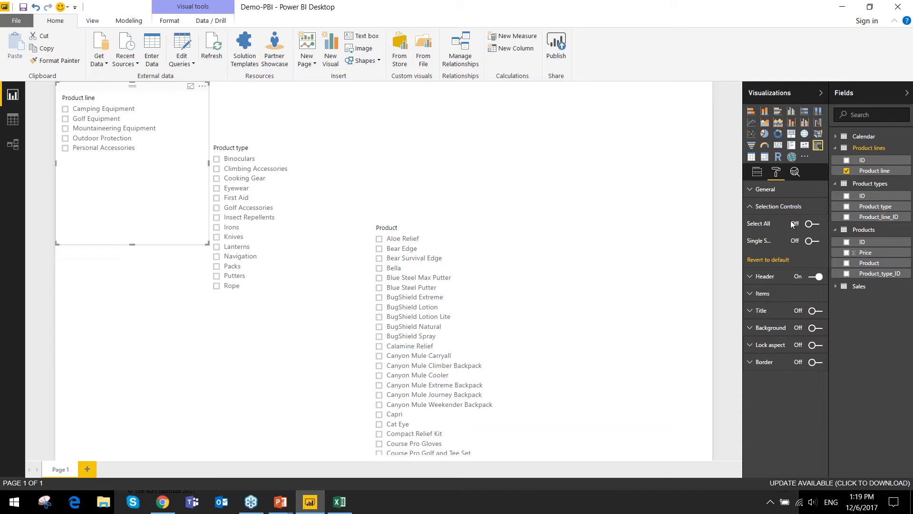
# - Turn on the Select All option for the Product line slicer and test it by selecting and clearing all lines
pyautogui.click(812, 224)
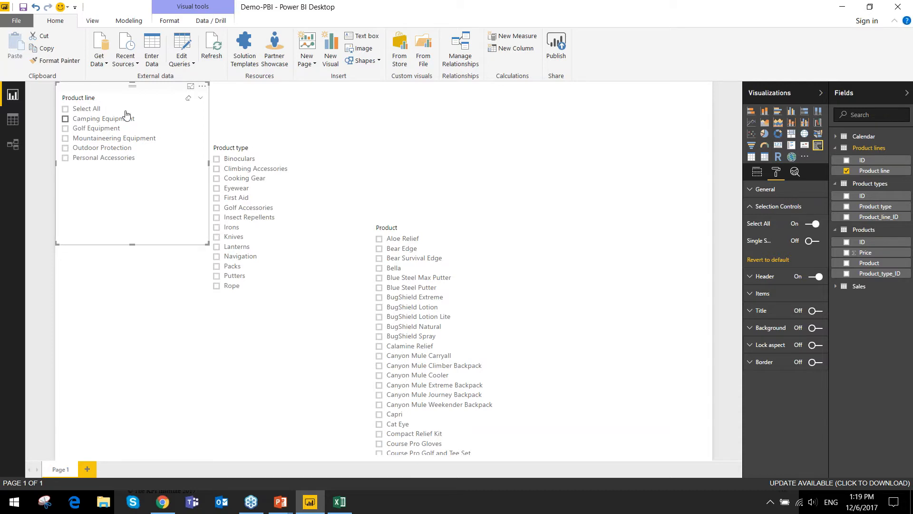
pyautogui.click(101, 110)
pyautogui.click(101, 110)
# - Enable Select All and disable Single Select for the Product type and Product slicers, and test filtering by Eyewear before clearing it
pyautogui.click(255, 139)
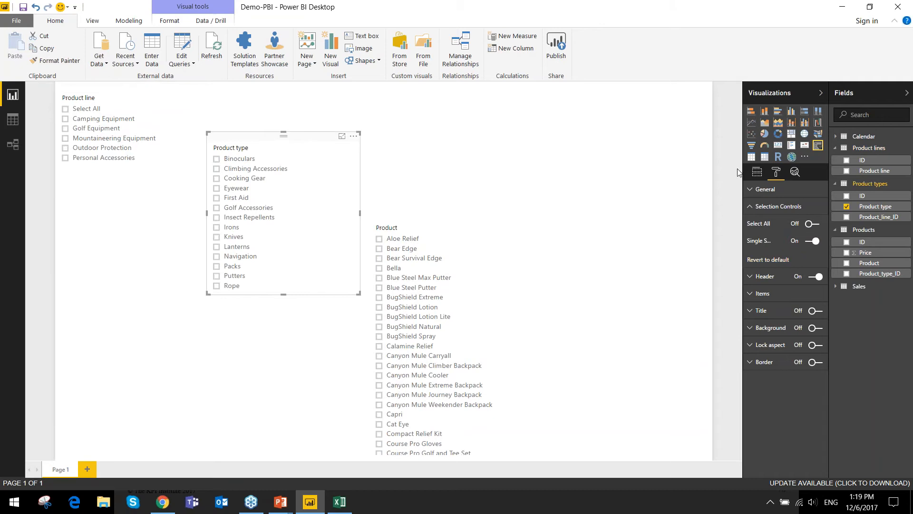
pyautogui.click(813, 224)
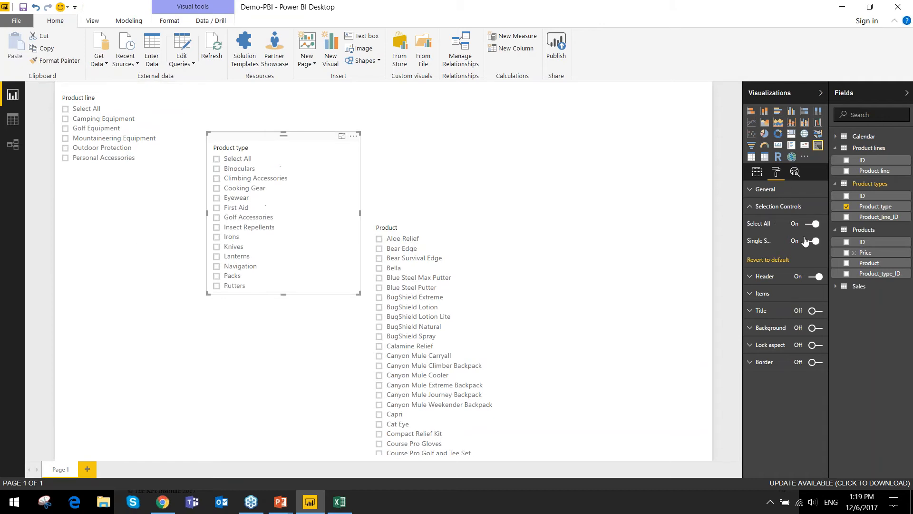
pyautogui.click(437, 220)
pyautogui.click(816, 241)
pyautogui.click(813, 223)
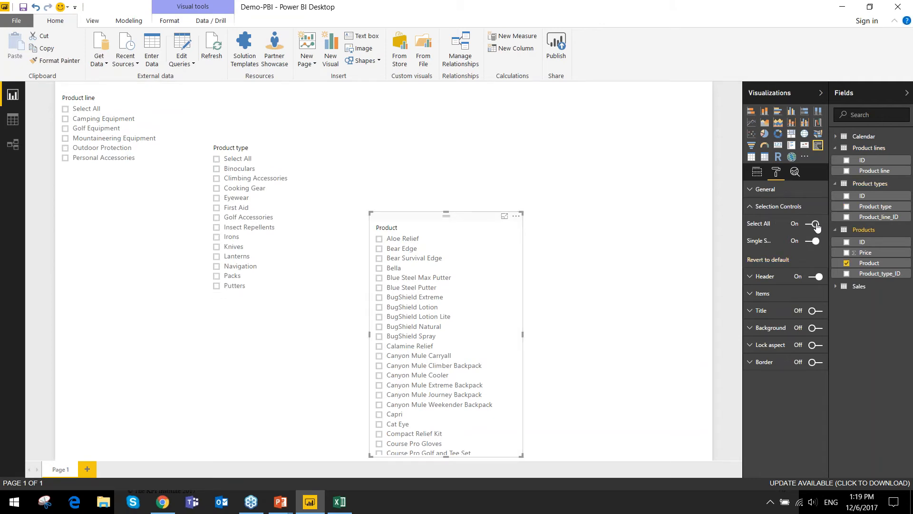
pyautogui.click(246, 199)
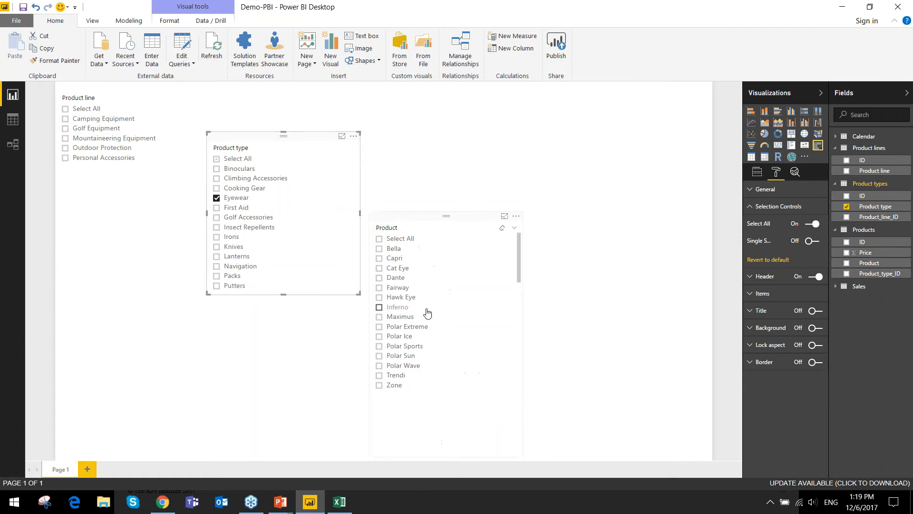
pyautogui.click(236, 199)
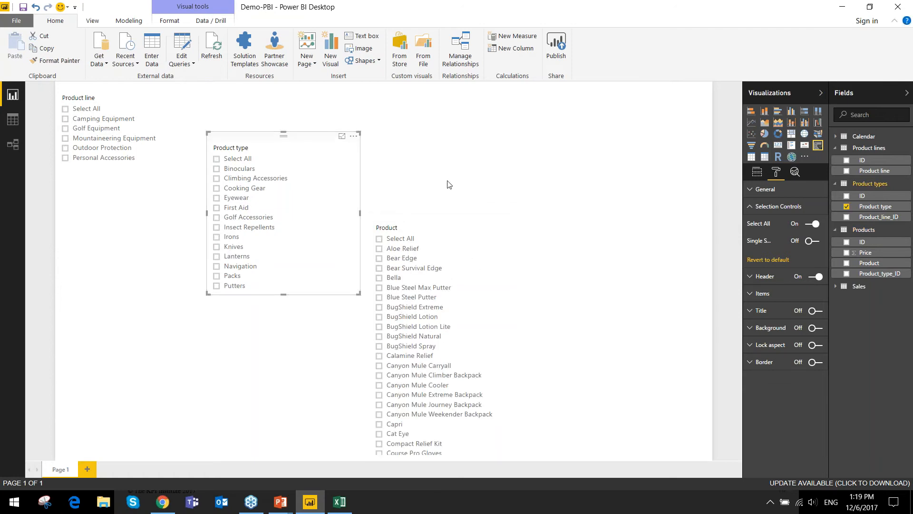
# - Stack the Product type and Product slicers beneath the Product line slicer
pyautogui.moveTo(264, 137); pyautogui.dragTo(113, 173)
pyautogui.moveTo(447, 216); pyautogui.dragTo(132, 340)
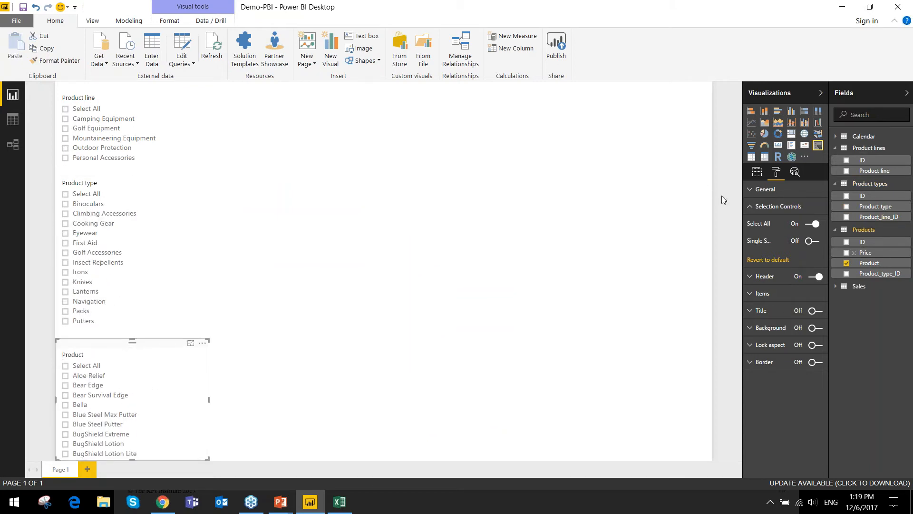
# - Create a column chart of the Sales Quantity, move it beside the slicers and widen it
pyautogui.click(757, 171)
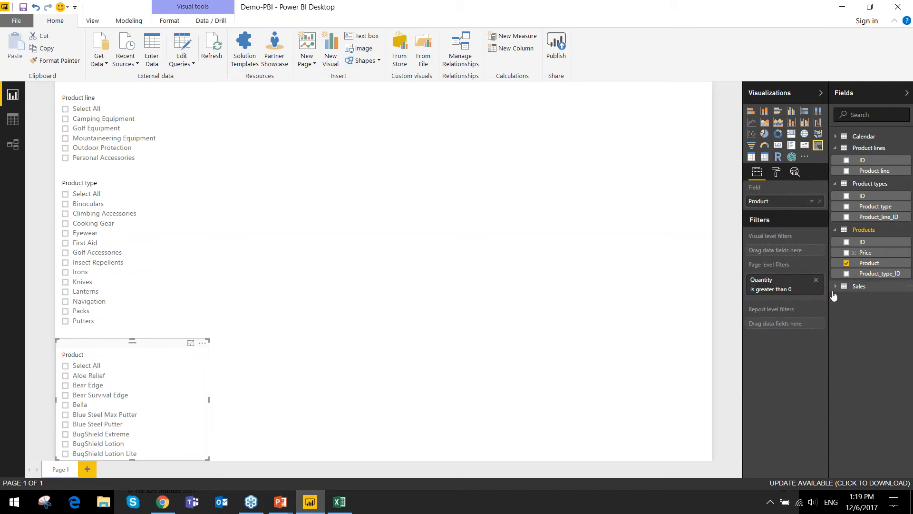
pyautogui.click(835, 287)
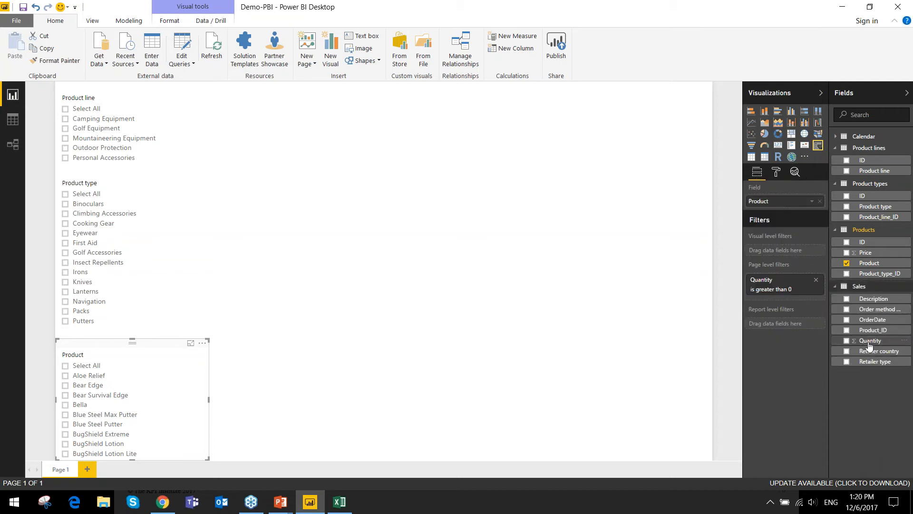
pyautogui.moveTo(869, 343); pyautogui.dragTo(476, 157)
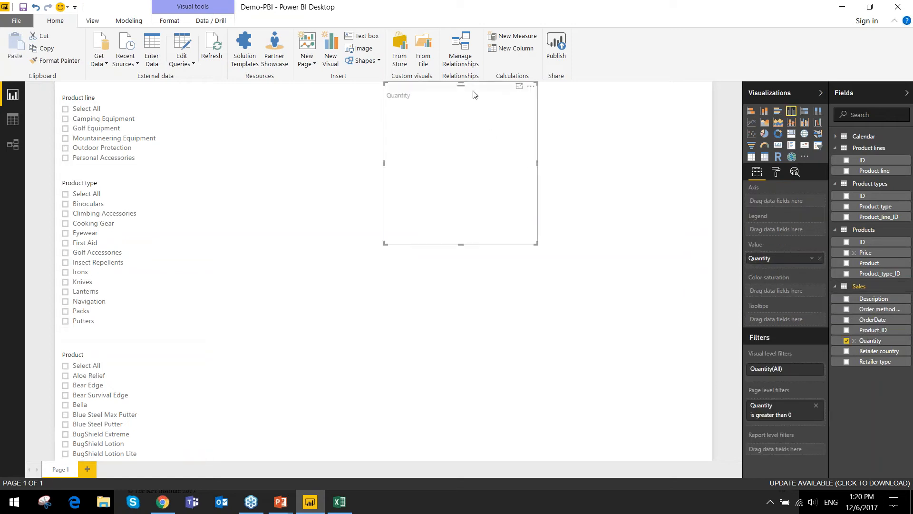
pyautogui.moveTo(461, 85); pyautogui.dragTo(398, 122)
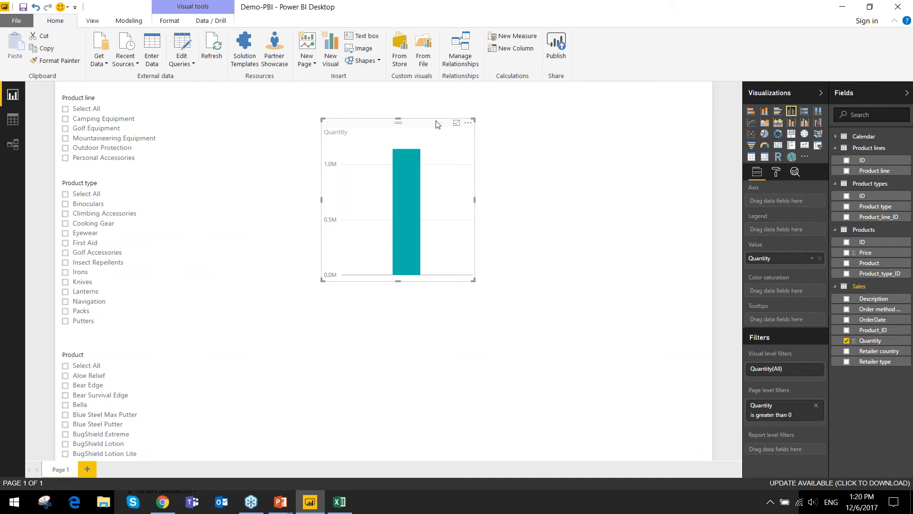
pyautogui.moveTo(473, 279); pyautogui.dragTo(599, 282)
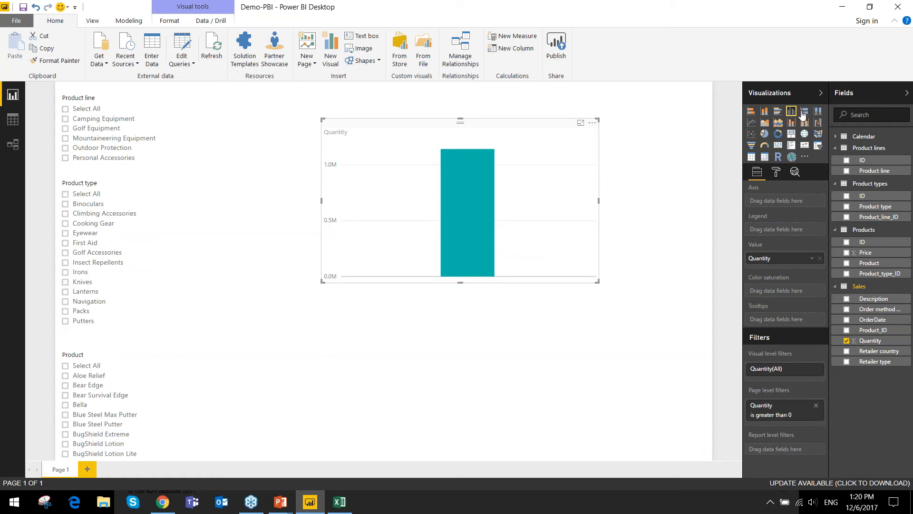
pyautogui.moveTo(598, 203); pyautogui.dragTo(549, 198)
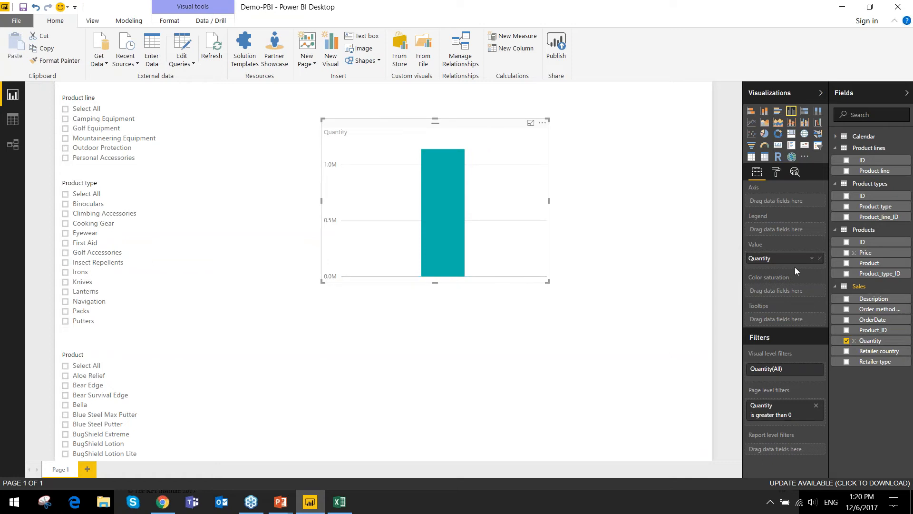
# - Set Product as the axis of the Quantity chart and widen the chart almost to the page's right edge
pyautogui.moveTo(879, 270); pyautogui.dragTo(792, 205)
pyautogui.moveTo(792, 206); pyautogui.dragTo(791, 203)
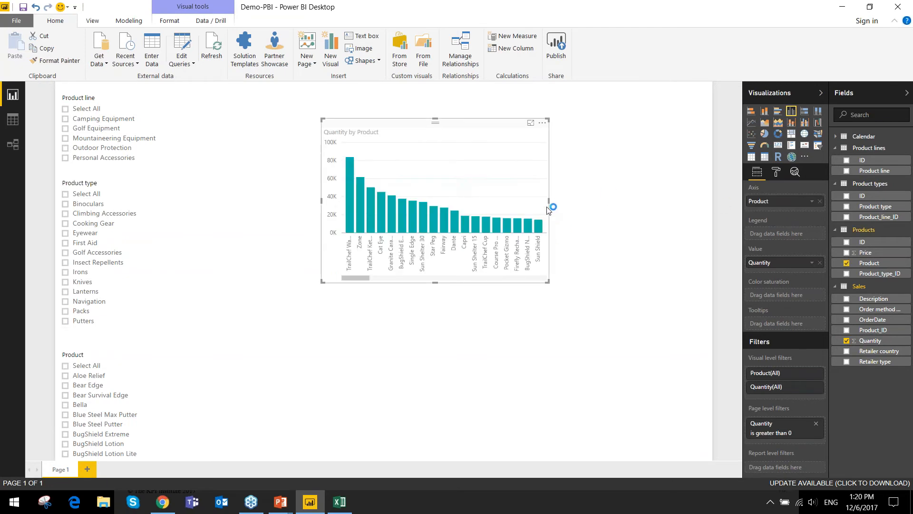
pyautogui.moveTo(549, 201); pyautogui.dragTo(678, 202)
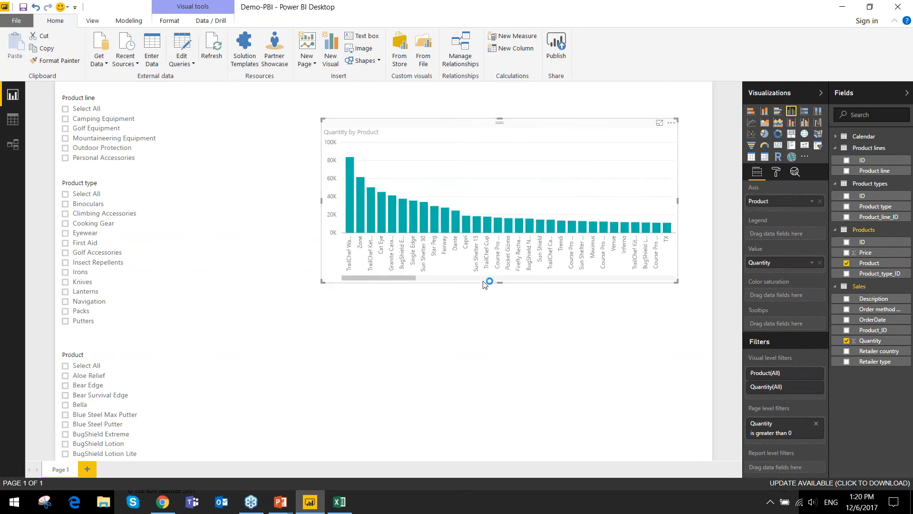
# - Make the Quantity chart about twice as tall, and test filtering it by Climbing Accessories and Eyewear before clearing both
pyautogui.moveTo(499, 281); pyautogui.dragTo(507, 433)
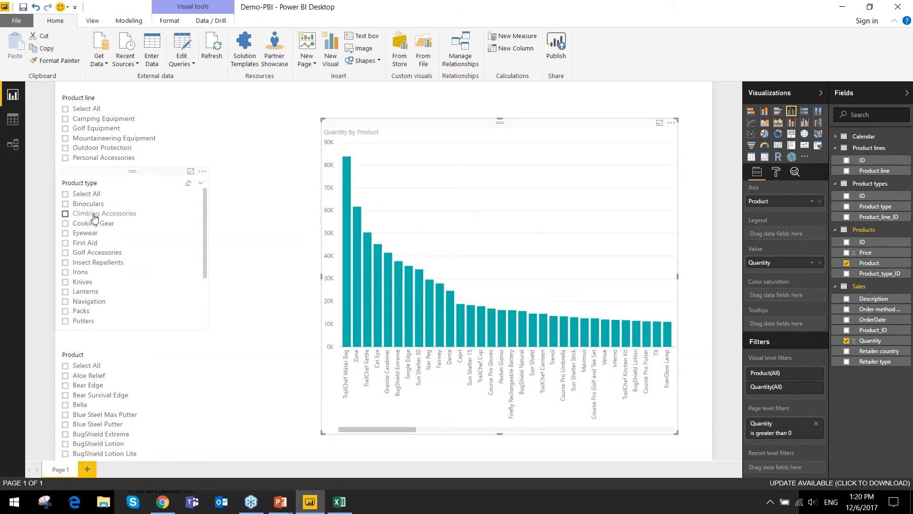
pyautogui.click(66, 214)
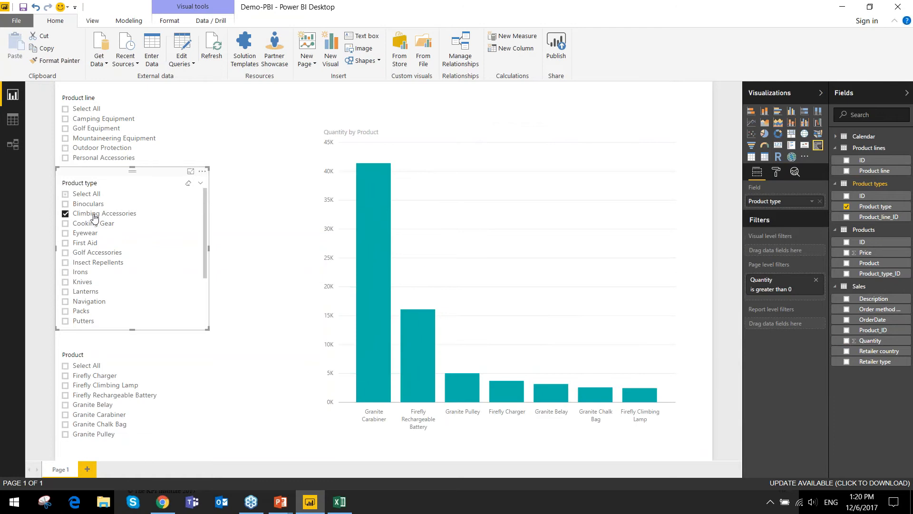
pyautogui.click(89, 235)
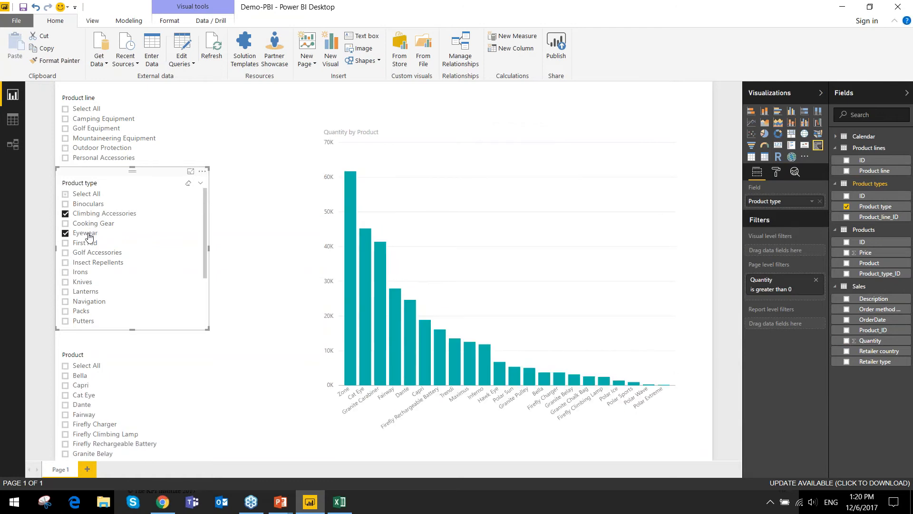
pyautogui.click(88, 233)
pyautogui.click(90, 214)
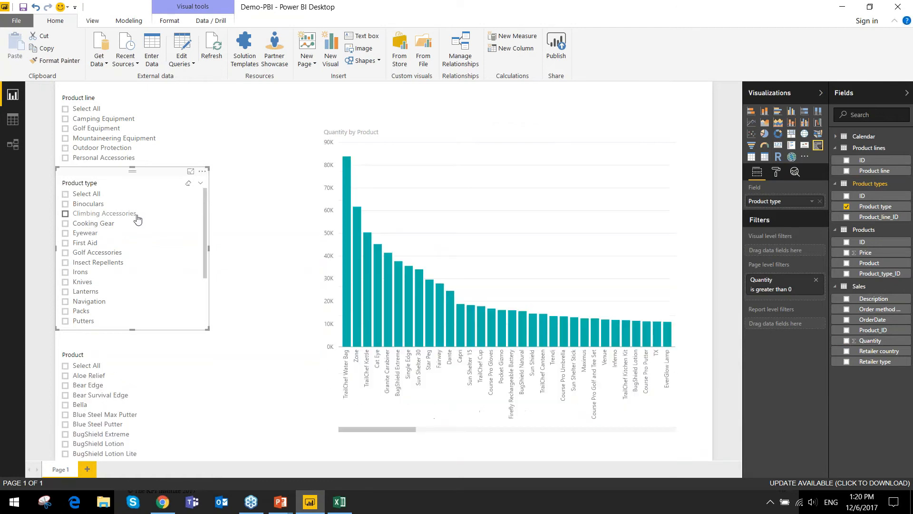
# - Widen the Quantity chart toward the slicers, select Camping Equipment and shorten the Product line slicer to end above the Product type slicer
pyautogui.click(381, 124)
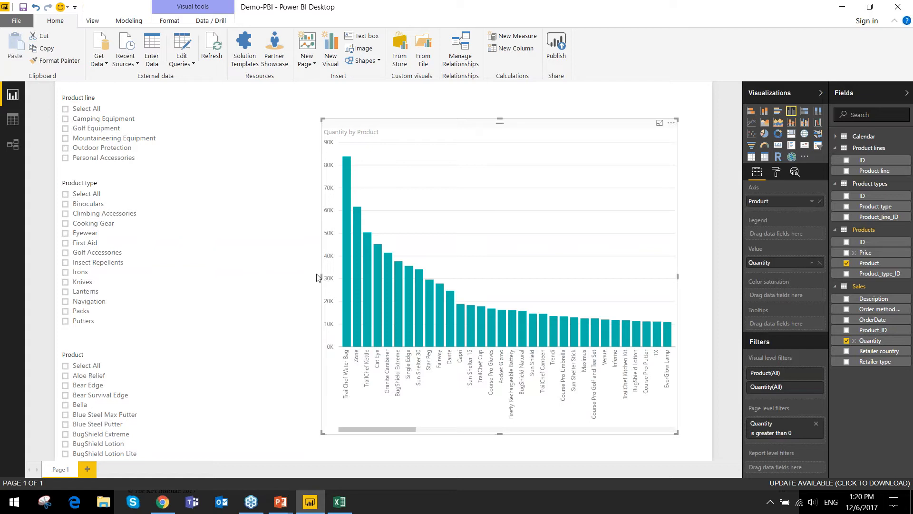
pyautogui.moveTo(318, 277); pyautogui.dragTo(264, 285)
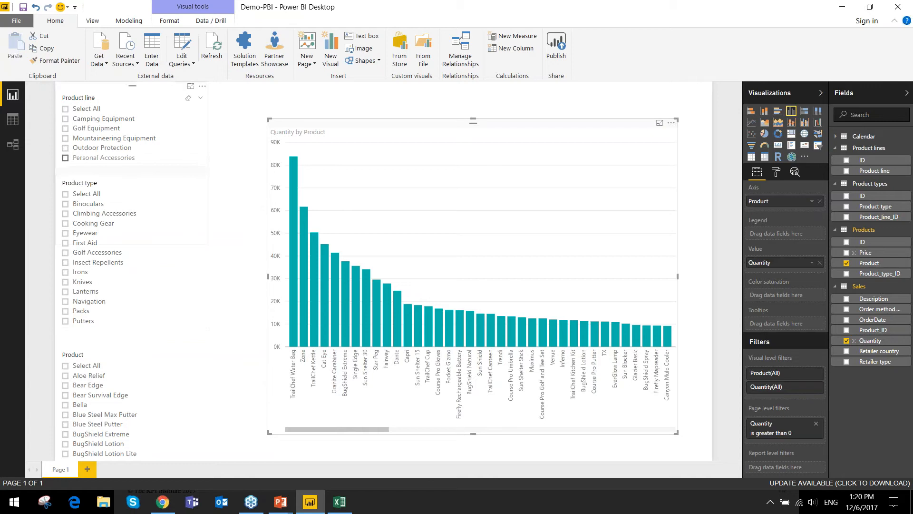
pyautogui.click(112, 122)
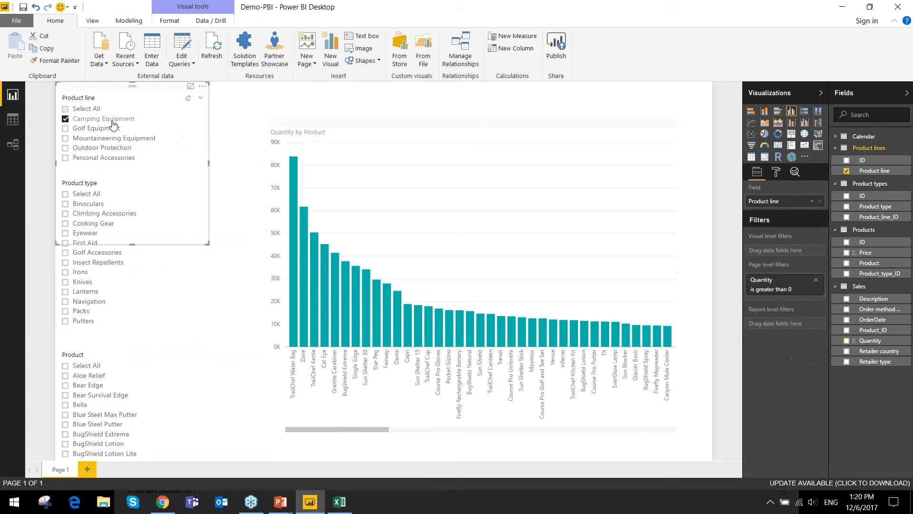
pyautogui.moveTo(133, 244); pyautogui.dragTo(128, 179)
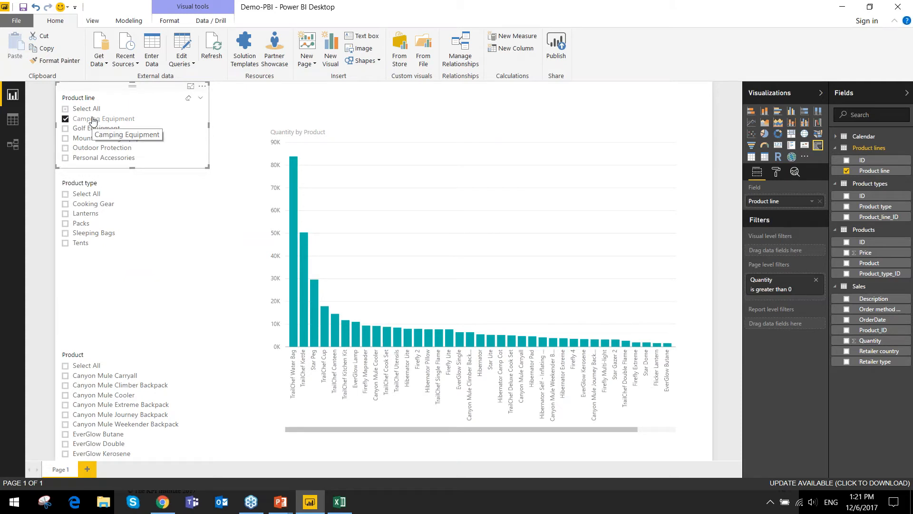
# - Test filtering the report by the Outdoor Protection, Golf Equipment and Mountaineering Equipment product lines, and clear the selections
pyautogui.click(94, 147)
pyautogui.keyDown('ctrl'); pyautogui.click(95, 128); pyautogui.keyUp('ctrl')
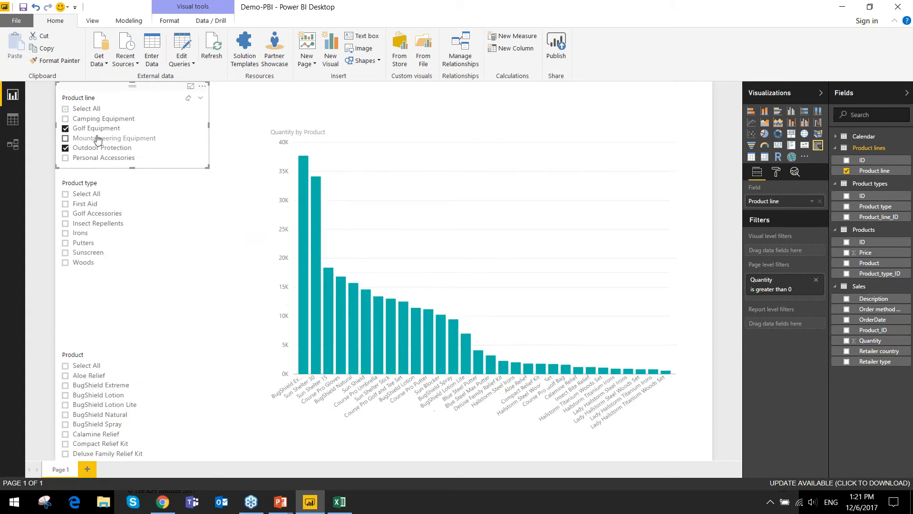
pyautogui.keyDown('ctrl'); pyautogui.click(97, 138); pyautogui.keyUp('ctrl')
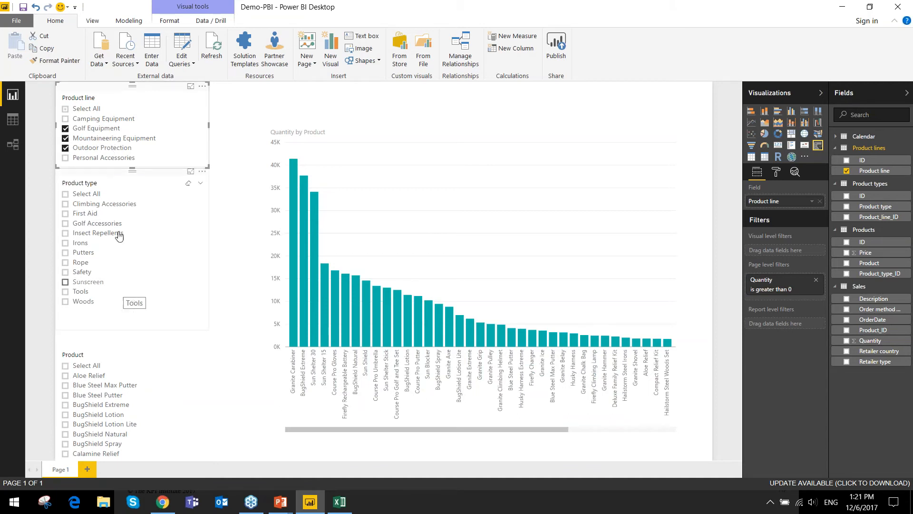
pyautogui.keyDown('ctrl'); pyautogui.click(116, 148); pyautogui.keyUp('ctrl')
pyautogui.keyDown('ctrl'); pyautogui.click(117, 139); pyautogui.keyUp('ctrl')
pyautogui.click(111, 129)
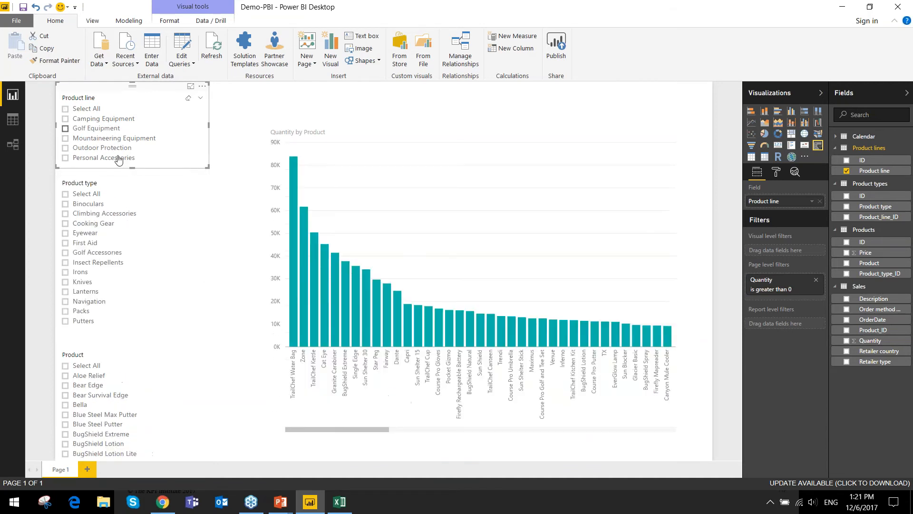
# - Test filtering by the product Capri in the Product slicer, and clear the selection
pyautogui.scroll(-1, 78, 402)
pyautogui.scroll(-5, 78, 402)
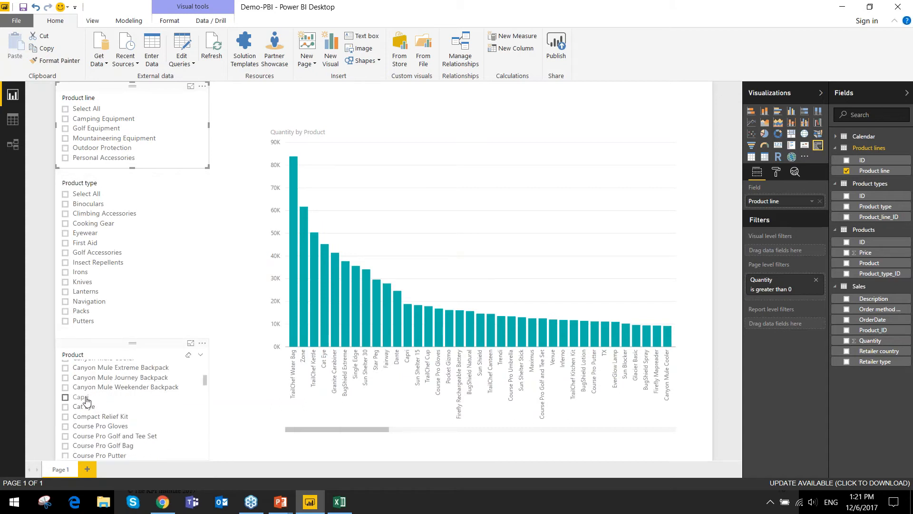
pyautogui.click(80, 398)
pyautogui.click(87, 400)
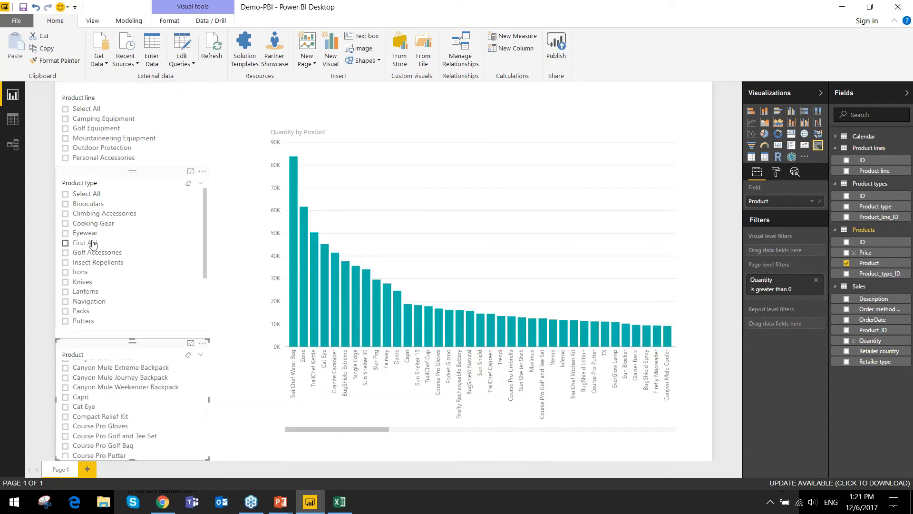
# - Test filtering by the product types Eyewear, Golf Accessories and Knives, and clear all three selections
pyautogui.click(84, 233)
pyautogui.click(82, 253)
pyautogui.click(82, 282)
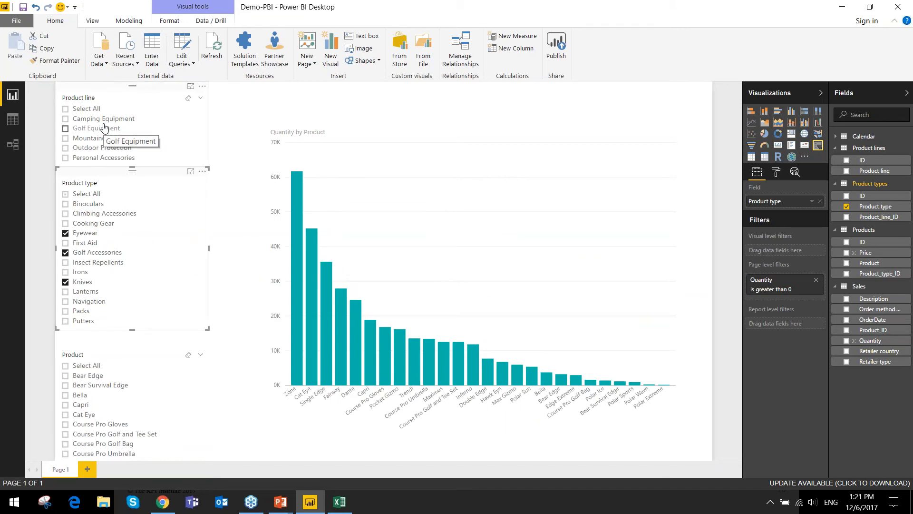
pyautogui.keyDown('ctrl'); pyautogui.click(76, 233); pyautogui.keyUp('ctrl')
pyautogui.keyDown('ctrl'); pyautogui.click(93, 254); pyautogui.keyUp('ctrl')
pyautogui.click(82, 284)
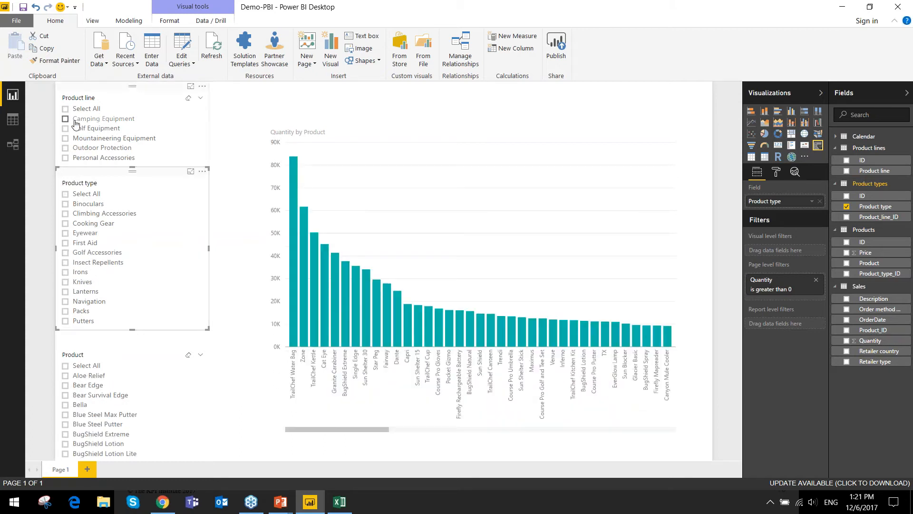
# - Set the cross filter direction of the relationship between Product lines and Product types to Both
pyautogui.click(12, 142)
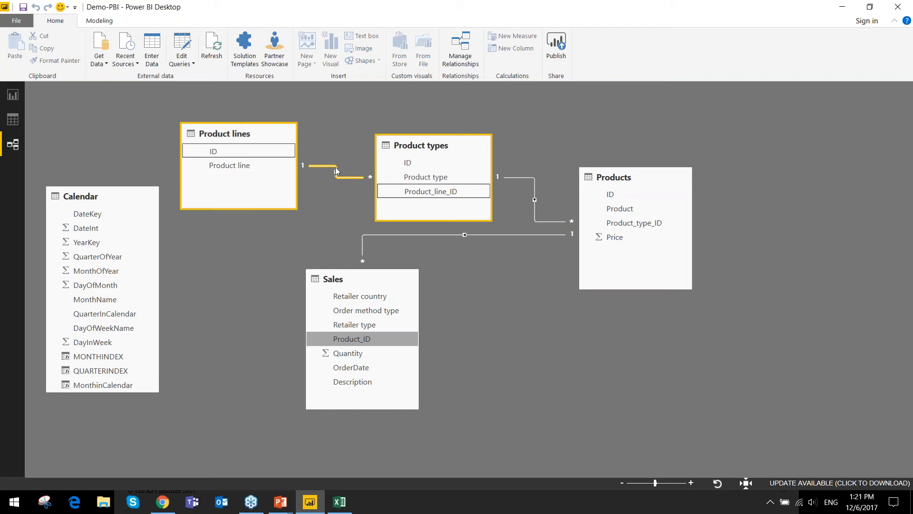
pyautogui.doubleClick(336, 170)
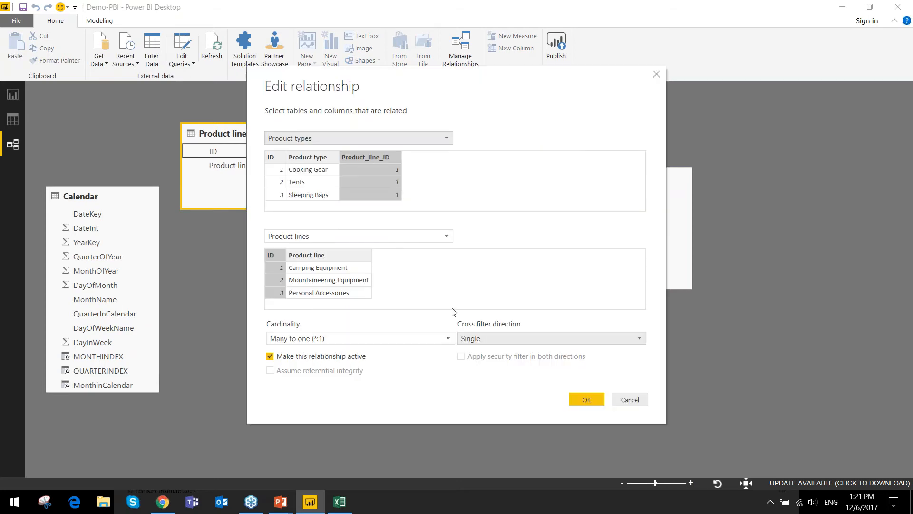
pyautogui.moveTo(372, 79); pyautogui.dragTo(380, 250)
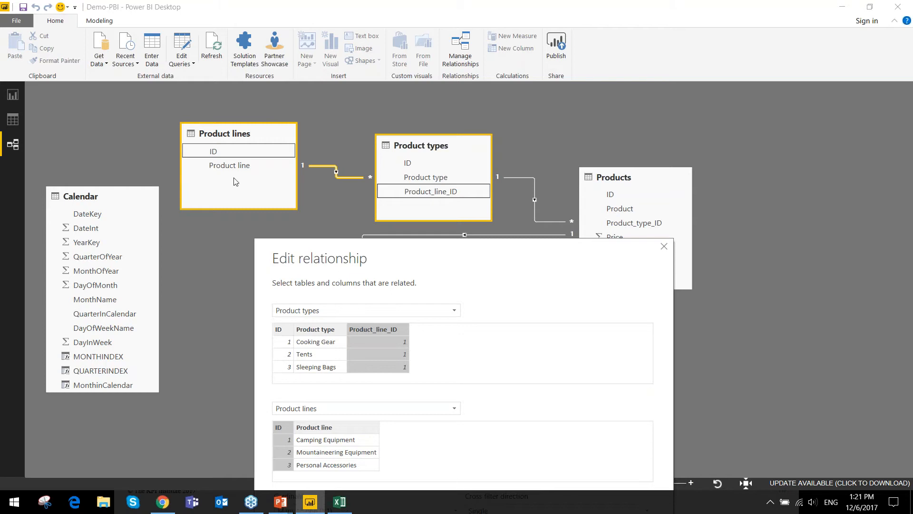
pyautogui.moveTo(333, 246); pyautogui.dragTo(295, 85)
pyautogui.click(498, 349)
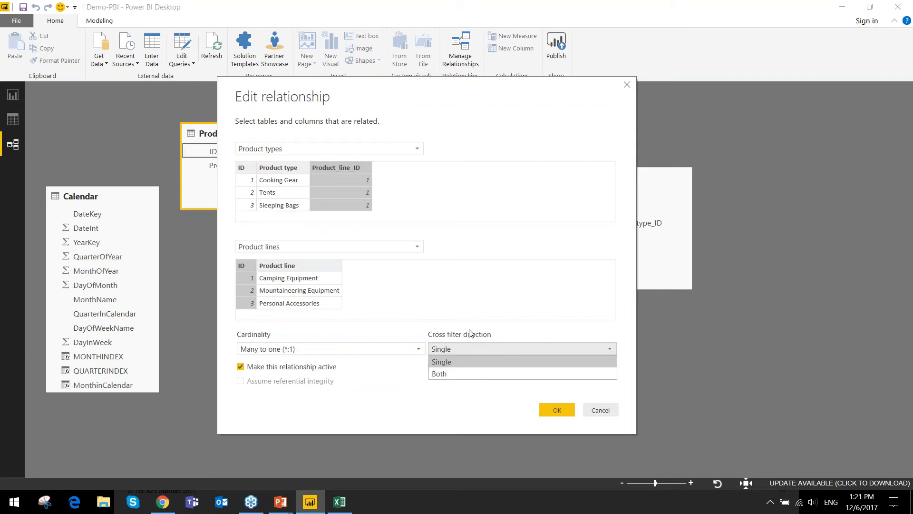
pyautogui.click(459, 370)
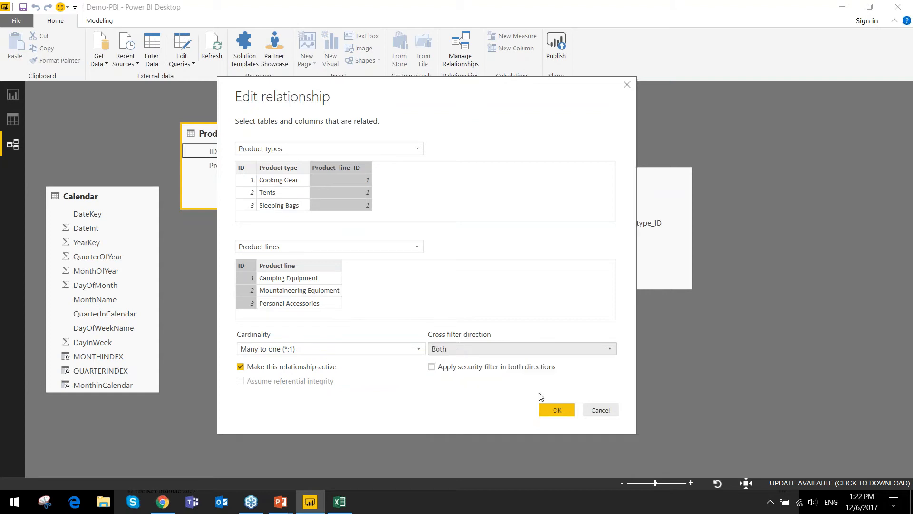
pyautogui.click(556, 409)
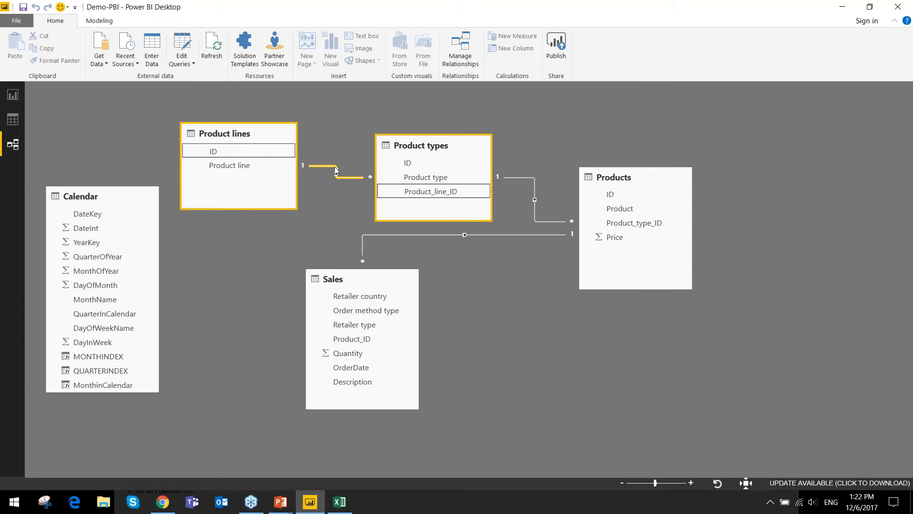
# - Set the cross filter direction of the relationship between Product types and Products to Both
pyautogui.doubleClick(522, 179)
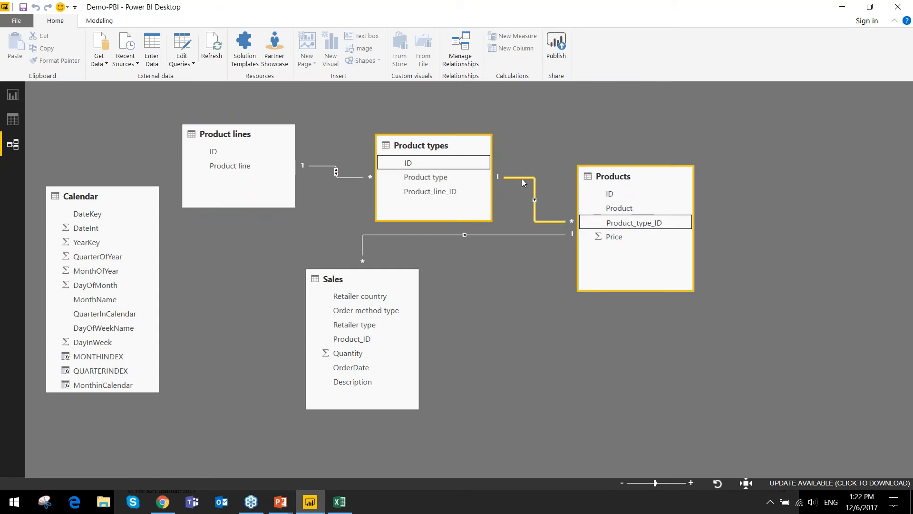
pyautogui.click(532, 339)
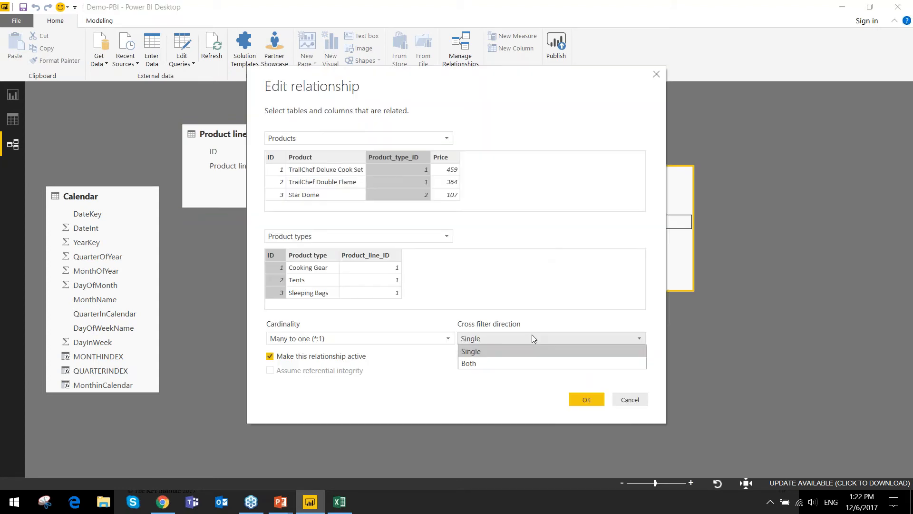
pyautogui.click(523, 361)
pyautogui.click(586, 400)
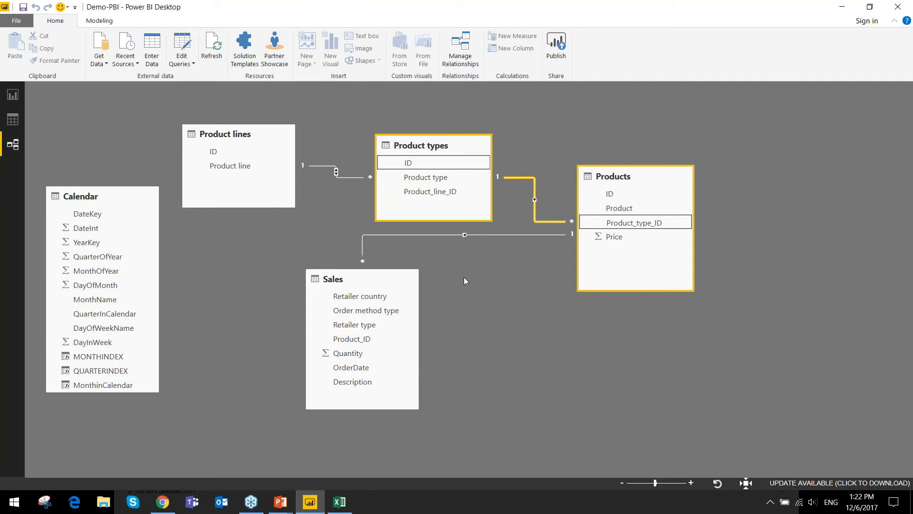
# - Set the cross filter direction of the relationship between Products and Sales to Both
pyautogui.doubleClick(447, 234)
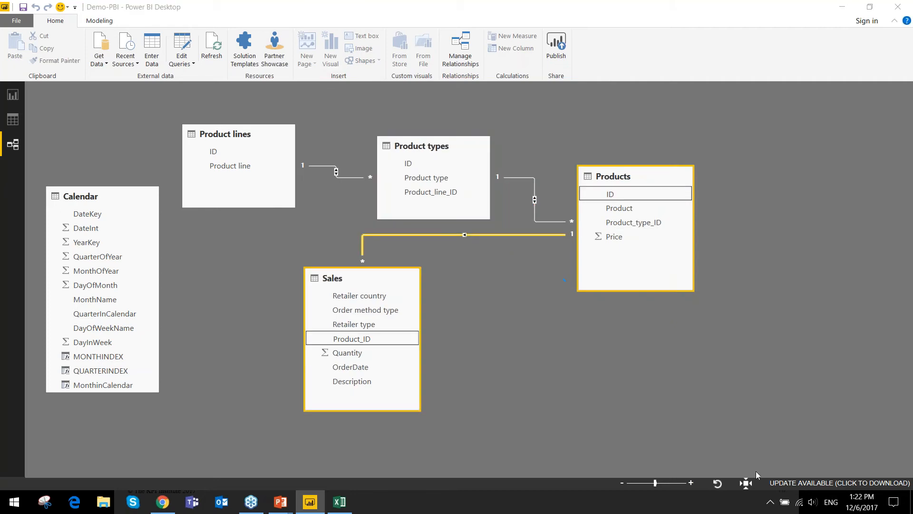
pyautogui.click(565, 341)
pyautogui.click(520, 367)
pyautogui.click(587, 400)
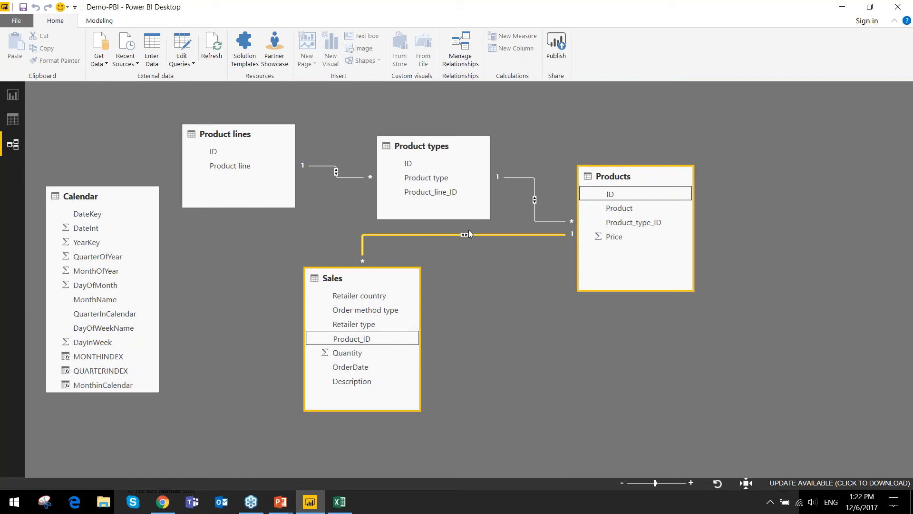
# - Return to the report, test cross-filtering of the slicers with the product types Putters and Sleeping Bags, and clear both
pyautogui.click(13, 95)
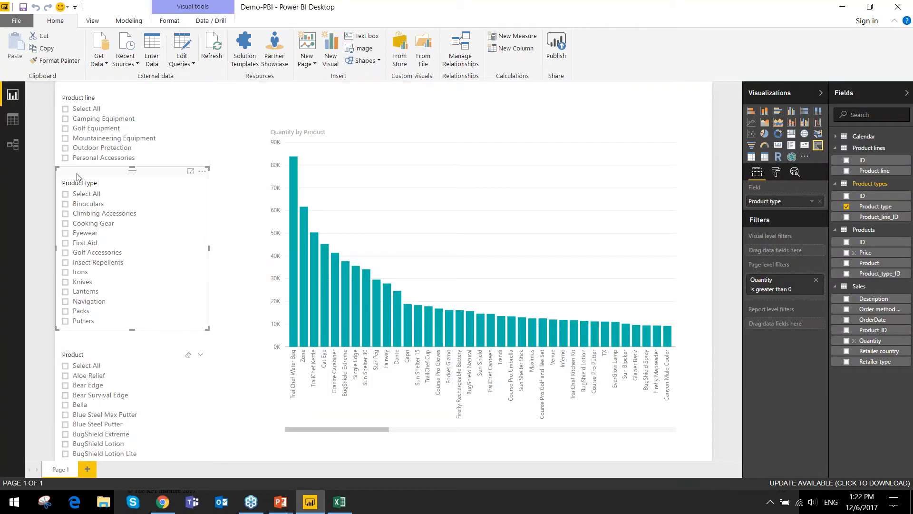
pyautogui.scroll(-3, 98, 223)
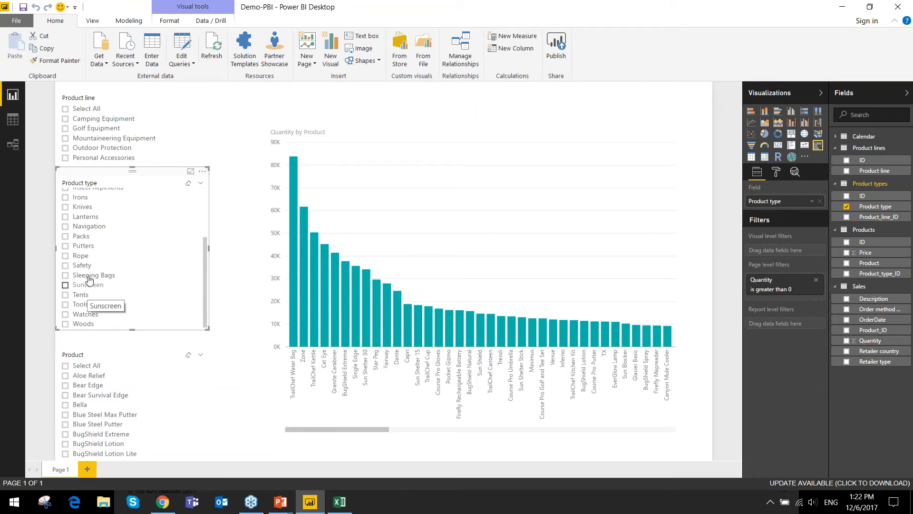
pyautogui.click(81, 246)
pyautogui.keyDown('ctrl'); pyautogui.click(83, 277); pyautogui.keyUp('ctrl')
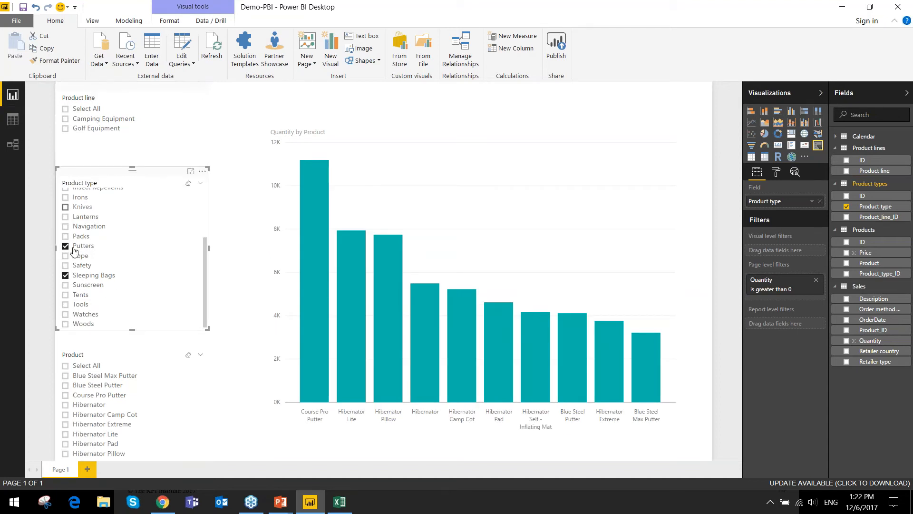
pyautogui.keyDown('ctrl'); pyautogui.click(76, 248); pyautogui.keyUp('ctrl')
pyautogui.keyDown('ctrl'); pyautogui.click(89, 278); pyautogui.keyUp('ctrl')
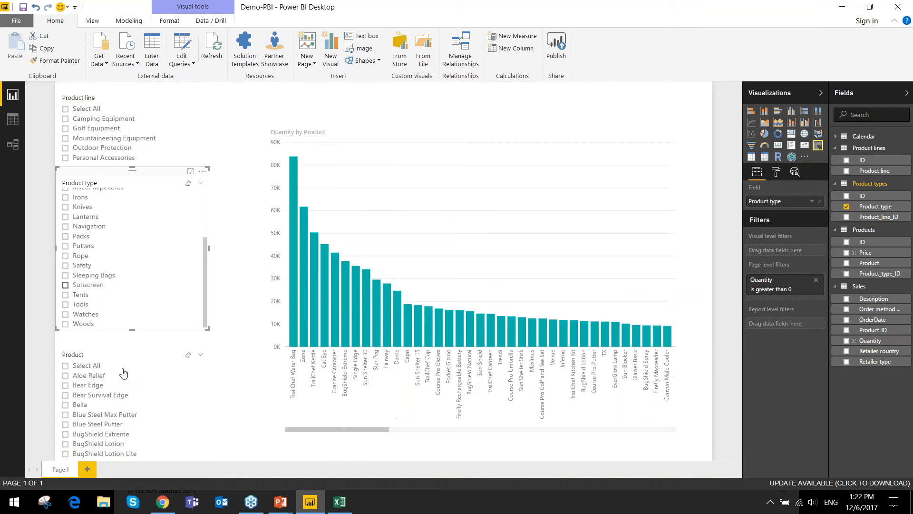
# - Test cross-filtering with the products Bella and Blue Steel Putter in the Product slicer, and clear both selections
pyautogui.click(78, 405)
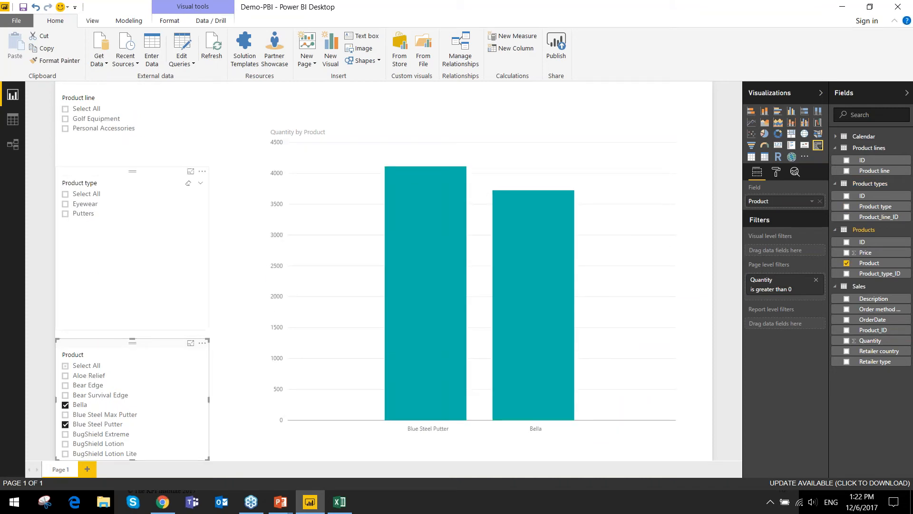
pyautogui.keyDown('ctrl'); pyautogui.click(76, 405); pyautogui.keyUp('ctrl')
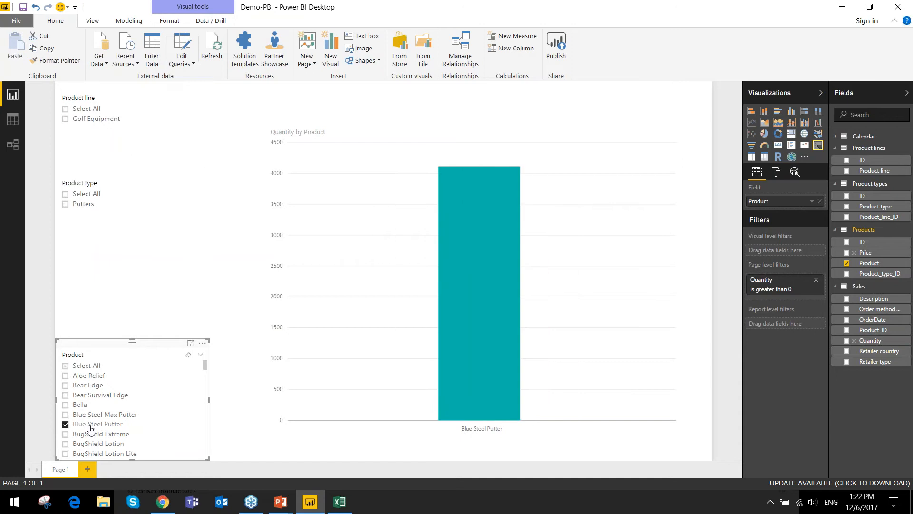
pyautogui.keyDown('ctrl'); pyautogui.click(91, 428); pyautogui.keyUp('ctrl')
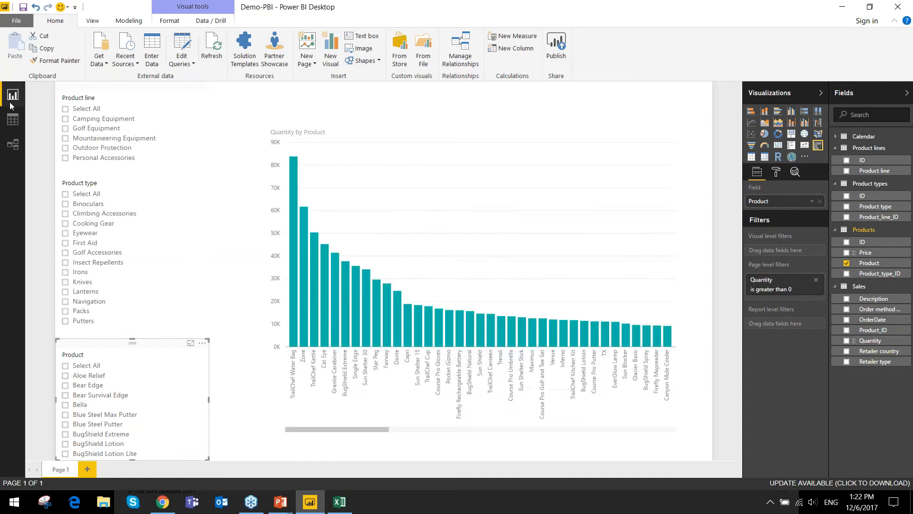
# - Return to the relationships diagram and move the Calendar table down and closer to the Sales table
pyautogui.click(13, 145)
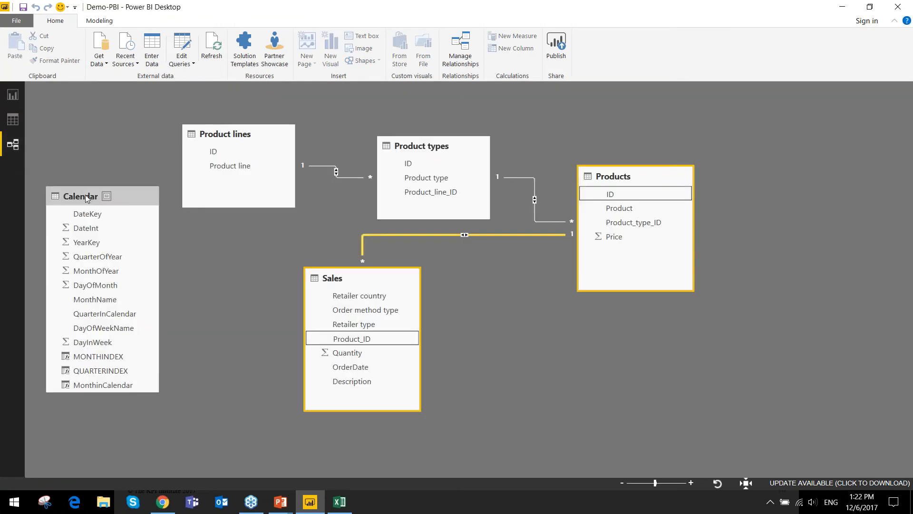
pyautogui.moveTo(70, 195); pyautogui.dragTo(98, 243)
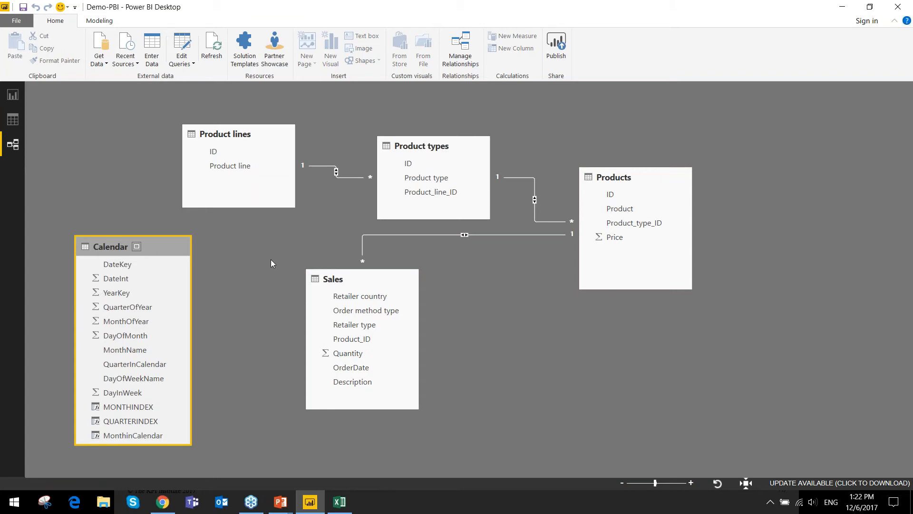
# - Move the Calendar table farther from the Sales table, and review the data of the Product lines, Product types and Calendar tables
pyautogui.moveTo(99, 245); pyautogui.dragTo(76, 224)
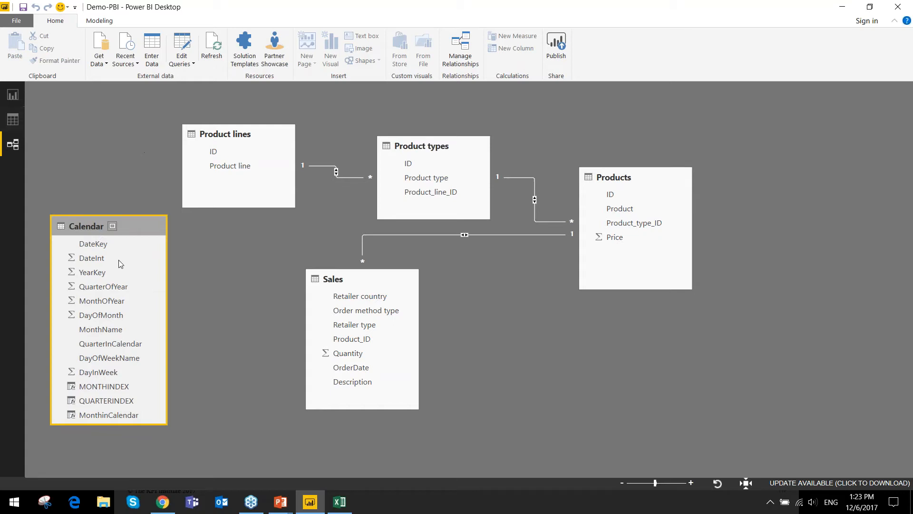
pyautogui.click(9, 118)
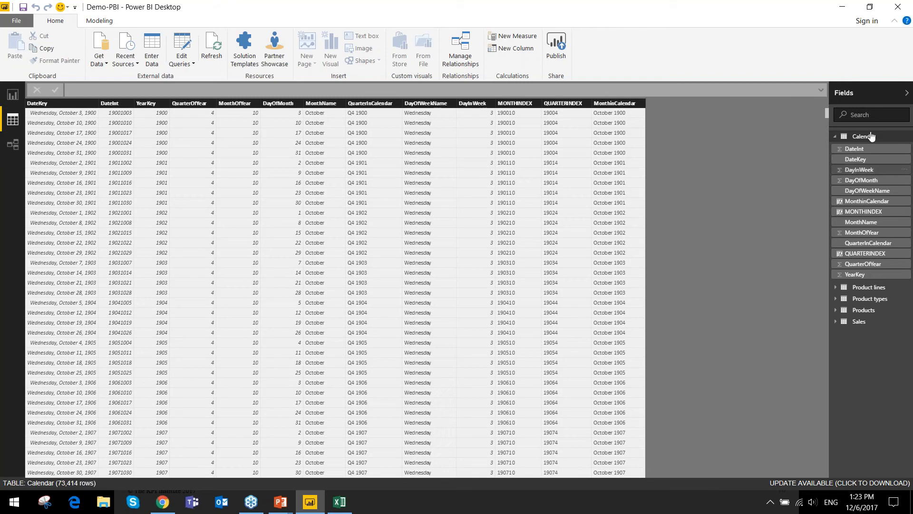
pyautogui.click(866, 288)
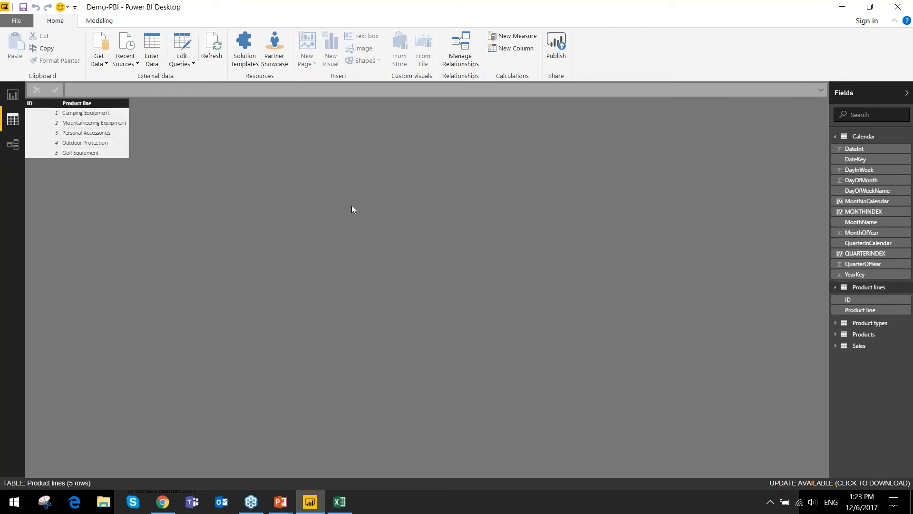
pyautogui.click(870, 324)
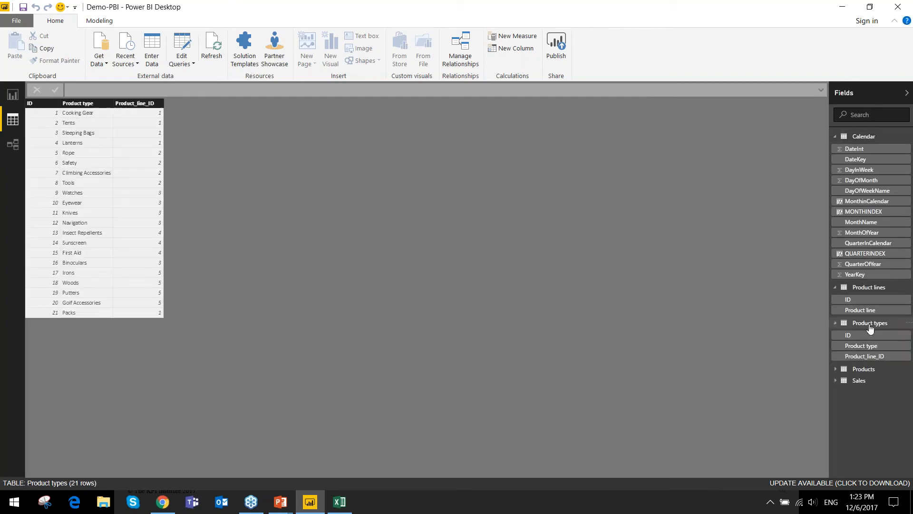
pyautogui.click(860, 138)
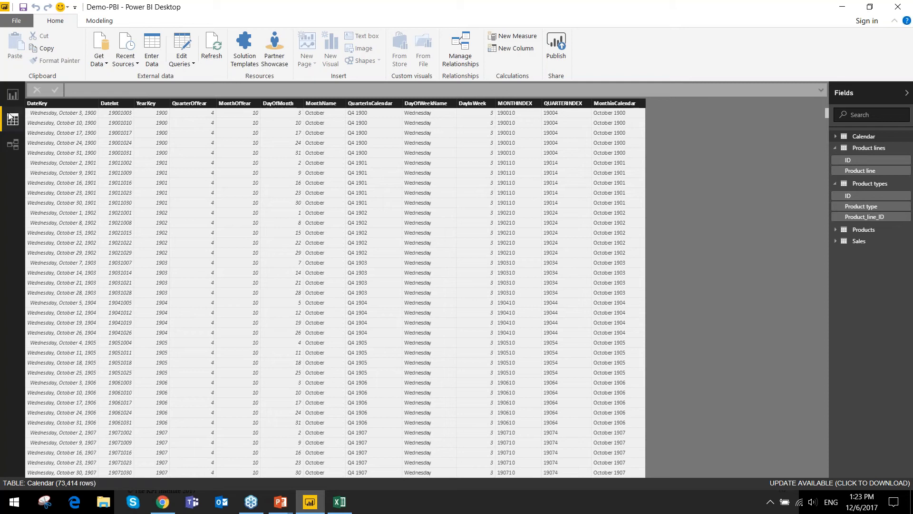
# - Return to the report and narrow the Quantity by Product chart from its left edge to free space beside the slicers
pyautogui.click(13, 96)
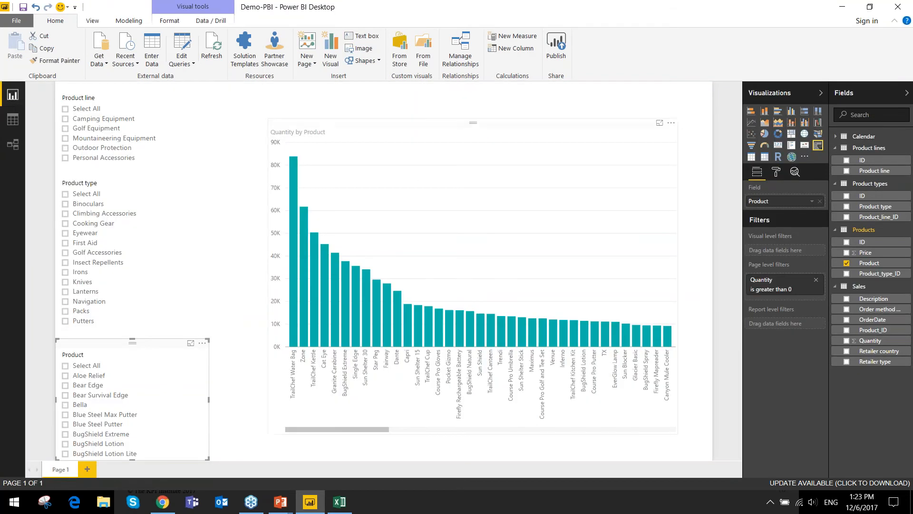
pyautogui.click(274, 268)
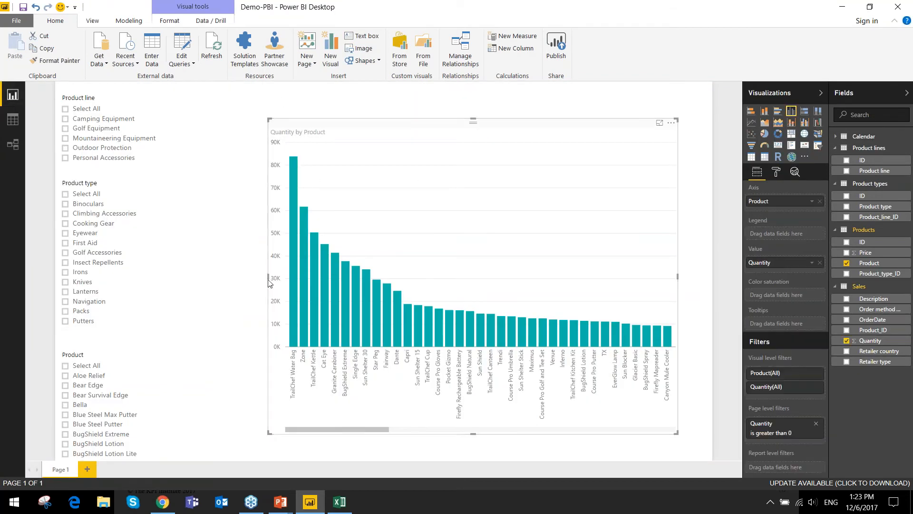
pyautogui.moveTo(268, 277); pyautogui.dragTo(436, 279)
pyautogui.click(696, 232)
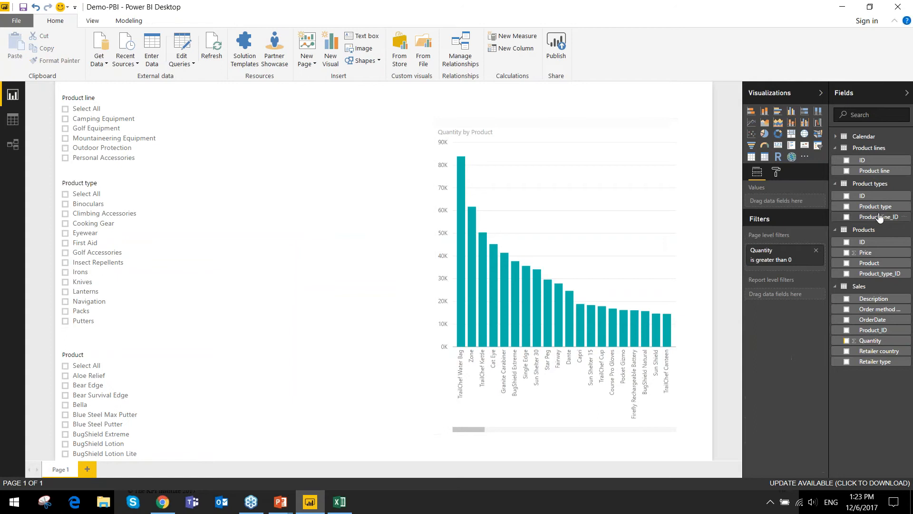
# - Add a slicer from the Calendar table between the product slicers and the chart, replace MonthOfYear with MonthinCalendar, and browse its months
pyautogui.click(838, 138)
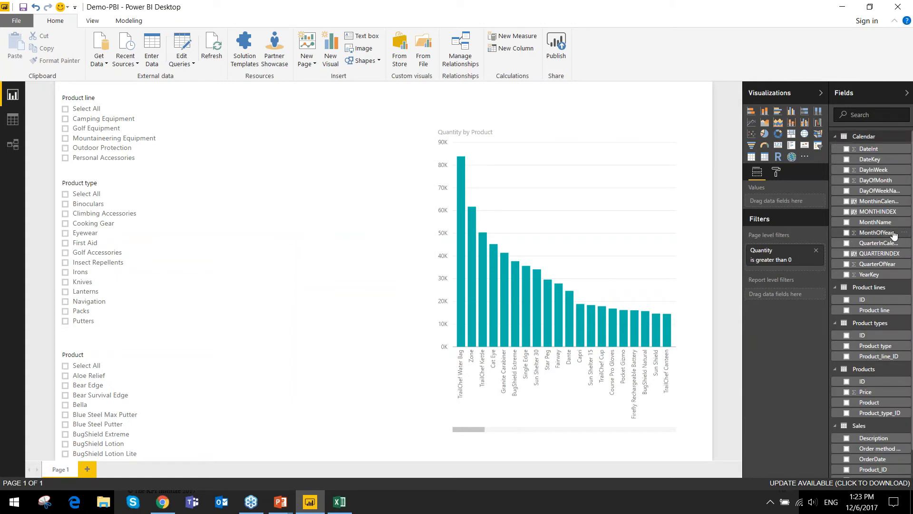
pyautogui.moveTo(897, 238); pyautogui.dragTo(304, 135)
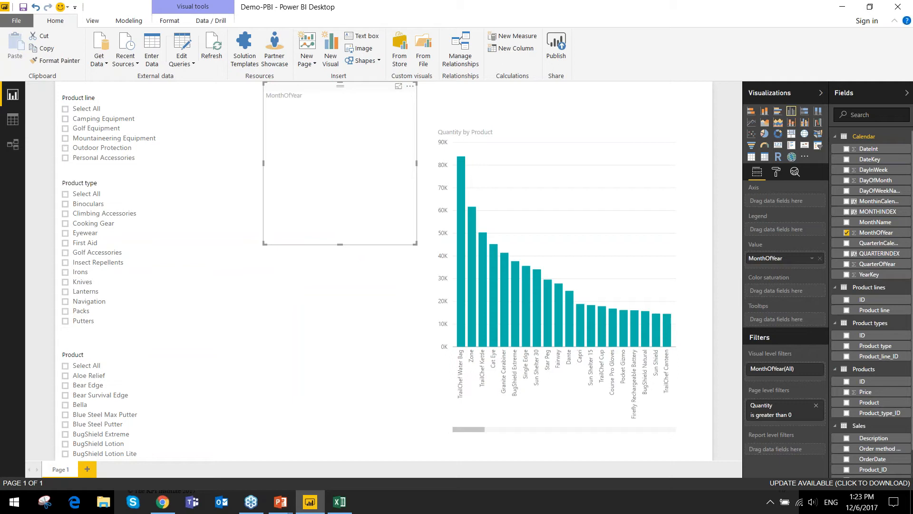
pyautogui.moveTo(340, 93); pyautogui.dragTo(327, 107)
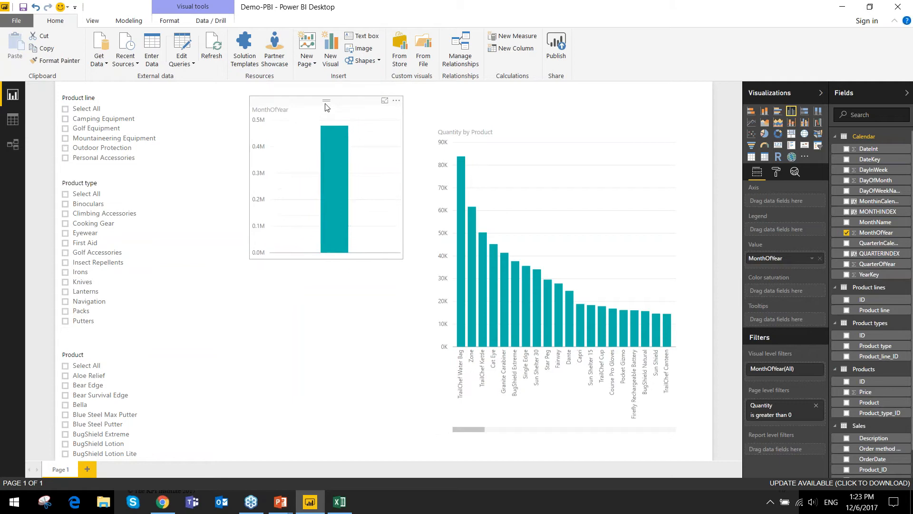
pyautogui.click(819, 146)
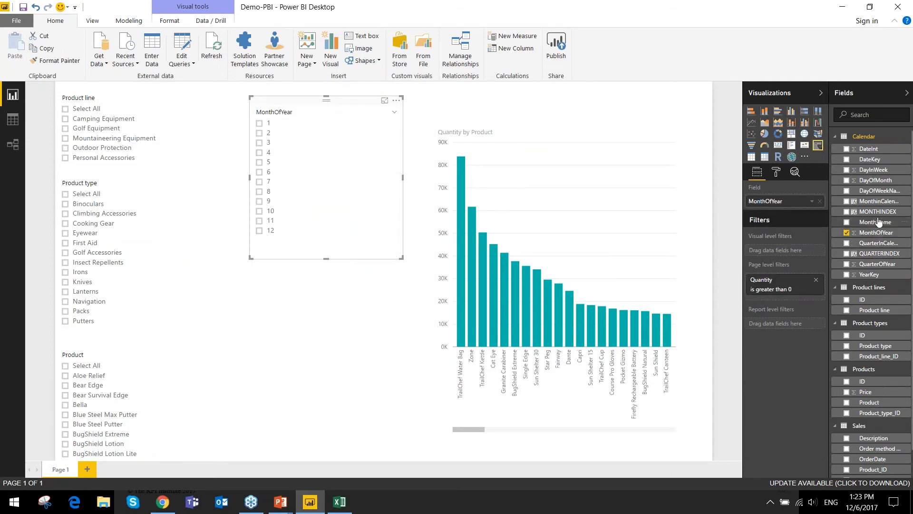
pyautogui.moveTo(879, 202); pyautogui.dragTo(799, 202)
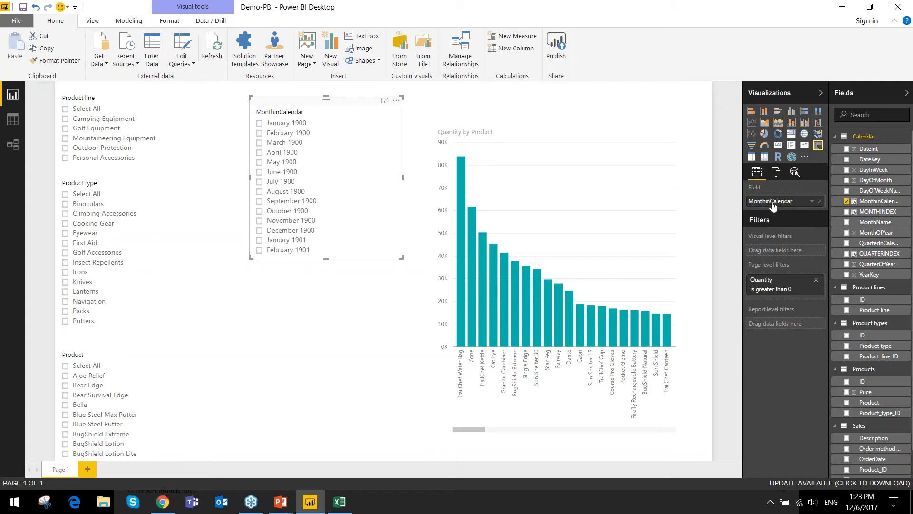
pyautogui.scroll(-4, 294, 195)
pyautogui.scroll(-20, 293, 194)
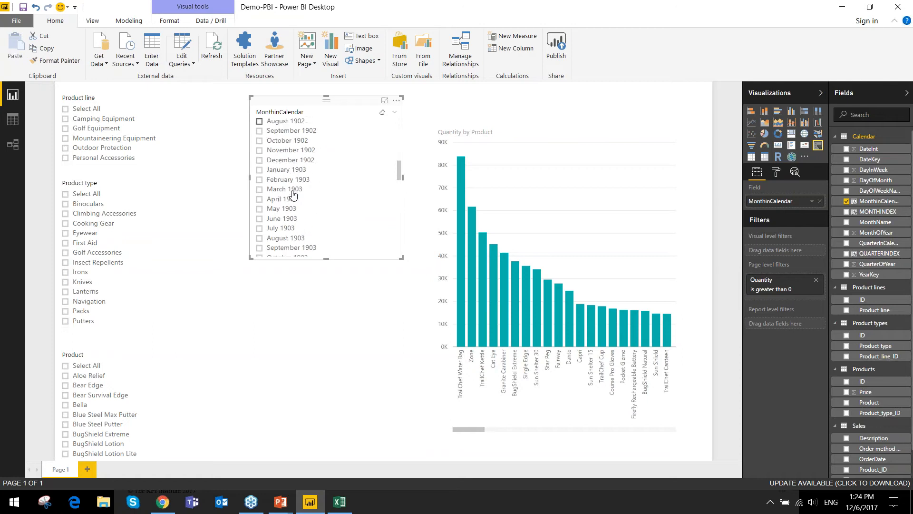
pyautogui.scroll(-10, 294, 195)
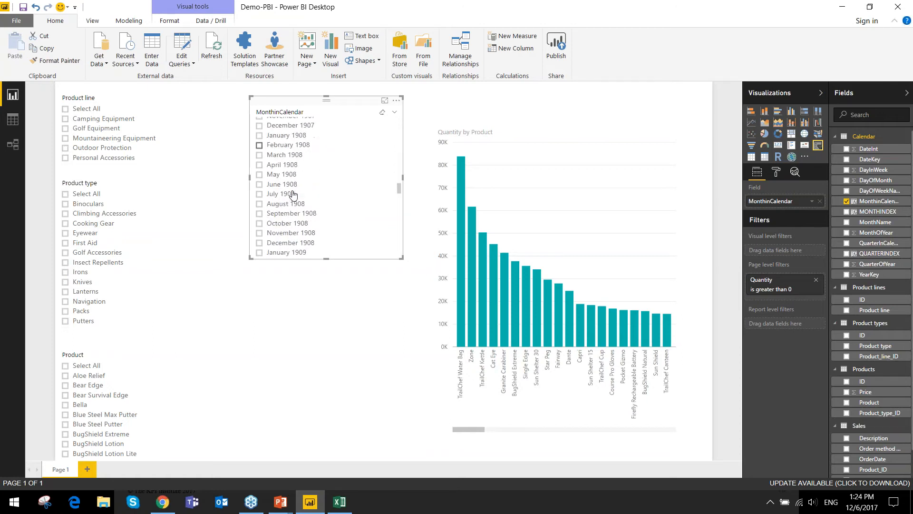
pyautogui.moveTo(401, 199); pyautogui.dragTo(386, 117)
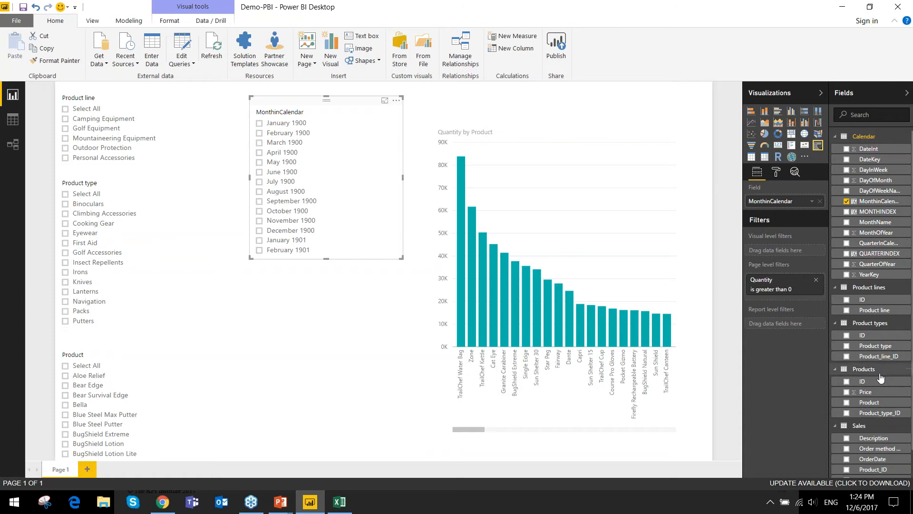
pyautogui.scroll(-1, 878, 428)
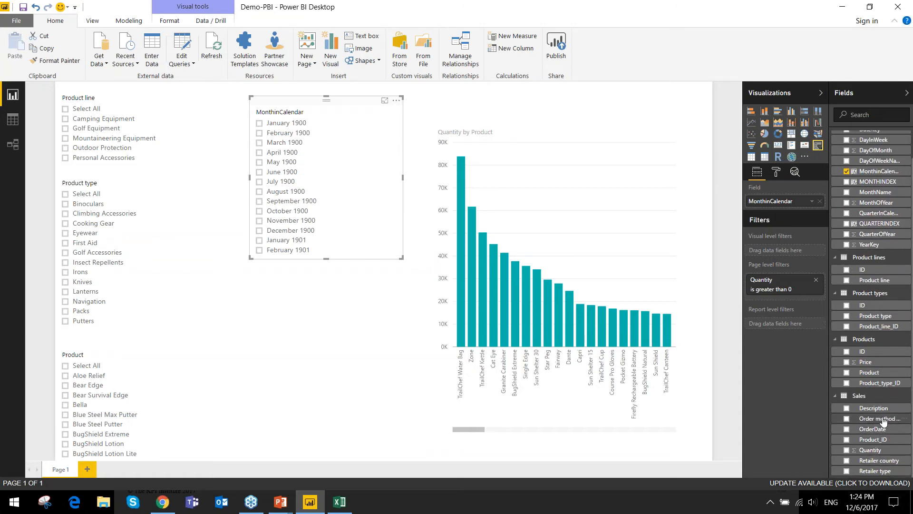
pyautogui.moveTo(895, 436); pyautogui.dragTo(349, 333)
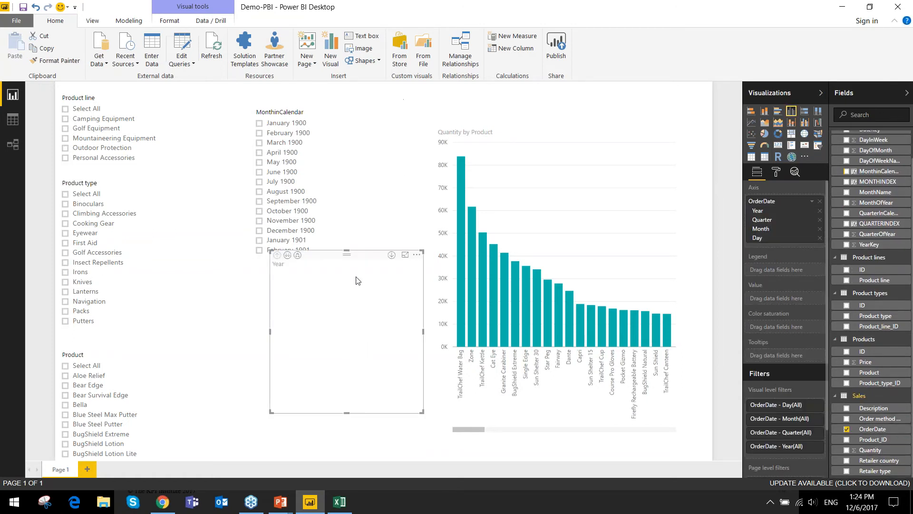
pyautogui.moveTo(354, 264); pyautogui.dragTo(319, 293)
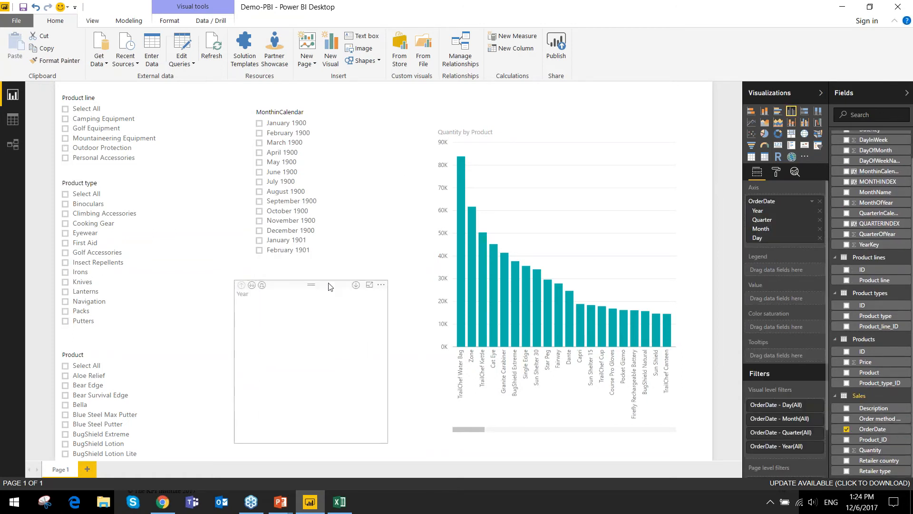
pyautogui.click(820, 211)
pyautogui.click(819, 211)
pyautogui.click(820, 210)
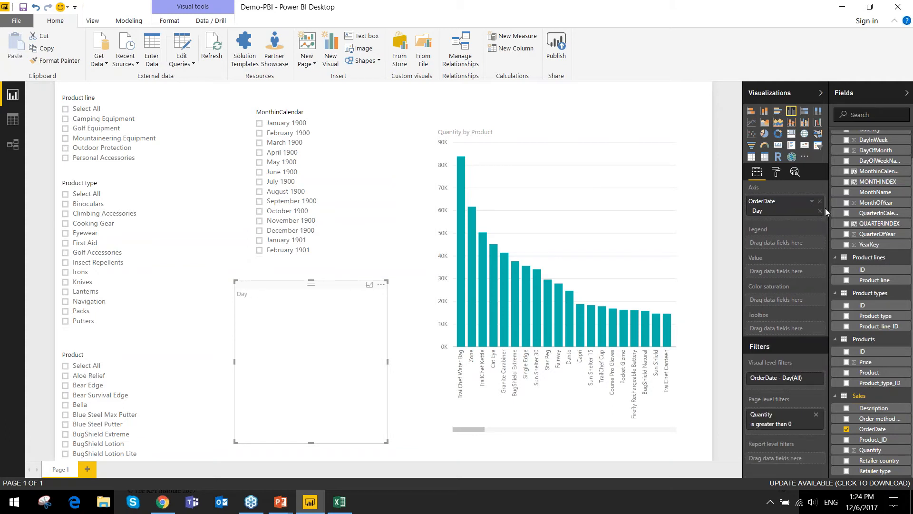
pyautogui.click(820, 211)
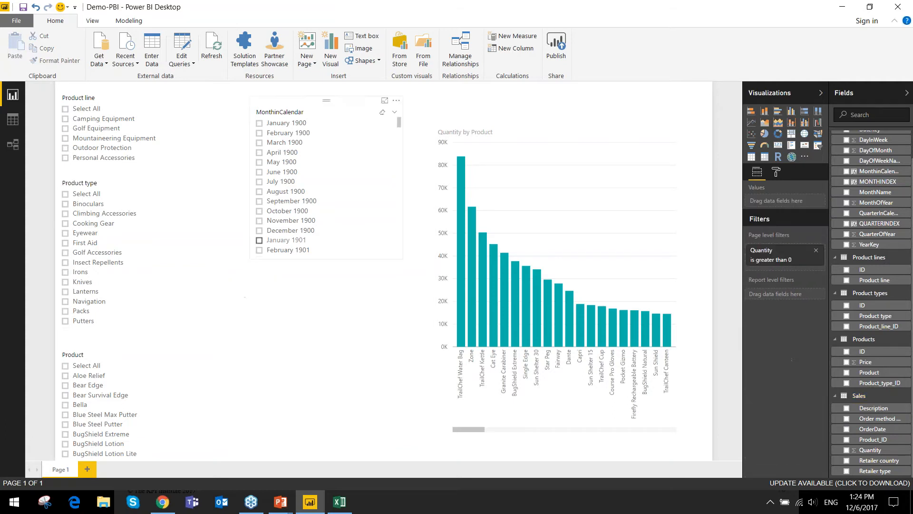
# - Open the relationships diagram and relate DateKey in the Calendar table to OrderDate in the Sales table
pyautogui.click(307, 103)
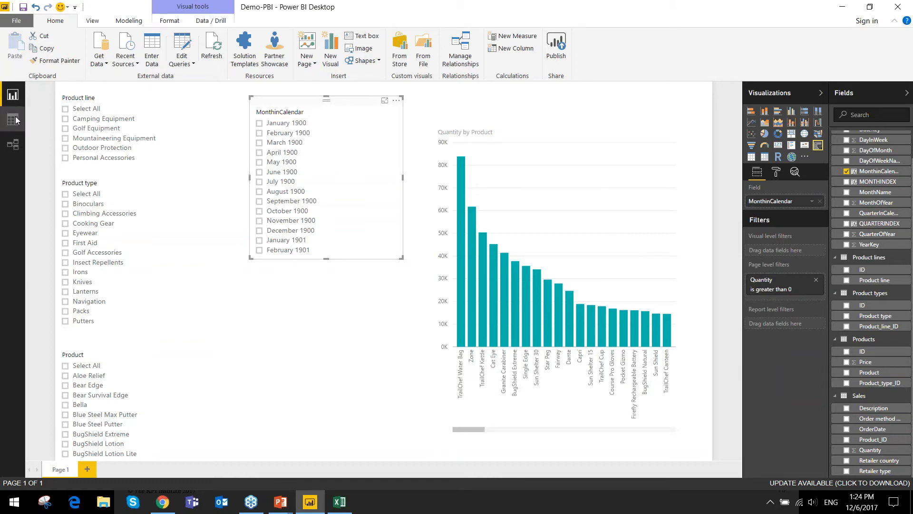
pyautogui.click(11, 145)
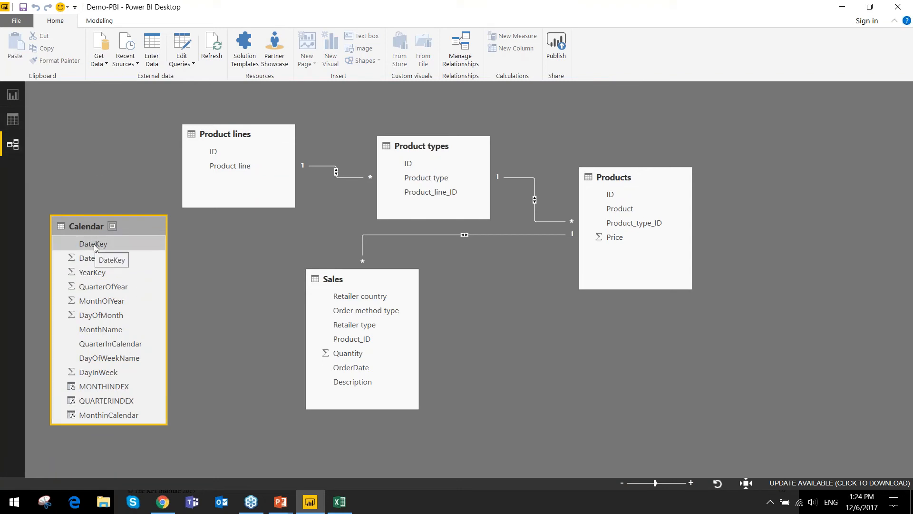
pyautogui.moveTo(93, 244); pyautogui.dragTo(343, 373)
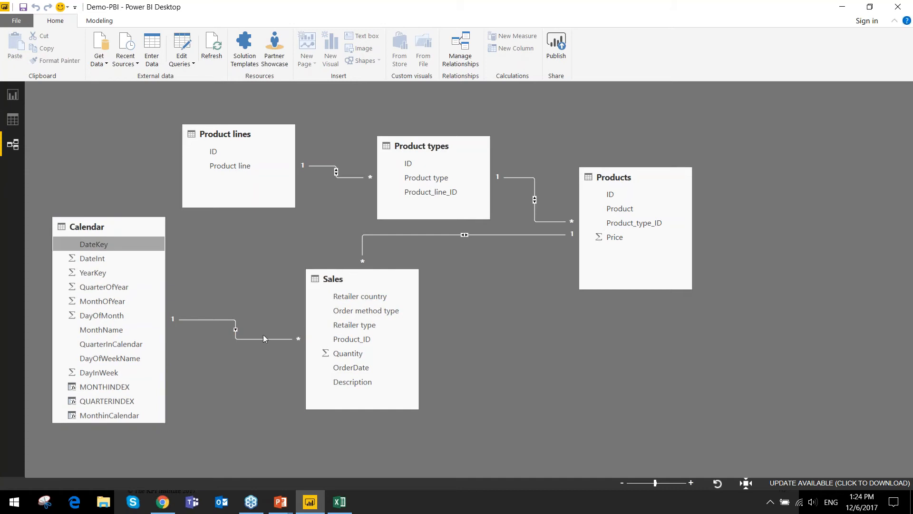
# - Set the cross filter direction of the relationship between Sales and Calendar to Both
pyautogui.doubleClick(239, 322)
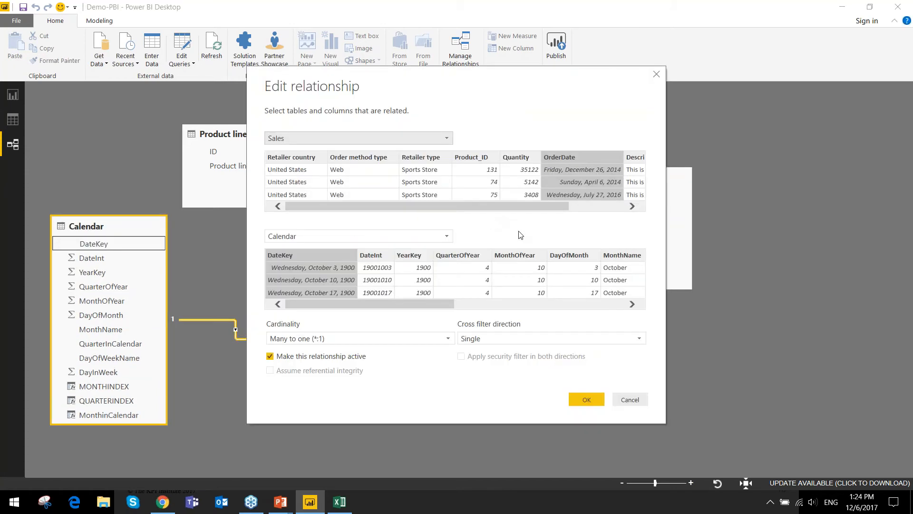
pyautogui.click(570, 335)
pyautogui.click(516, 363)
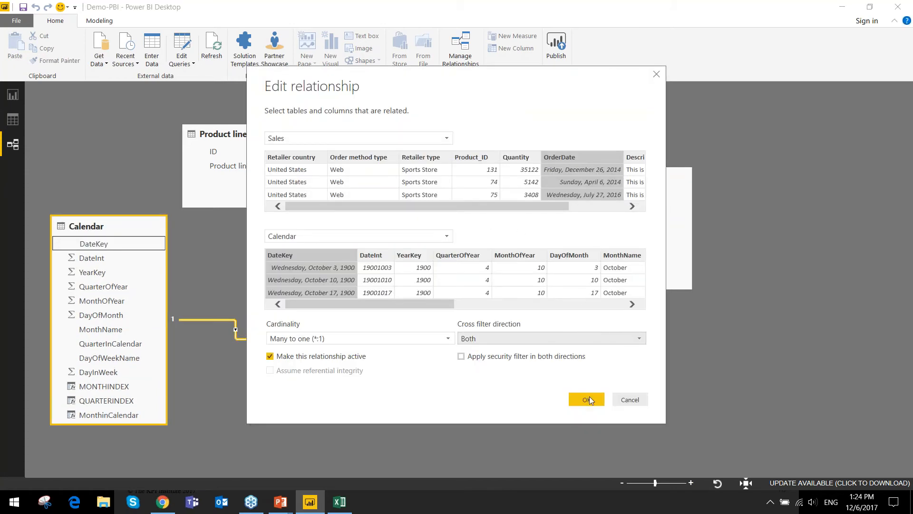
pyautogui.click(588, 400)
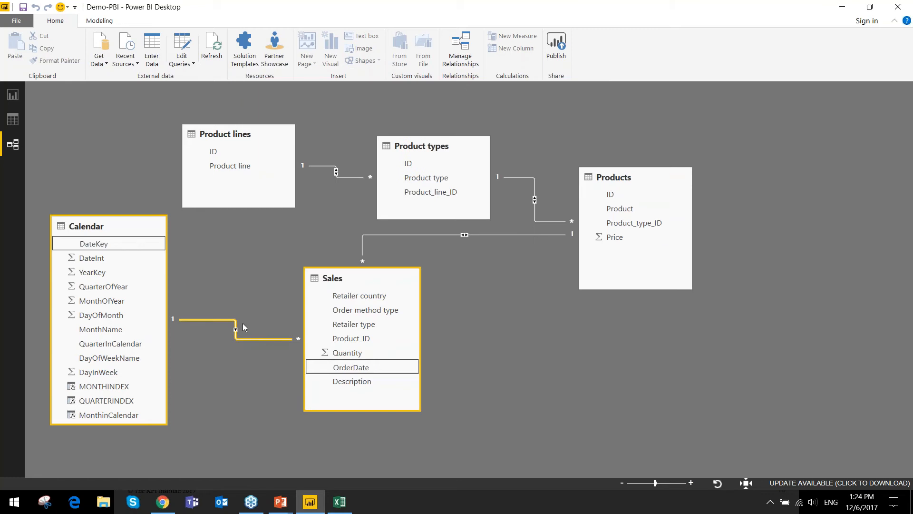
# - Return to the report, filter by the product line Camping Equipment, check the months in the MonthinCalendar slicer, and clear the selection
pyautogui.click(21, 100)
pyautogui.click(121, 119)
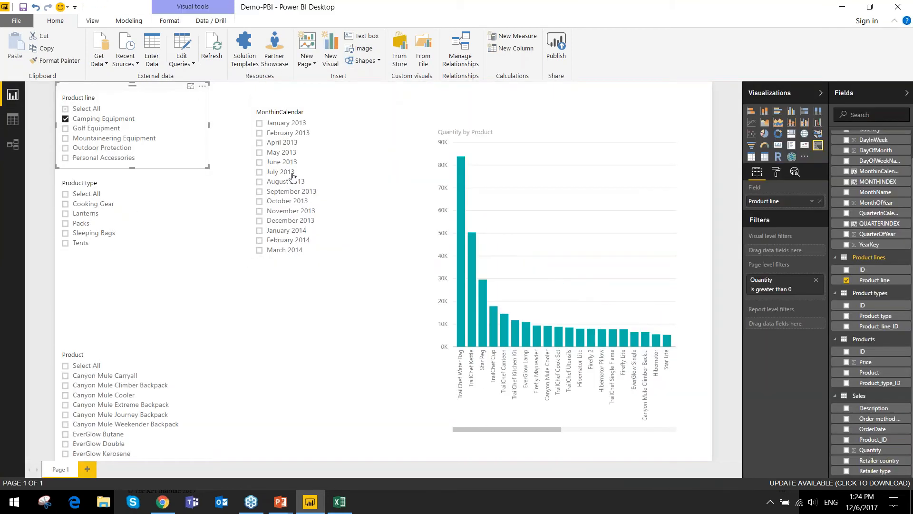
pyautogui.scroll(-10, 291, 138)
pyautogui.scroll(10, 300, 238)
pyautogui.scroll(-10, 286, 185)
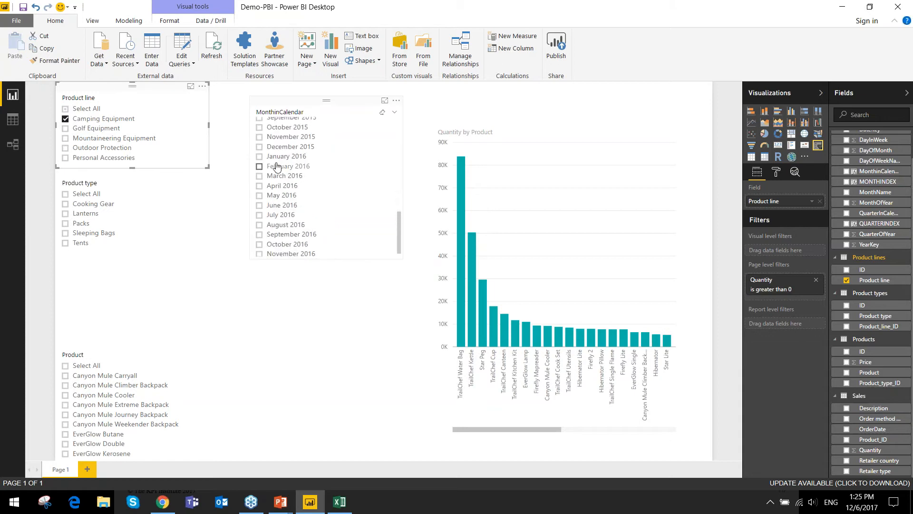
pyautogui.click(74, 121)
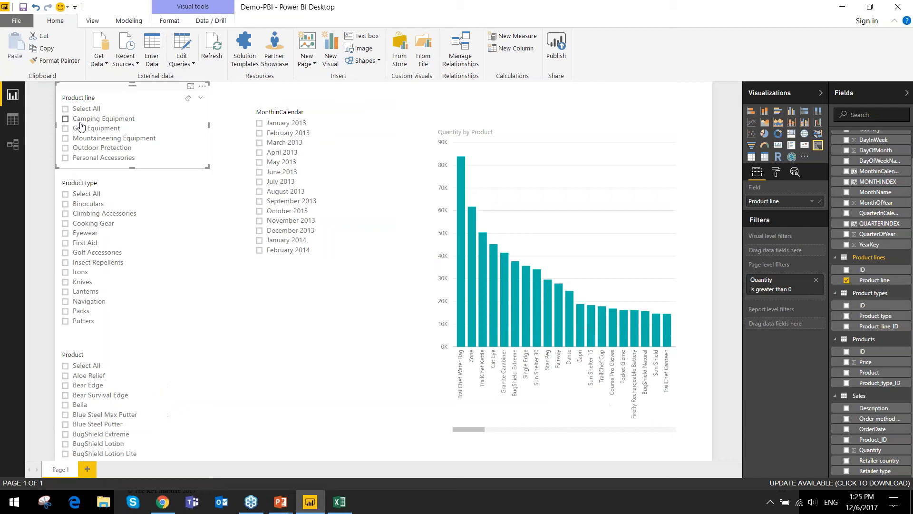
# - Test cross-filtering with the product line Mountaineering Equipment and the product Bella, clearing each selection
pyautogui.click(100, 138)
pyautogui.click(100, 142)
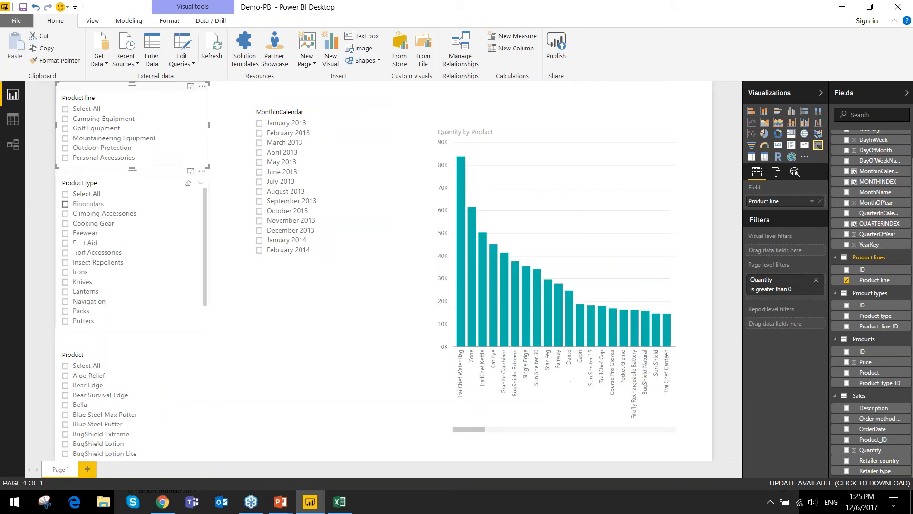
pyautogui.click(89, 406)
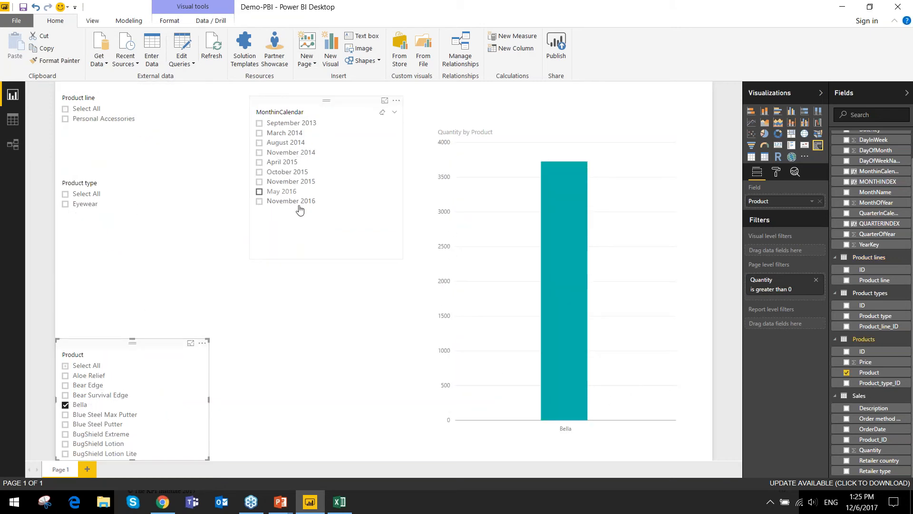
pyautogui.click(78, 406)
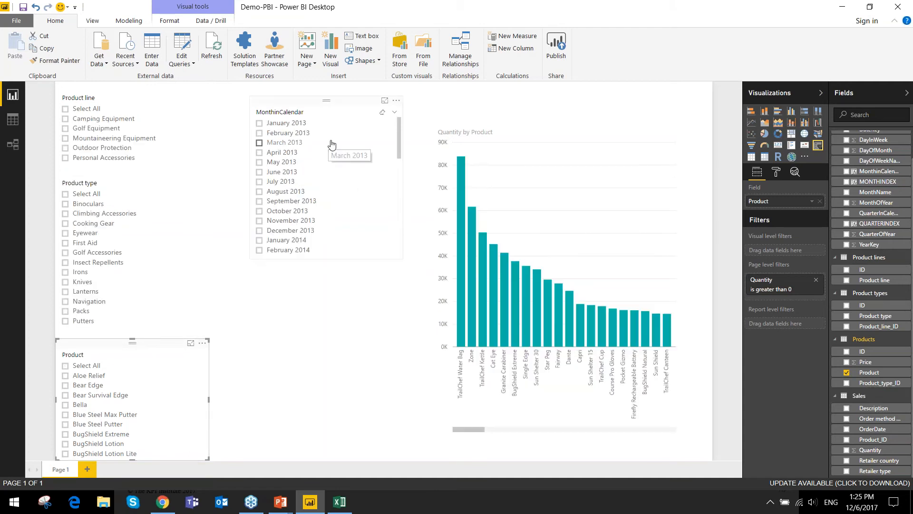
# - Test cross-filtering from the MonthinCalendar slicer with August 2013, and clear the selection
pyautogui.scroll(-3, 288, 176)
pyautogui.scroll(3, 292, 188)
pyautogui.click(293, 191)
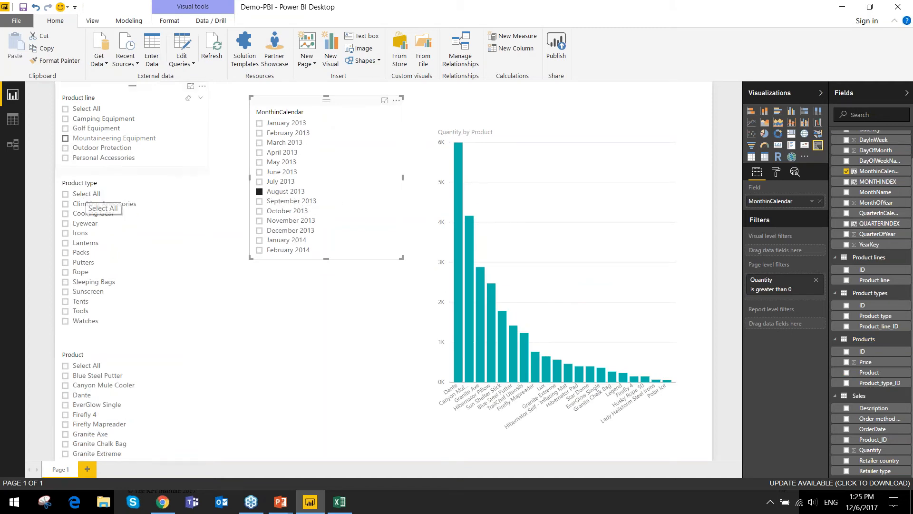
pyautogui.click(282, 193)
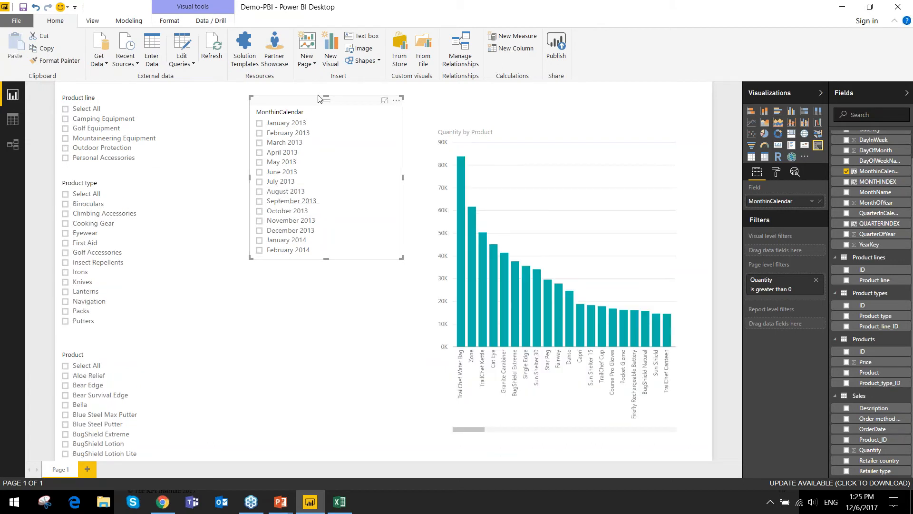
# - Enable Select All and disable Single Select for the MonthinCalendar slicer
pyautogui.click(777, 173)
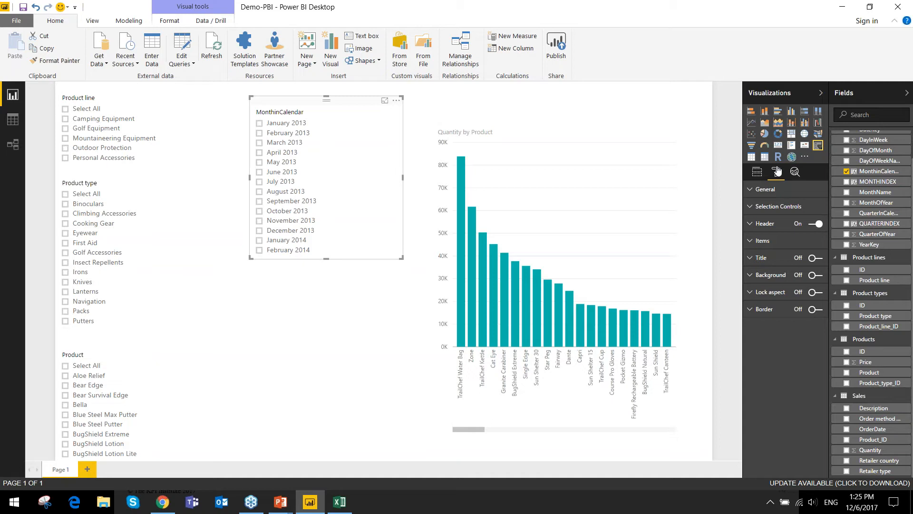
pyautogui.click(756, 191)
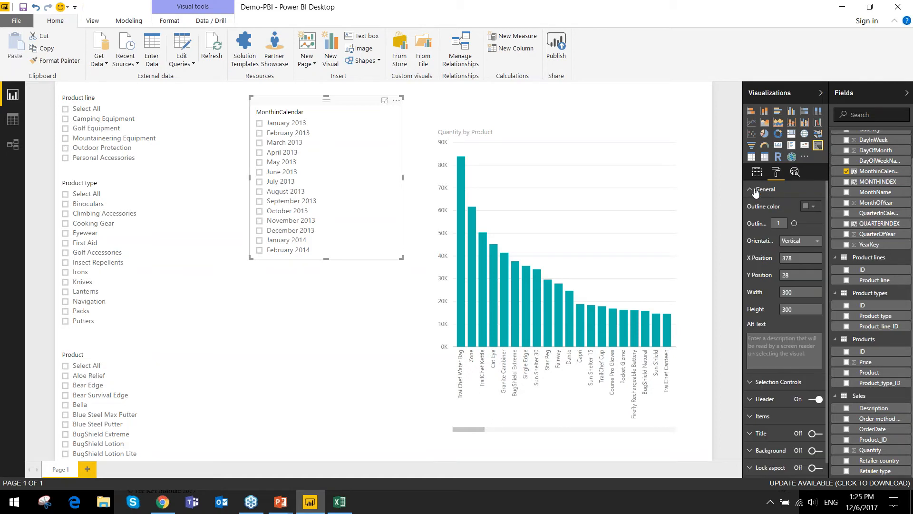
pyautogui.click(756, 191)
pyautogui.click(761, 207)
pyautogui.click(817, 224)
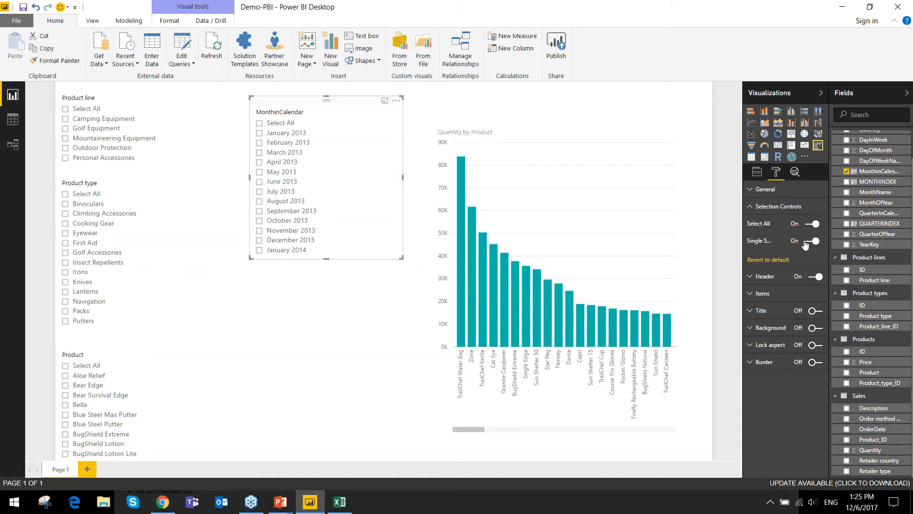
pyautogui.click(814, 241)
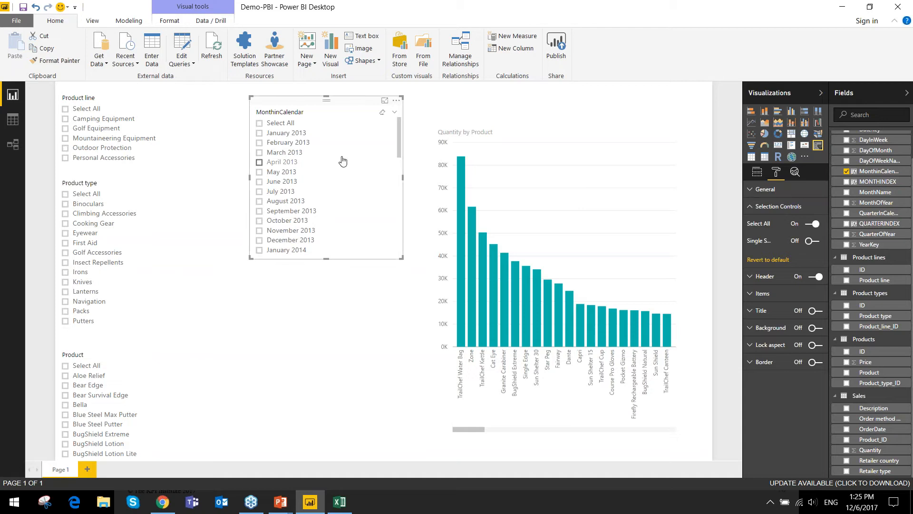
# - Test multiple selection in the MonthinCalendar slicer with June 2013 and August 2013, and clear both months
pyautogui.click(291, 183)
pyautogui.click(287, 204)
pyautogui.click(287, 204)
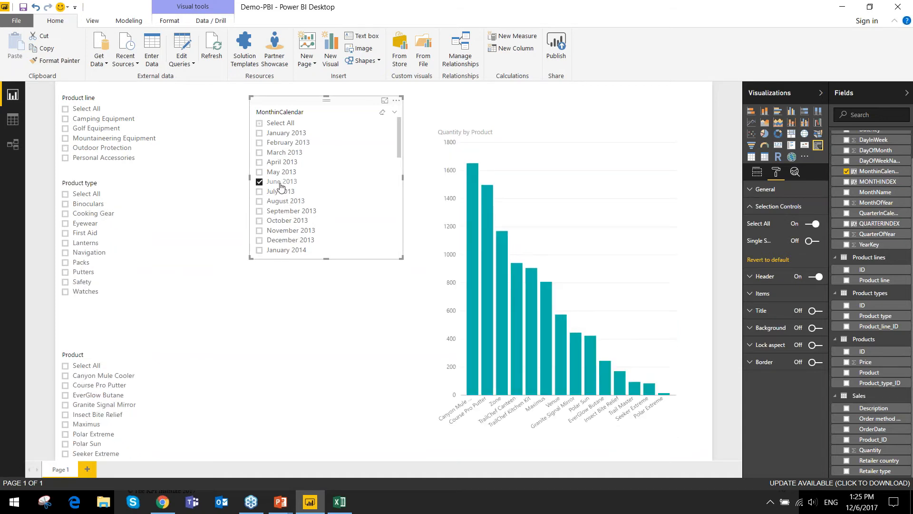
pyautogui.click(280, 183)
# - Move the MonthinCalendar slicer next to the Product line slicer, and shorten both it and the Product type slicer
pyautogui.moveTo(300, 108); pyautogui.dragTo(245, 93)
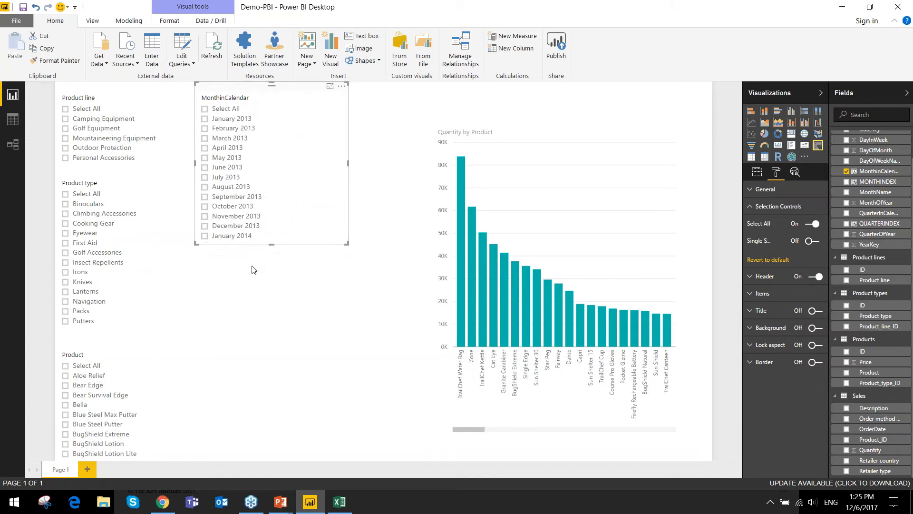
pyautogui.moveTo(271, 244); pyautogui.dragTo(264, 163)
pyautogui.click(91, 170)
pyautogui.moveTo(132, 329); pyautogui.dragTo(132, 266)
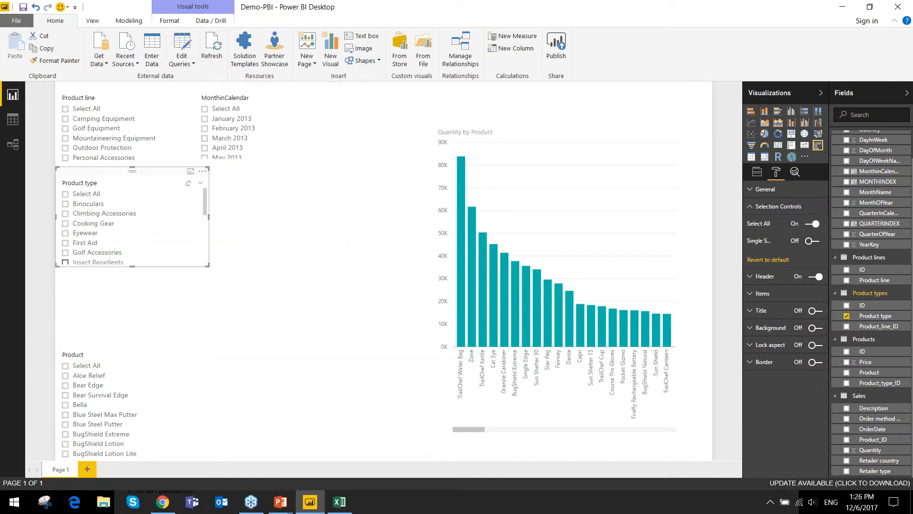
# - Move the Product type slicer down toward the Product slicer, and slightly shorten the Product slicer with no product selected
pyautogui.moveTo(97, 185); pyautogui.dragTo(97, 244)
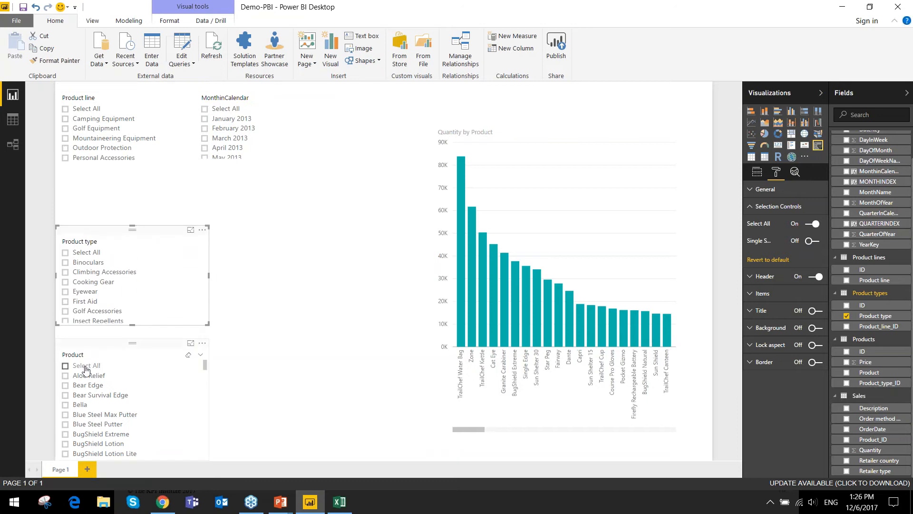
pyautogui.click(96, 352)
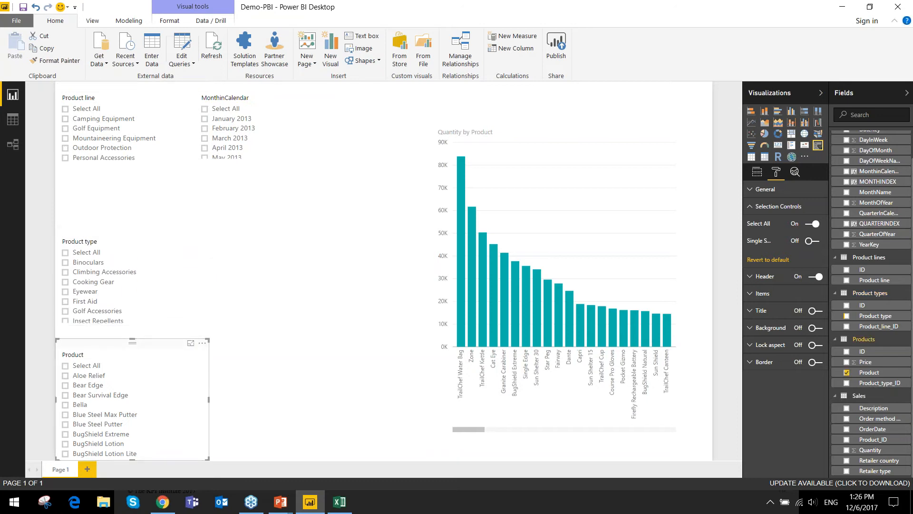
pyautogui.click(130, 455)
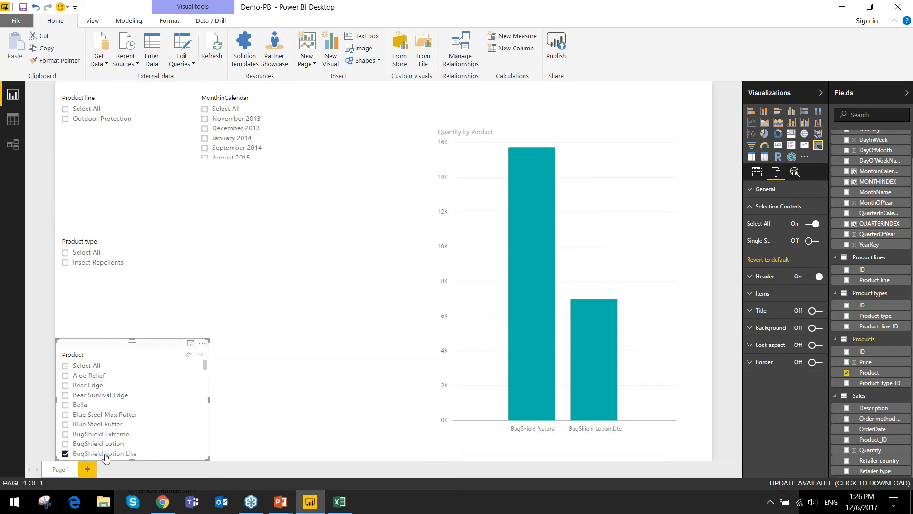
pyautogui.click(83, 367)
pyautogui.click(84, 366)
pyautogui.moveTo(131, 459); pyautogui.dragTo(132, 445)
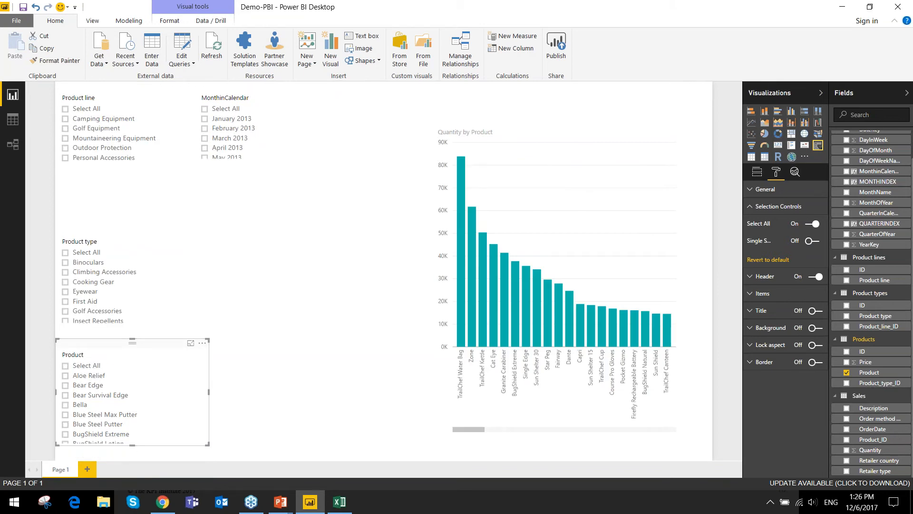
# - Format the Product slicer's header with a yellow background and a text size of 11
pyautogui.click(779, 277)
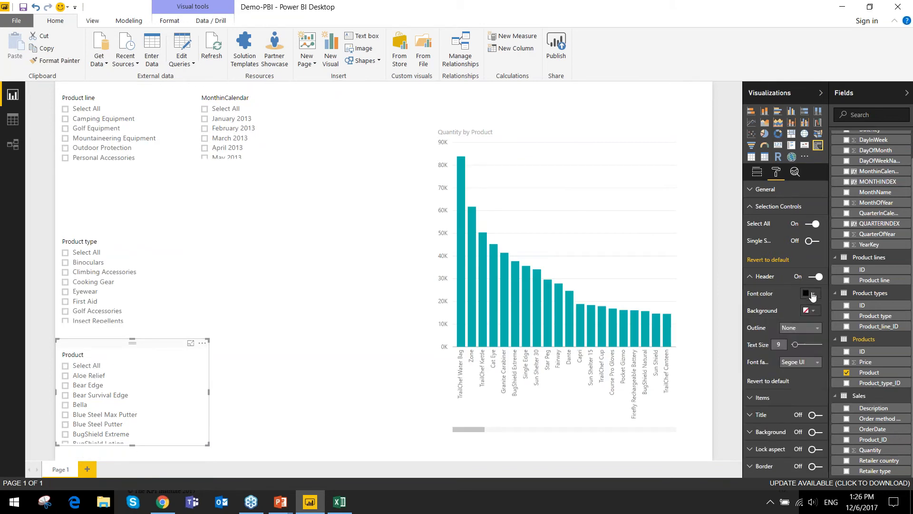
pyautogui.click(811, 293)
pyautogui.click(811, 293)
pyautogui.click(812, 310)
pyautogui.click(789, 335)
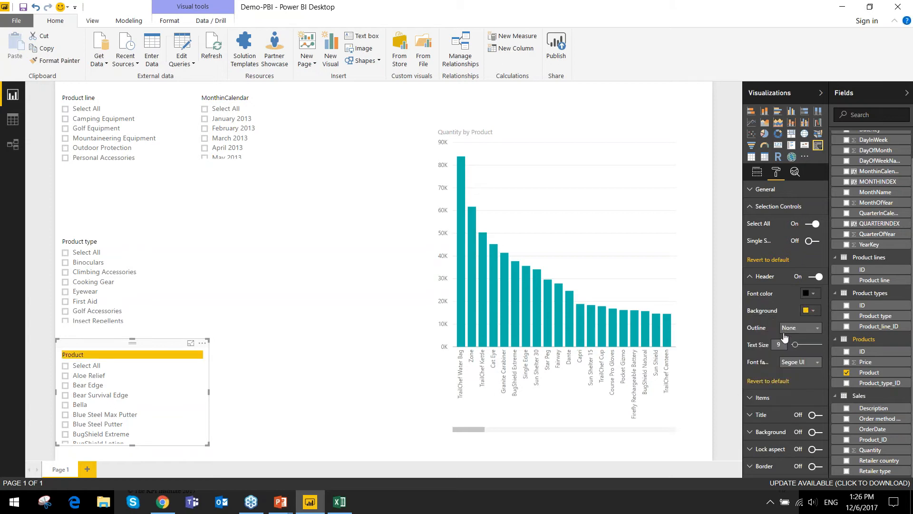
pyautogui.moveTo(795, 344)
pyautogui.mouseDown()
pyautogui.moveTo(806, 348)
pyautogui.moveTo(789, 344)
pyautogui.mouseUp()
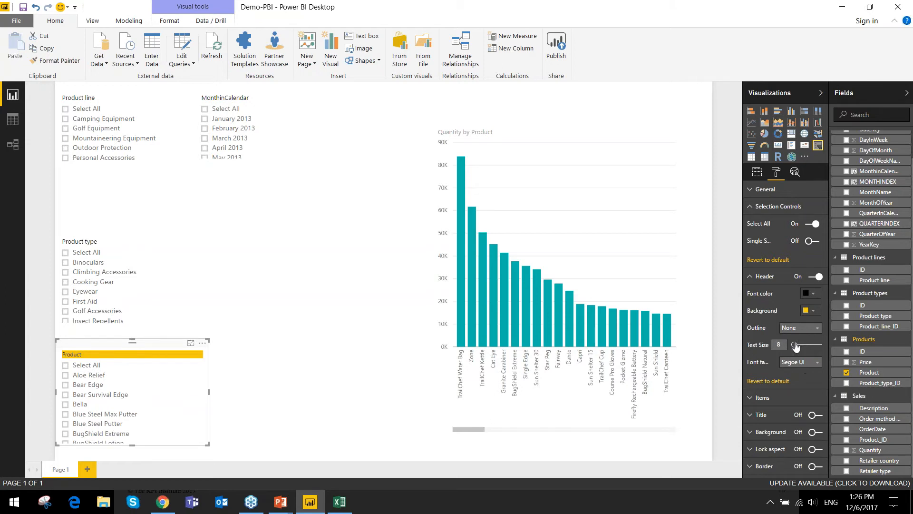
pyautogui.click(797, 347)
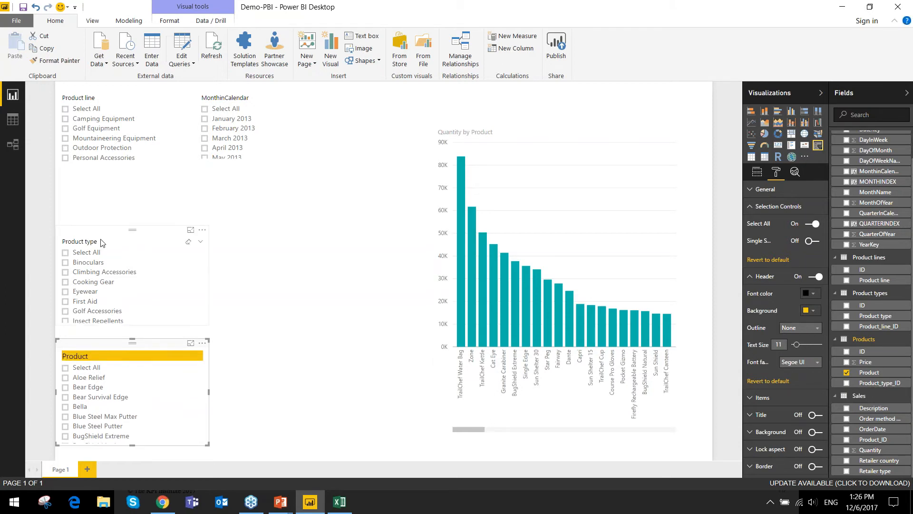
# - Move the Product type and Product slicers up so they stack closely beneath the Product line slicer
pyautogui.moveTo(100, 232); pyautogui.dragTo(100, 198)
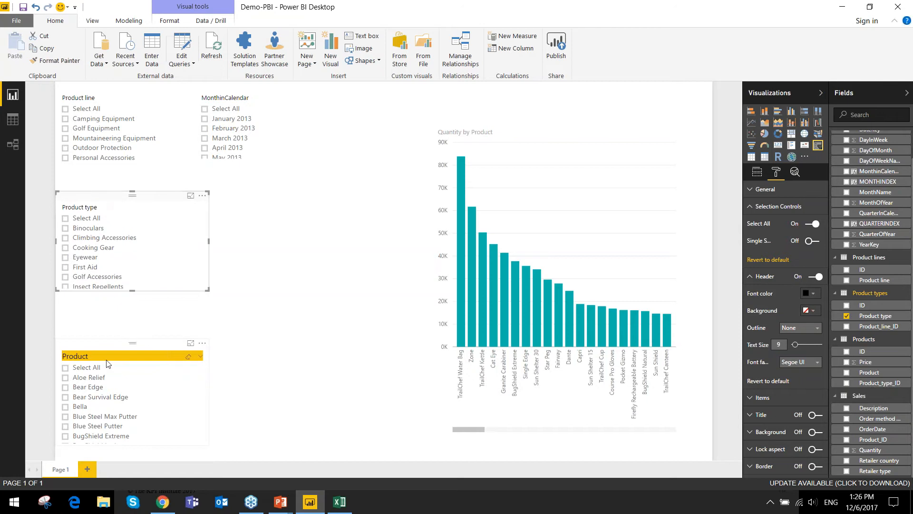
pyautogui.moveTo(101, 345); pyautogui.dragTo(100, 302)
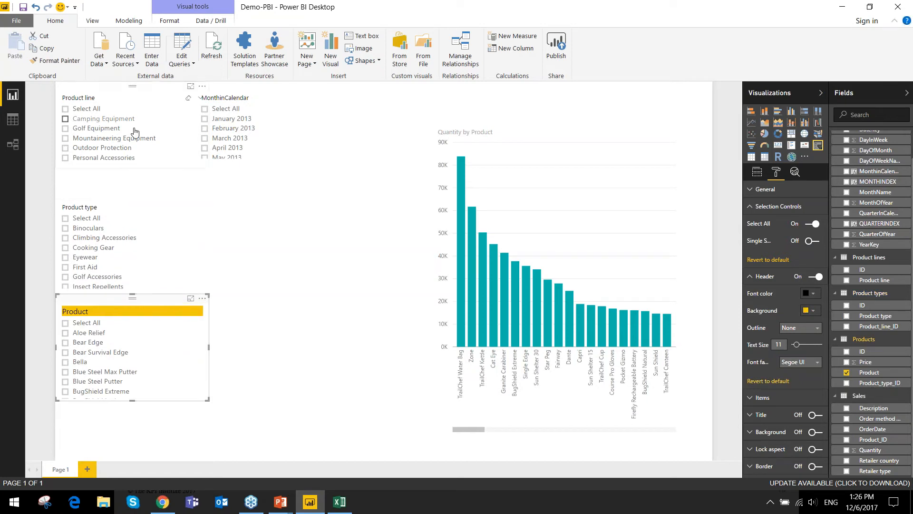
pyautogui.click(91, 209)
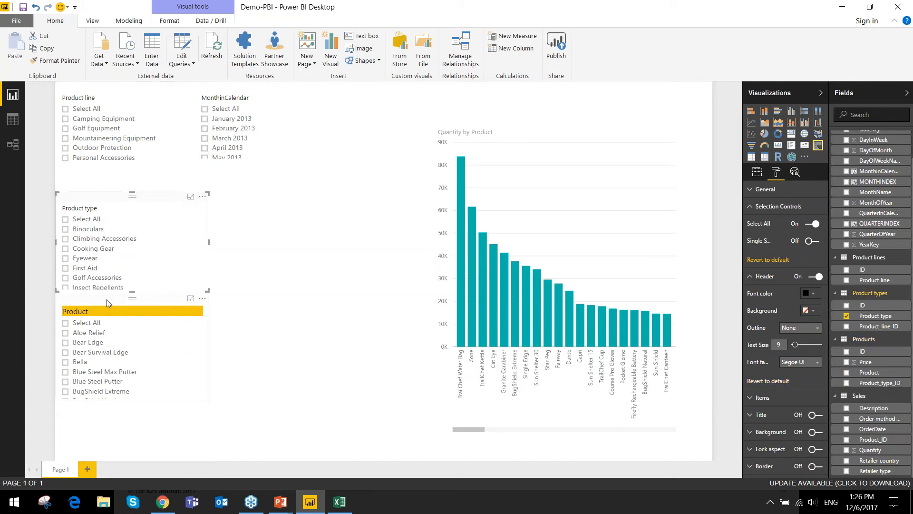
pyautogui.click(99, 190)
pyautogui.click(99, 196)
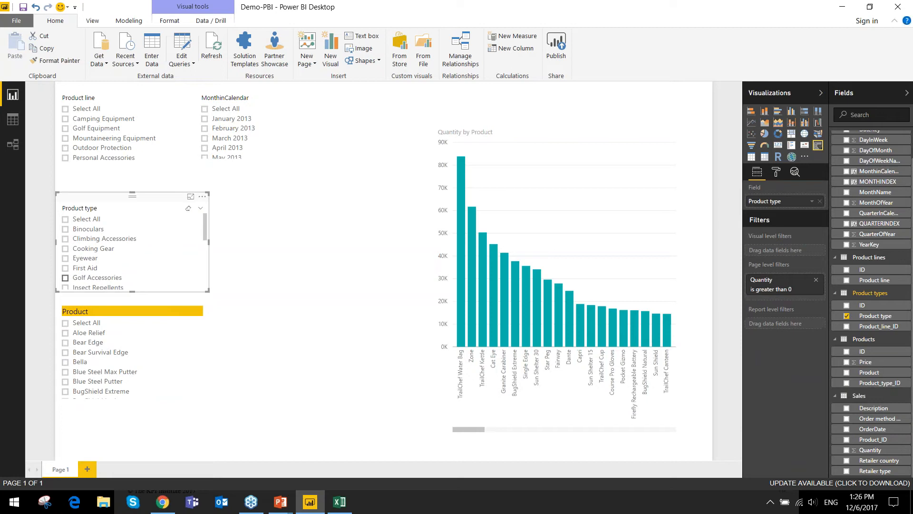
pyautogui.moveTo(105, 197); pyautogui.dragTo(101, 177)
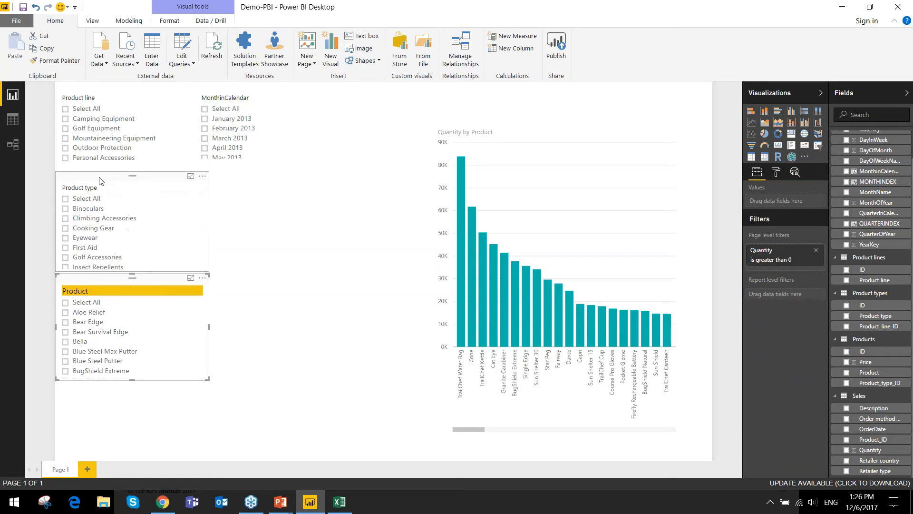
# - Move the MonthinCalendar slicer beneath the Product slicer and shorten it slightly to fit the page
pyautogui.moveTo(223, 93); pyautogui.dragTo(75, 478)
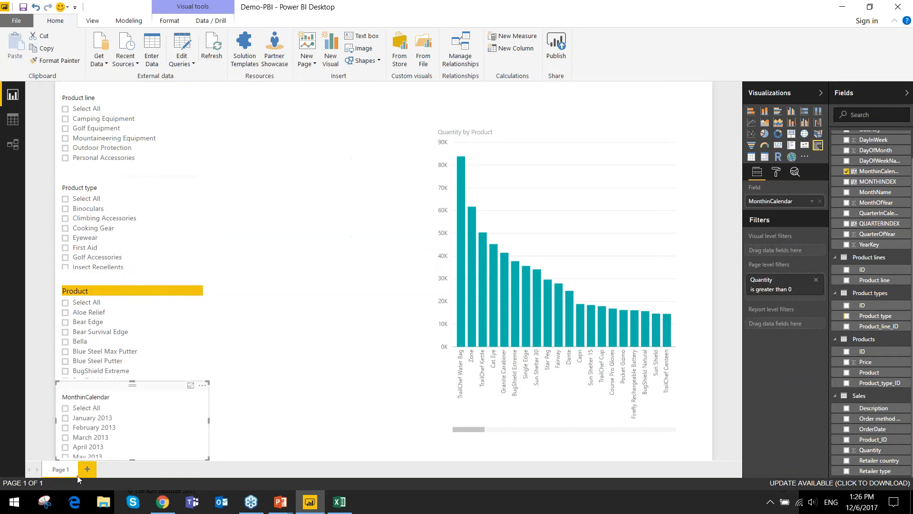
pyautogui.moveTo(132, 460); pyautogui.dragTo(131, 455)
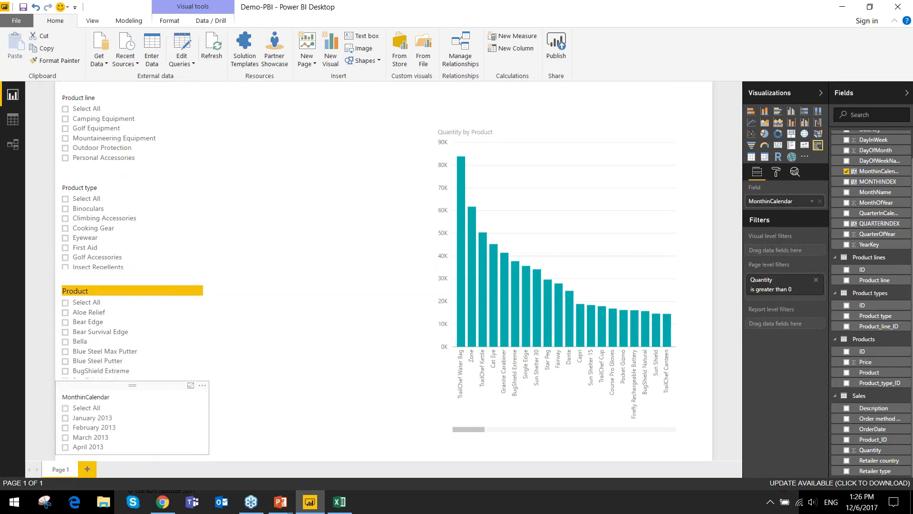
pyautogui.moveTo(107, 398); pyautogui.dragTo(107, 405)
pyautogui.click(295, 299)
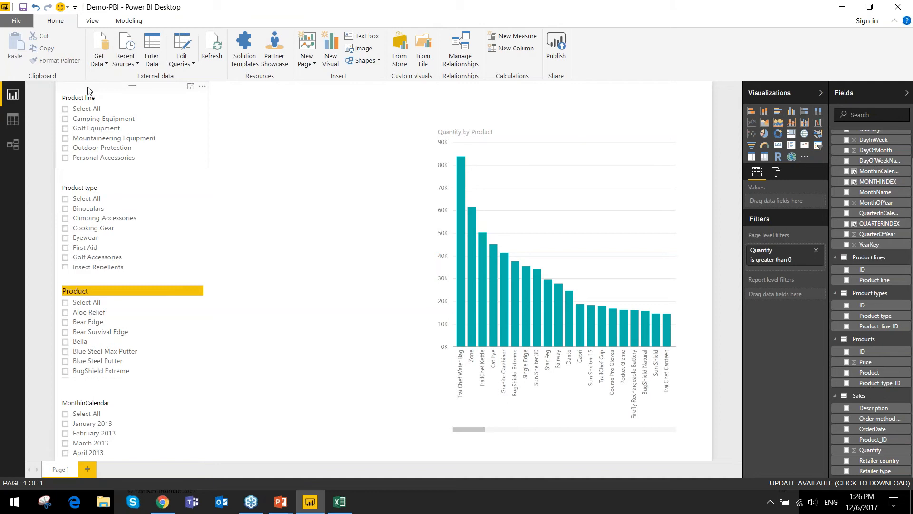
# - Review the most common data source types and the relationships between the model's tables, and return to the report
pyautogui.click(99, 64)
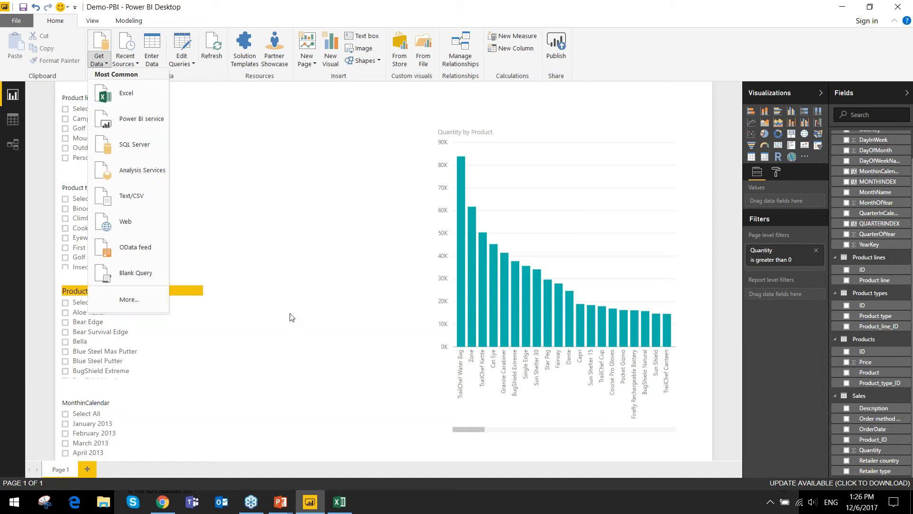
pyautogui.click(12, 142)
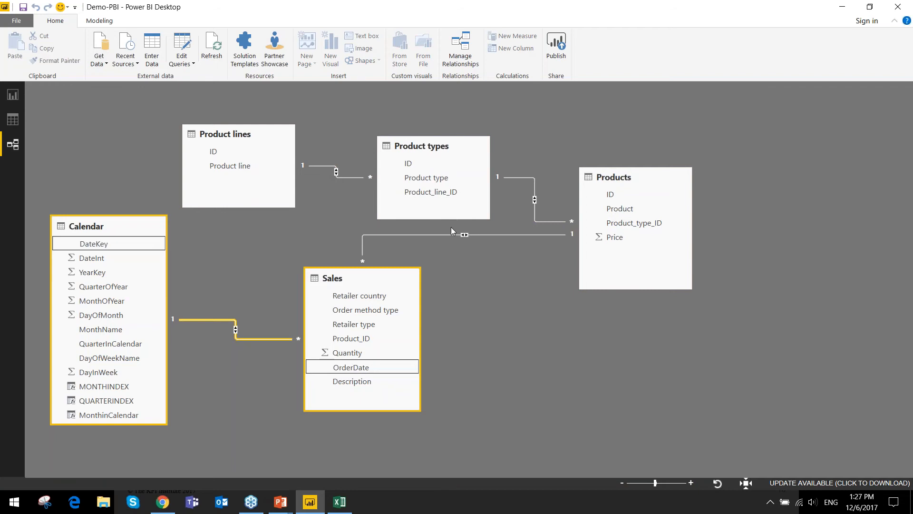
pyautogui.click(13, 94)
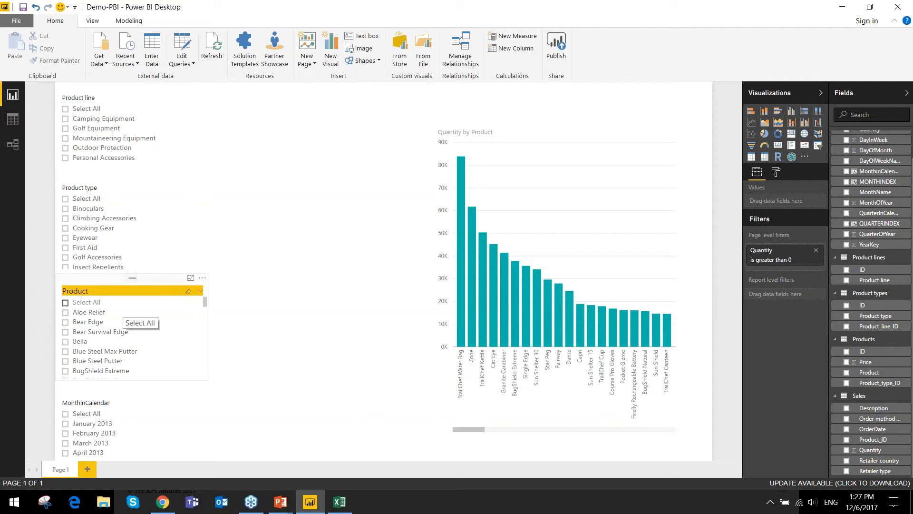
# - Switch to the PowerPoint slide show and advance to the slide on the basics of DAX
pyautogui.click(280, 501)
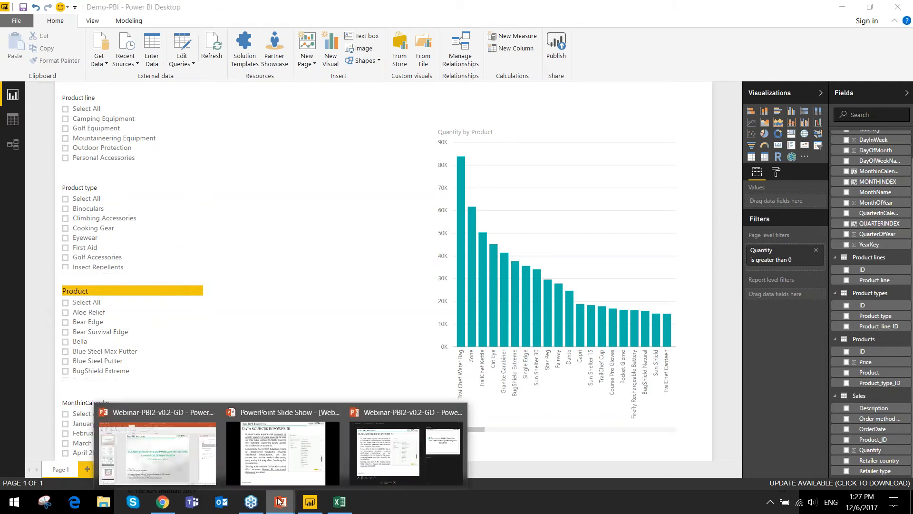
pyautogui.click(274, 458)
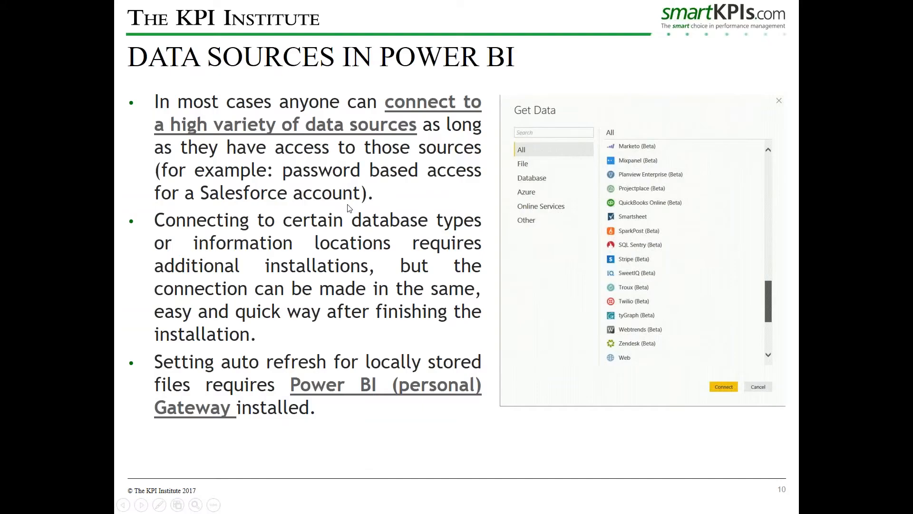
pyautogui.click(350, 208)
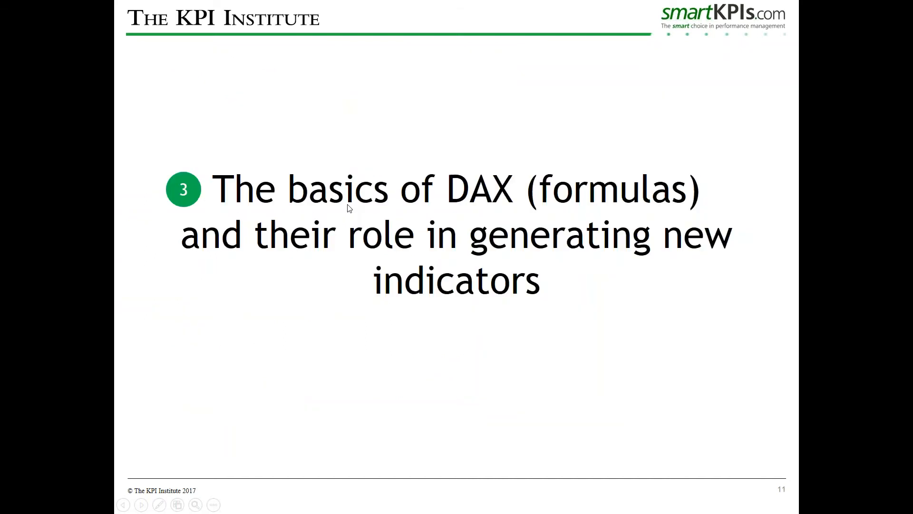
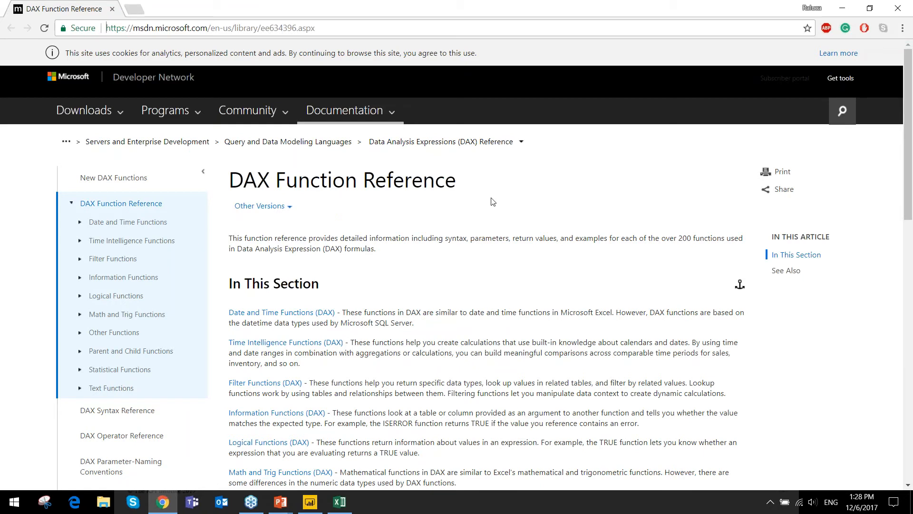
# - Open the IF Function page under Logical Functions in the DAX reference and review its syntax, parameters, remarks and examples
pyautogui.scroll(-1, 492, 202)
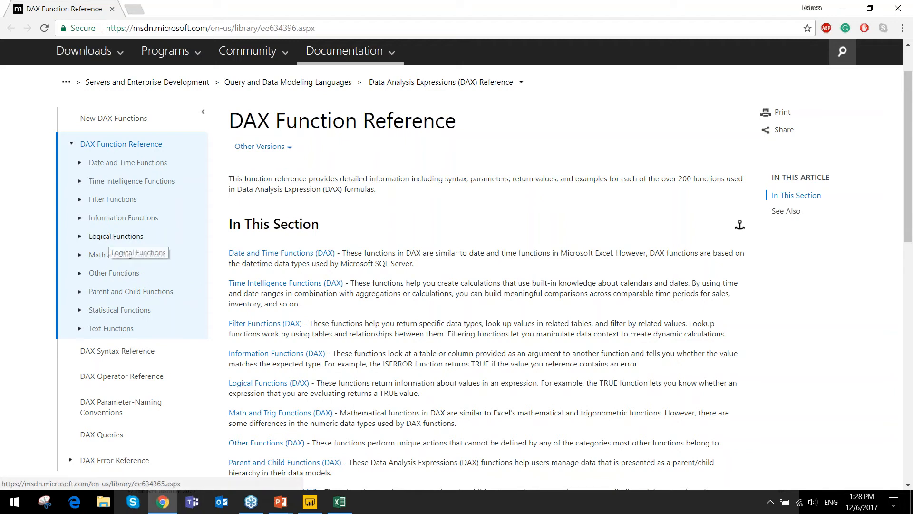
pyautogui.click(107, 238)
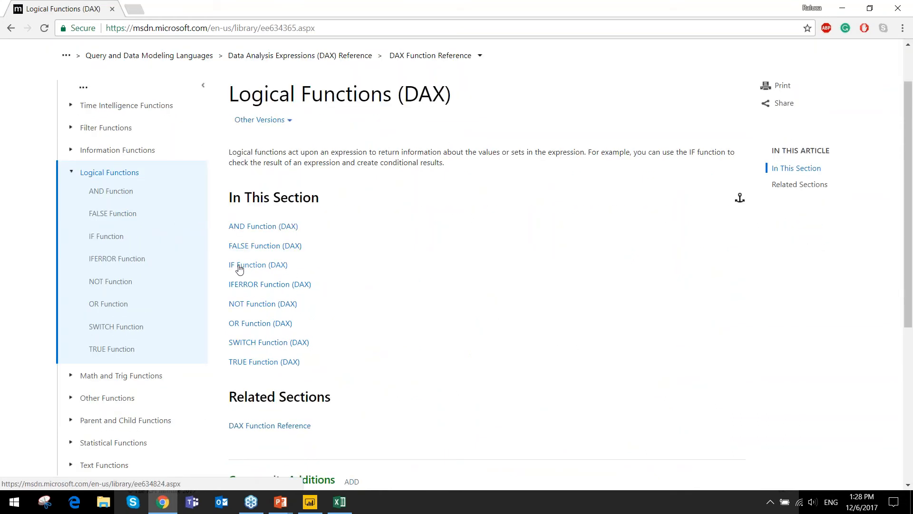
pyautogui.click(239, 268)
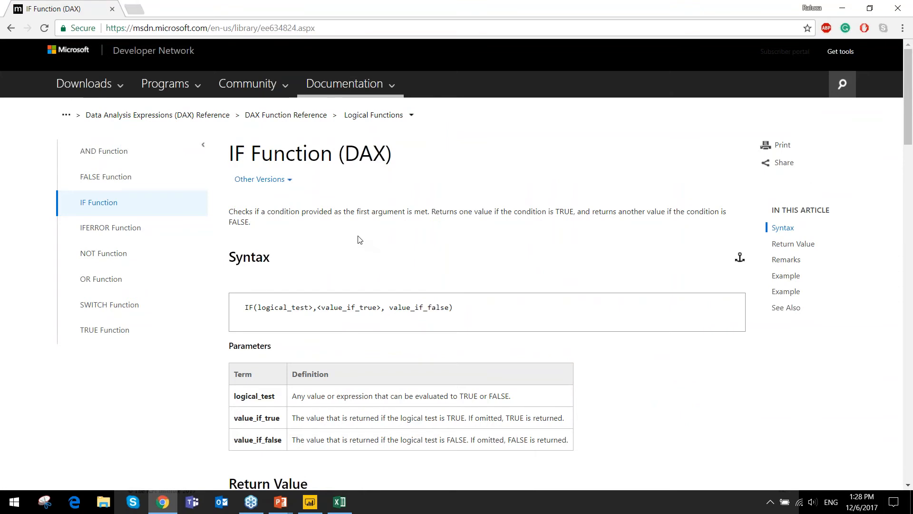
pyautogui.scroll(-1, 358, 236)
pyautogui.scroll(-1, 516, 206)
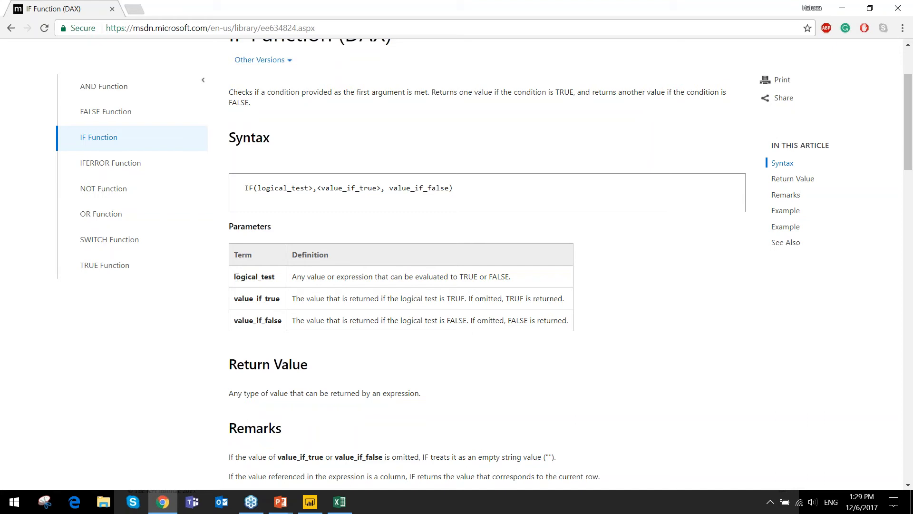
pyautogui.scroll(-5, 236, 276)
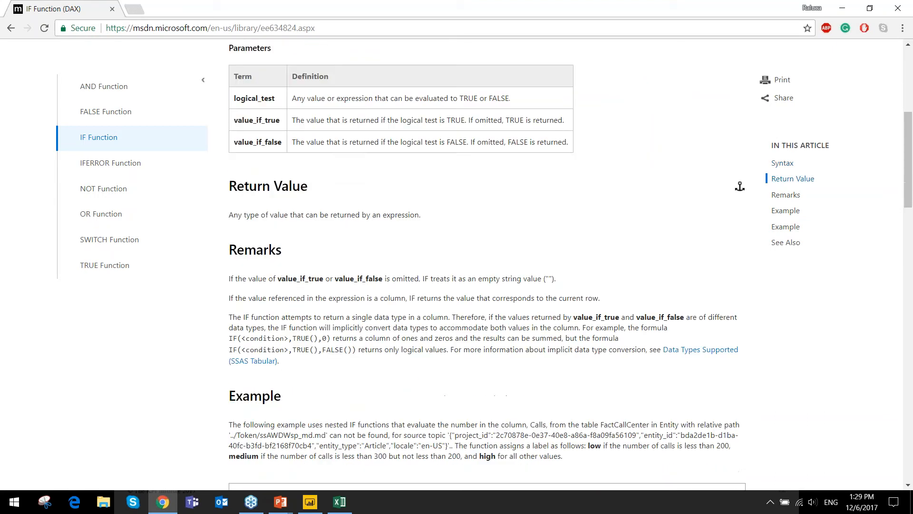
pyautogui.scroll(-1, 237, 165)
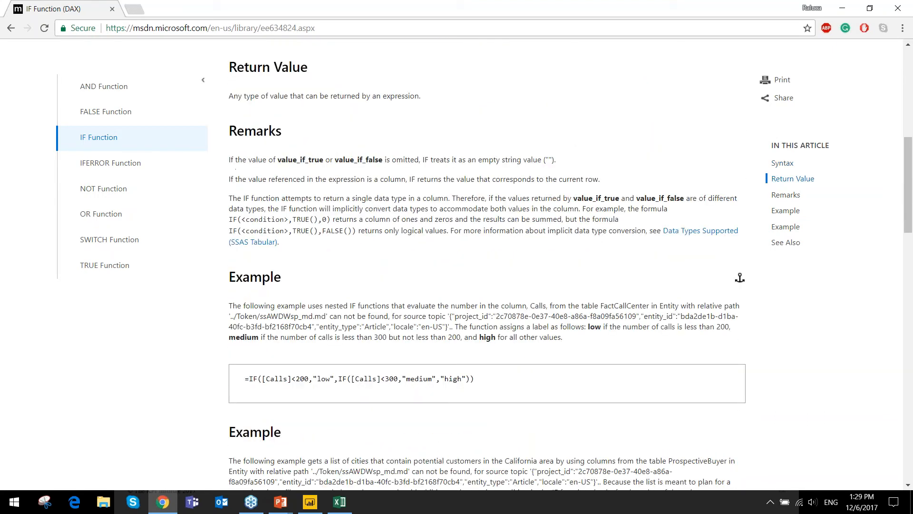
pyautogui.scroll(-3, 241, 338)
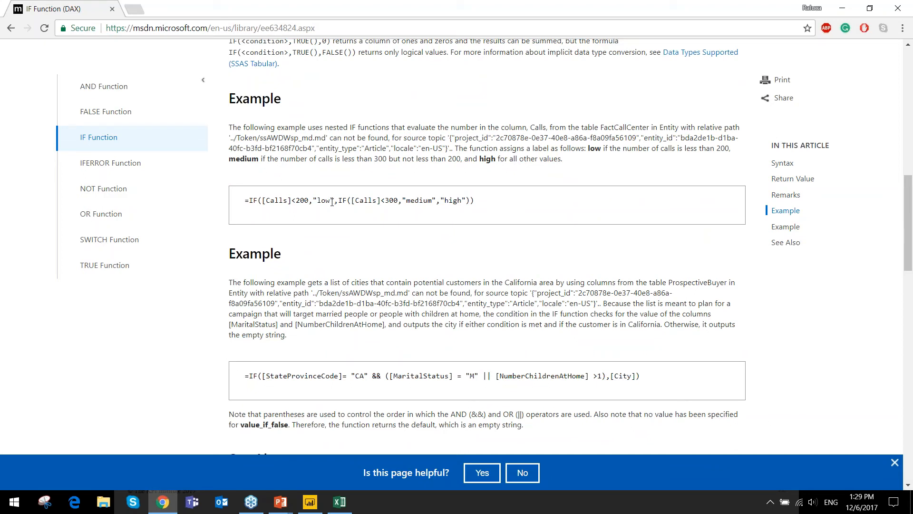
pyautogui.scroll(-1, 332, 203)
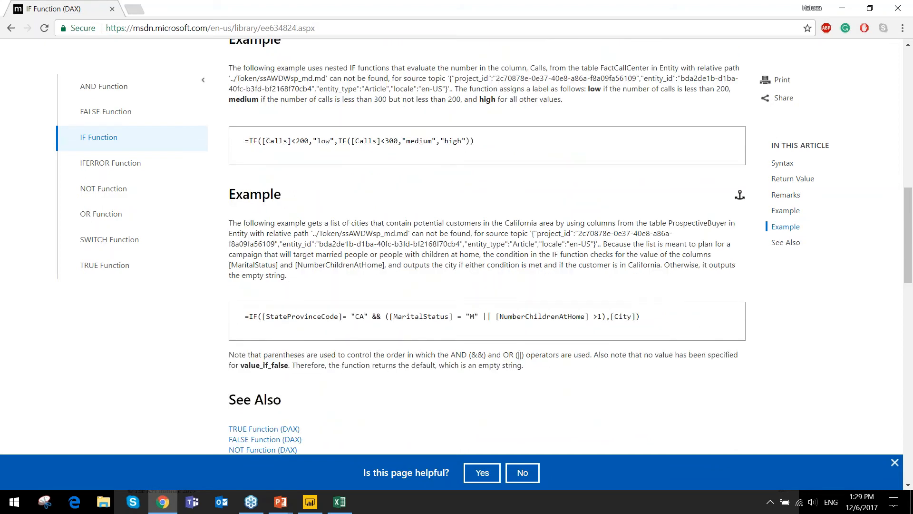
pyautogui.scroll(3, 485, 247)
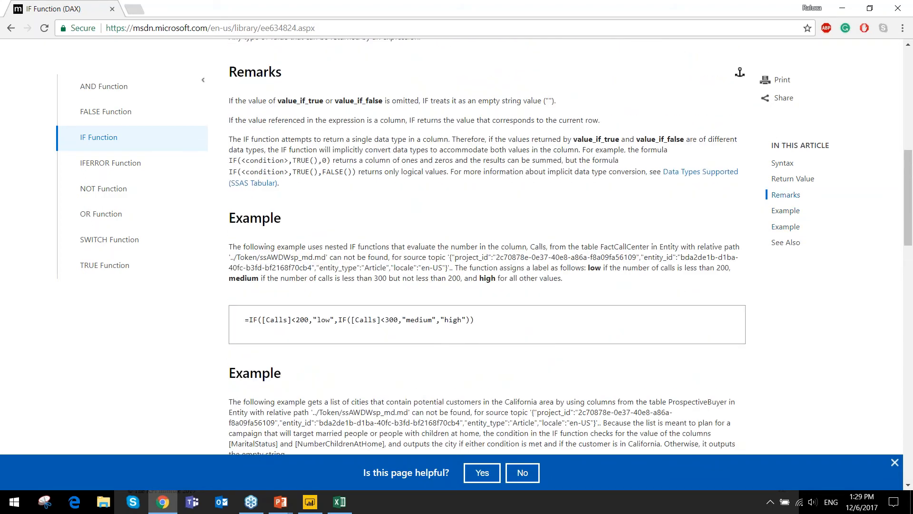
pyautogui.scroll(2, 337, 198)
# - Switch to Power BI Desktop and collapse the Product lines, Product types and Calendar tables in the field list
pyautogui.click(309, 502)
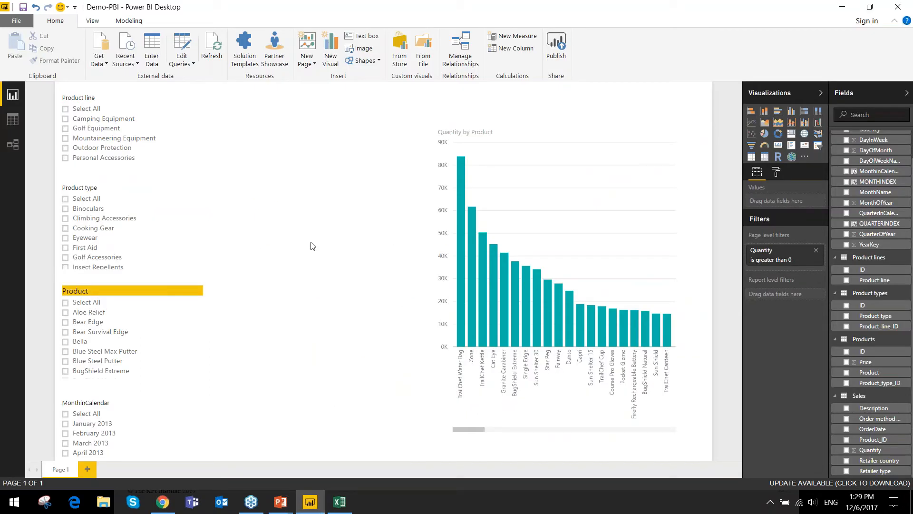
pyautogui.click(843, 259)
pyautogui.click(841, 269)
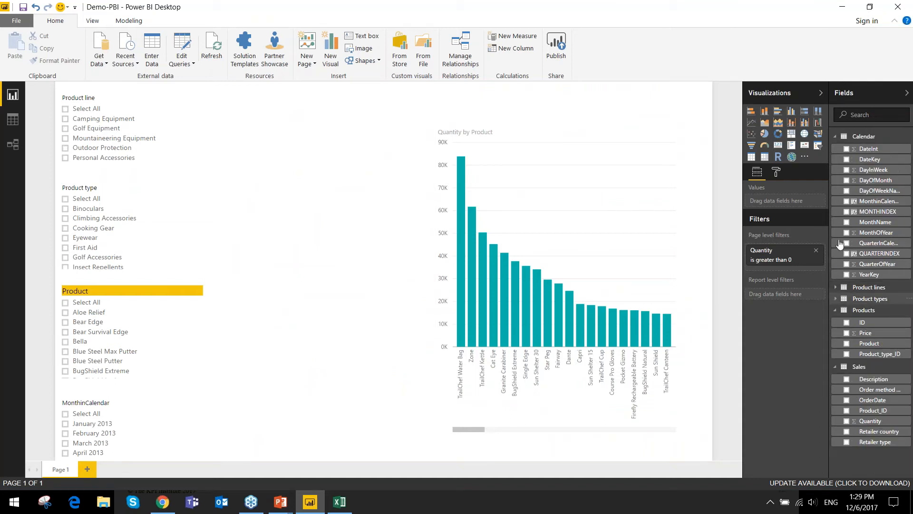
pyautogui.click(843, 136)
# - Widen the Quantity by Product chart toward the slicers and move it to the report page's lower-right corner
pyautogui.click(497, 132)
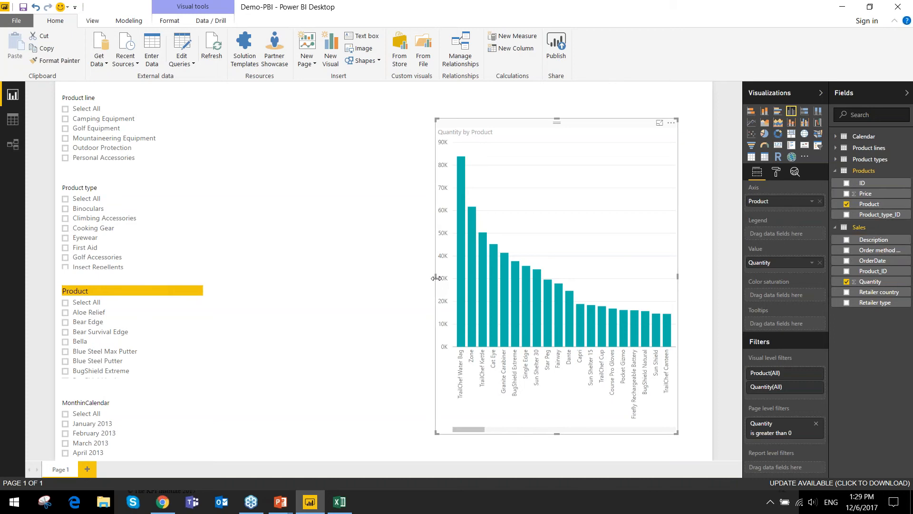
pyautogui.moveTo(436, 278); pyautogui.dragTo(274, 285)
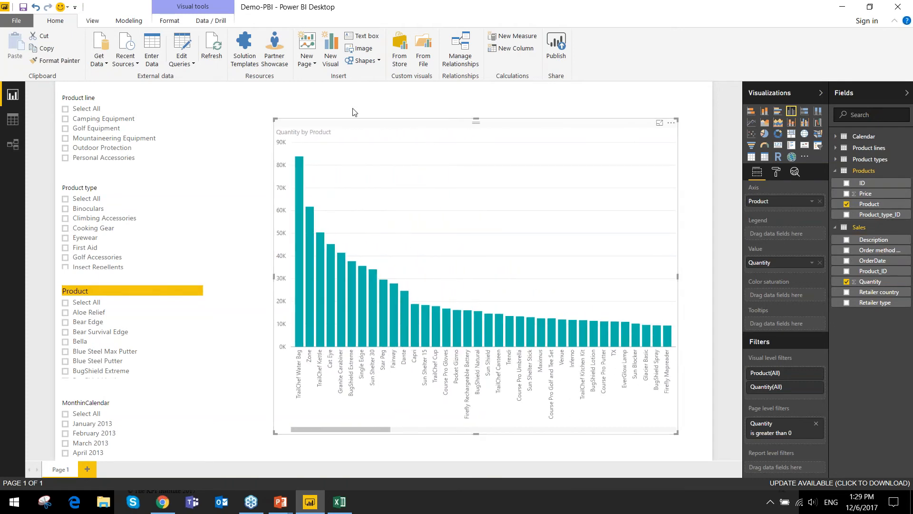
pyautogui.moveTo(340, 134); pyautogui.dragTo(374, 159)
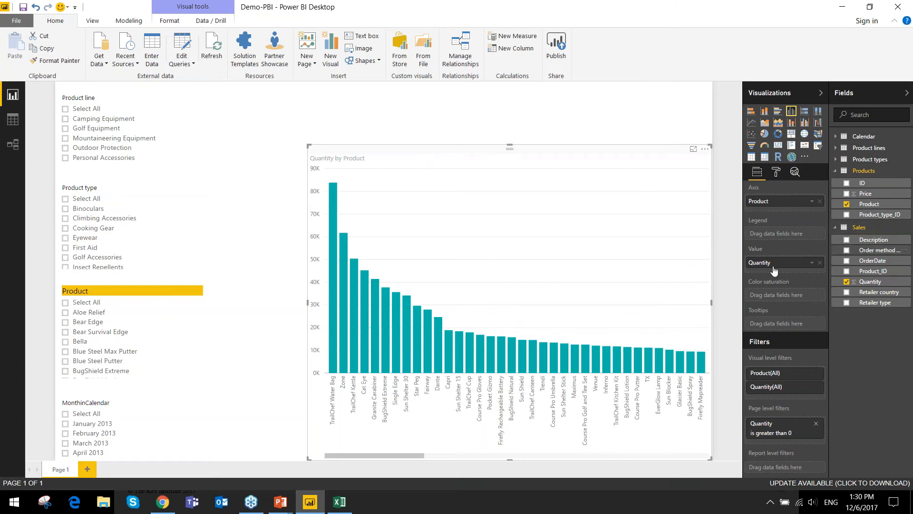
# - Examine the rows of the Sales table and the prices in the Products table in the data view
pyautogui.click(18, 121)
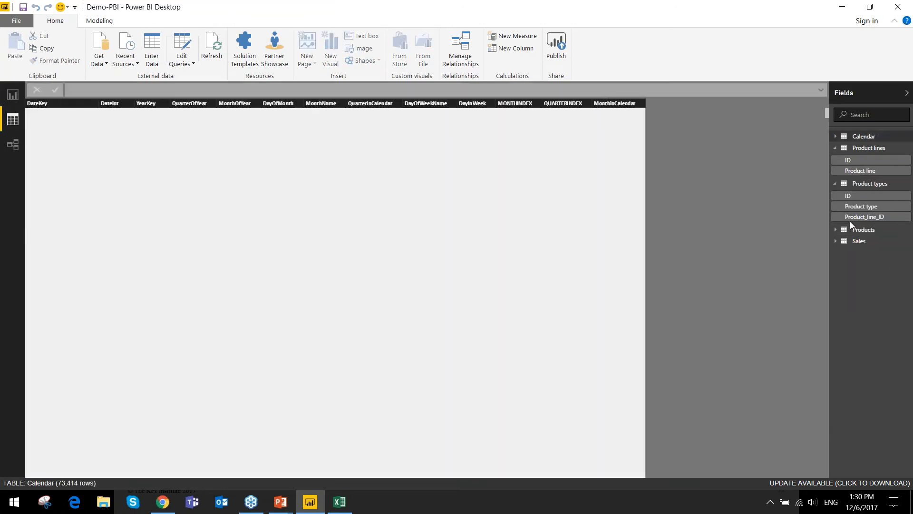
pyautogui.click(859, 241)
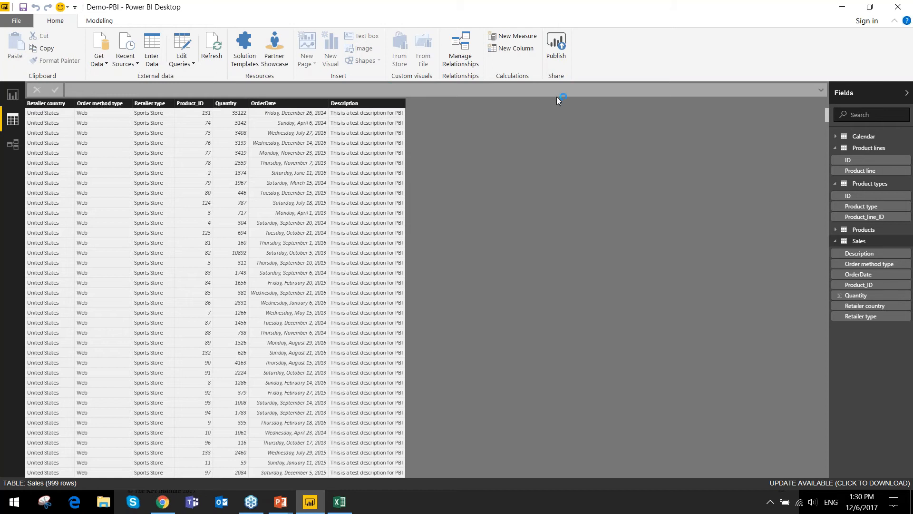
pyautogui.click(851, 230)
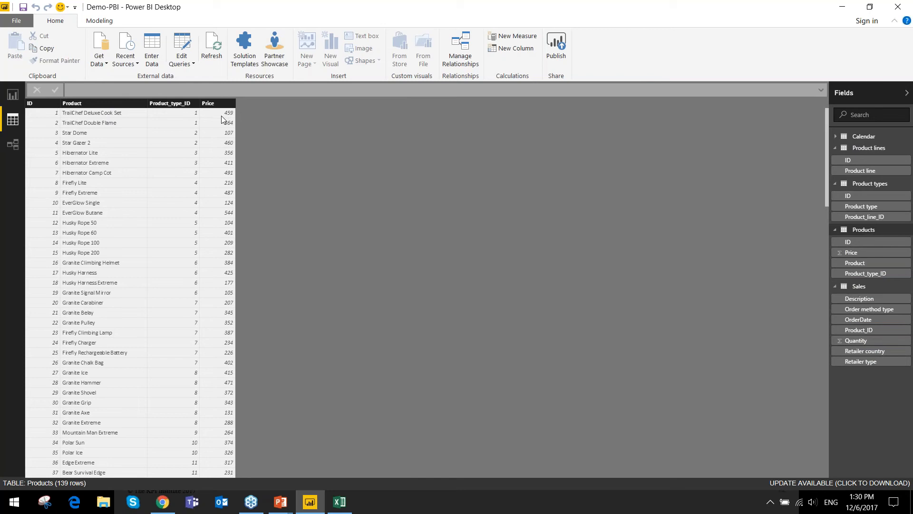
pyautogui.scroll(-4, 222, 116)
pyautogui.scroll(4, 221, 116)
pyautogui.scroll(-12, 221, 135)
pyautogui.scroll(12, 221, 137)
# - Set the Products table's Price column to the Whole Number data type and the $ English (United States) currency format
pyautogui.click(215, 104)
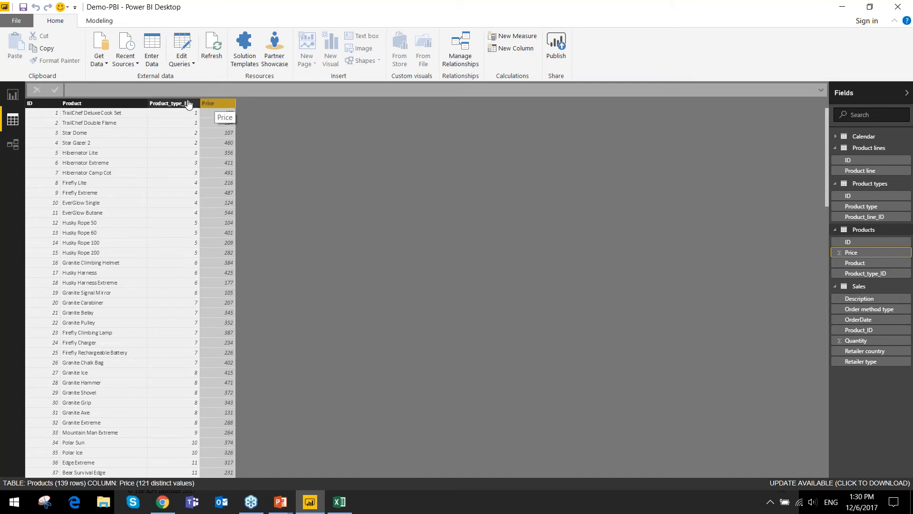
pyautogui.click(97, 21)
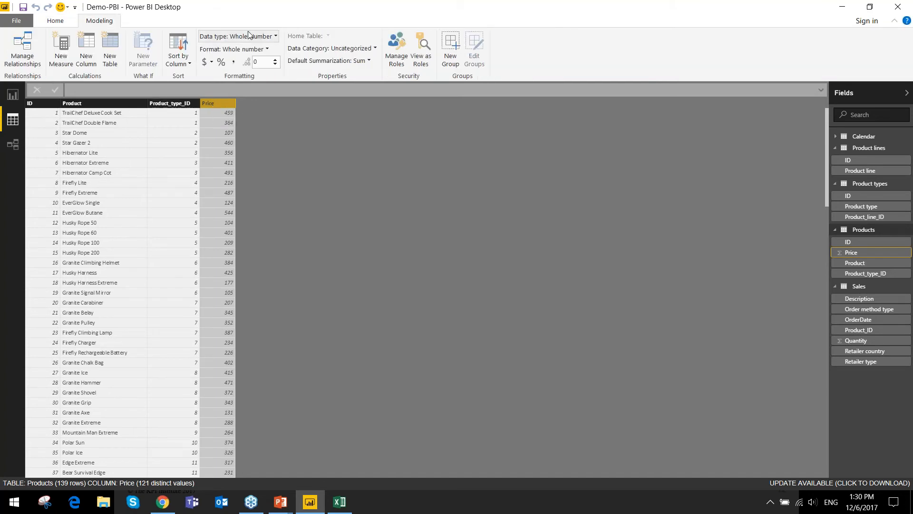
pyautogui.click(275, 36)
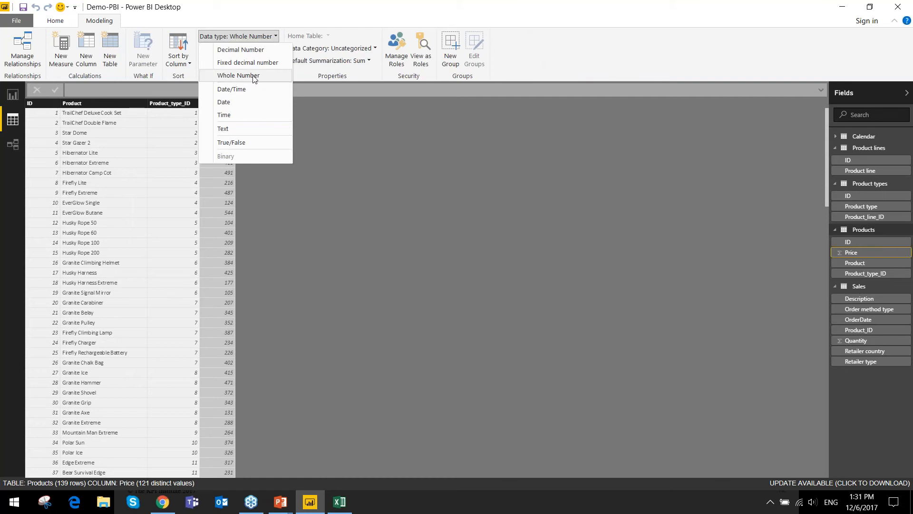
pyautogui.click(254, 78)
pyautogui.click(263, 53)
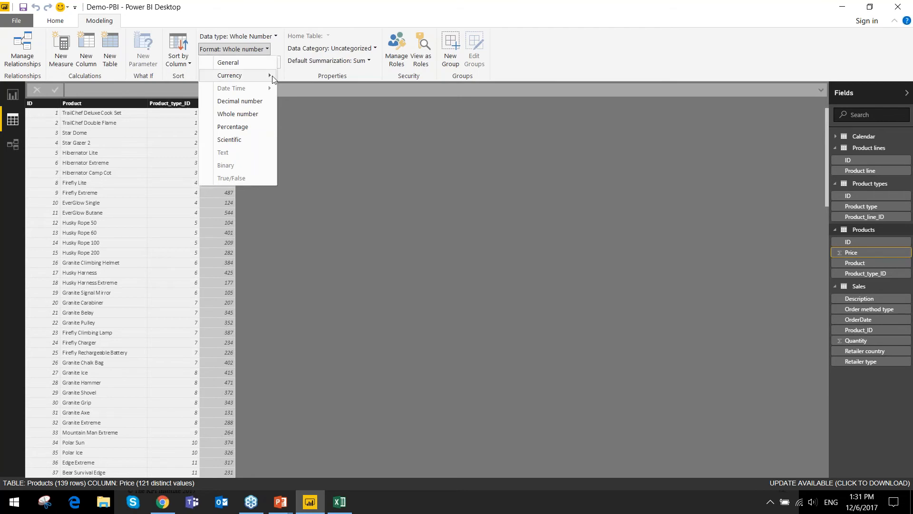
pyautogui.moveTo(273, 79)
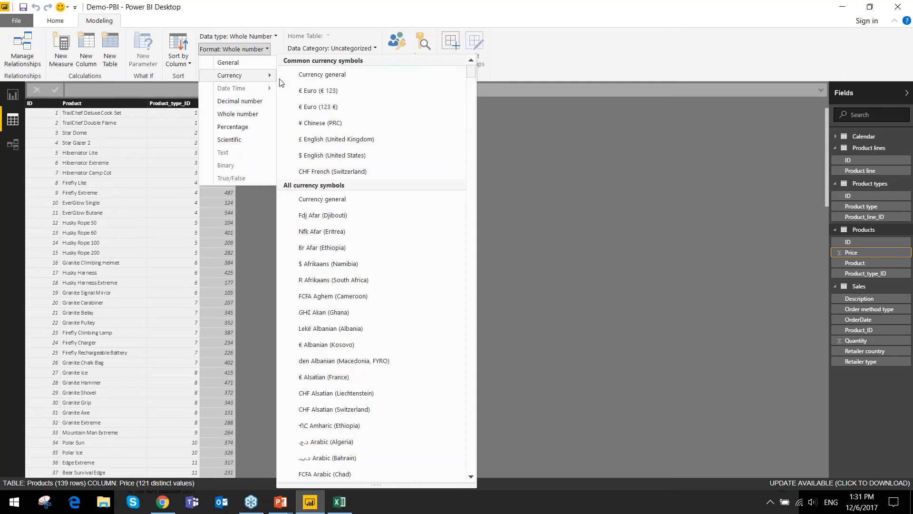
pyautogui.click(348, 155)
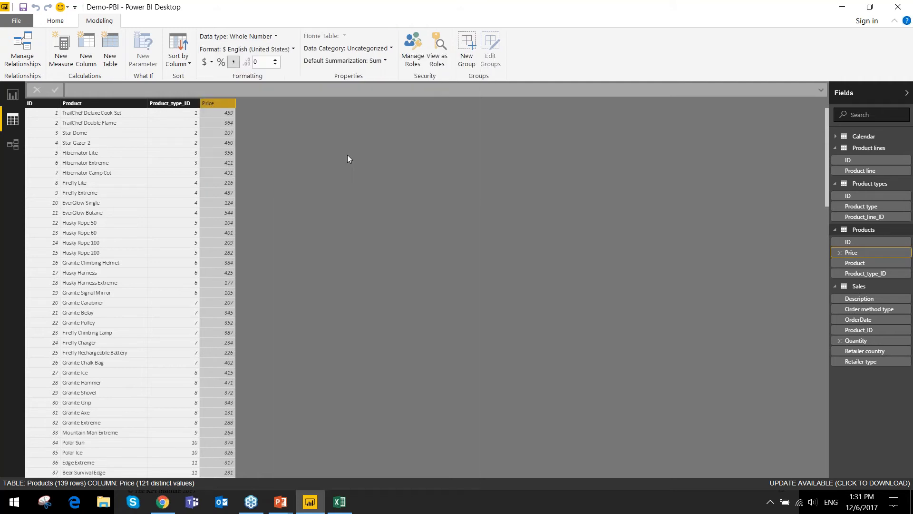
pyautogui.click(275, 60)
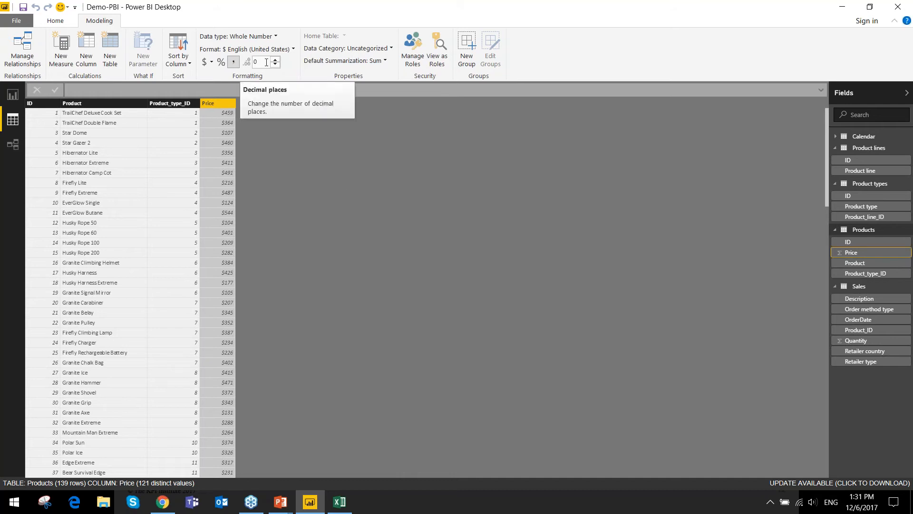
# - Check the Sales table's available commands in the report, and look through the Products table's formatted prices down to the last rows
pyautogui.click(13, 94)
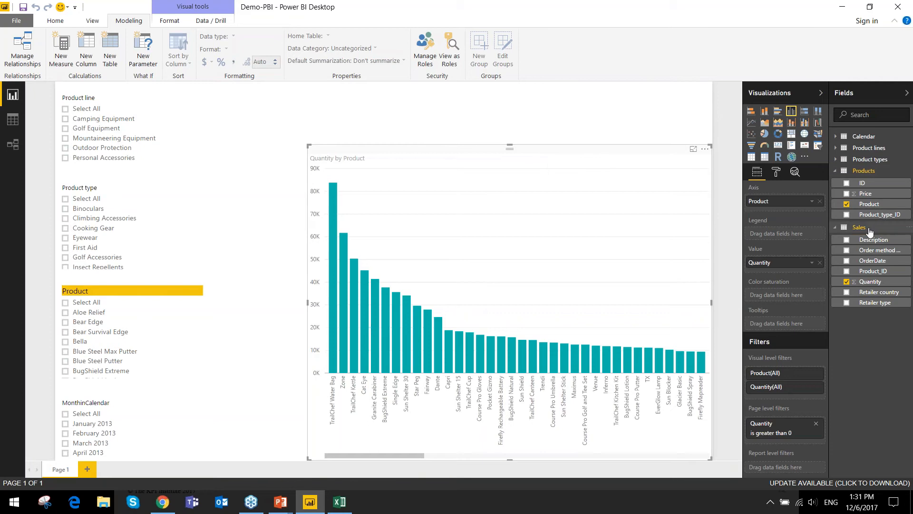
pyautogui.rightClick(863, 228)
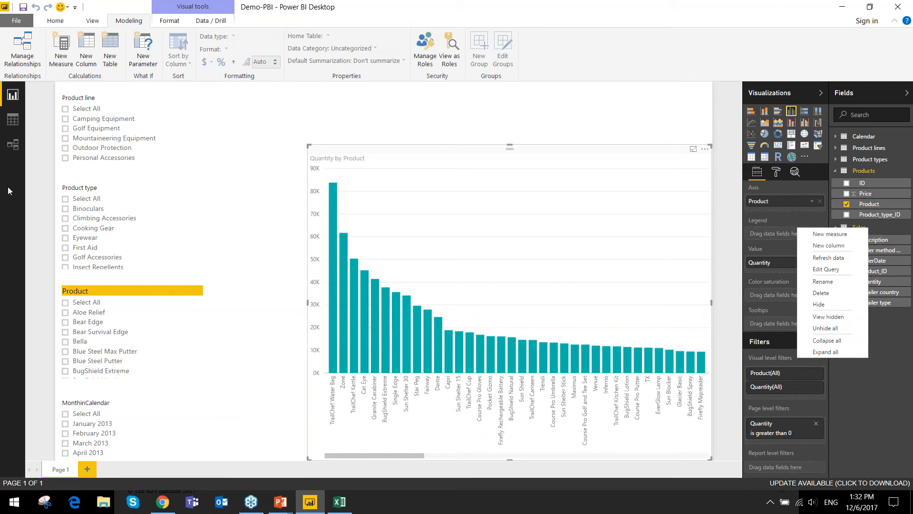
pyautogui.click(12, 119)
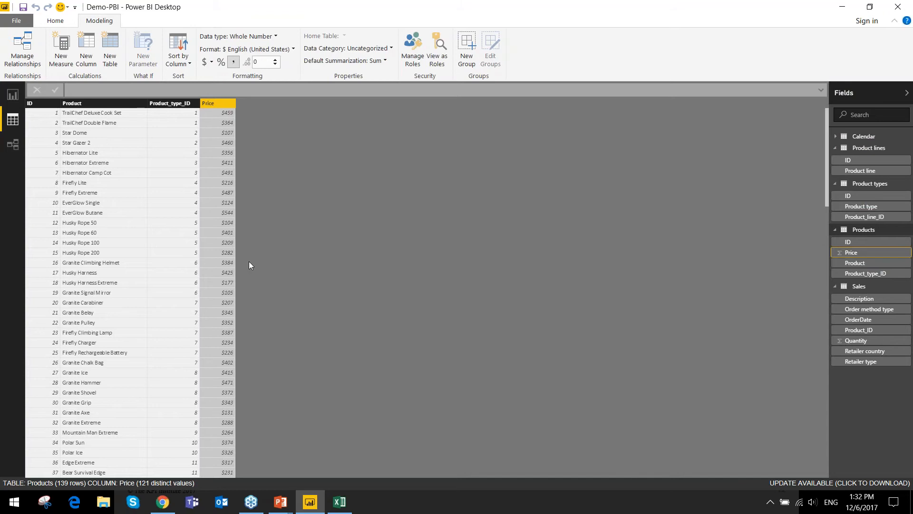
pyautogui.scroll(-17, 164, 301)
pyautogui.scroll(-17, 165, 301)
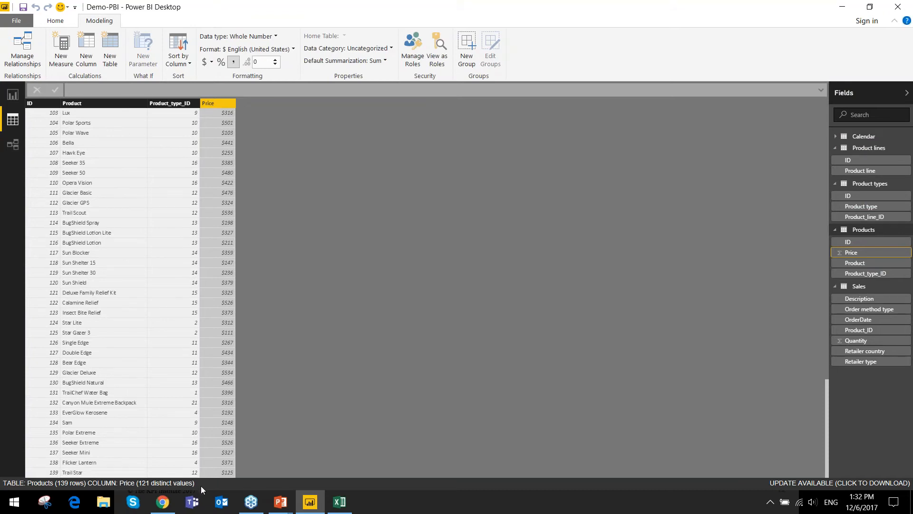
# - Return to the report and create a new measure named Revenue in the Sales table, ready for its formula
pyautogui.click(21, 95)
pyautogui.rightClick(857, 227)
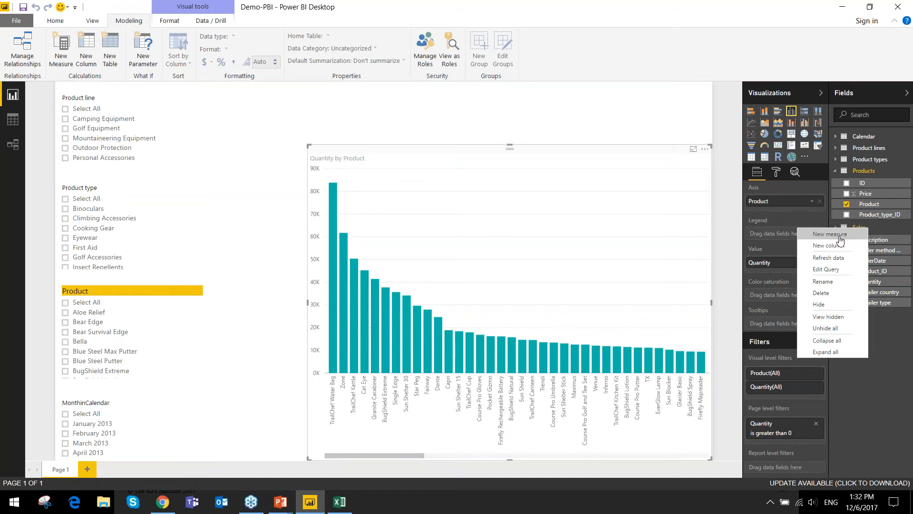
pyautogui.click(830, 234)
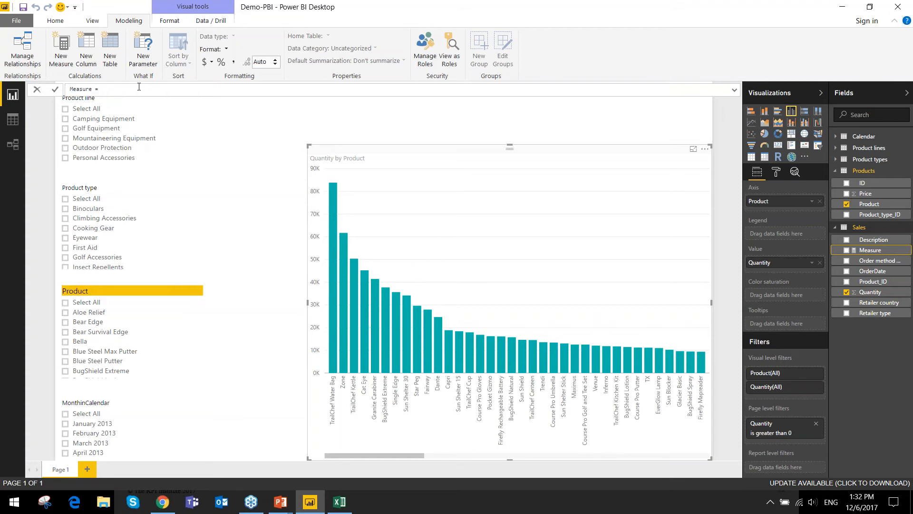
pyautogui.doubleClick(90, 88)
pyautogui.write('Reveu')
pyautogui.press('Num_Lock')
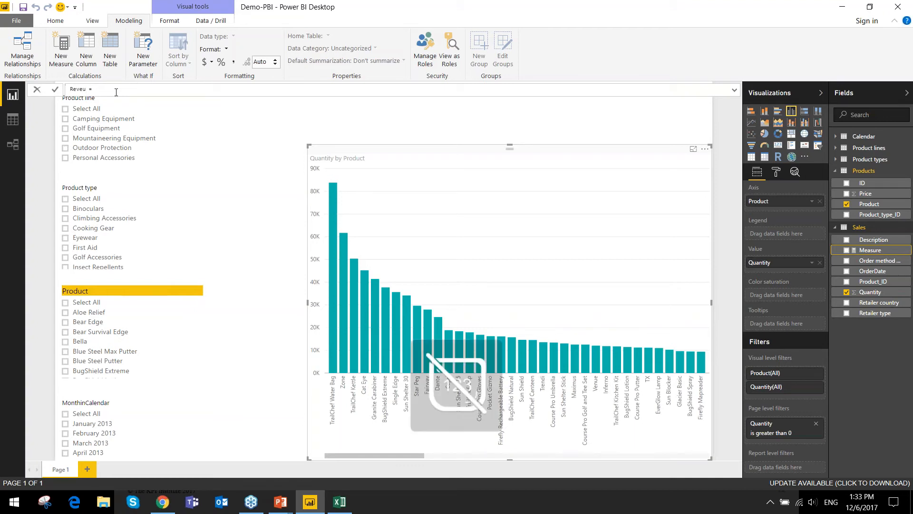
pyautogui.press('BackSpace')
pyautogui.write('nue')
pyautogui.click(116, 92)
pyautogui.write('quan')
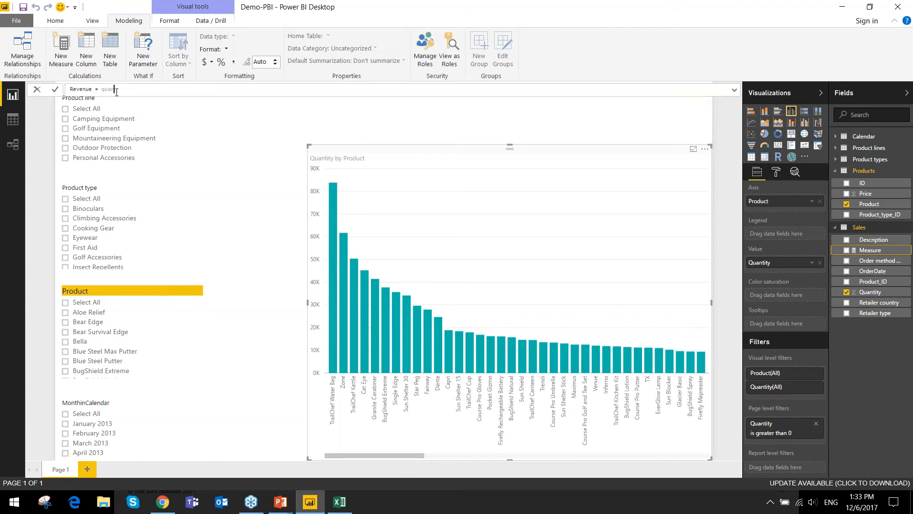
pyautogui.press('BackSpace')
pyautogui.press('BackSpace')
pyautogui.press('BackSpace')
pyautogui.press('BackSpace')
pyautogui.write('cal')
pyautogui.press('BackSpace')
pyautogui.press('BackSpace')
pyautogui.press('BackSpace')
pyautogui.press('capslock')
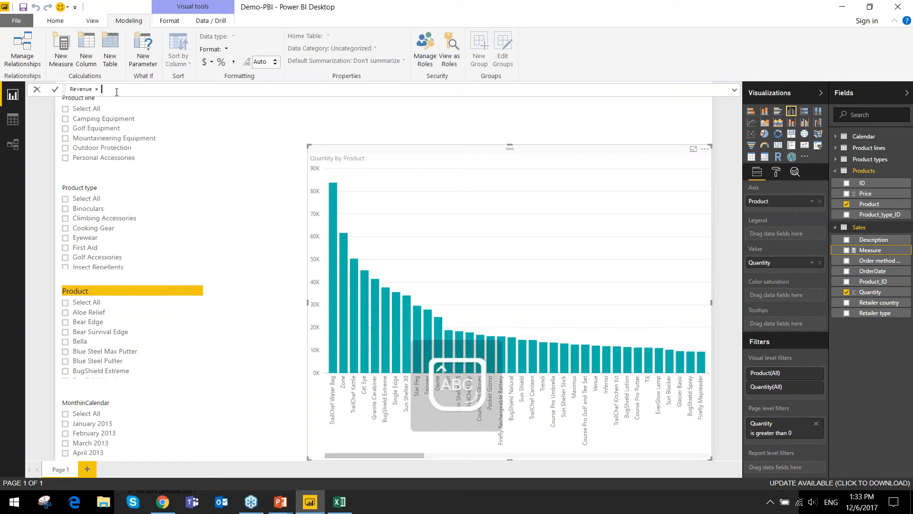
pyautogui.write('CAL')
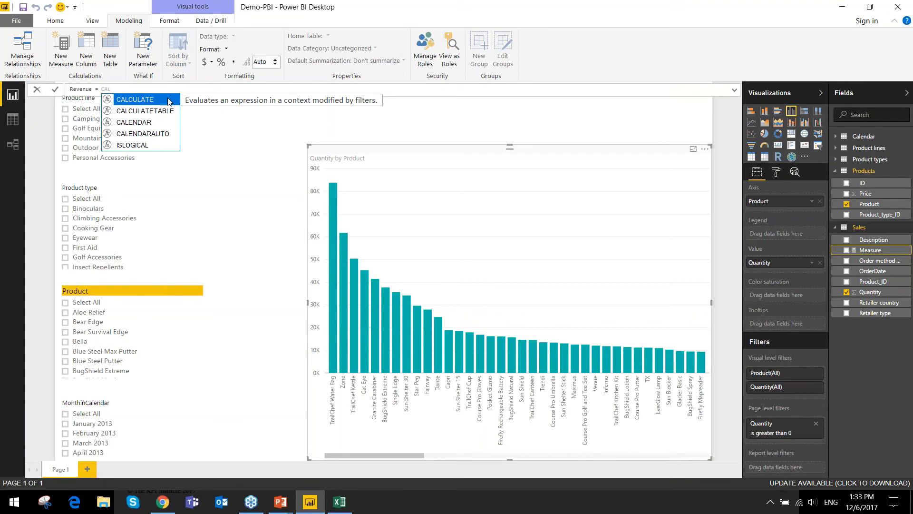
pyautogui.doubleClick(167, 100)
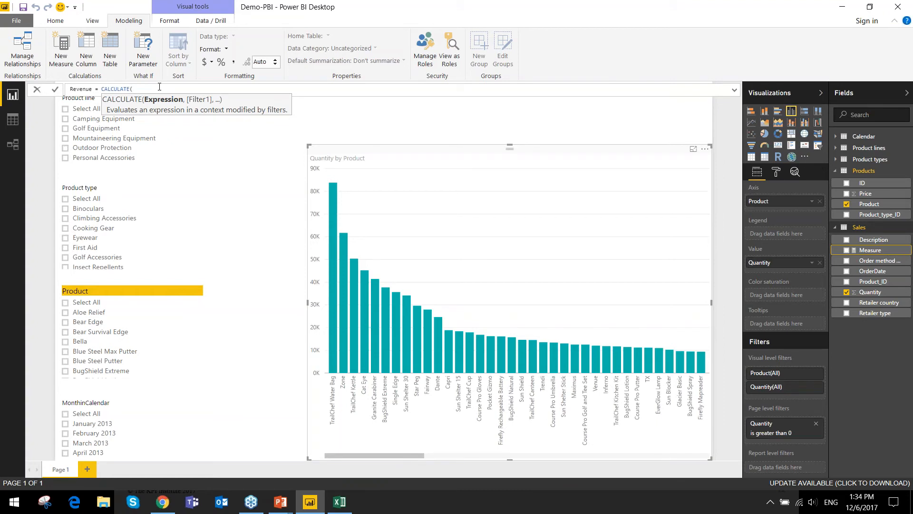
pyautogui.write('qu')
pyautogui.press('BackSpace')
pyautogui.press('BackSpace')
pyautogui.write('qu')
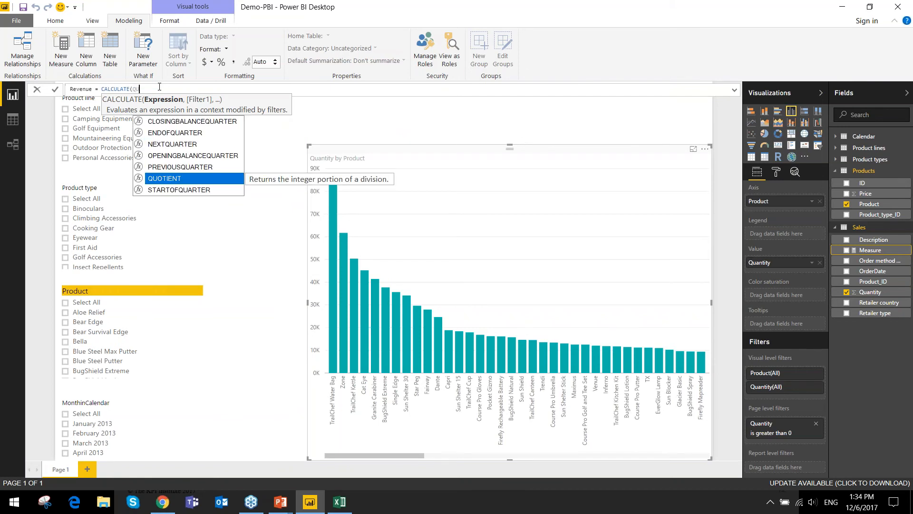
pyautogui.press('BackSpace')
pyautogui.press('BackSpace')
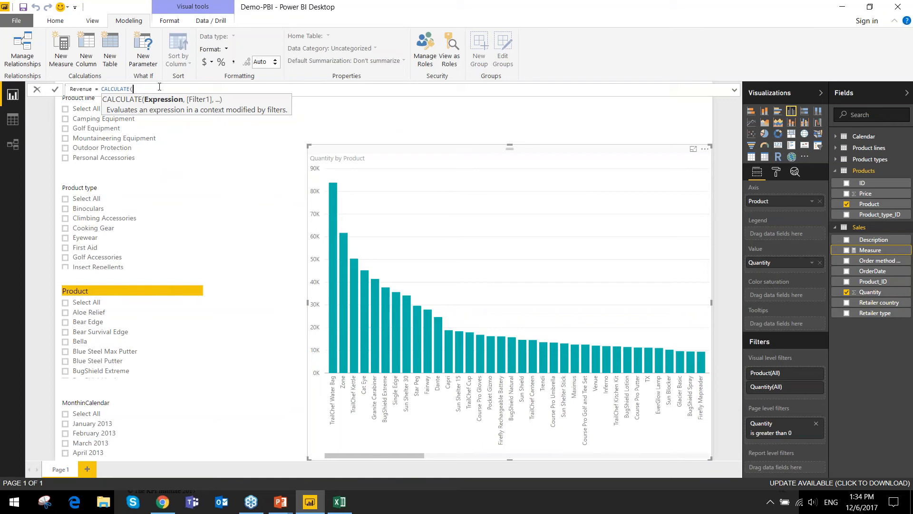
pyautogui.press('BackSpace')
pyautogui.press('BackSpace')
pyautogui.press('BackSpace')
pyautogui.press('BackSpace')
pyautogui.press('BackSpace')
pyautogui.press('BackSpace')
pyautogui.press('BackSpace')
pyautogui.press('BackSpace')
pyautogui.press('BackSpace')
pyautogui.press('BackSpace')
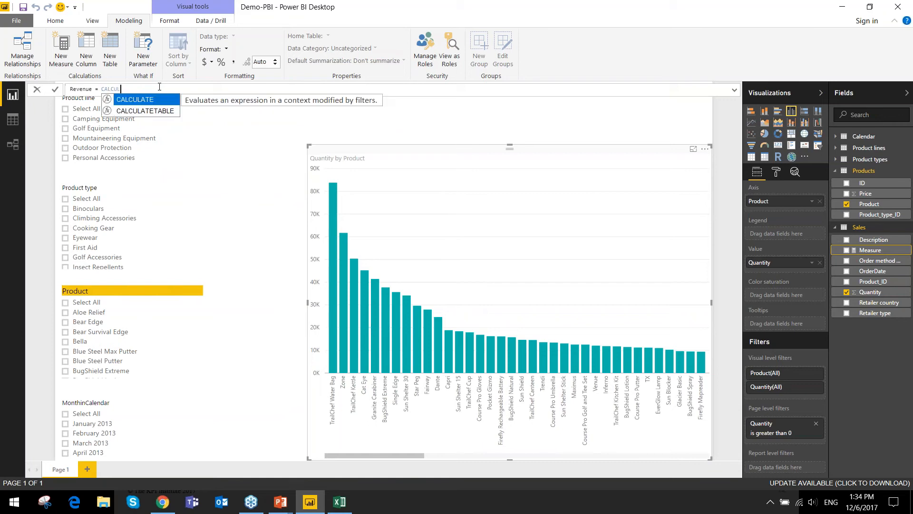
# - Start the Revenue measure's formula with the SUMX function
pyautogui.write('sumx(')
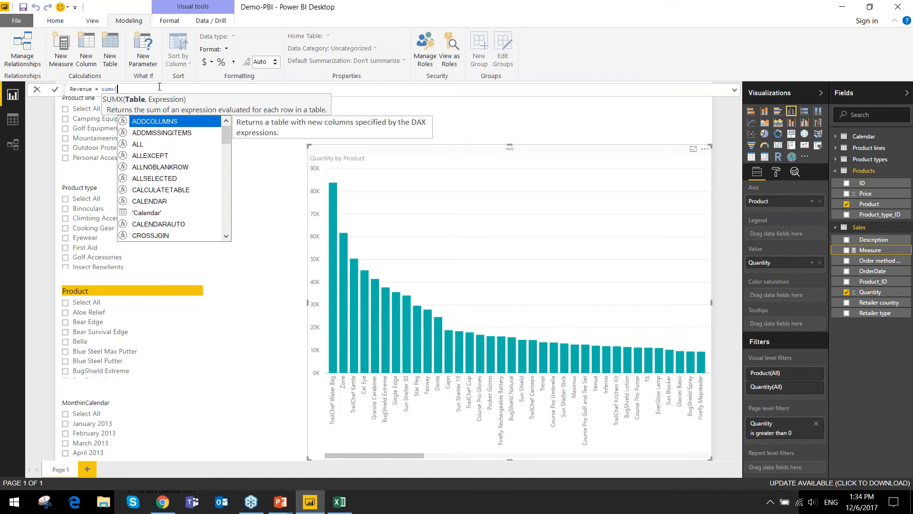
pyautogui.press('BackSpace')
pyautogui.press('BackSpace')
pyautogui.press('BackSpace')
pyautogui.press('BackSpace')
pyautogui.write('u')
pyautogui.press('BackSpace')
pyautogui.press('BackSpace')
pyautogui.write('SUM')
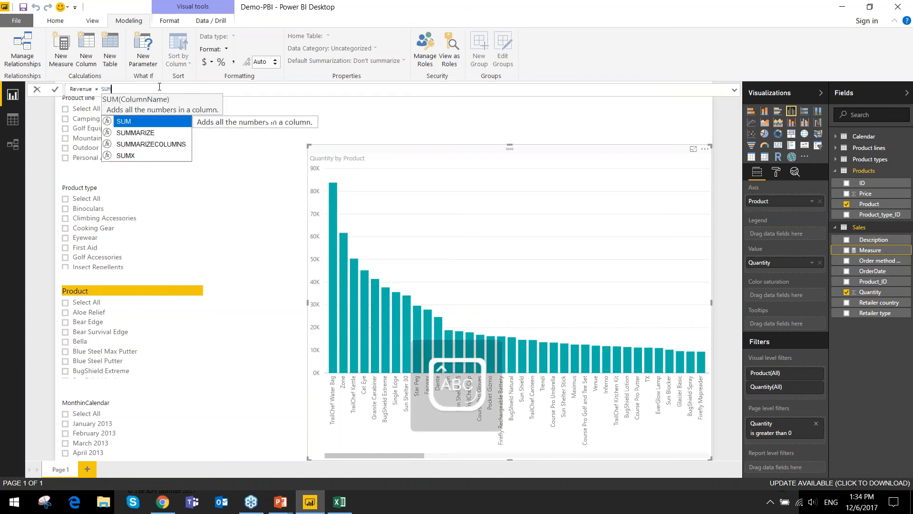
pyautogui.write('X(')
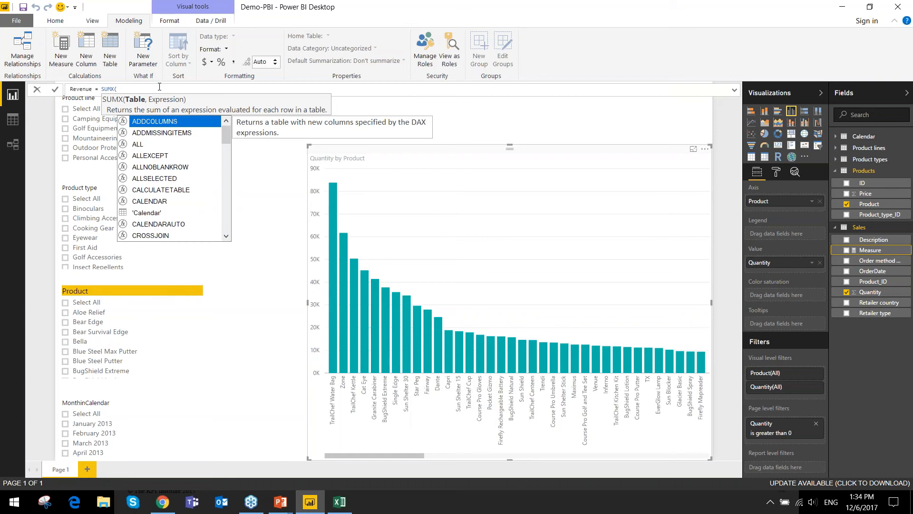
pyautogui.write('QuAN')
# - Supply the Sales table as SUMX's table argument in the Revenue formula
pyautogui.press('BackSpace')
pyautogui.press('BackSpace')
pyautogui.press('BackSpace')
pyautogui.press('BackSpace')
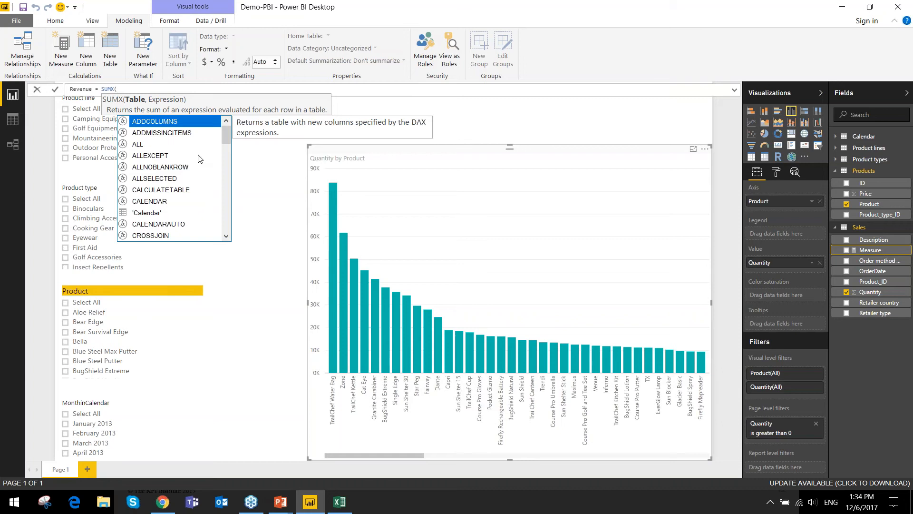
pyautogui.scroll(-2, 185, 172)
pyautogui.scroll(-3, 185, 172)
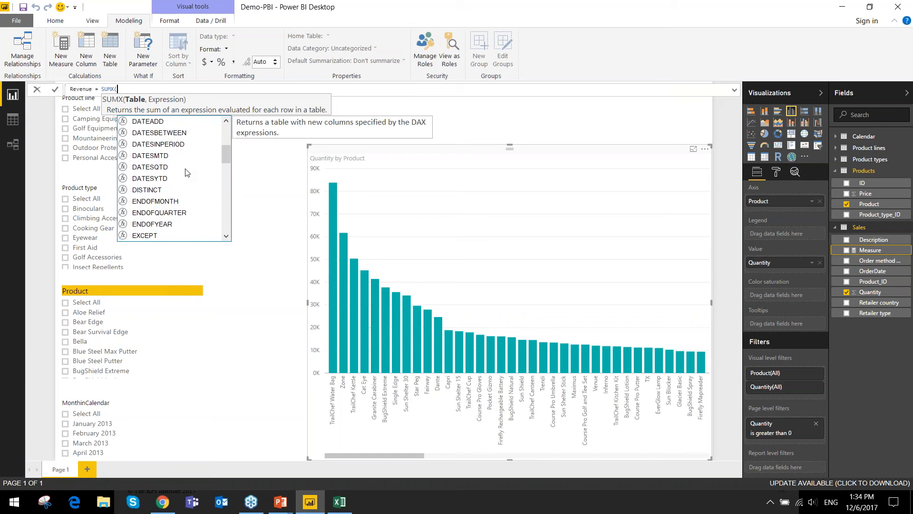
pyautogui.write('sale')
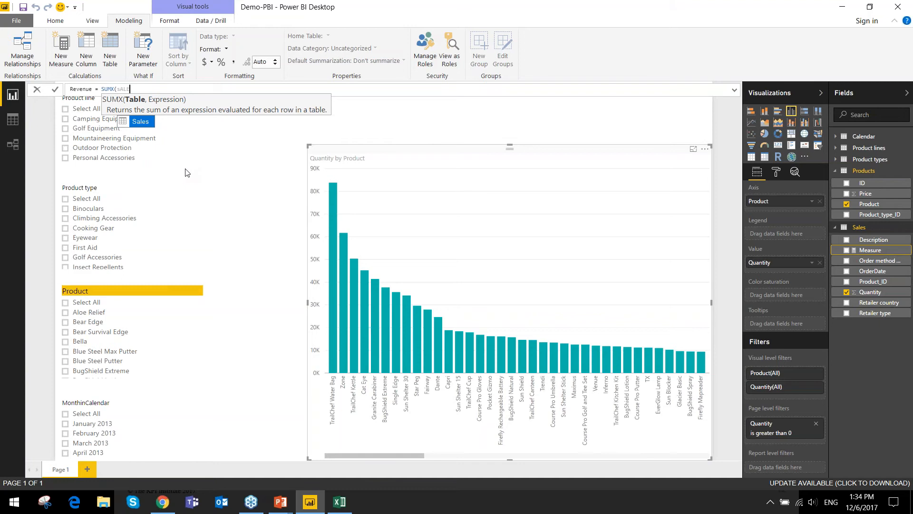
pyautogui.click(133, 123)
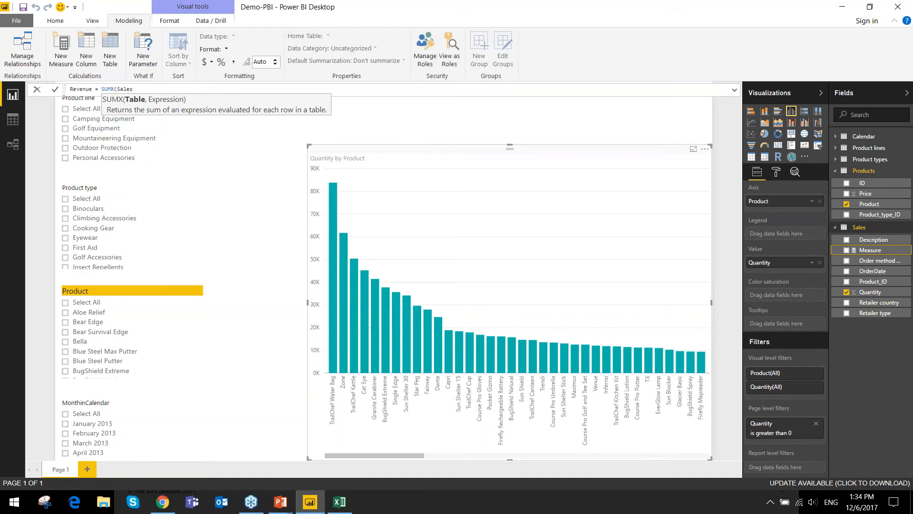
# - Begin SUMX's expression with Sales[Quantity] followed by the multiplication sign
pyautogui.write(',,')
pyautogui.press('BackSpace')
pyautogui.write('Sales[Quantity]')
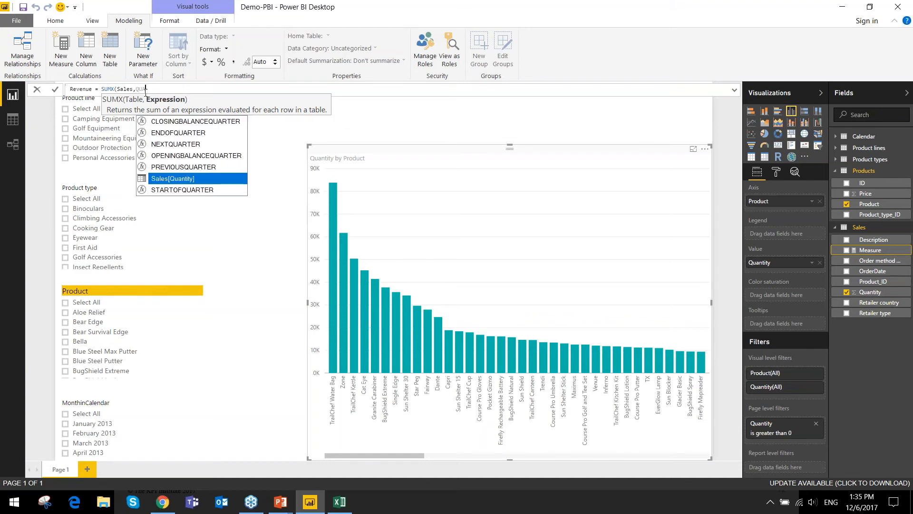
pyautogui.press('Tab')
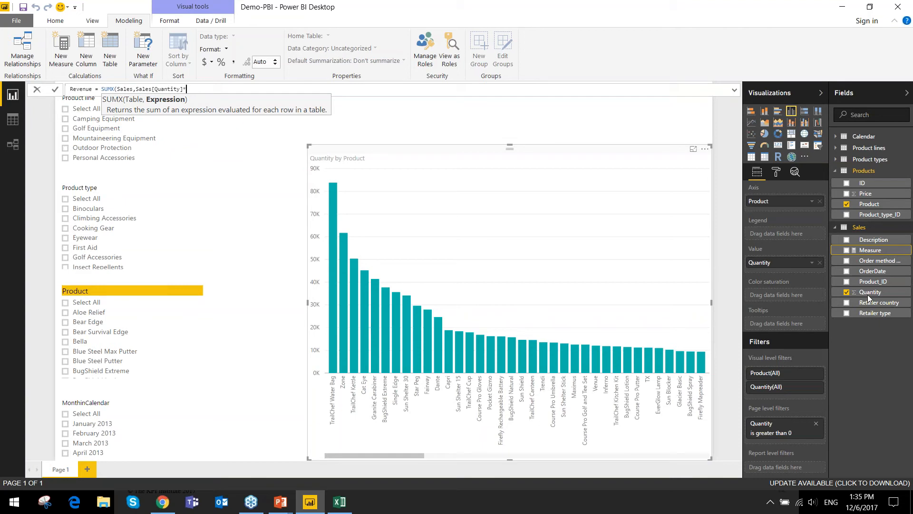
# - Add the RELATED function as the second factor, after Sales[Quantity]*
pyautogui.write('PRICE')
pyautogui.press('BackSpace')
pyautogui.press('BackSpace')
pyautogui.press('BackSpace')
pyautogui.press('BackSpace')
pyautogui.press('BackSpace')
pyautogui.write('re')
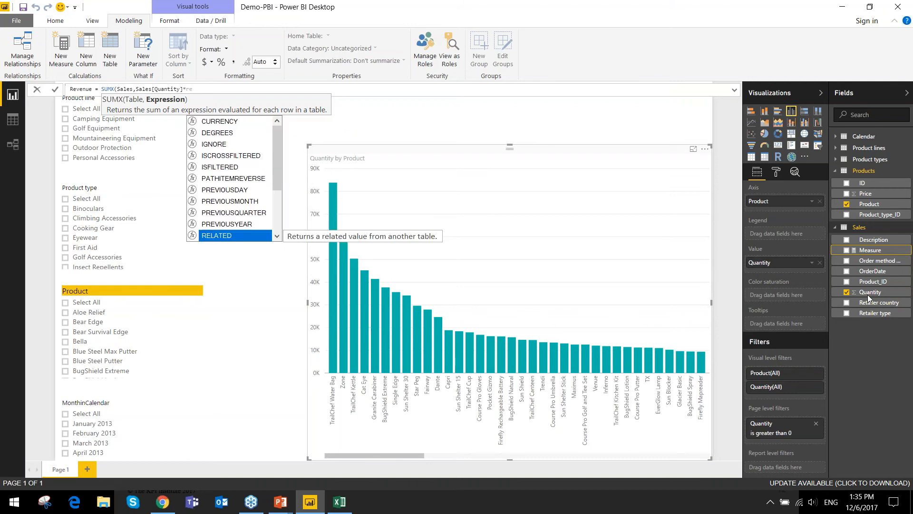
pyautogui.write('la')
pyautogui.press('Tab')
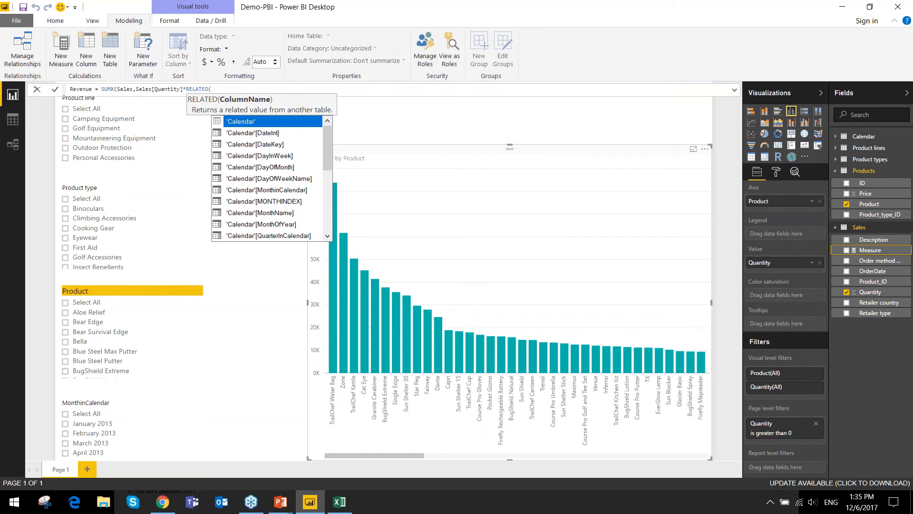
# - Give Products[Price] as RELATED's column, close both brackets and commit the Revenue measure
pyautogui.write('PRI')
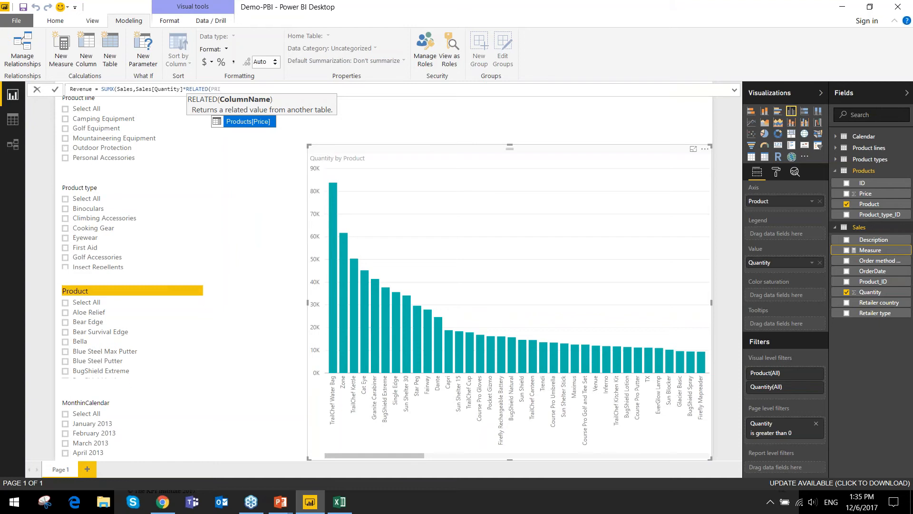
pyautogui.press('Tab')
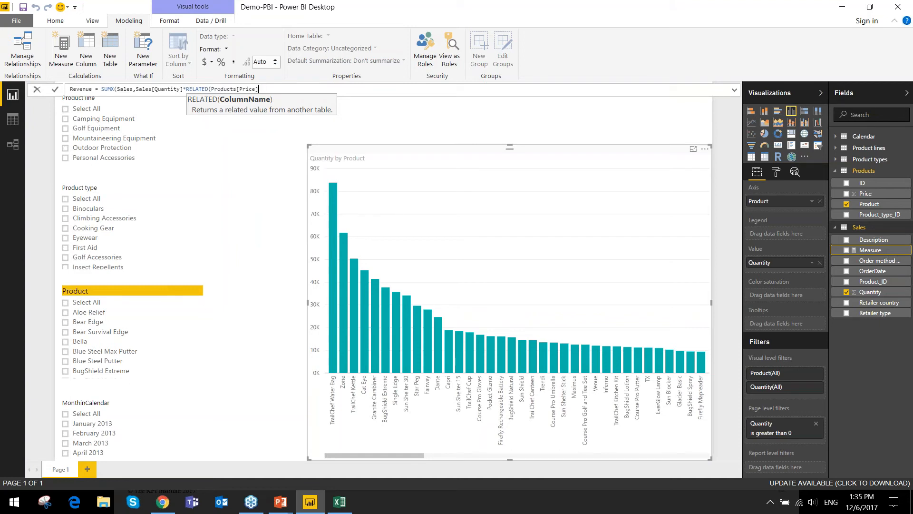
pyautogui.write(')')
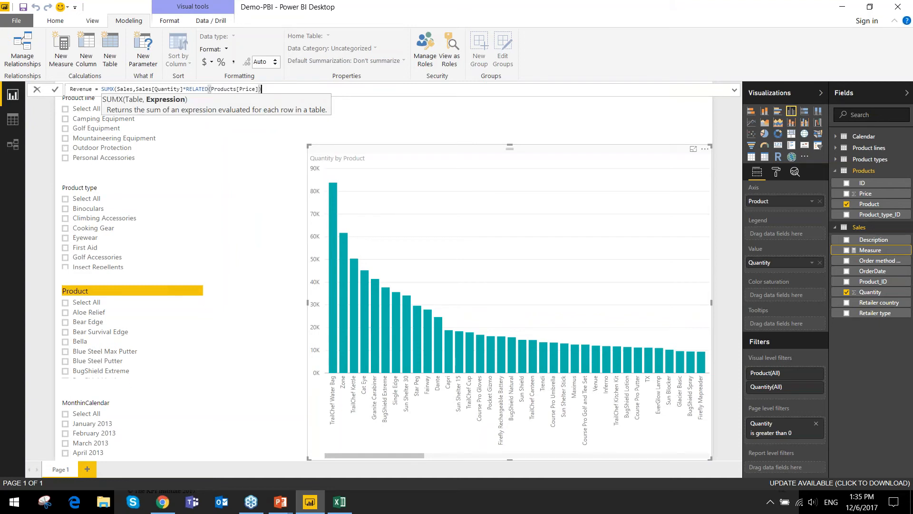
pyautogui.click(249, 89)
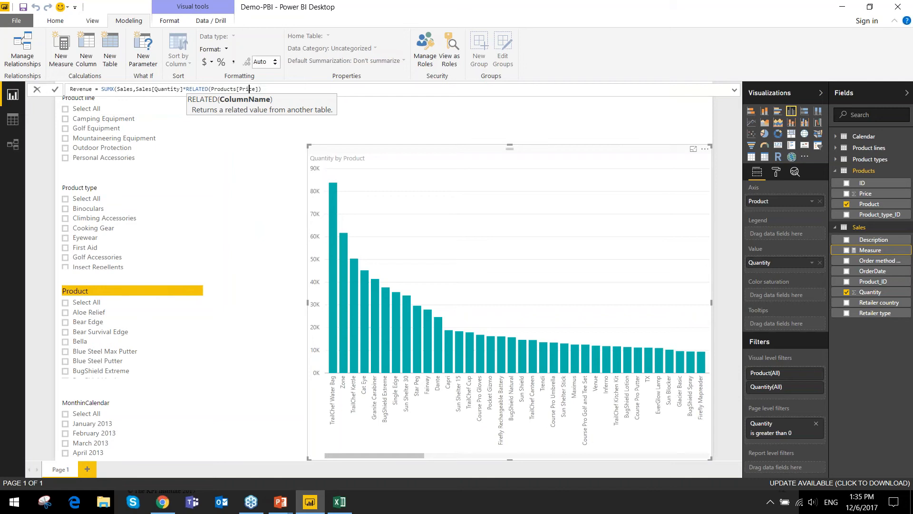
pyautogui.click(269, 90)
pyautogui.write(')')
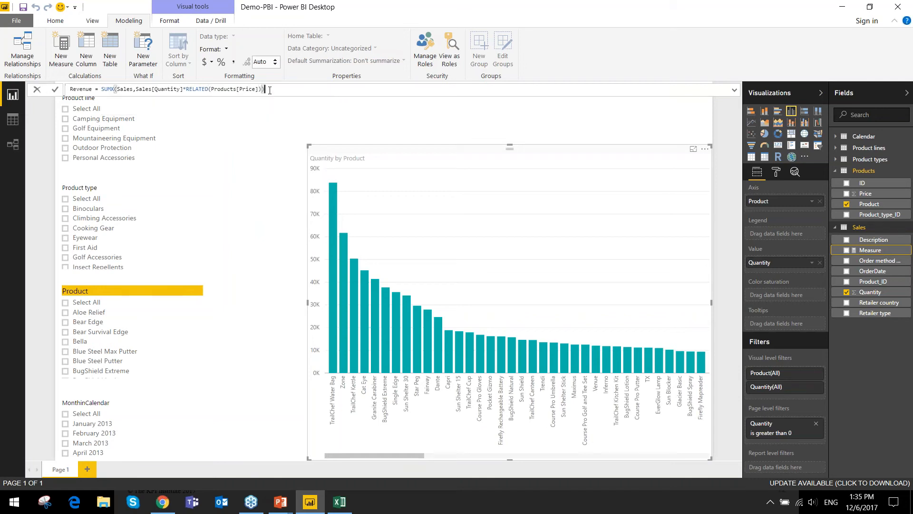
pyautogui.press('Return')
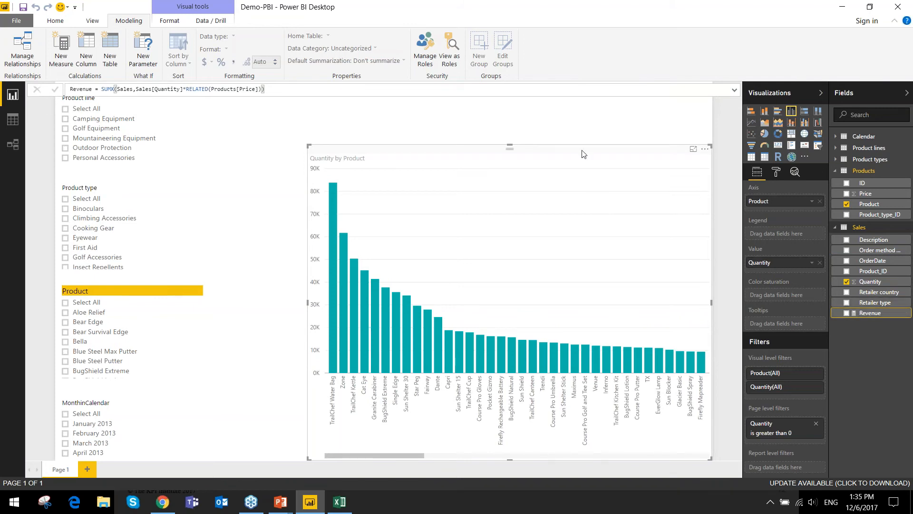
# - Replace Quantity with the Revenue measure as the column chart's value, and enlarge the chart up to the top of the page
pyautogui.moveTo(855, 315); pyautogui.dragTo(819, 265)
pyautogui.click(819, 263)
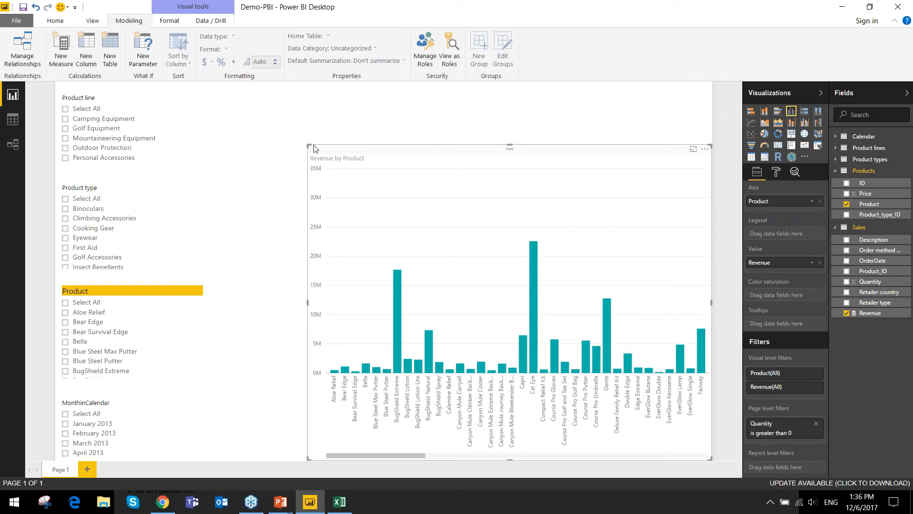
pyautogui.moveTo(307, 144); pyautogui.dragTo(281, 82)
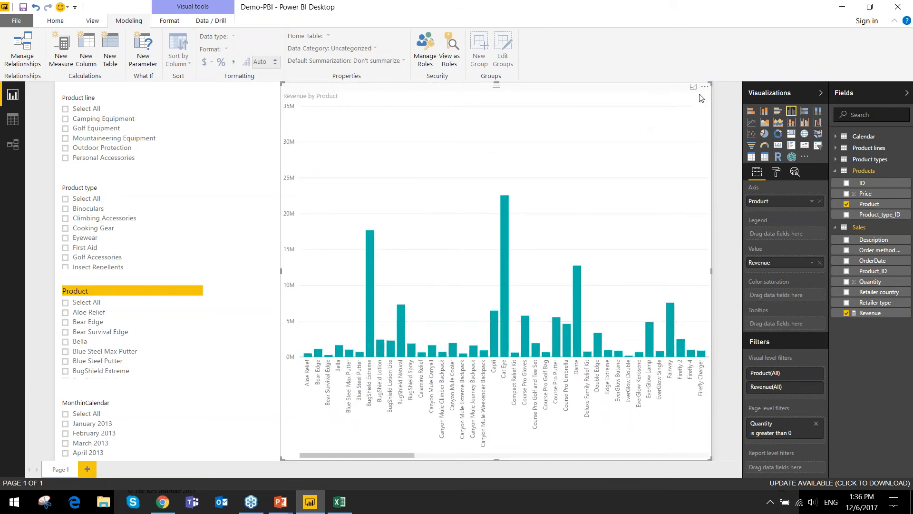
# - View the chart in focus mode, return to the report and sort the chart by Revenue
pyautogui.click(694, 88)
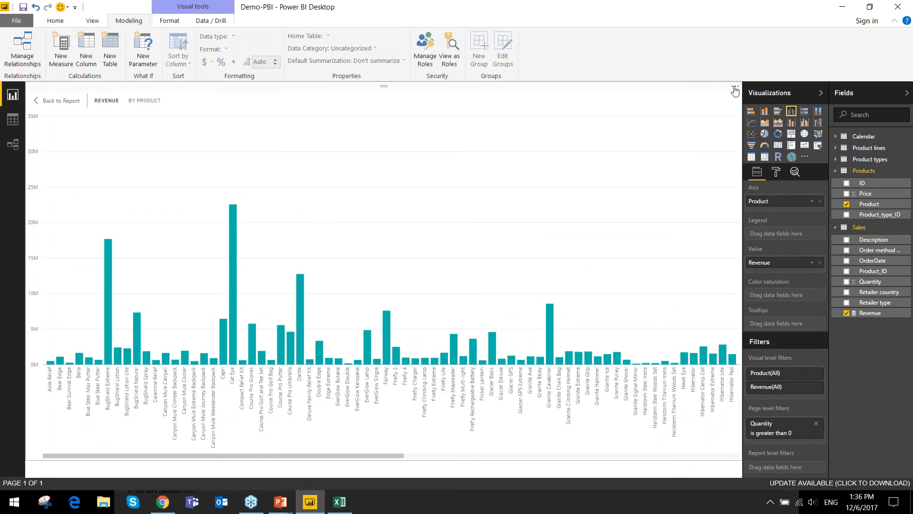
pyautogui.click(59, 100)
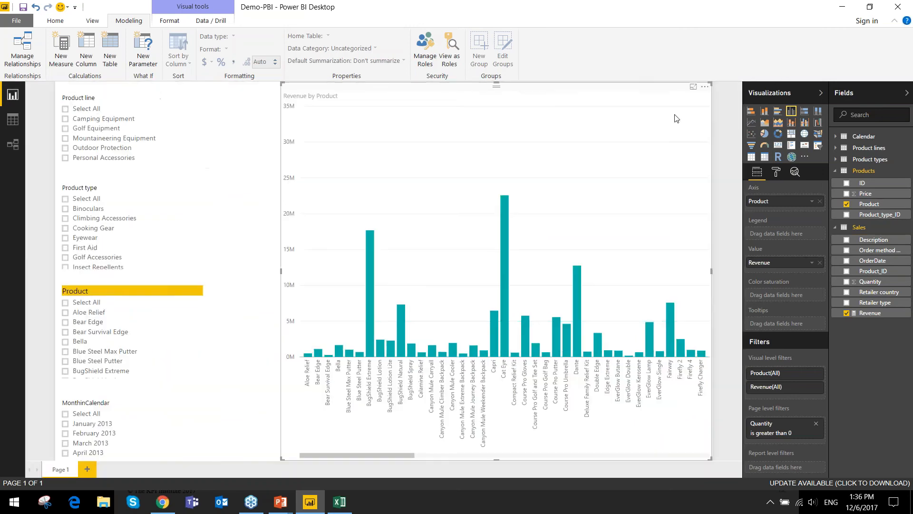
pyautogui.click(704, 88)
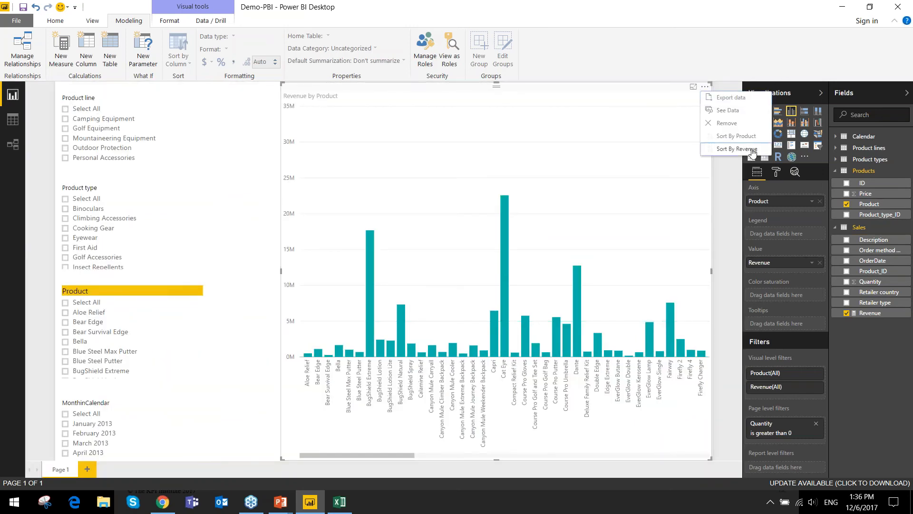
pyautogui.click(752, 151)
pyautogui.click(704, 86)
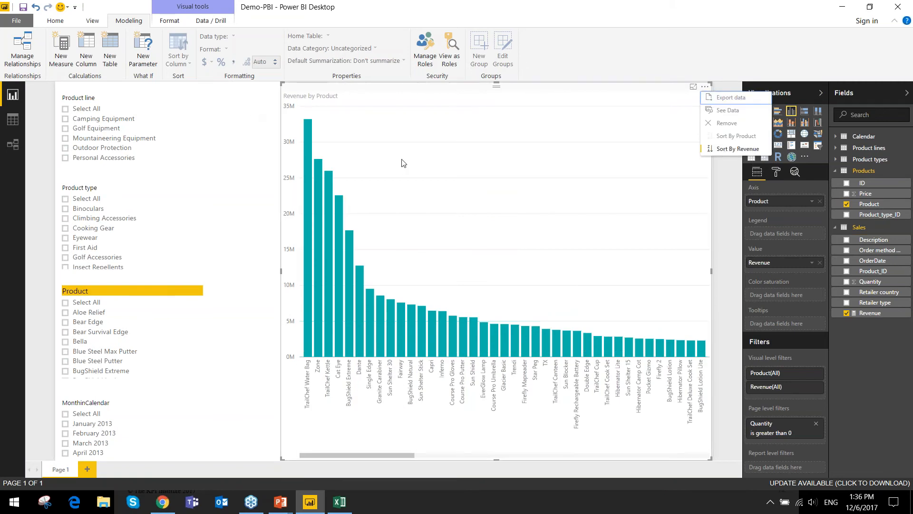
pyautogui.click(495, 155)
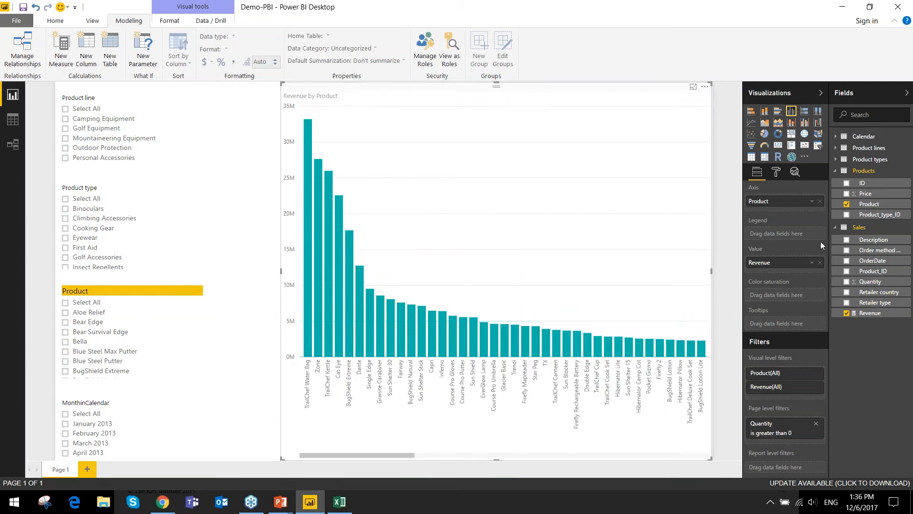
# - Turn on the revenue chart's data labels and set their text size to 11
pyautogui.click(776, 175)
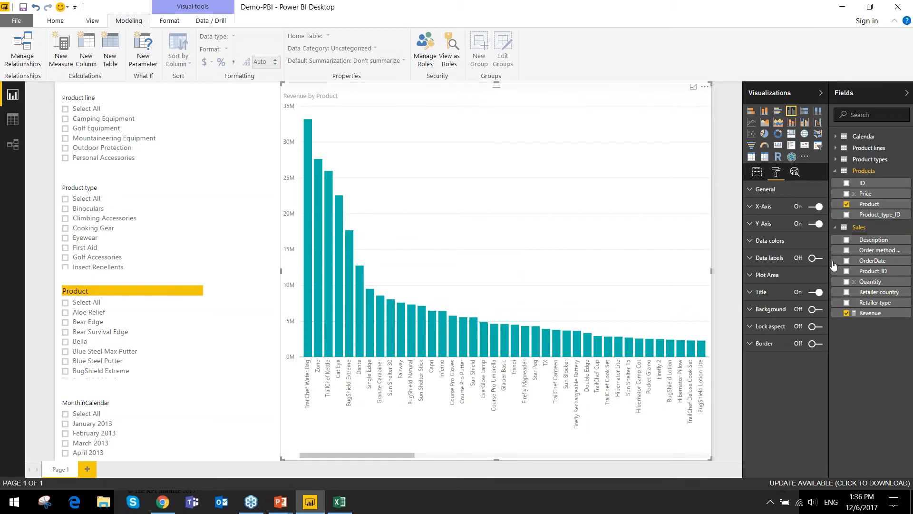
pyautogui.click(817, 259)
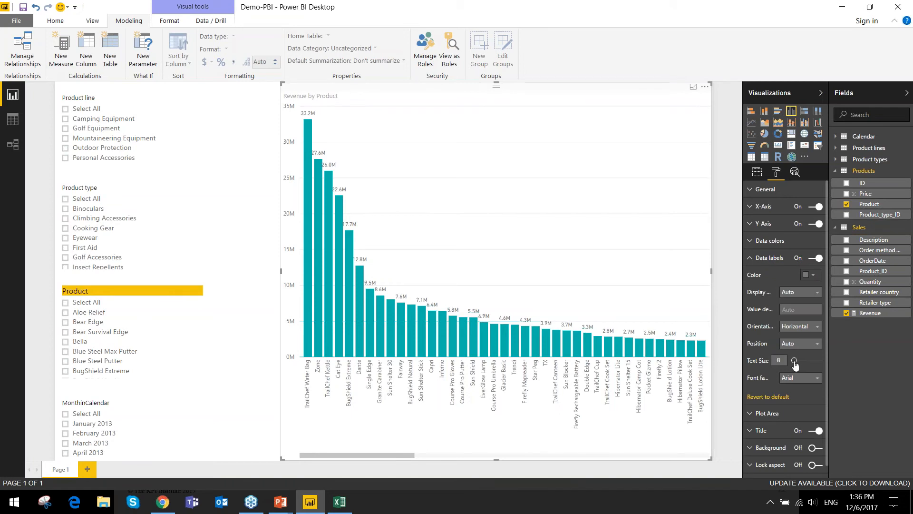
pyautogui.moveTo(795, 360); pyautogui.dragTo(797, 360)
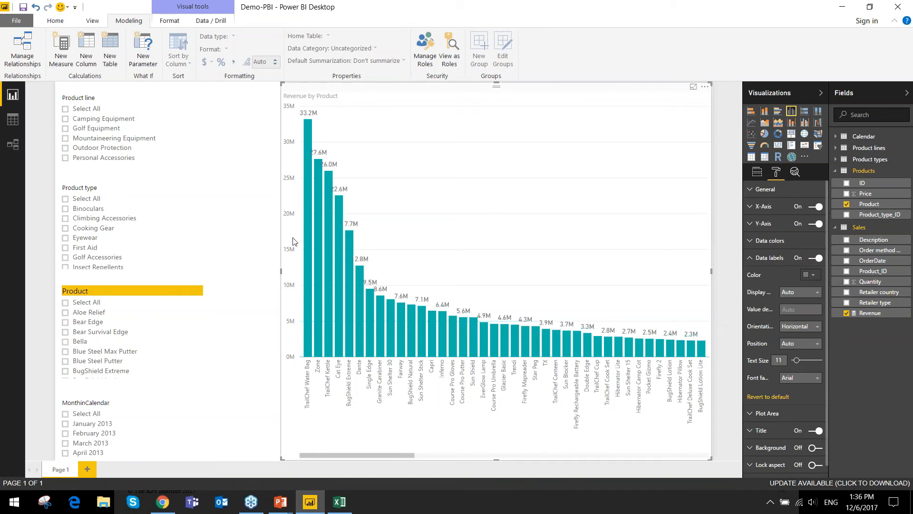
# - Reselect the revenue chart and display the Revenue measure's formula for review
pyautogui.click(236, 201)
pyautogui.click(317, 85)
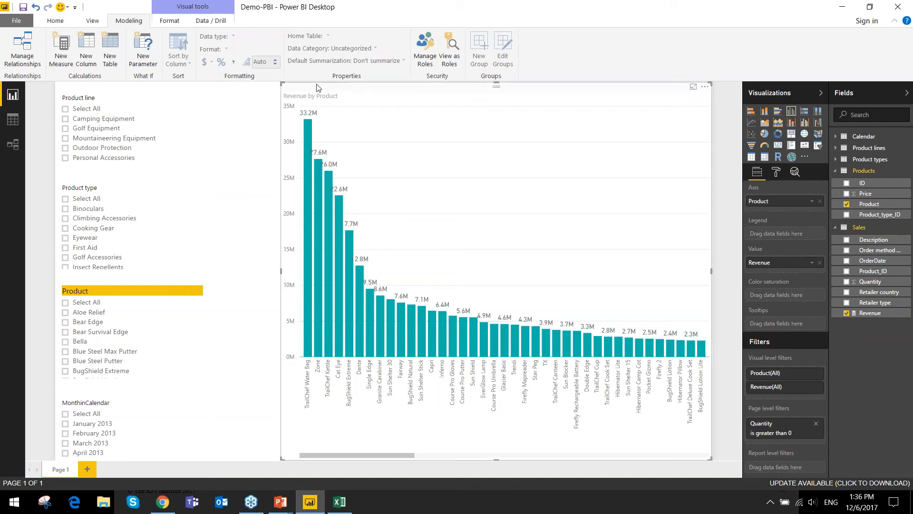
pyautogui.click(864, 312)
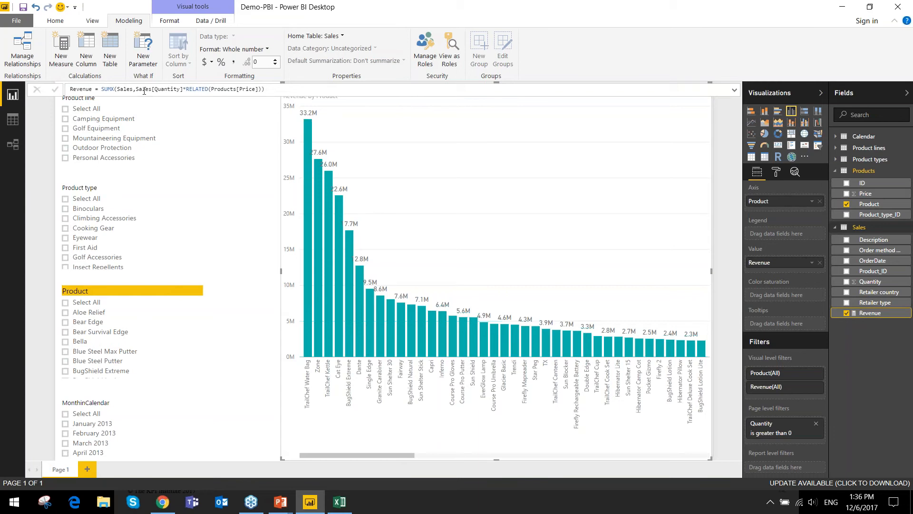
# - Filter the report to the products Bear Survival Edge, Aloe Relief and Blue Steel Max Putter, and clear these product selections again
pyautogui.click(273, 119)
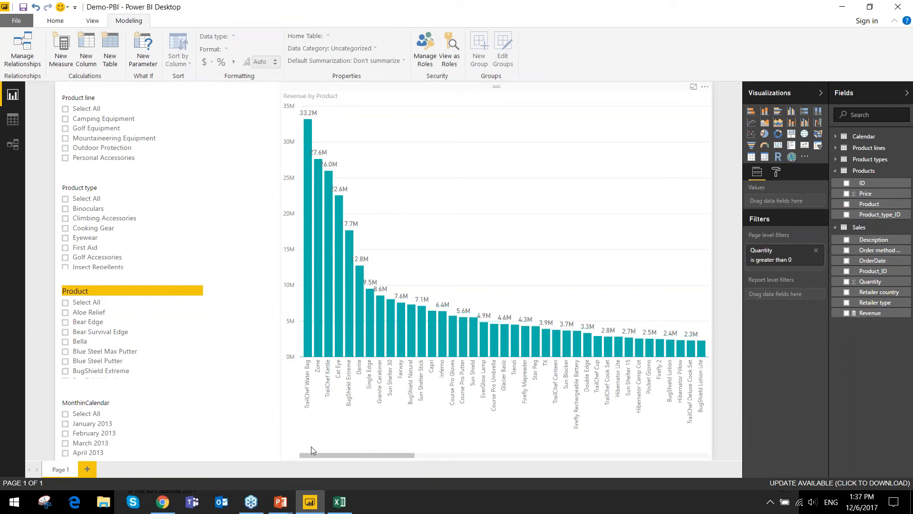
pyautogui.click(79, 336)
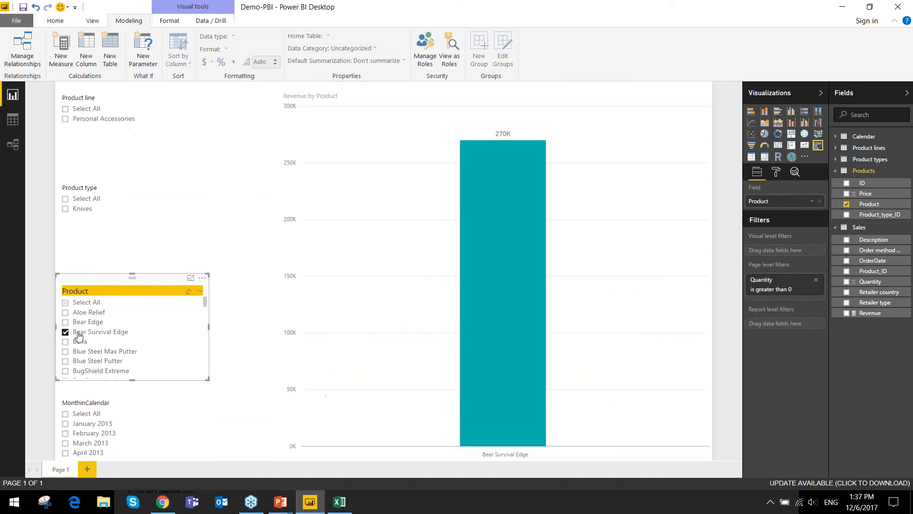
pyautogui.keyDown('ctrl'); pyautogui.click(71, 314); pyautogui.keyUp('ctrl')
pyautogui.keyDown('ctrl'); pyautogui.click(89, 354); pyautogui.keyUp('ctrl')
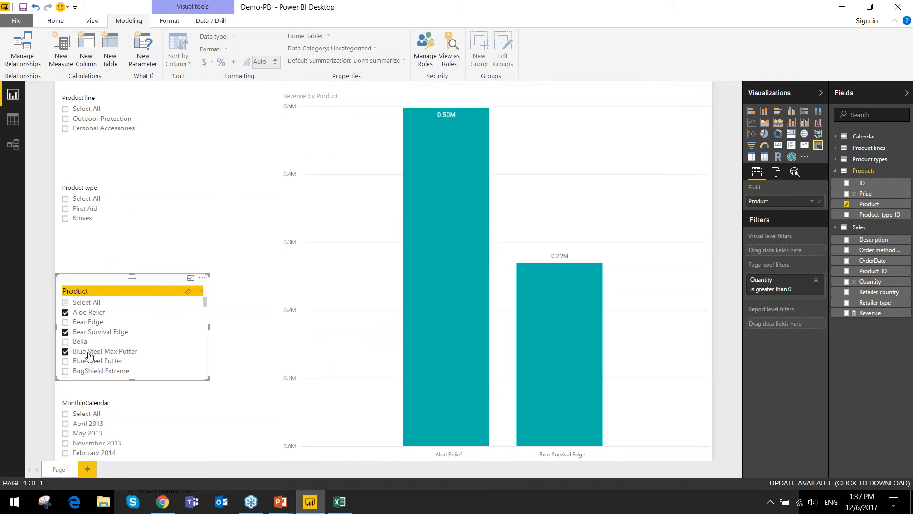
pyautogui.keyDown('ctrl'); pyautogui.click(90, 354); pyautogui.keyUp('ctrl')
pyautogui.keyDown('ctrl'); pyautogui.click(91, 332); pyautogui.keyUp('ctrl')
pyautogui.keyDown('ctrl'); pyautogui.click(90, 313); pyautogui.keyUp('ctrl')
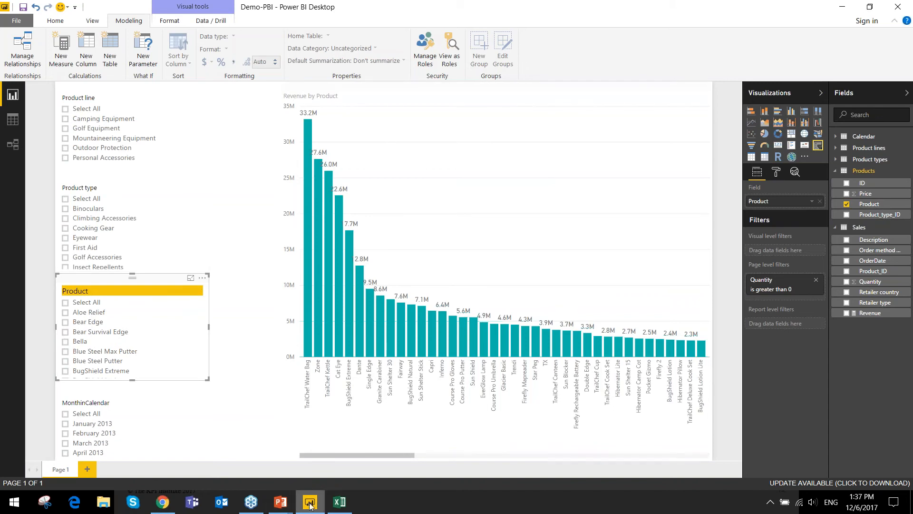
# - Switch to the running PowerPoint slide show and advance from The Basics of DAX to the Methods for Visualizing Data slide
pyautogui.click(280, 503)
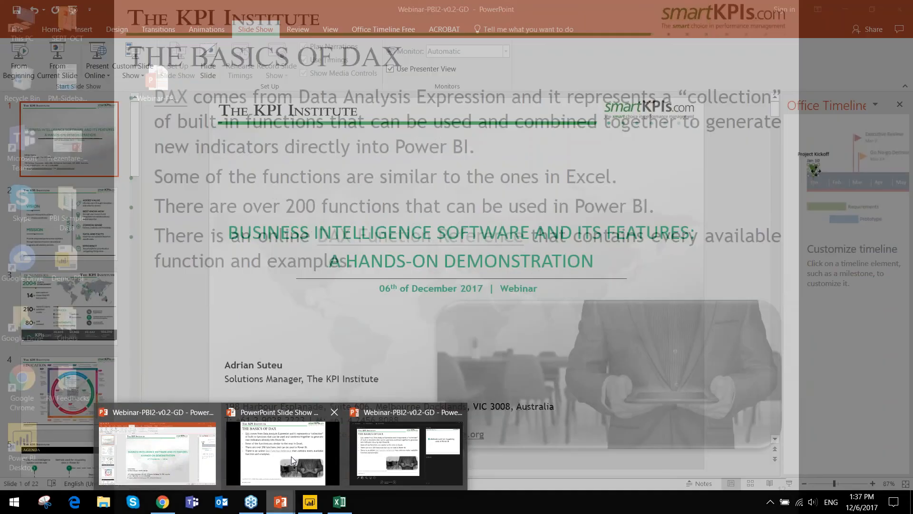
pyautogui.click(278, 459)
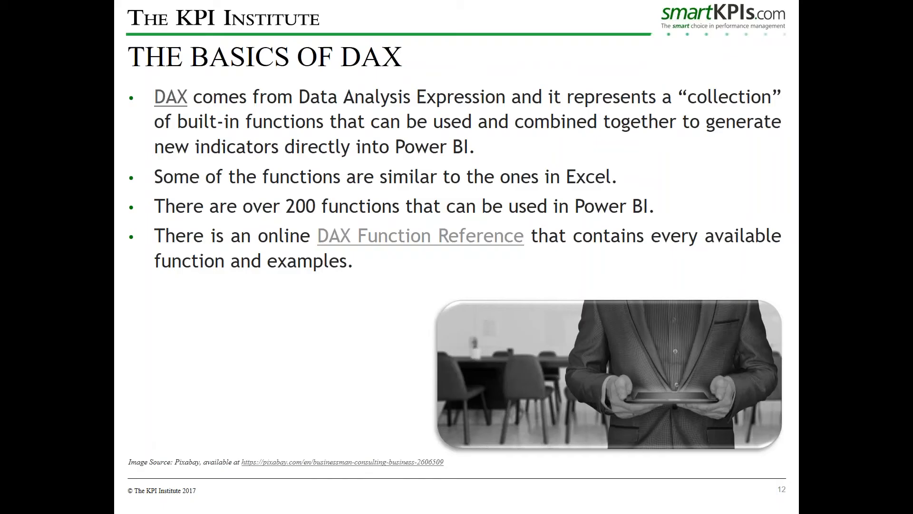
pyautogui.click(299, 232)
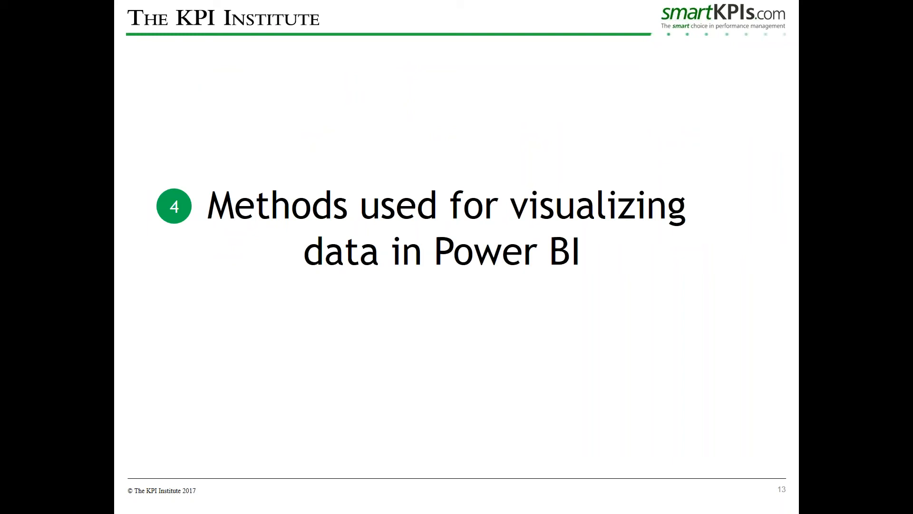
pyautogui.press('Right')
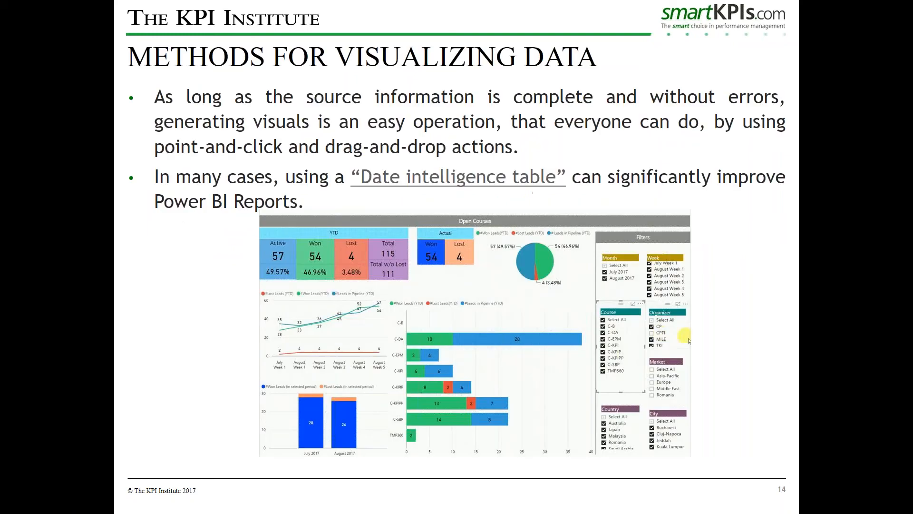
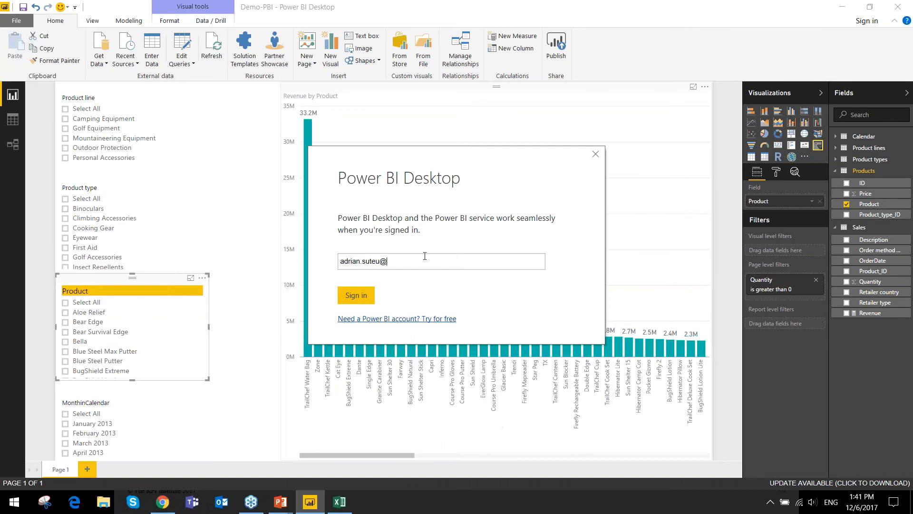
# - Complete the Power BI Desktop sign-in with the account's e-mail address and password
pyautogui.write('iinstitute.com')
pyautogui.press('Return')
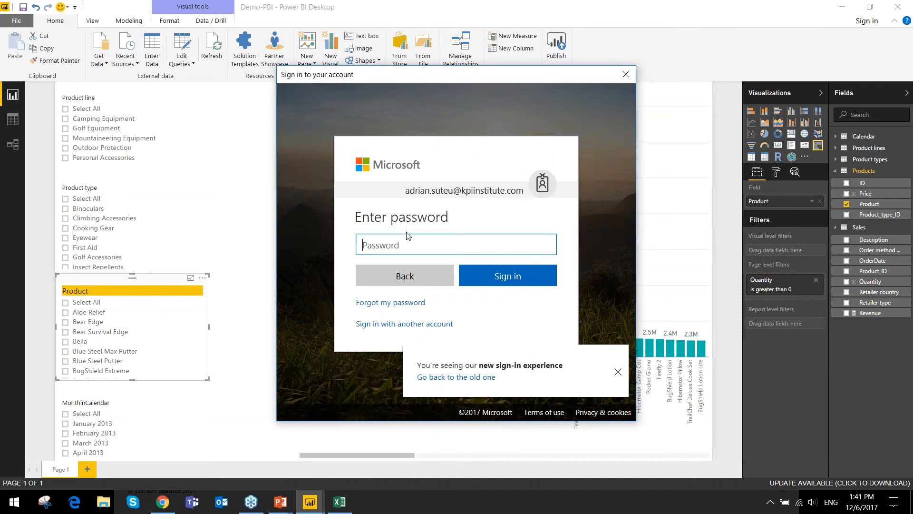
pyautogui.write('••••••••••')
pyautogui.press('Return')
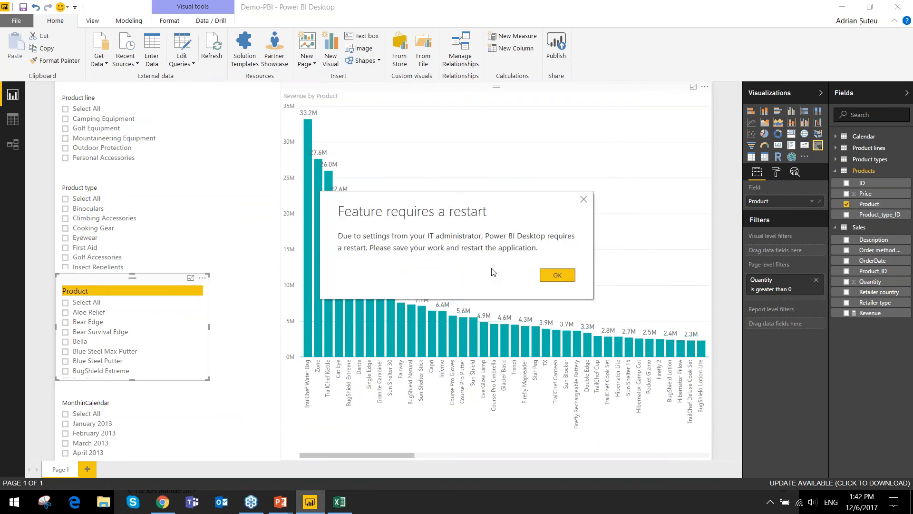
# - Dismiss the restart notice, publish the Demo-PBI report to My workspace, and close the publishing dialog
pyautogui.click(556, 275)
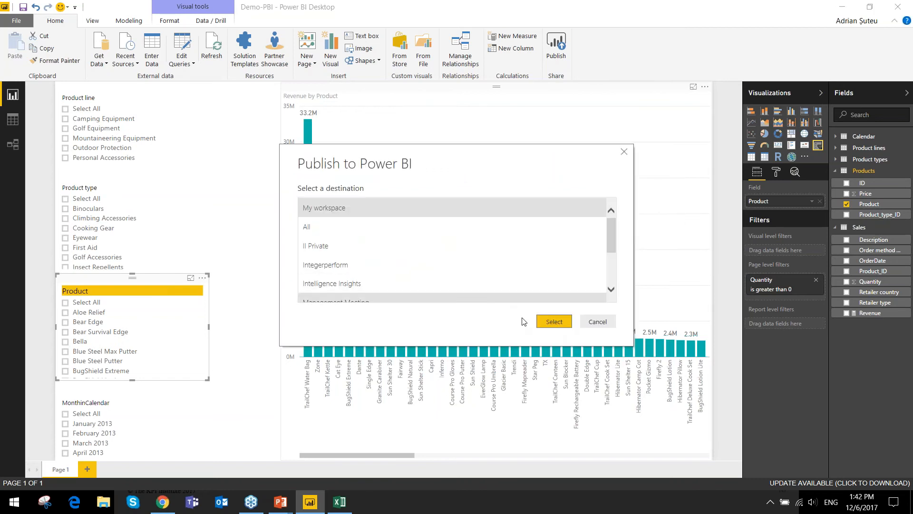
pyautogui.click(554, 322)
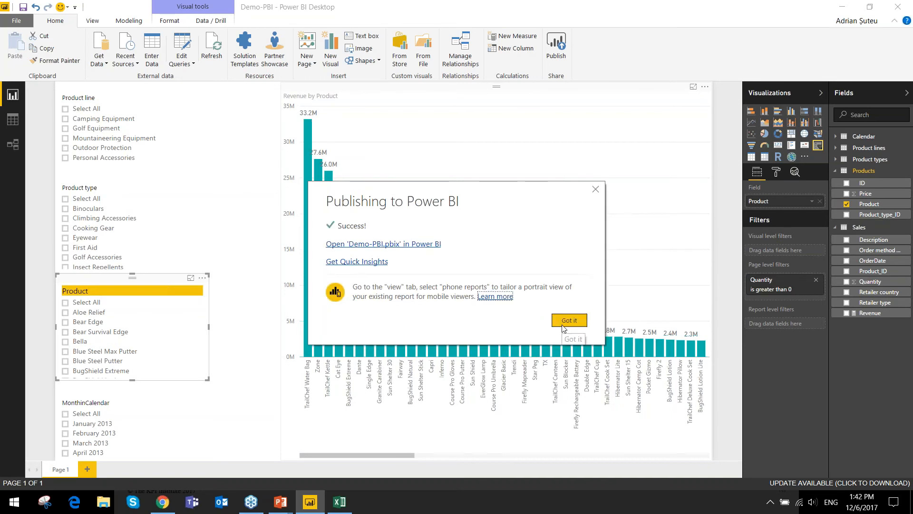
pyautogui.click(562, 325)
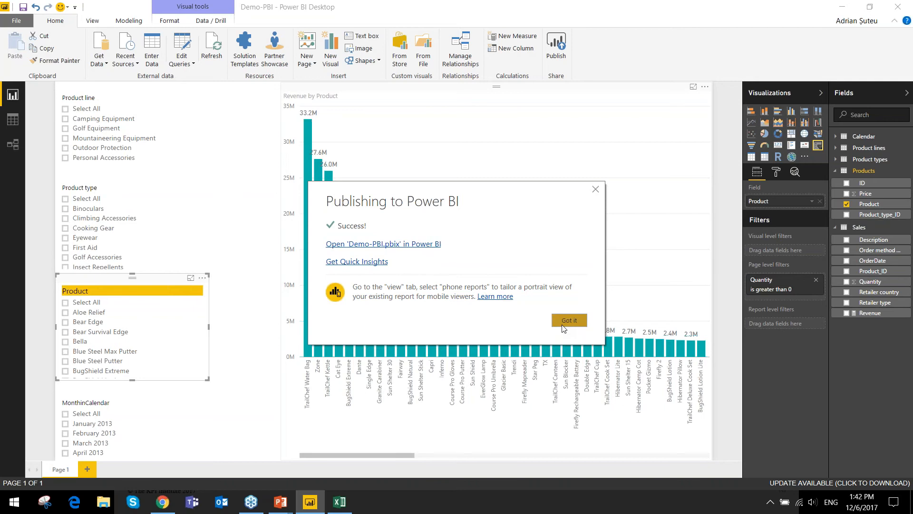
pyautogui.click(562, 326)
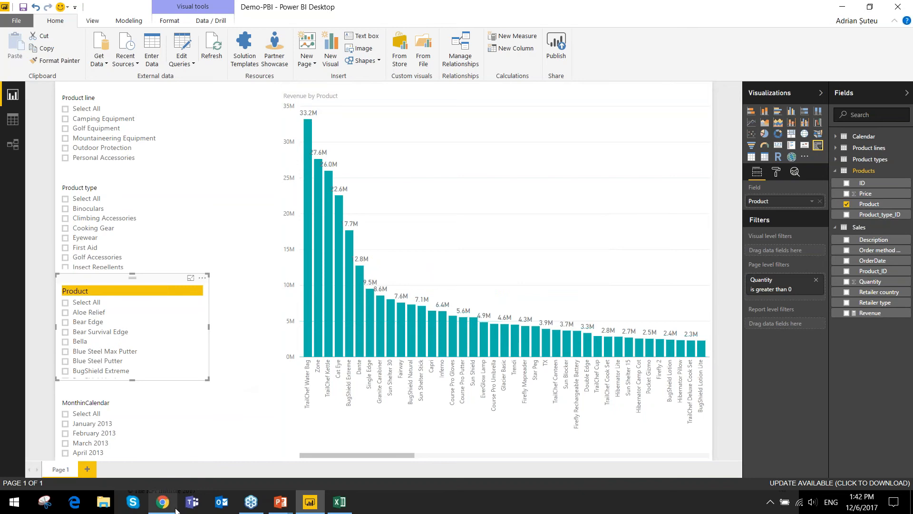
# - Switch to Chrome and open app.powerbi.com in the empty browser tab
pyautogui.moveTo(174, 509)
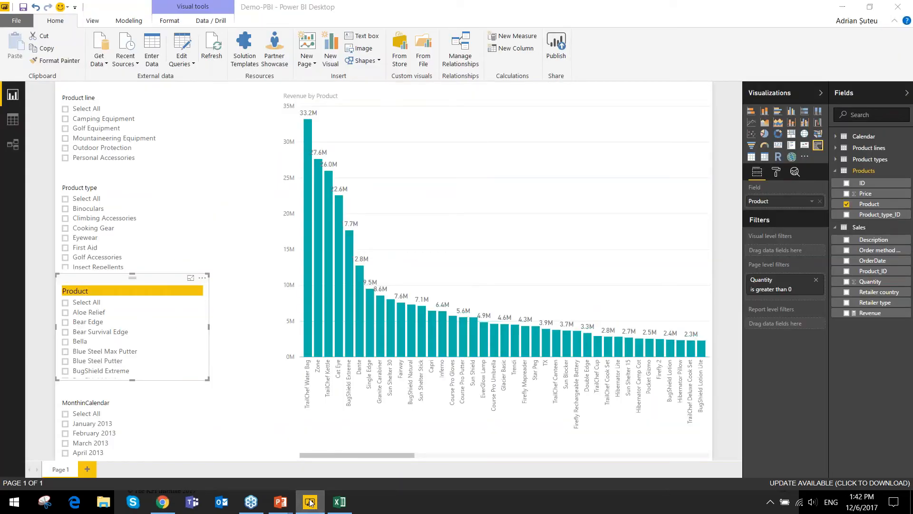
pyautogui.hotkey('alt', 'Tab')
pyautogui.click(249, 10)
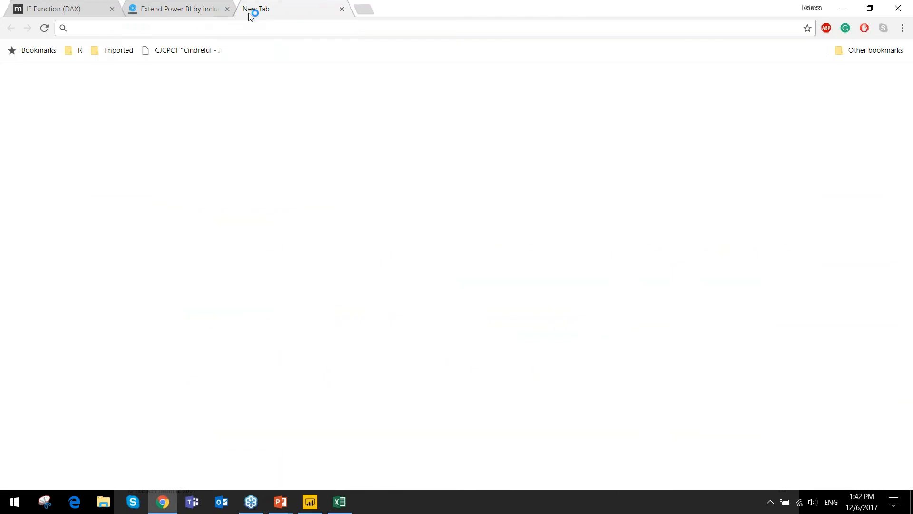
pyautogui.write('app')
pyautogui.write('.powerbi')
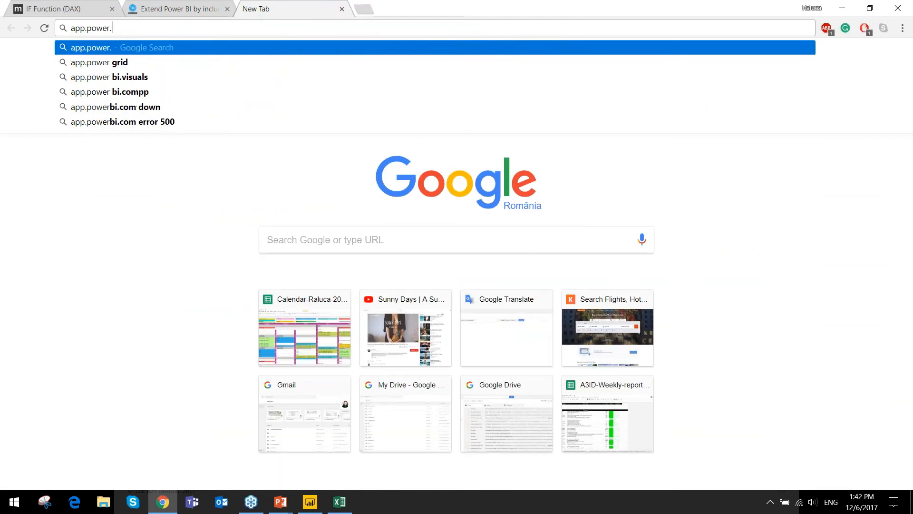
pyautogui.write('.com')
pyautogui.press('Return')
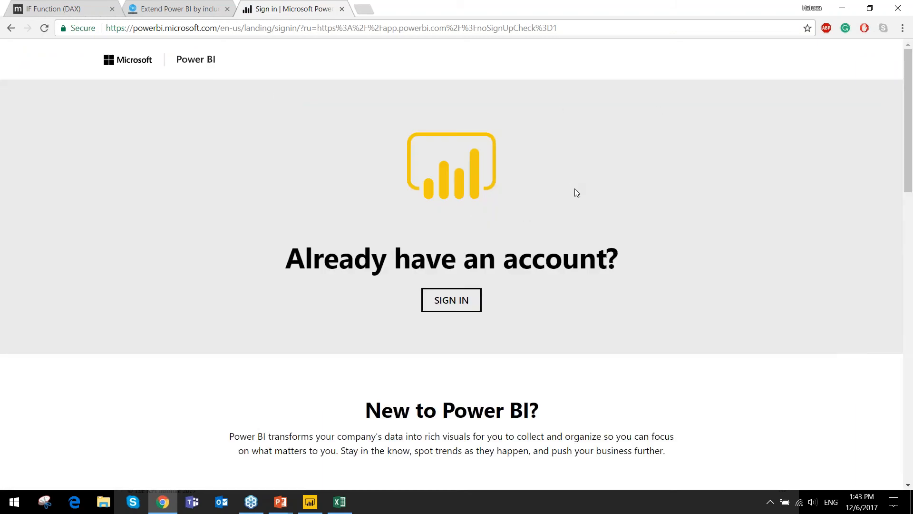
# - Start signing in to the Power BI service with another account and submit that account's e-mail address
pyautogui.scroll(-4, 574, 190)
pyautogui.scroll(4, 575, 193)
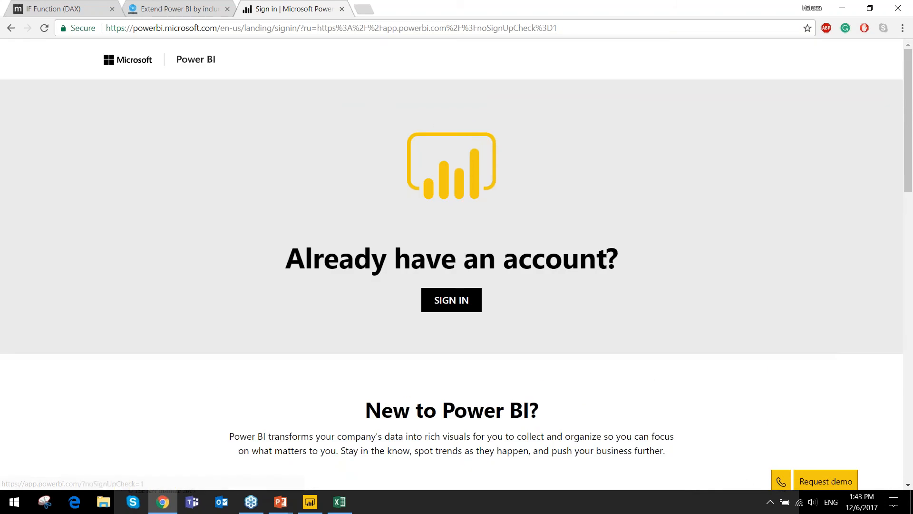
pyautogui.click(455, 293)
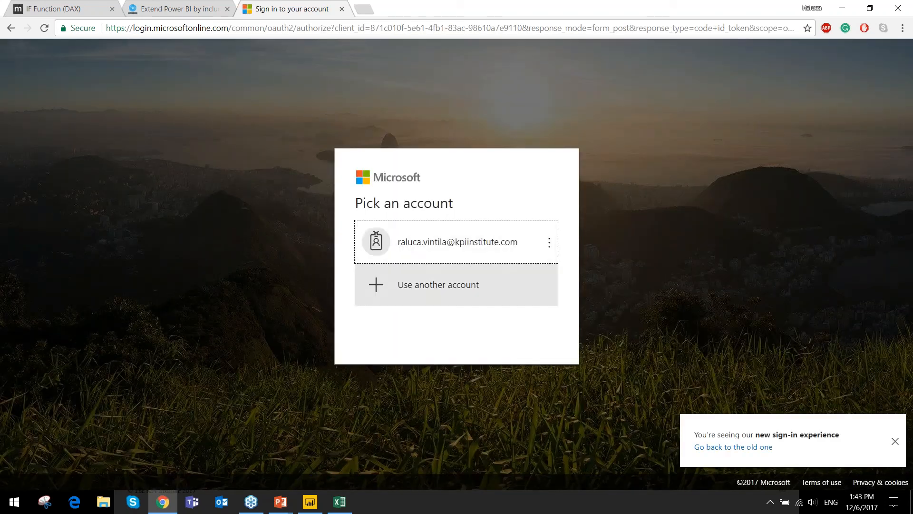
pyautogui.click(471, 281)
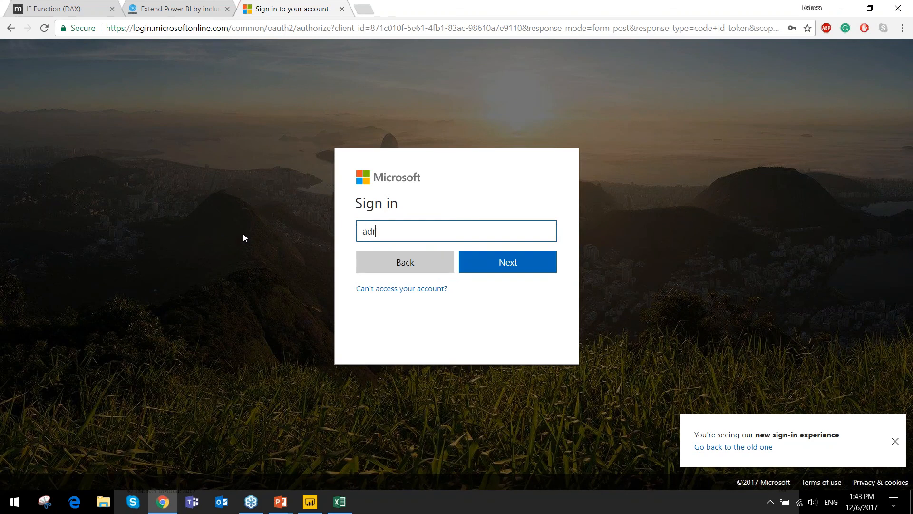
pyautogui.press('Return')
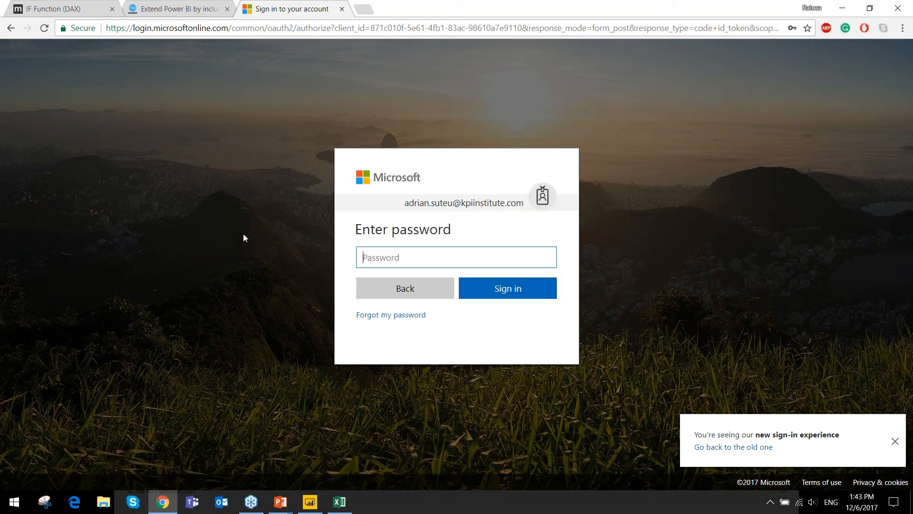
# - Enter the account password and choose to stay signed in
pyautogui.write('••••••••••')
pyautogui.press('Return')
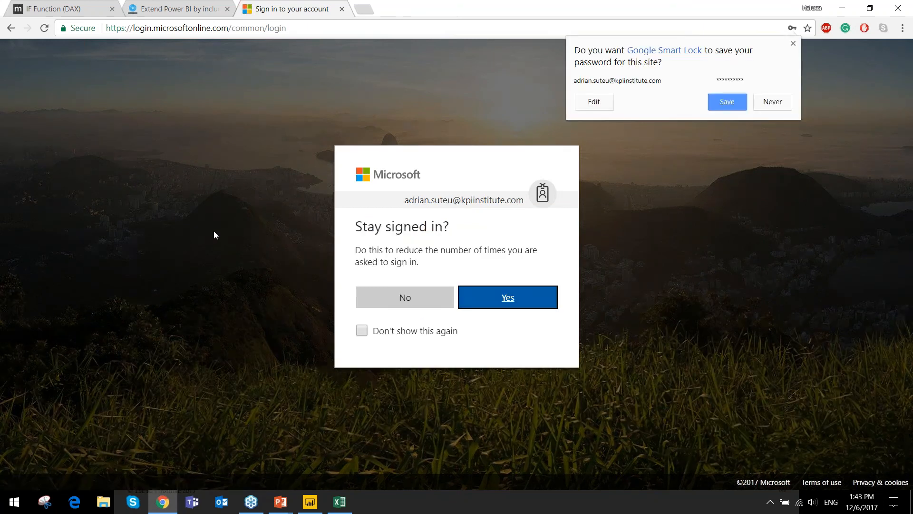
pyautogui.press('Return')
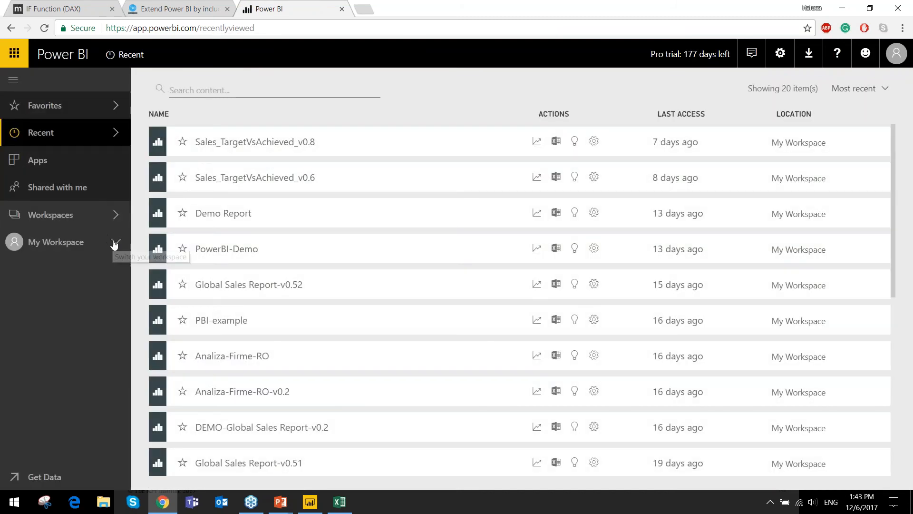
# - Expand My Workspace and open the published Demo-PBI report
pyautogui.click(115, 243)
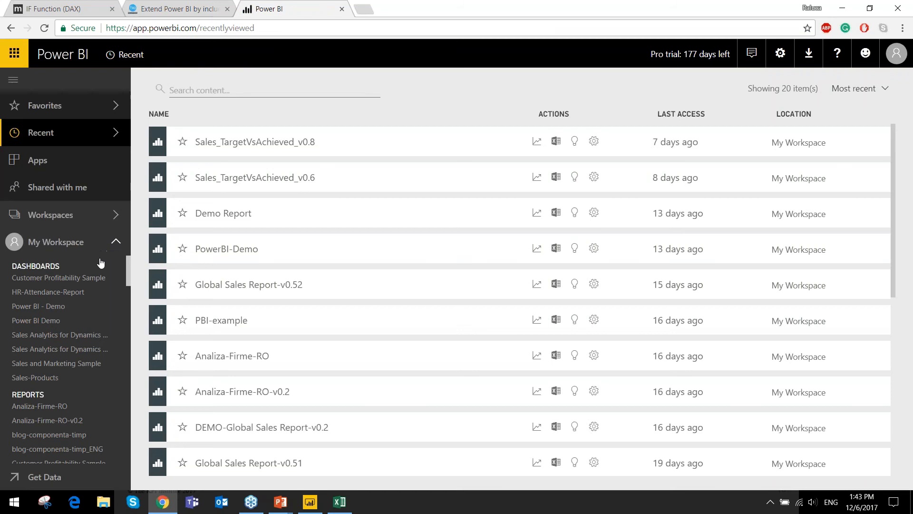
pyautogui.scroll(-1, 98, 340)
pyautogui.scroll(-2, 61, 348)
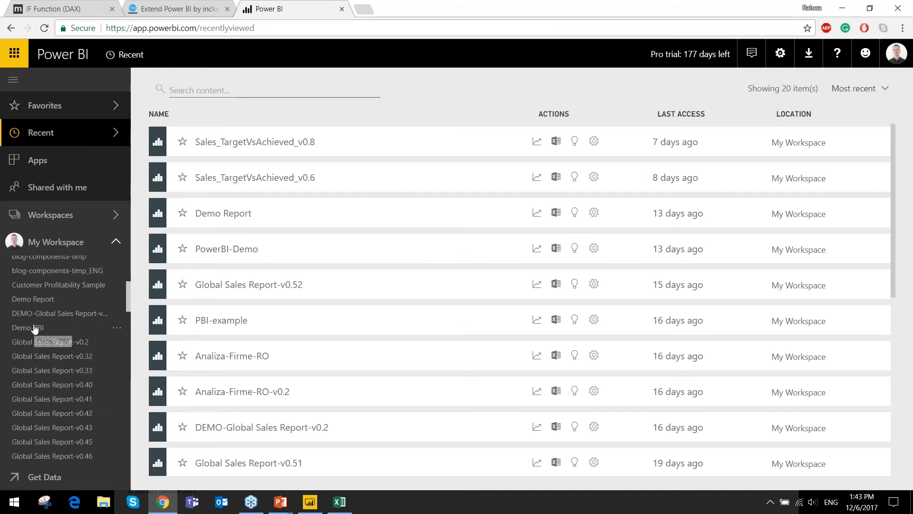
pyautogui.scroll(1, 55, 323)
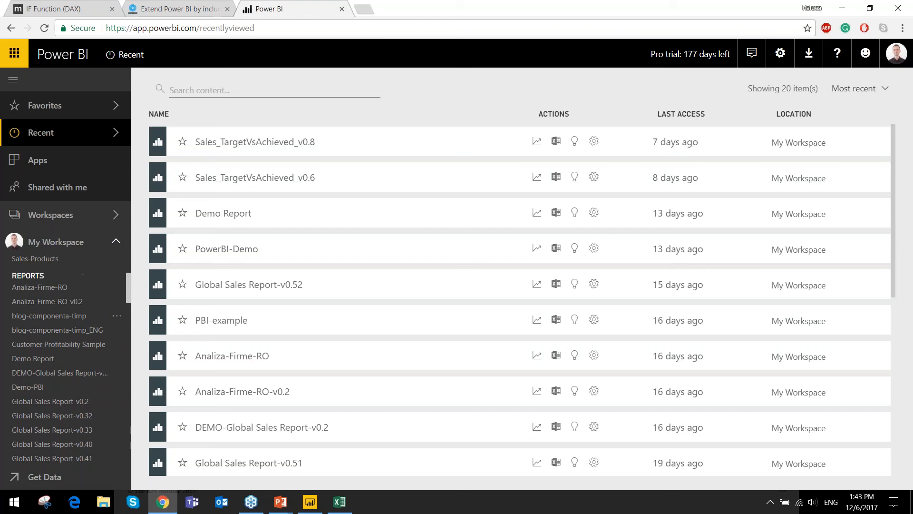
pyautogui.click(35, 388)
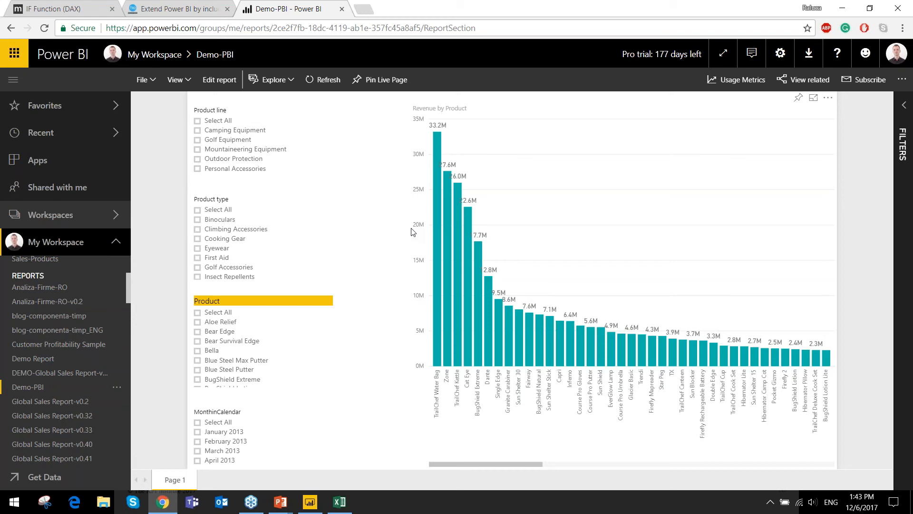
# - Publish the Demo-PBI report to the web by creating a public embed code for it
pyautogui.click(153, 82)
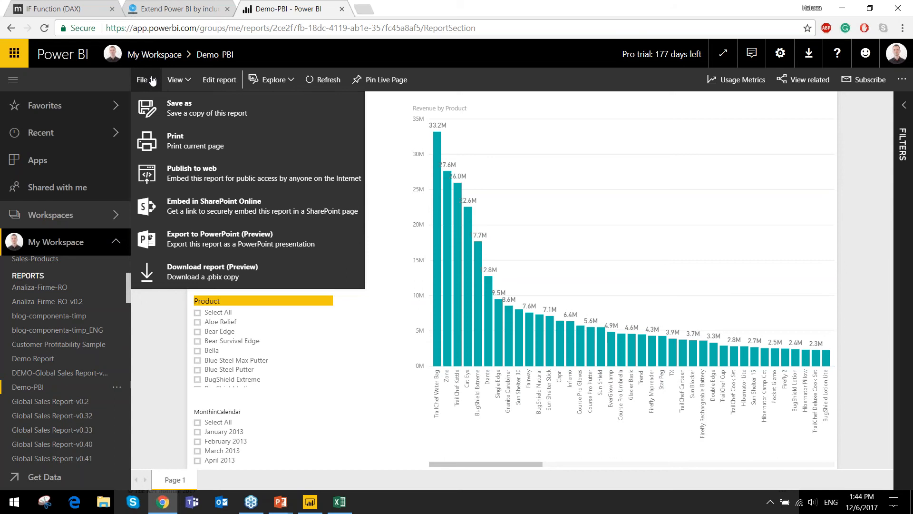
pyautogui.click(190, 173)
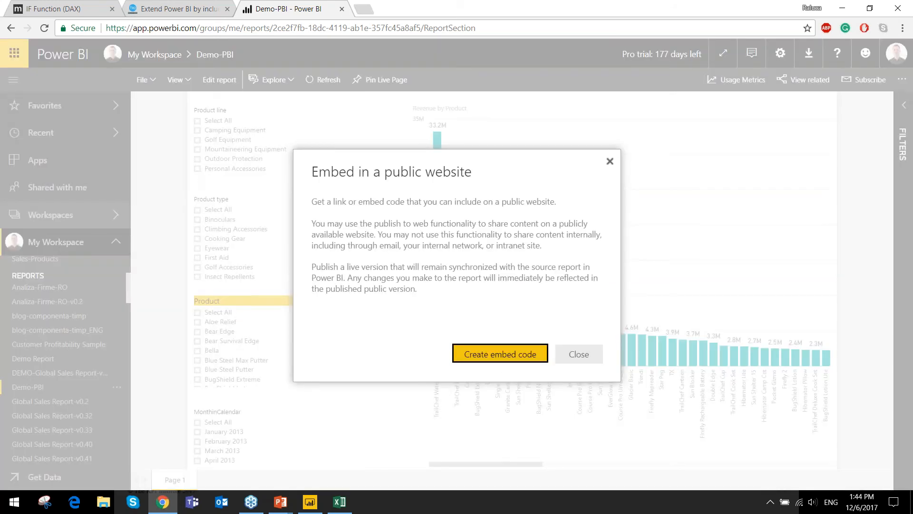
pyautogui.click(499, 353)
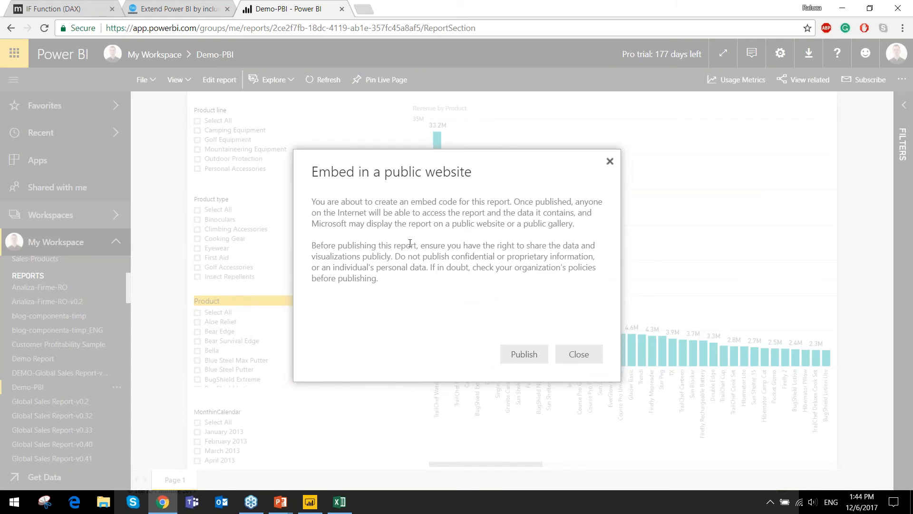
pyautogui.click(520, 355)
# - Copy the report's public e-mail link and load it in a new incognito window
pyautogui.click(391, 220)
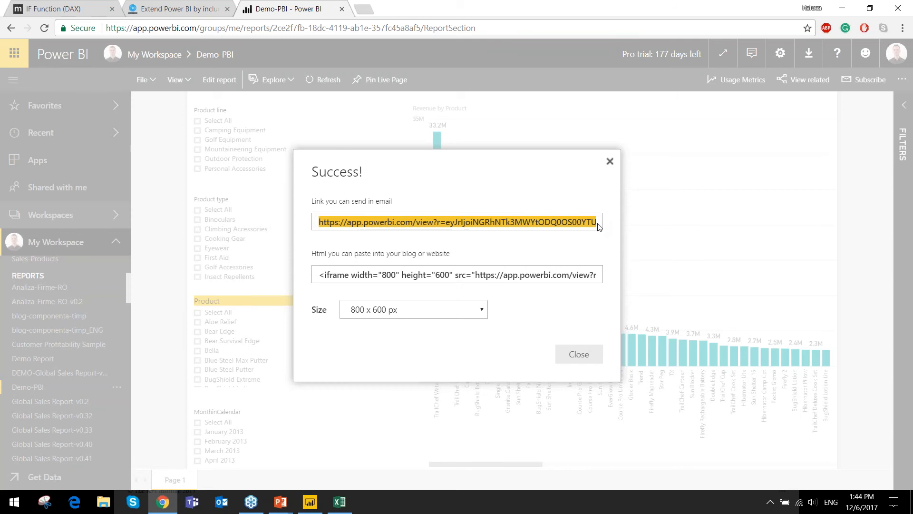
pyautogui.click(903, 28)
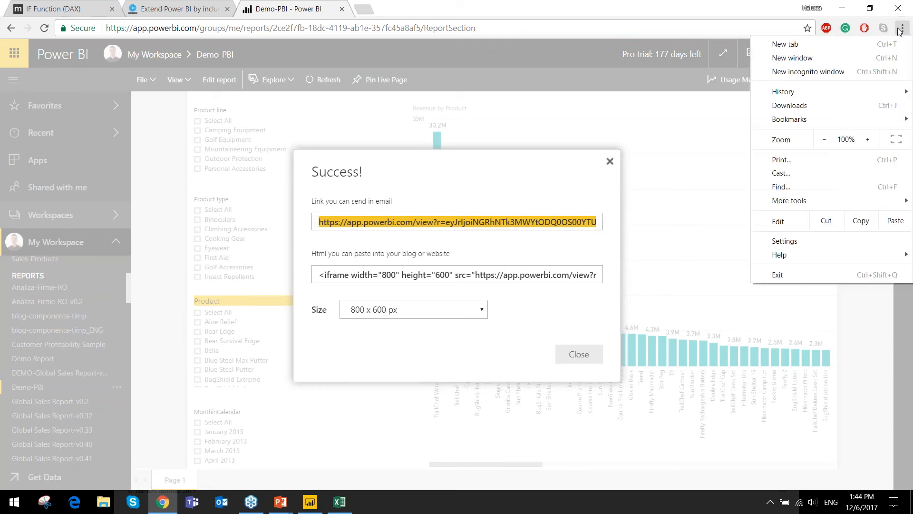
pyautogui.click(824, 78)
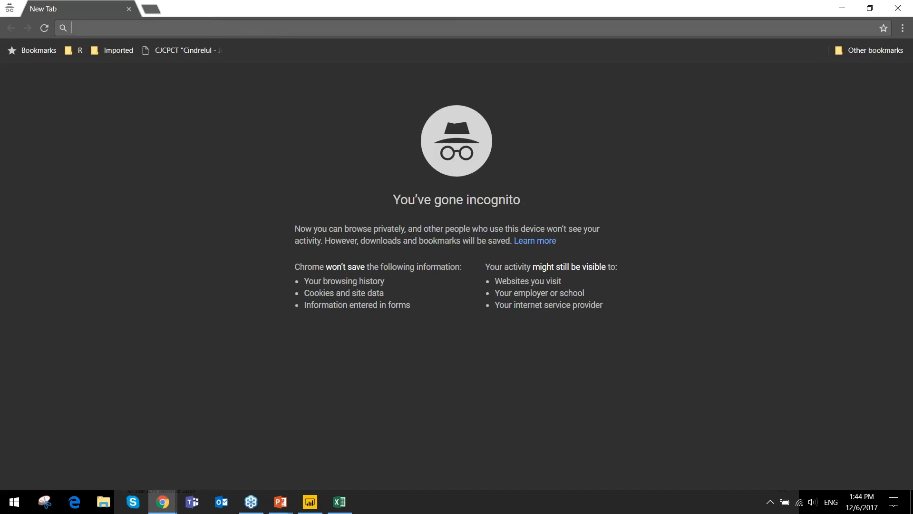
pyautogui.write('https://app.powerbi.com/view?r=eyJrIjoiNGRhNTk3MWYtODQ0OS00YTU3LWI2NWItMGU1ZWMwNDU2MGY1IiwidCI6ImQ2NGZjZTQwLTU5YjMtNGY2YS1iYTliLWYxNWY1YTk1MTM1NyIsImMiOjN9')
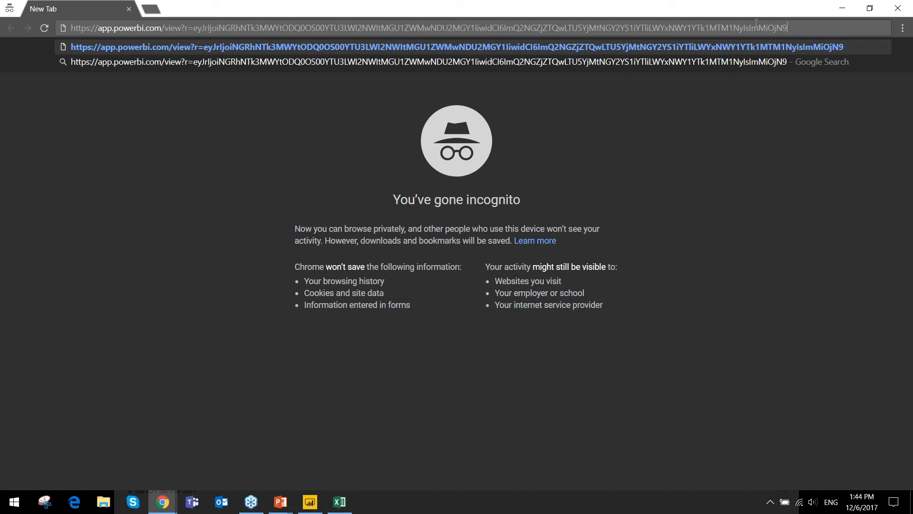
pyautogui.press('Return')
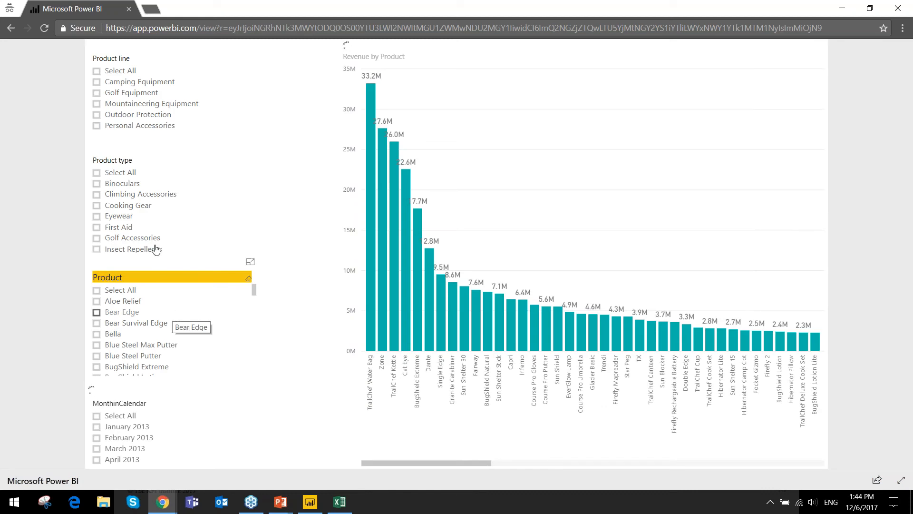
# - Filter the public report to the product types Climbing Accessories and Eyewear, and clear both selections again
pyautogui.click(139, 195)
pyautogui.click(138, 217)
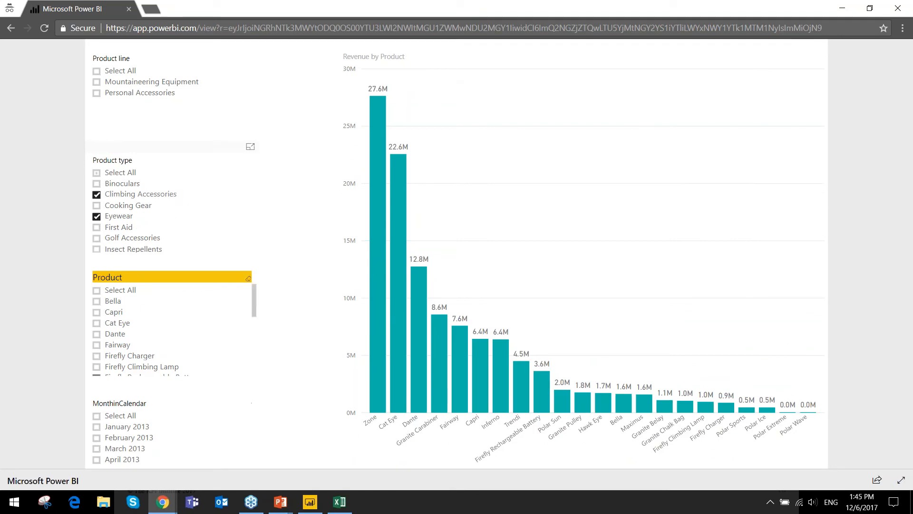
pyautogui.click(138, 196)
pyautogui.click(126, 219)
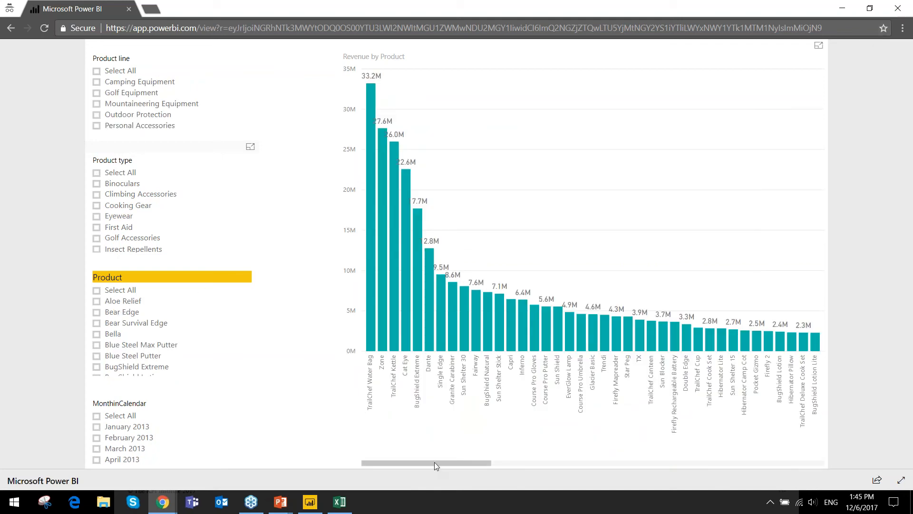
pyautogui.moveTo(434, 462); pyautogui.dragTo(263, 472)
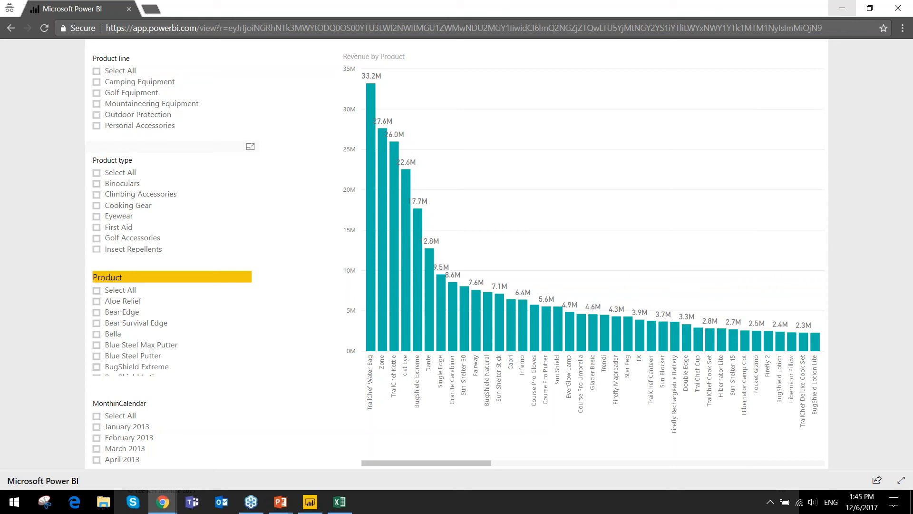
# - Minimize the incognito window, examine the report's HTML embed code, and bring up the TKI Solutions article on extending Power BI
pyautogui.click(834, 5)
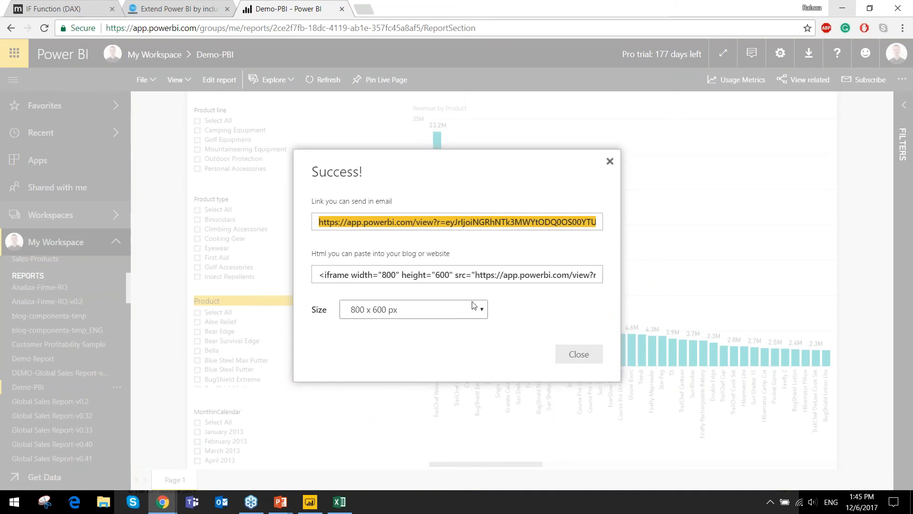
pyautogui.press('Tab')
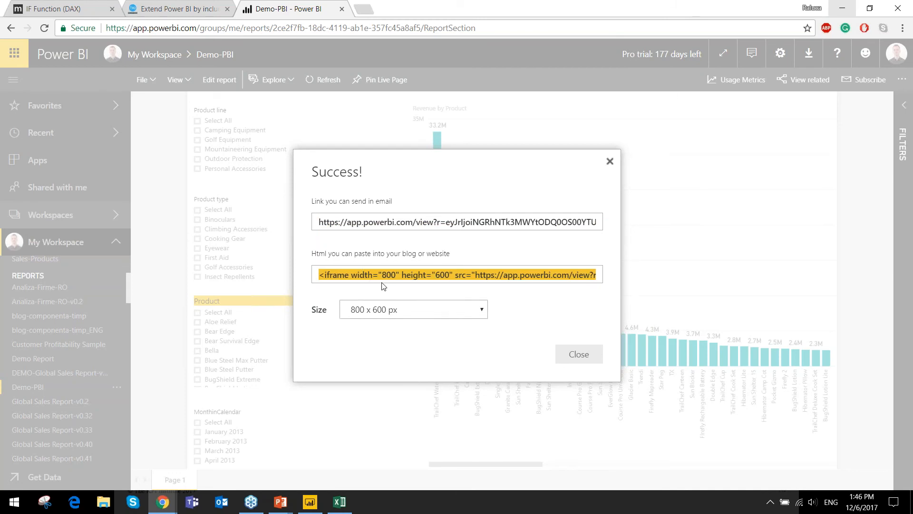
pyautogui.click(321, 276)
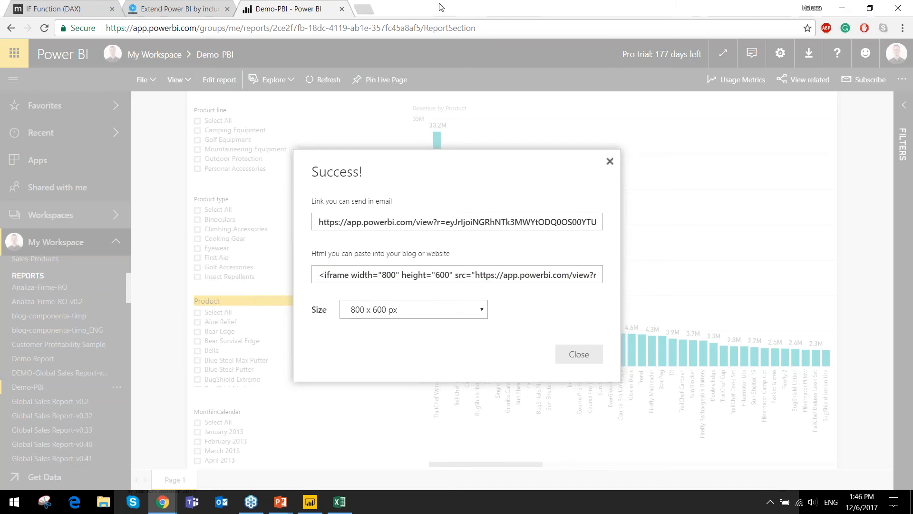
pyautogui.click(149, 4)
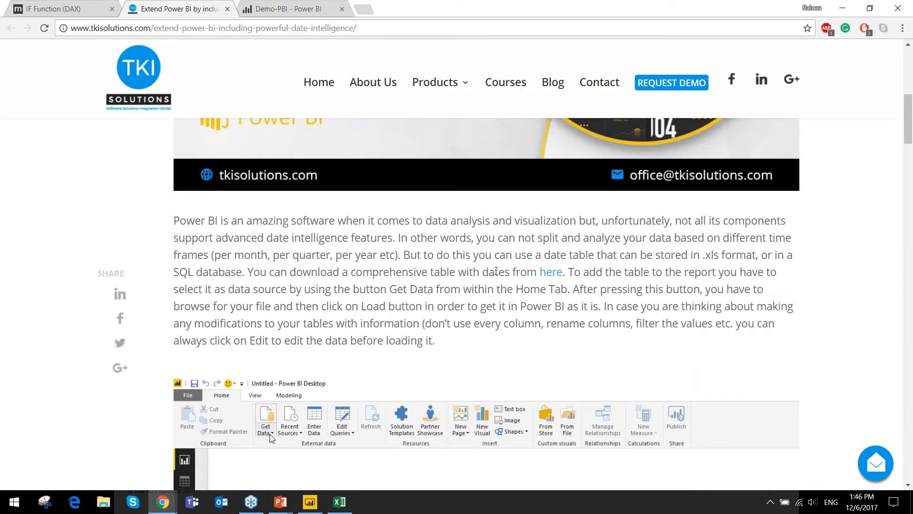
# - Read through the TKI Solutions article down to the embedded Power BI report and examine its charts and available filters
pyautogui.scroll(-15, 457, 285)
pyautogui.scroll(-20, 485, 305)
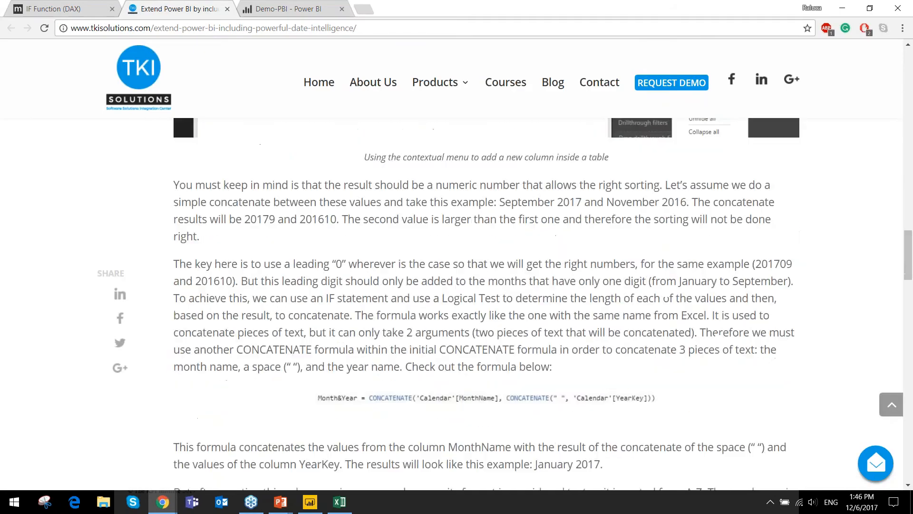
pyautogui.scroll(-7, 372, 305)
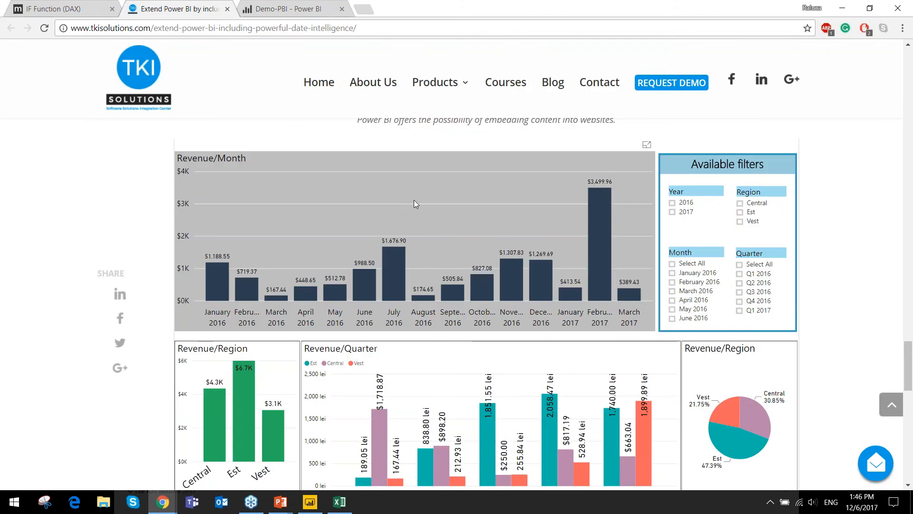
pyautogui.scroll(1, 567, 251)
pyautogui.scroll(-3, 753, 277)
pyautogui.scroll(2, 549, 183)
pyautogui.scroll(2, 537, 189)
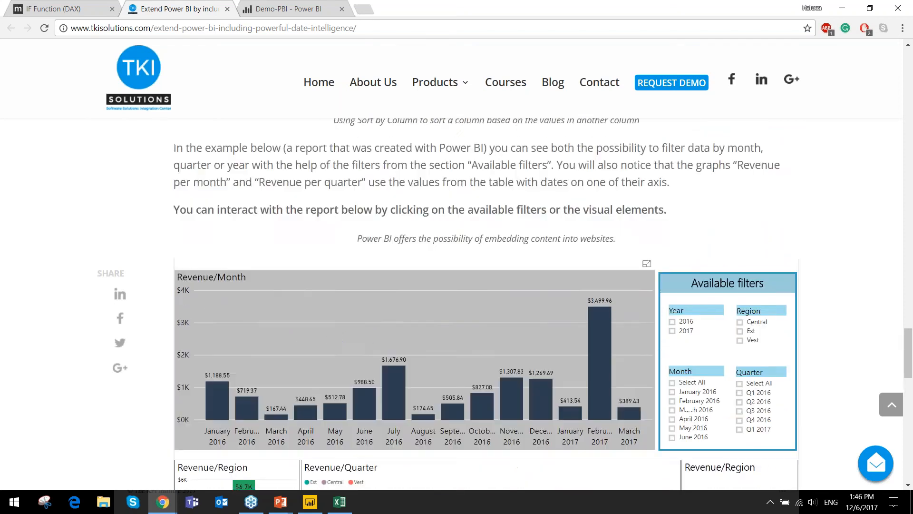
pyautogui.scroll(-2, 492, 167)
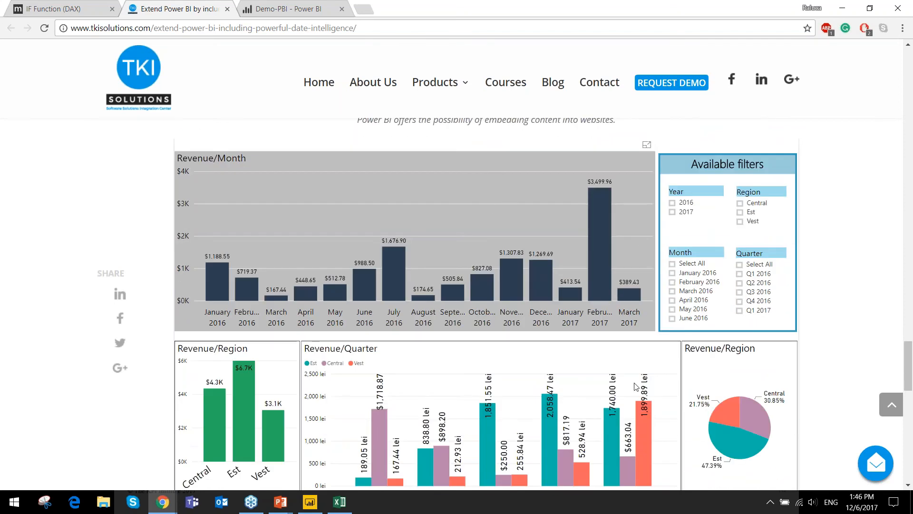
pyautogui.scroll(-1, 586, 303)
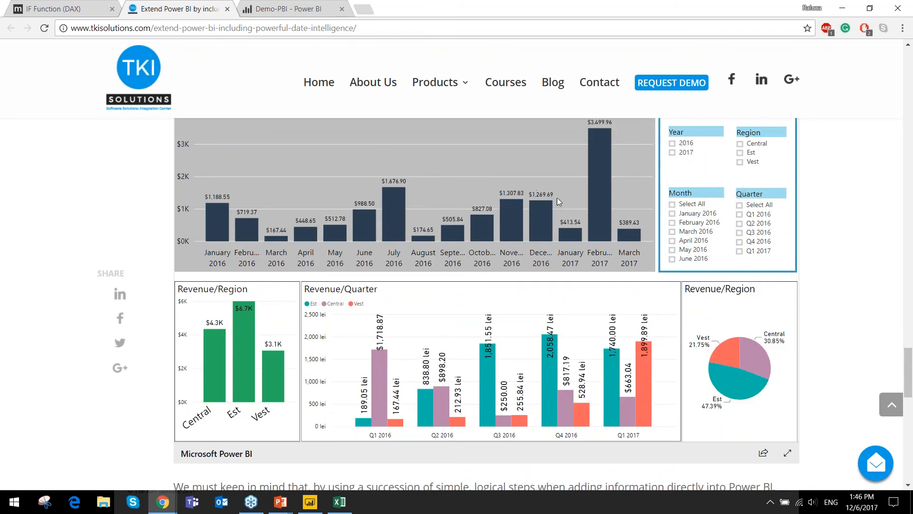
# - Filter the embedded report to February, March and April 2016, switch to all months, and clear the month selection again
pyautogui.click(677, 223)
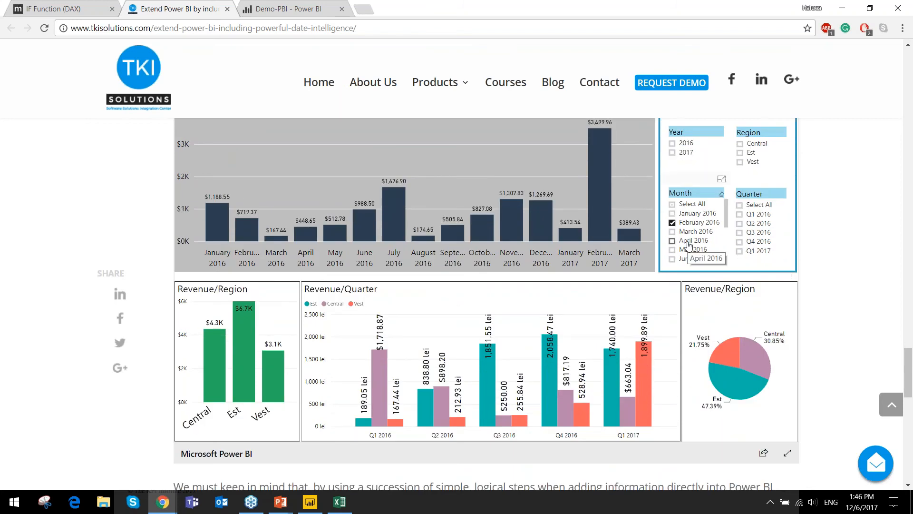
pyautogui.click(690, 242)
pyautogui.click(693, 236)
pyautogui.scroll(1, 693, 236)
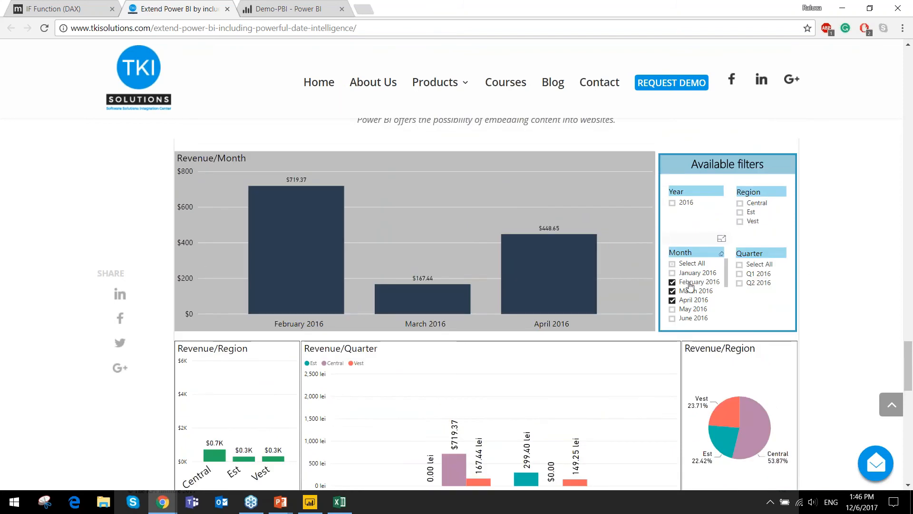
pyautogui.click(685, 264)
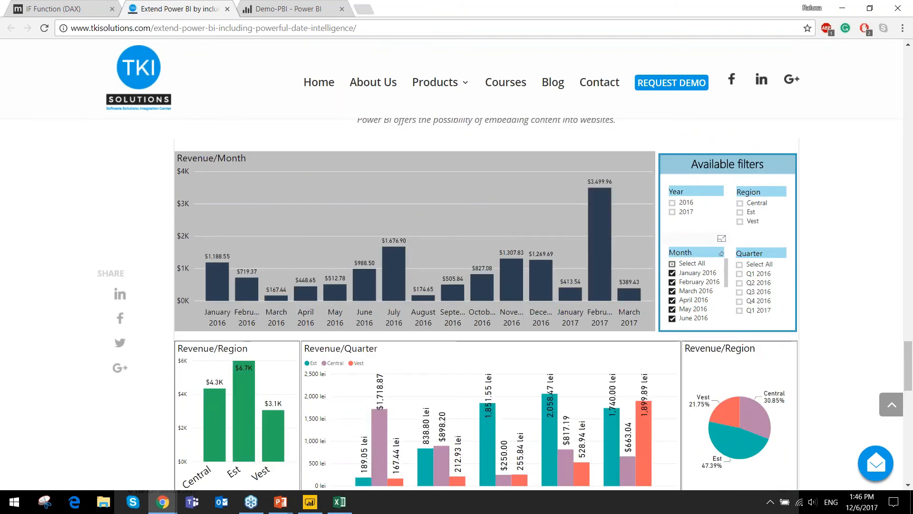
pyautogui.click(693, 264)
pyautogui.scroll(-2, 867, 193)
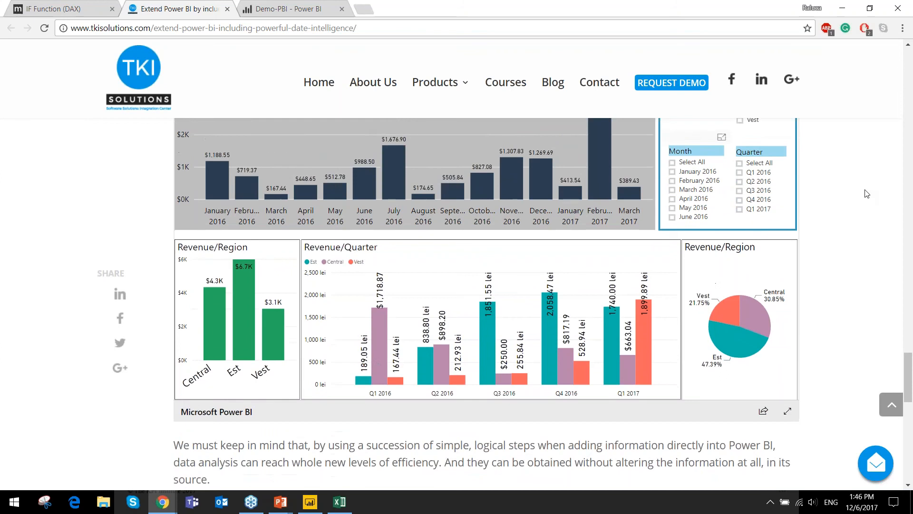
pyautogui.scroll(1, 867, 193)
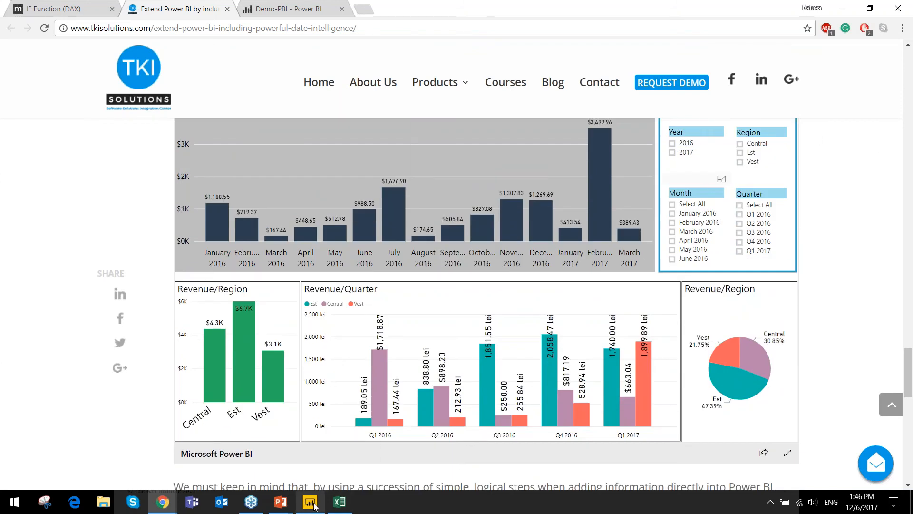
# - Switch to the running PowerPoint slide show of the webinar deck and end it
pyautogui.moveTo(280, 502)
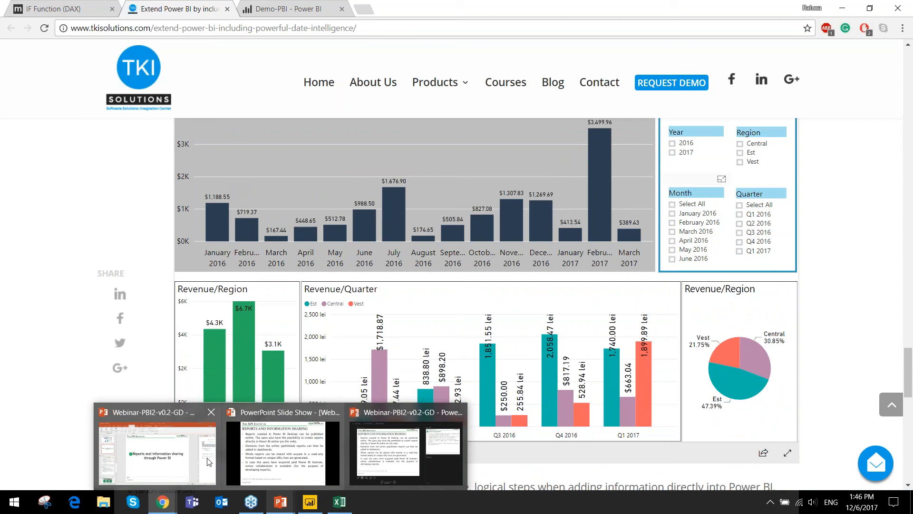
pyautogui.moveTo(208, 462)
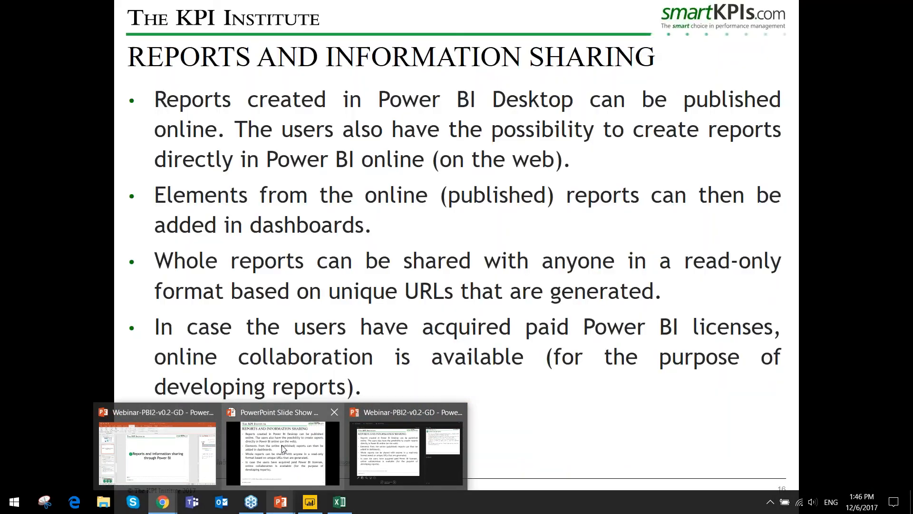
pyautogui.click(283, 452)
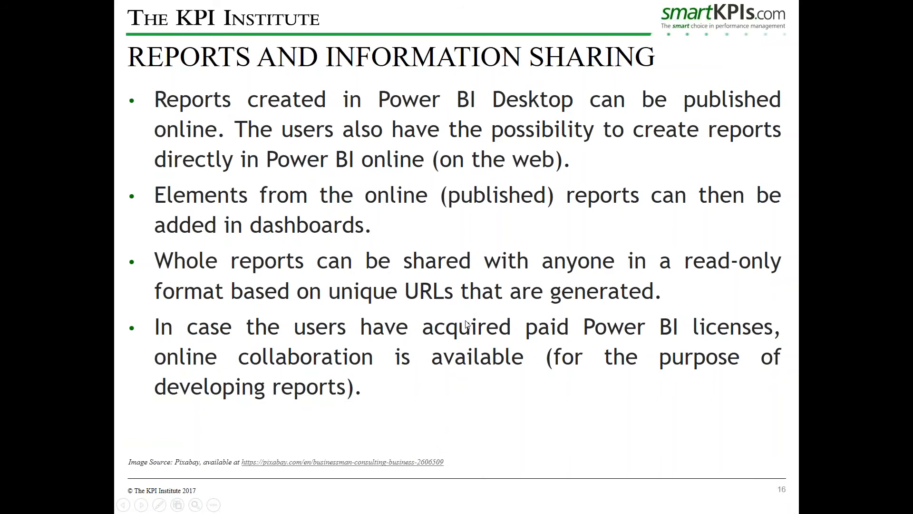
pyautogui.press('Escape')
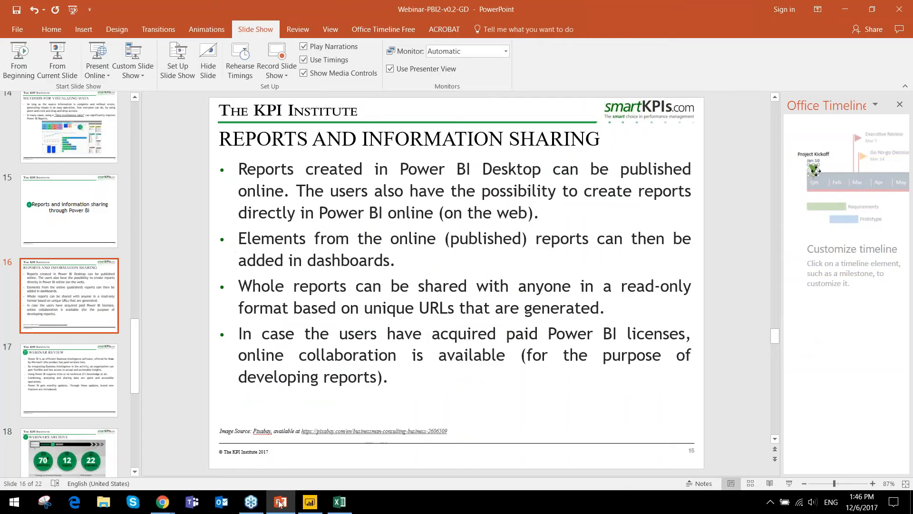
# - Switch to Power BI Desktop and widen the Revenue by Product chart leftward up to the slicers
pyautogui.click(310, 502)
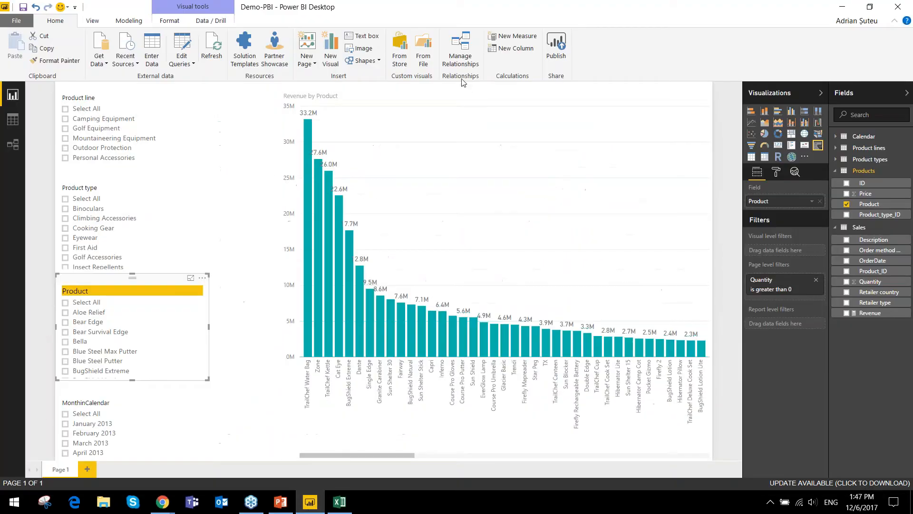
pyautogui.click(462, 88)
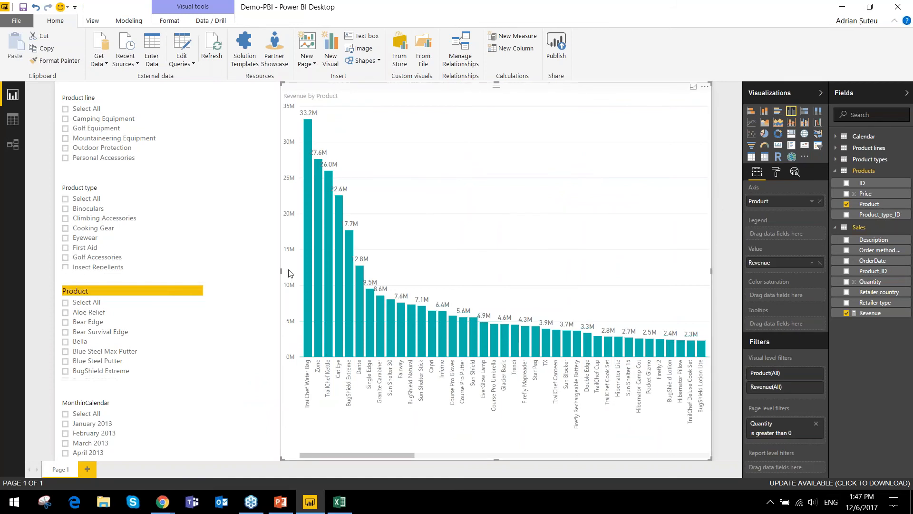
pyautogui.moveTo(281, 271); pyautogui.dragTo(195, 270)
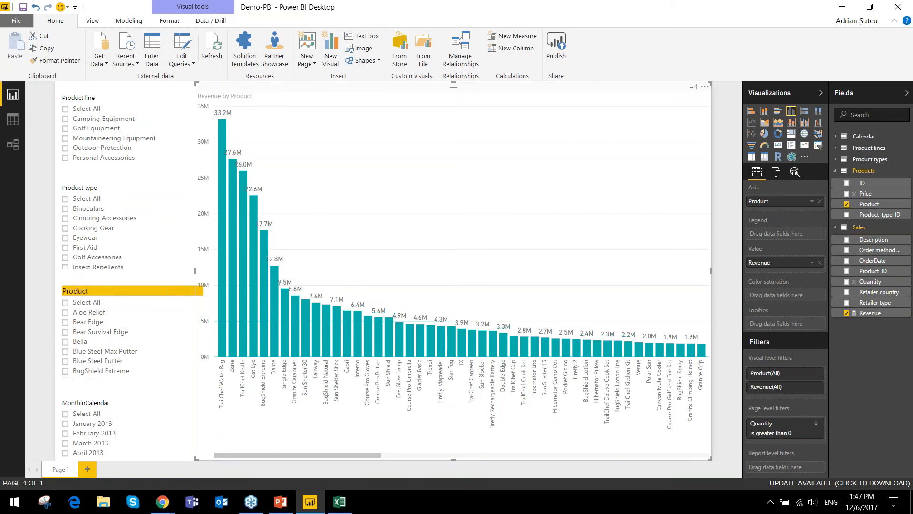
# - Try red and black as the default data color of the Revenue by Product chart, and set it back to teal
pyautogui.click(776, 174)
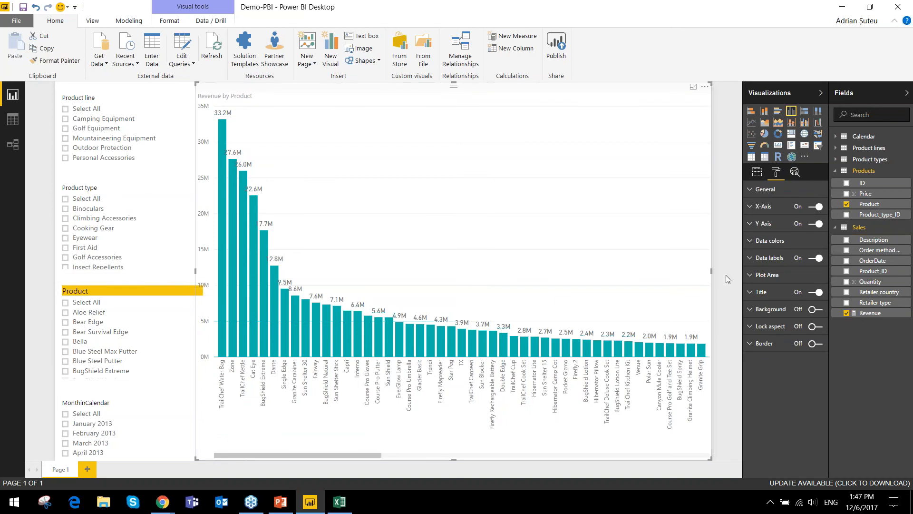
pyautogui.click(756, 242)
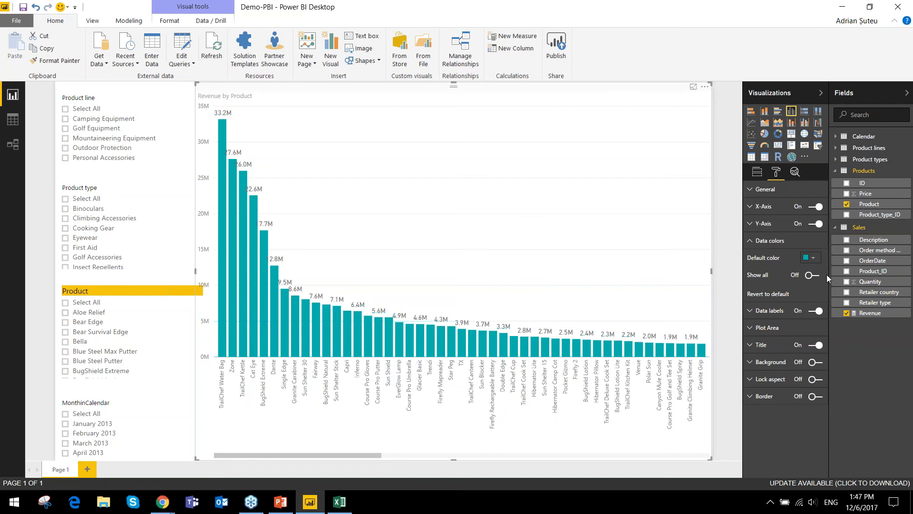
pyautogui.click(809, 257)
pyautogui.click(780, 283)
pyautogui.click(808, 261)
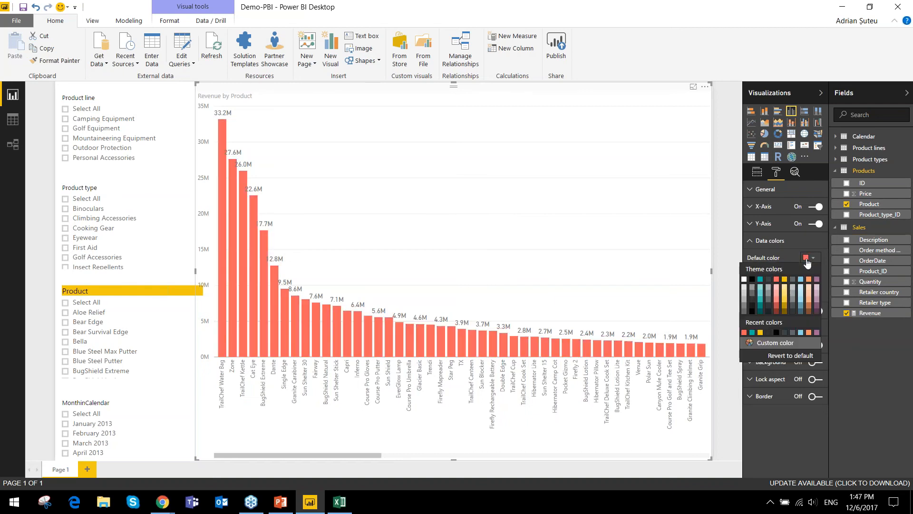
pyautogui.click(753, 280)
pyautogui.click(810, 257)
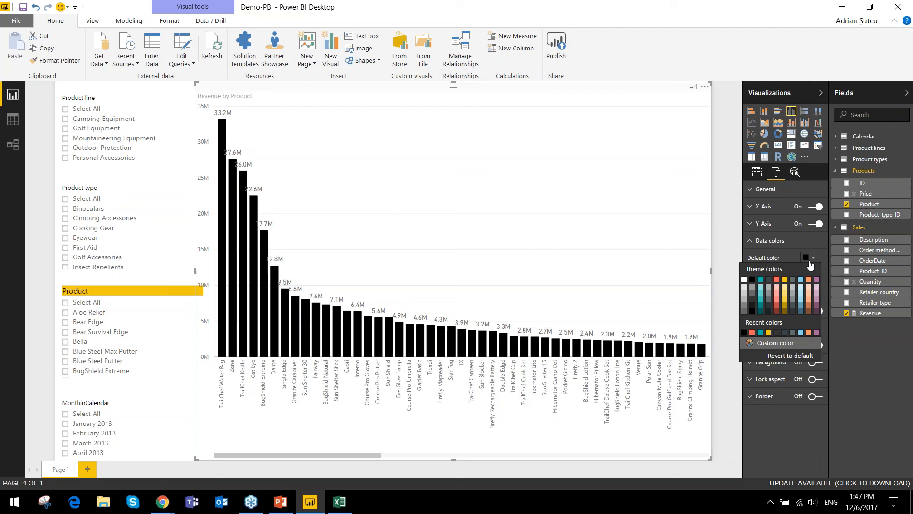
pyautogui.click(759, 289)
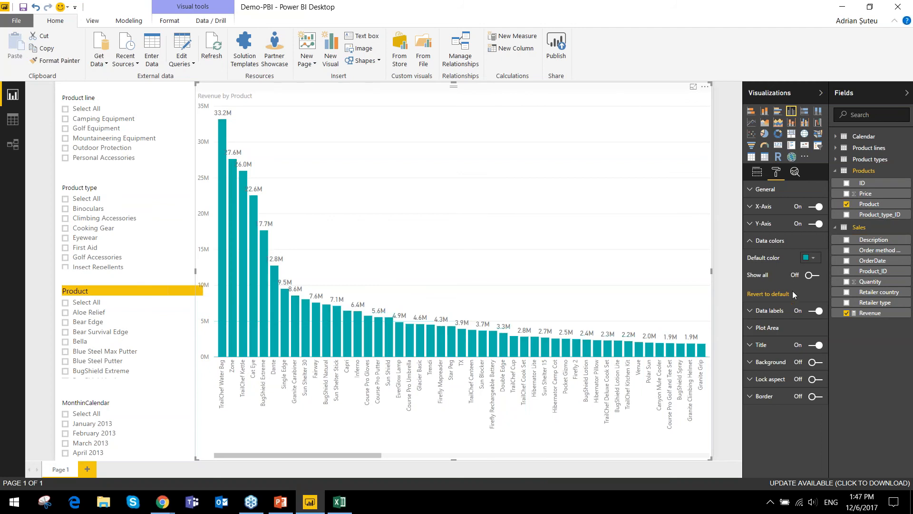
# - Set the chart's data labels to black and their display units to Thousands
pyautogui.click(758, 311)
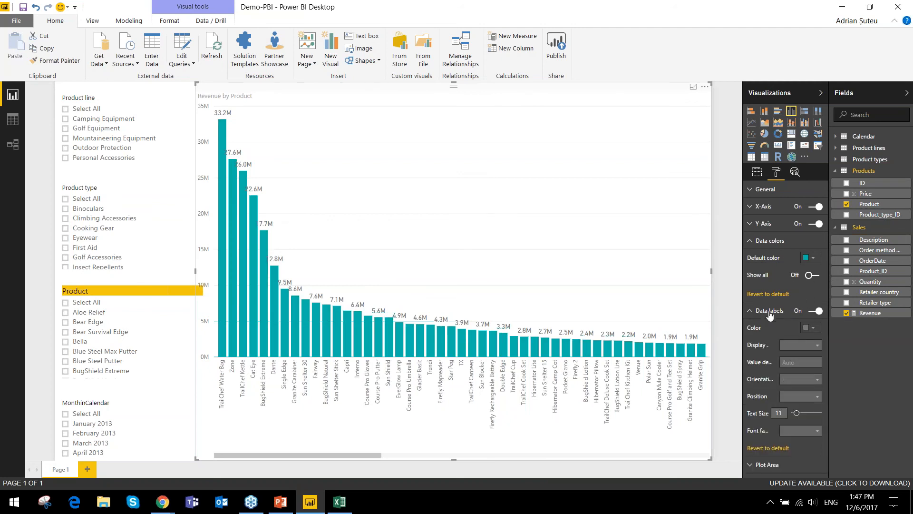
pyautogui.click(811, 327)
pyautogui.click(752, 350)
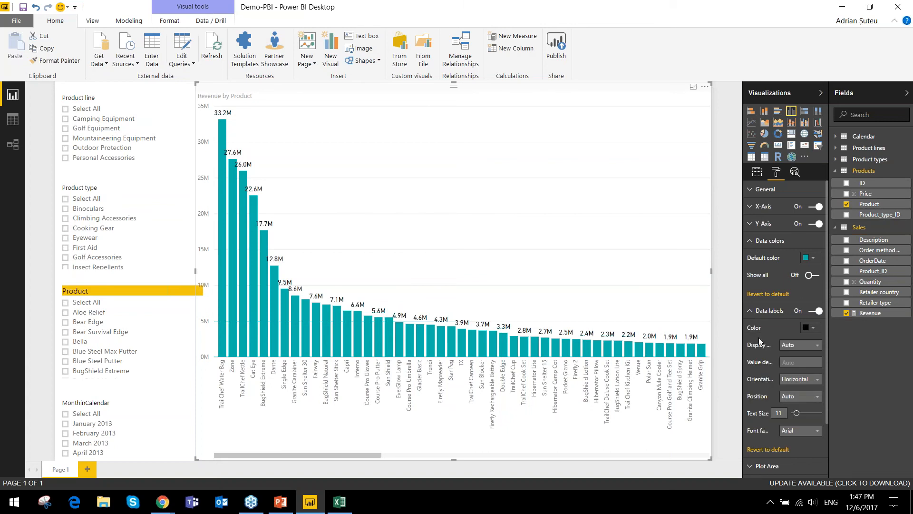
pyautogui.scroll(-1, 778, 321)
pyautogui.click(800, 297)
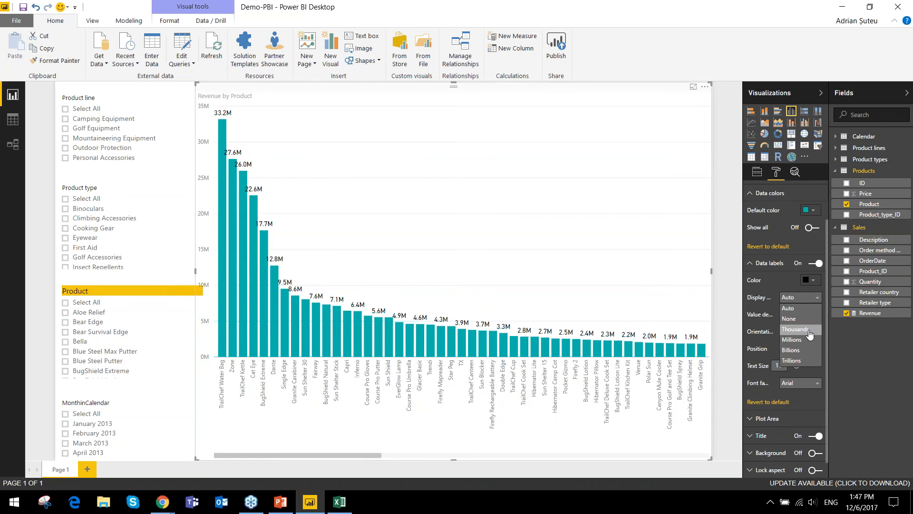
pyautogui.click(810, 335)
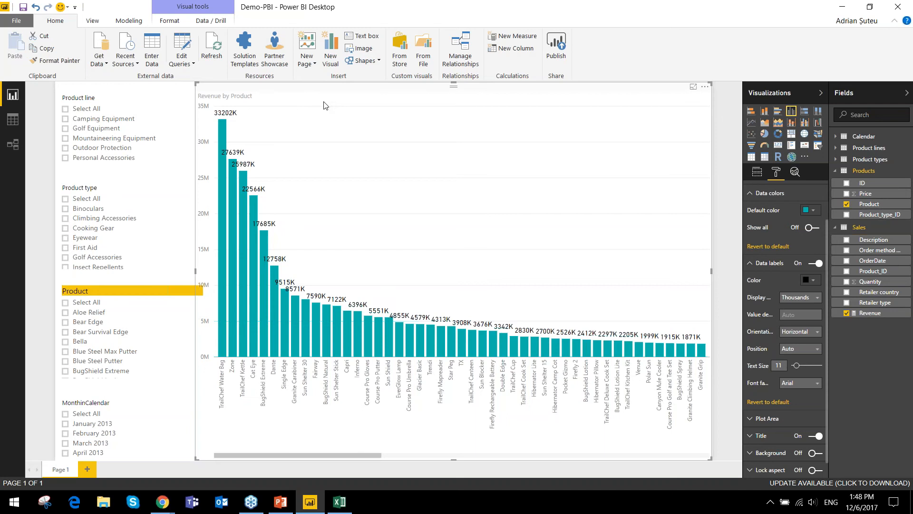
# - Turn off the title of the Revenue by Product chart and collapse the data label and data color settings
pyautogui.click(761, 267)
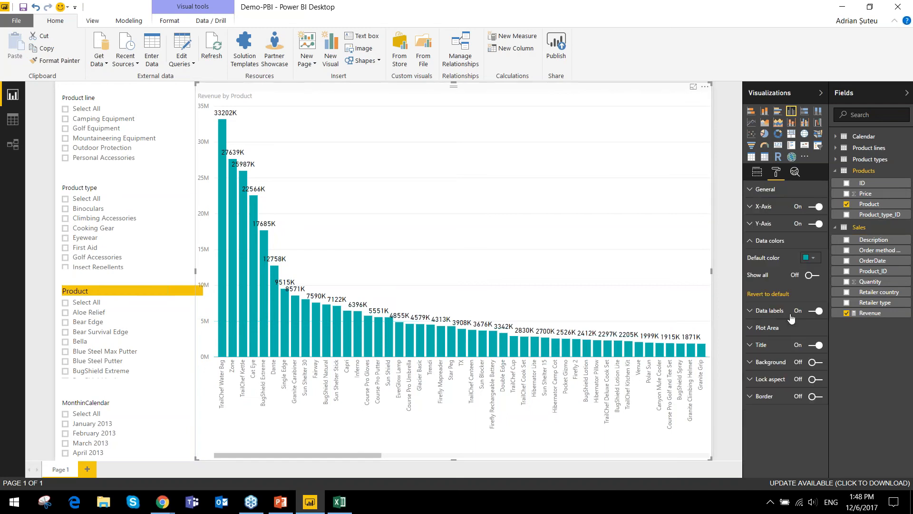
pyautogui.click(785, 329)
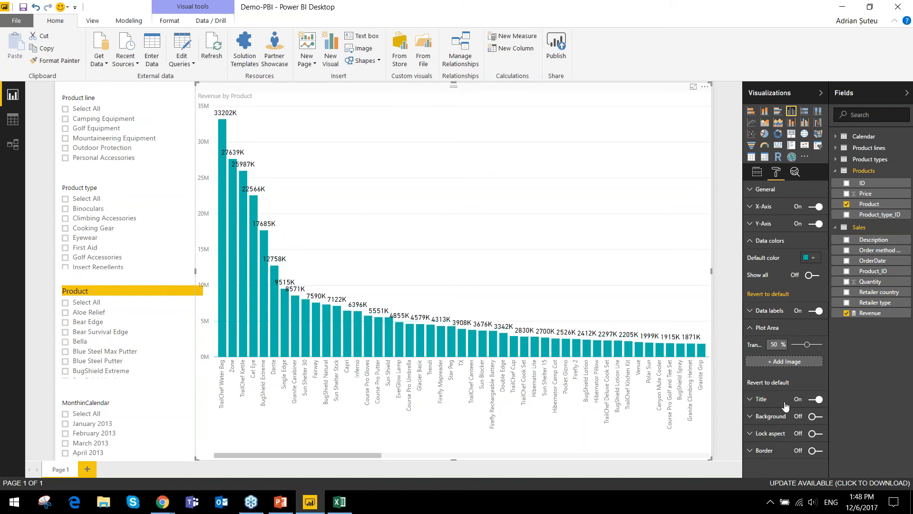
pyautogui.click(812, 400)
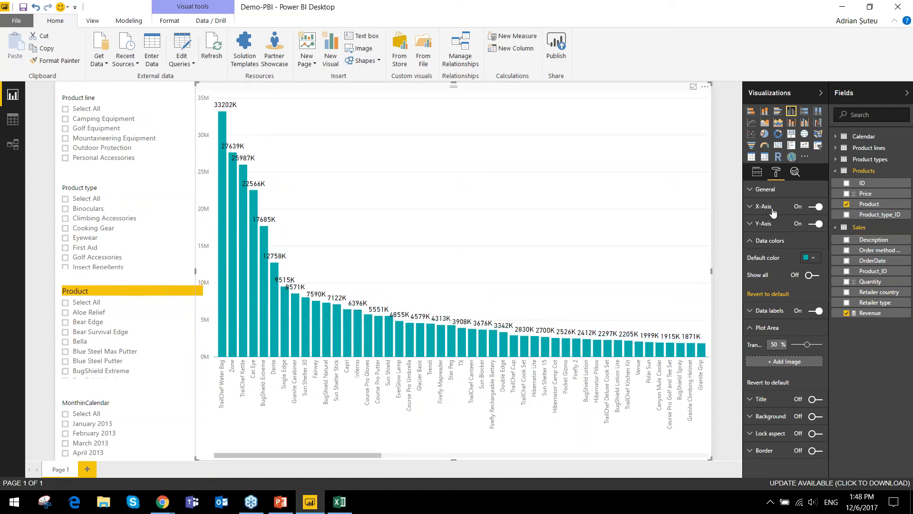
pyautogui.click(755, 246)
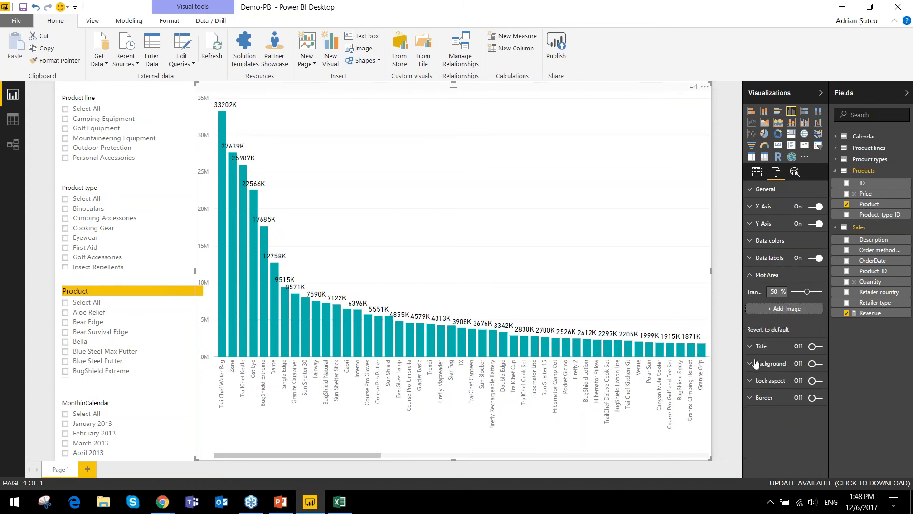
# - Try out the chart's border by toggling it on and off
pyautogui.click(758, 402)
pyautogui.click(821, 399)
pyautogui.click(821, 400)
pyautogui.click(818, 400)
# - Review the analytics reference lines available for the chart and return to its field settings
pyautogui.click(795, 174)
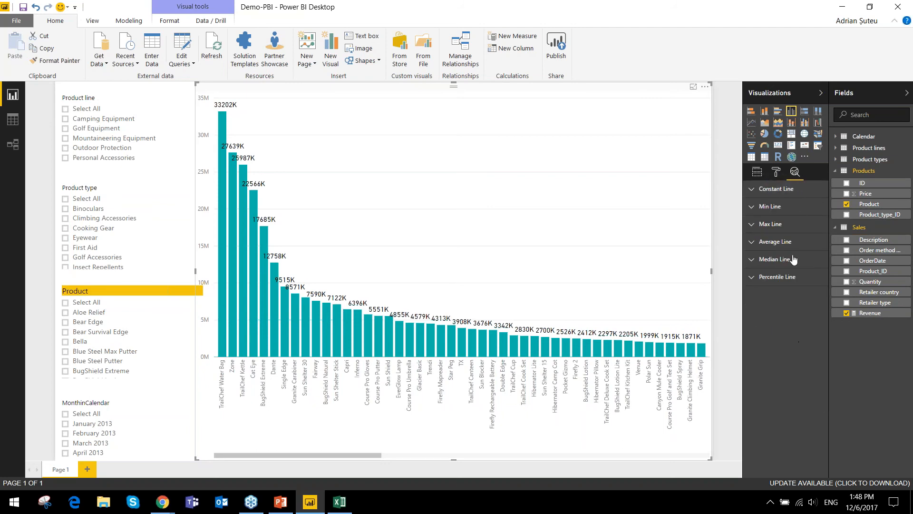
pyautogui.click(757, 173)
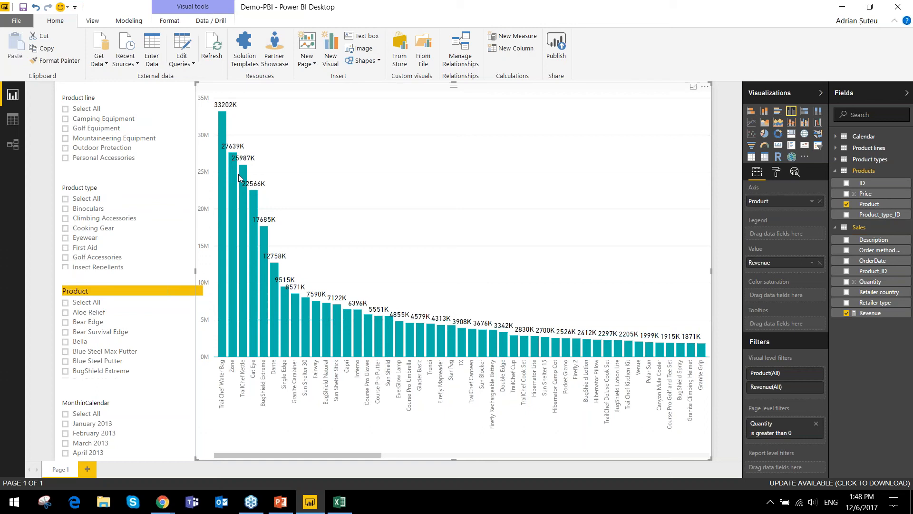
# - Format the Revenue measure as currency using $ English (United States) and reselect the revenue chart
pyautogui.moveTo(245, 189)
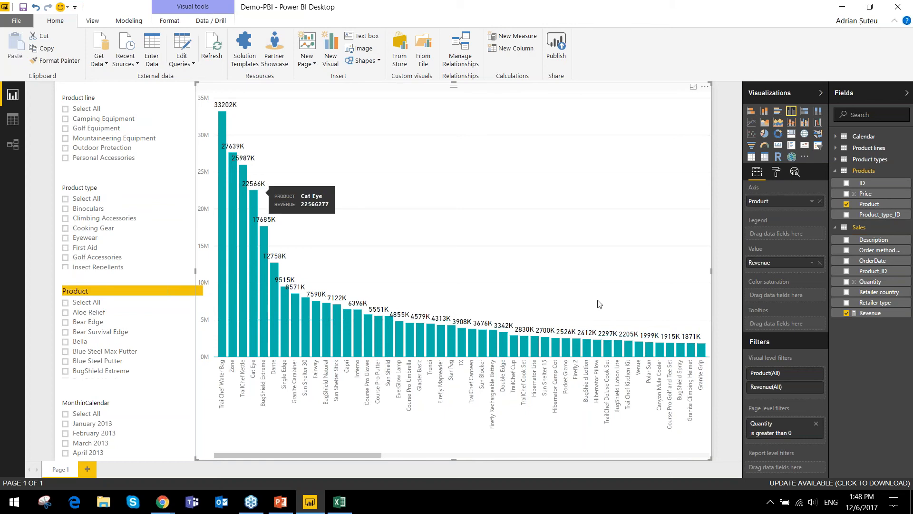
pyautogui.click(869, 314)
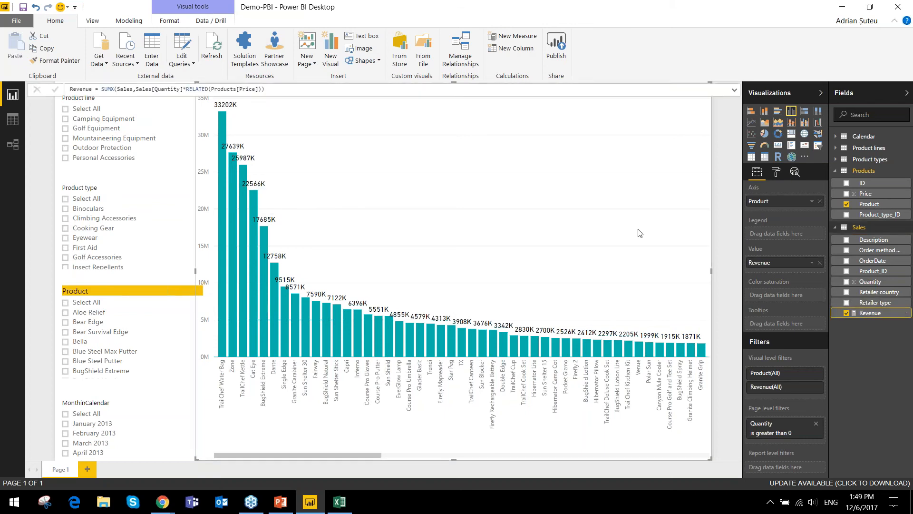
pyautogui.click(172, 22)
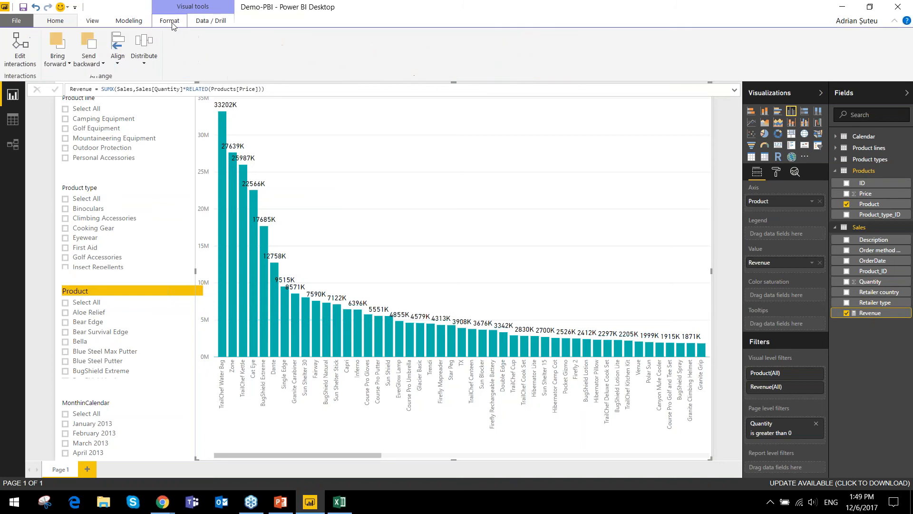
pyautogui.click(129, 22)
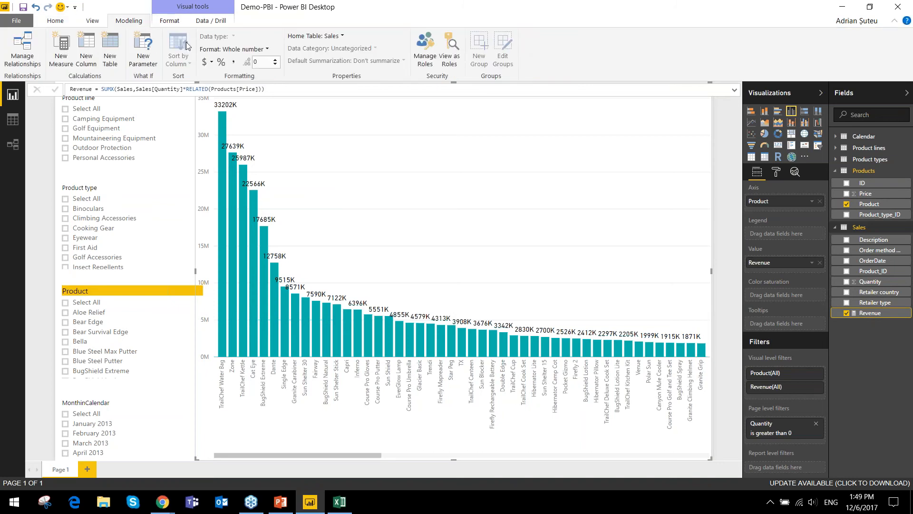
pyautogui.click(261, 50)
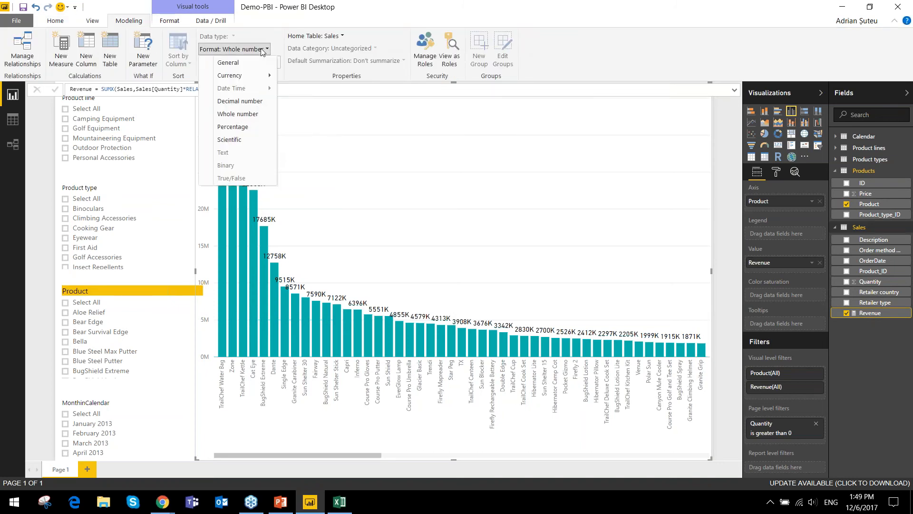
pyautogui.click(269, 78)
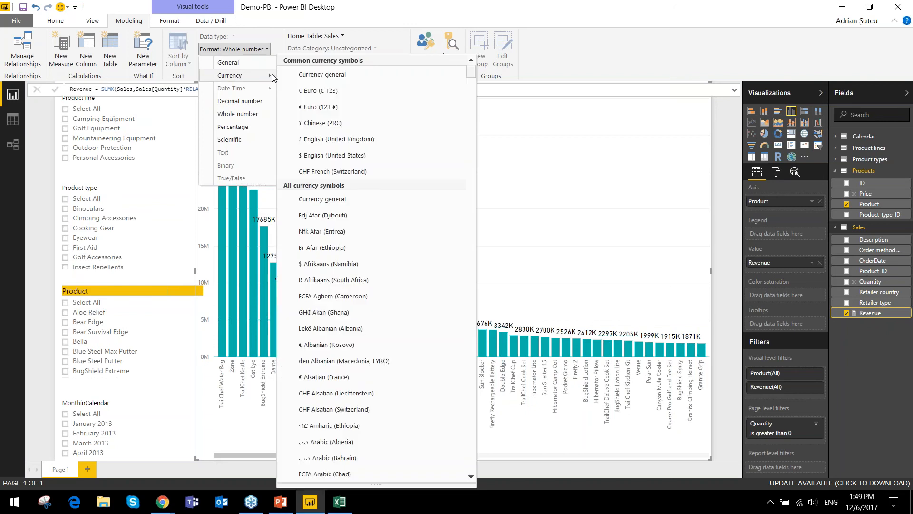
pyautogui.click(372, 157)
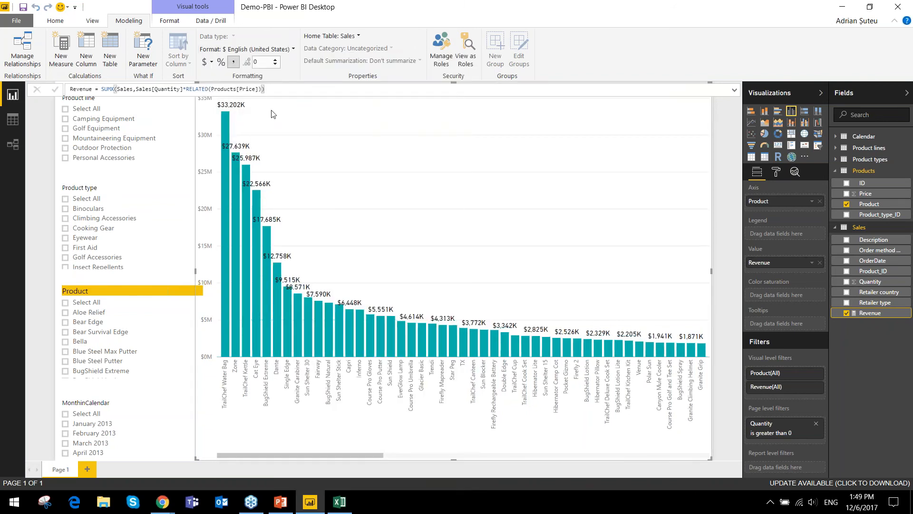
pyautogui.click(164, 177)
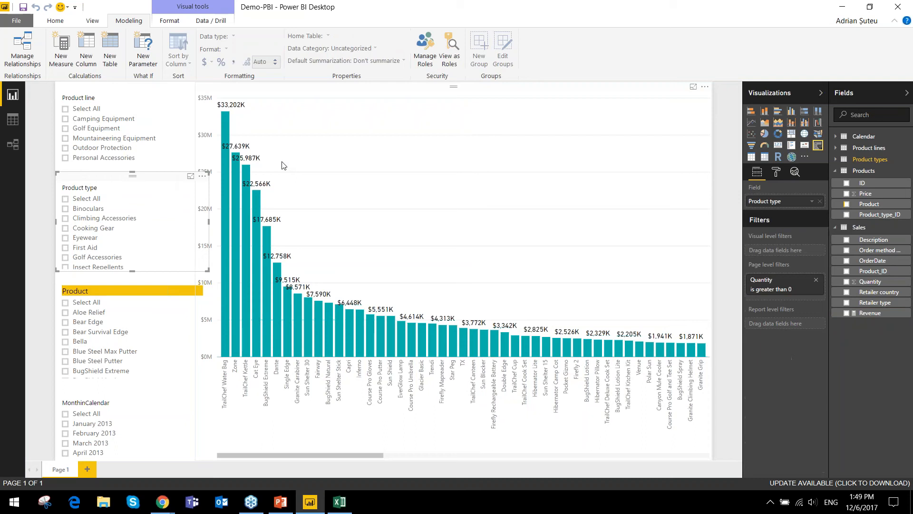
pyautogui.click(225, 96)
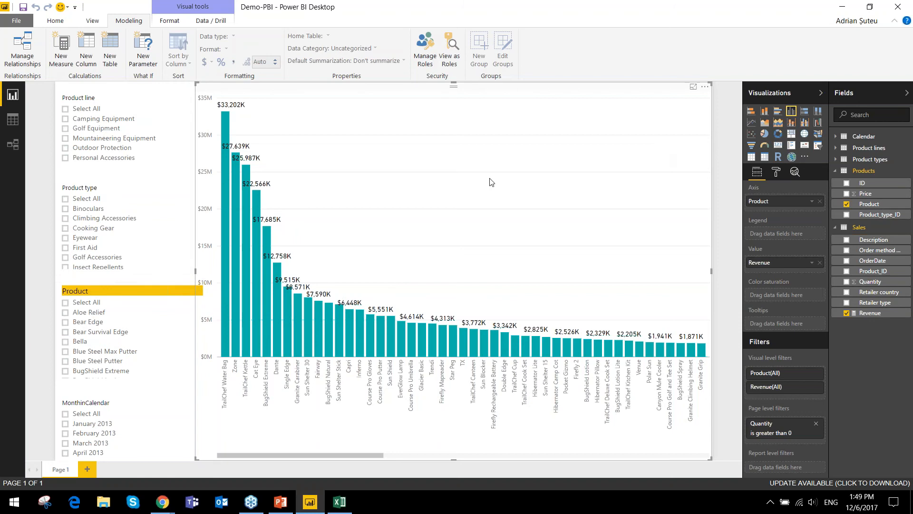
# - Filter the report to Bear Edge, Bella and Bear Survival Edge with the Product slicer
pyautogui.click(100, 324)
pyautogui.keyDown('ctrl'); pyautogui.click(90, 339); pyautogui.keyUp('ctrl')
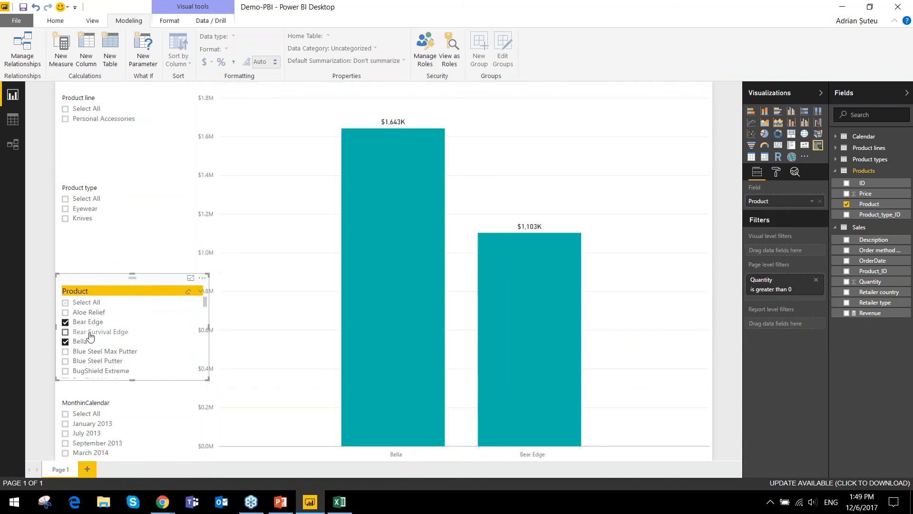
pyautogui.keyDown('ctrl'); pyautogui.click(91, 333); pyautogui.keyUp('ctrl')
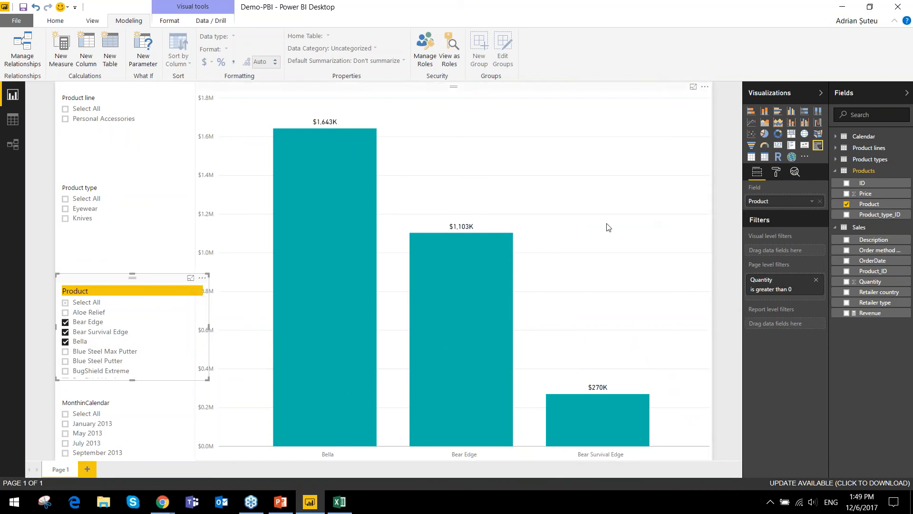
# - Convert the revenue column chart to a pie chart, keeping the Product slicer as a slicer
pyautogui.click(766, 135)
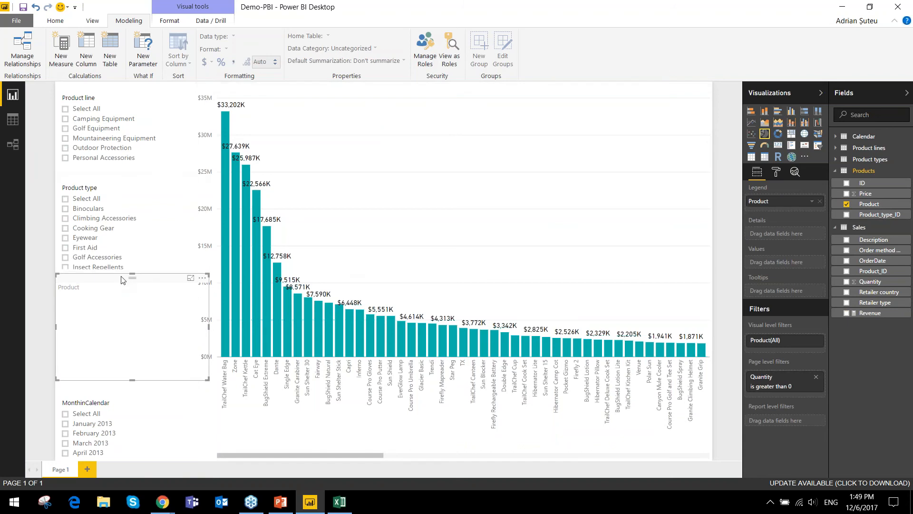
pyautogui.hotkey('ctrl', 'z')
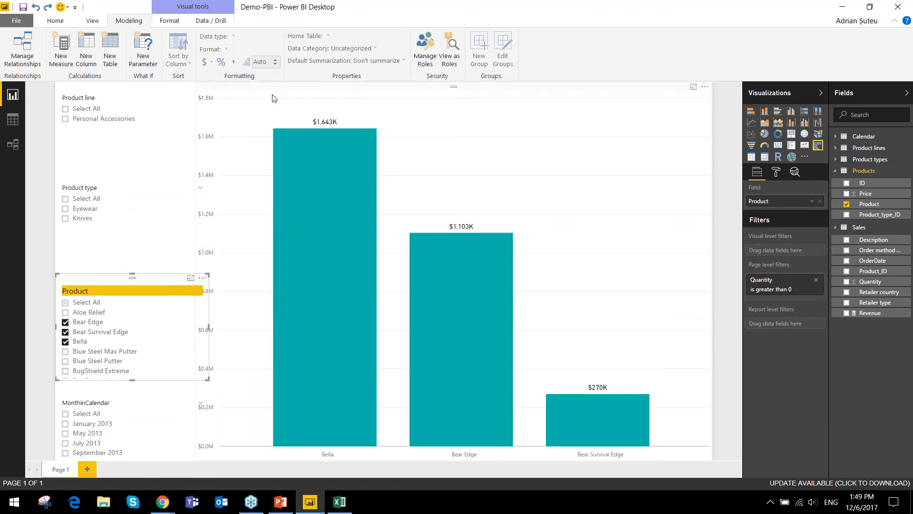
pyautogui.click(272, 98)
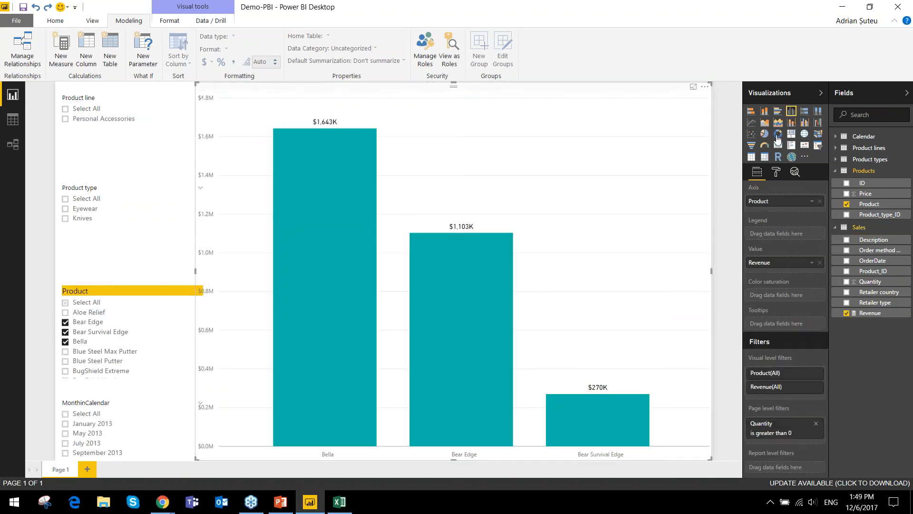
pyautogui.click(763, 133)
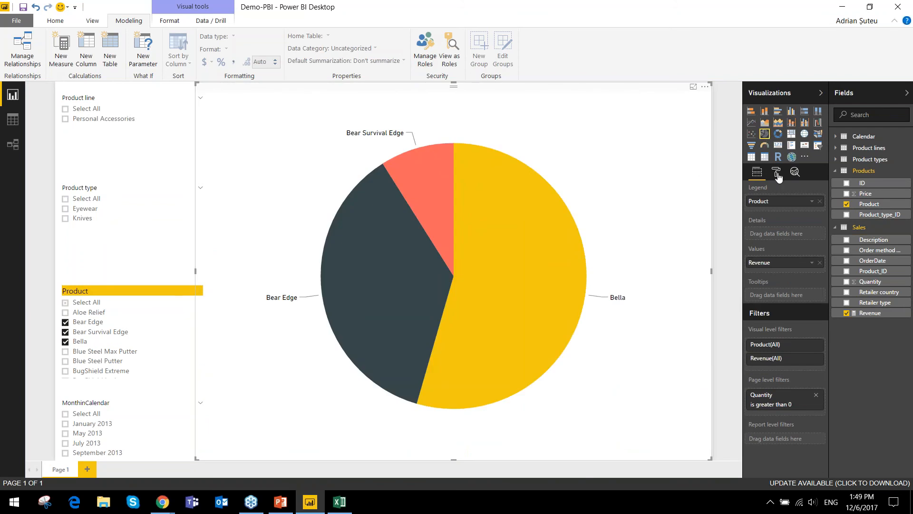
# - Try several detail label styles on the pie chart, including Data value and Percent of total, and settle on All detail labels
pyautogui.click(776, 173)
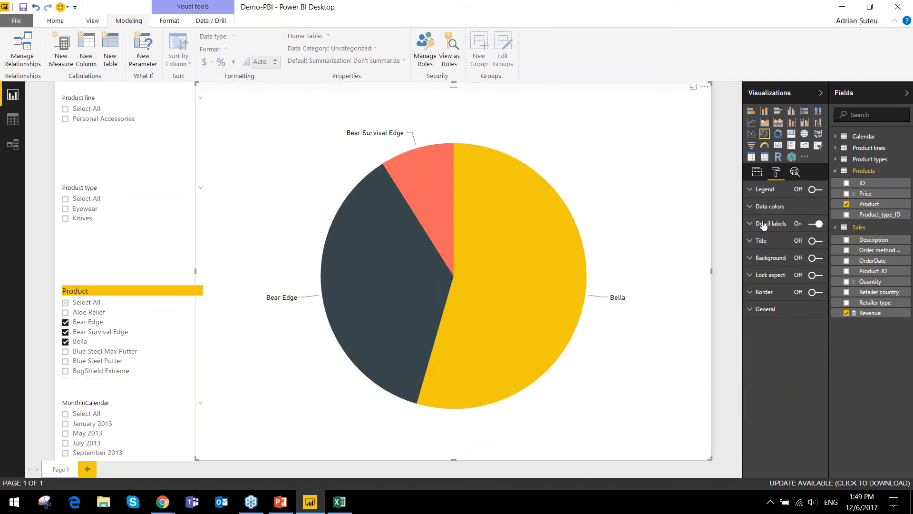
pyautogui.click(763, 224)
pyautogui.click(799, 240)
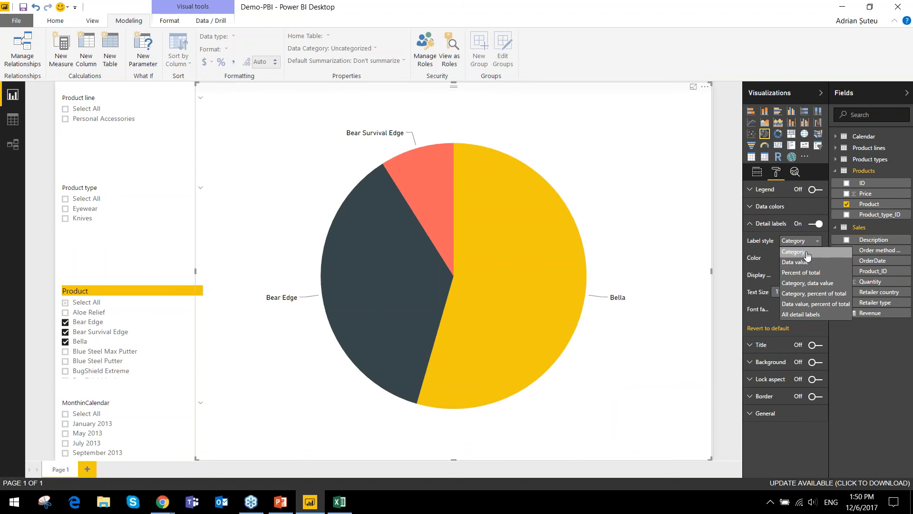
pyautogui.click(811, 262)
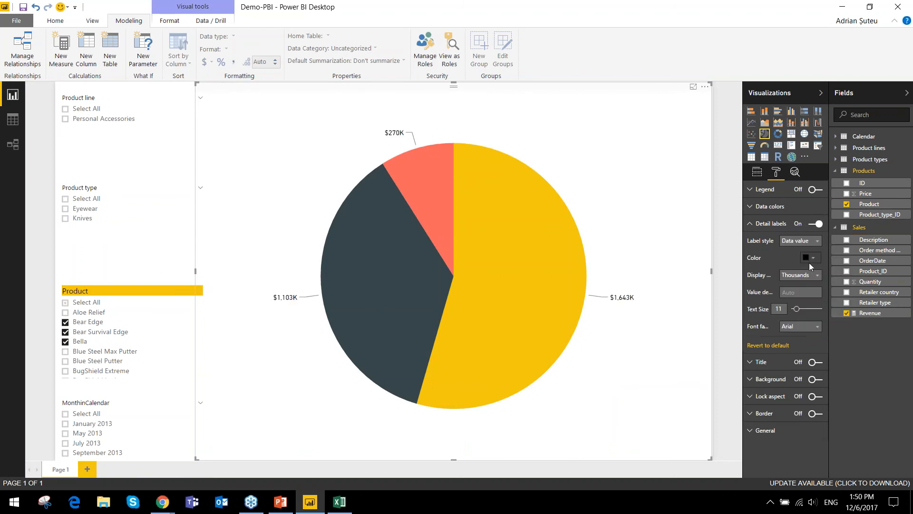
pyautogui.click(803, 241)
pyautogui.click(803, 272)
pyautogui.click(806, 241)
pyautogui.click(824, 296)
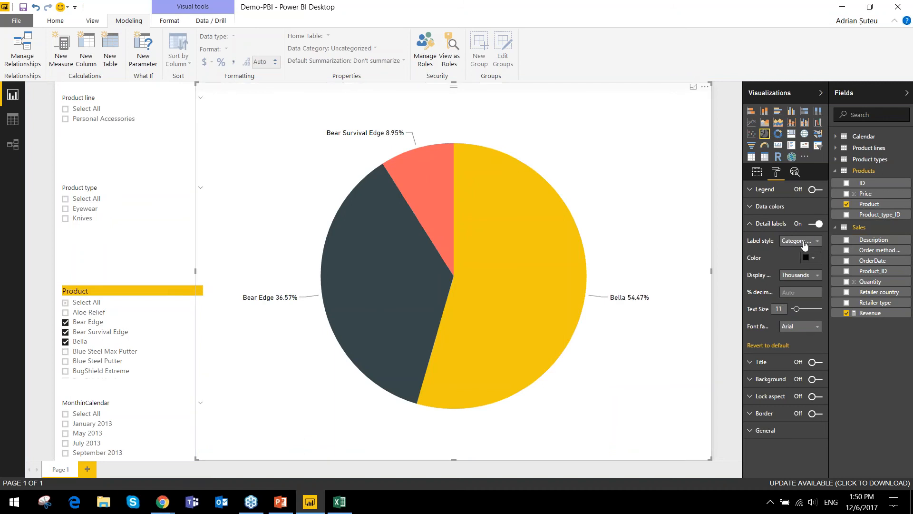
pyautogui.click(804, 241)
pyautogui.click(809, 307)
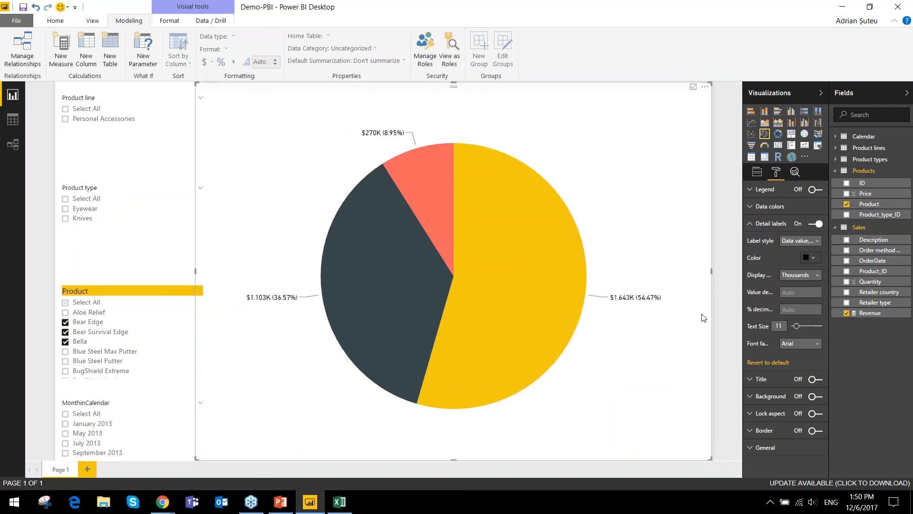
pyautogui.click(806, 241)
pyautogui.click(816, 315)
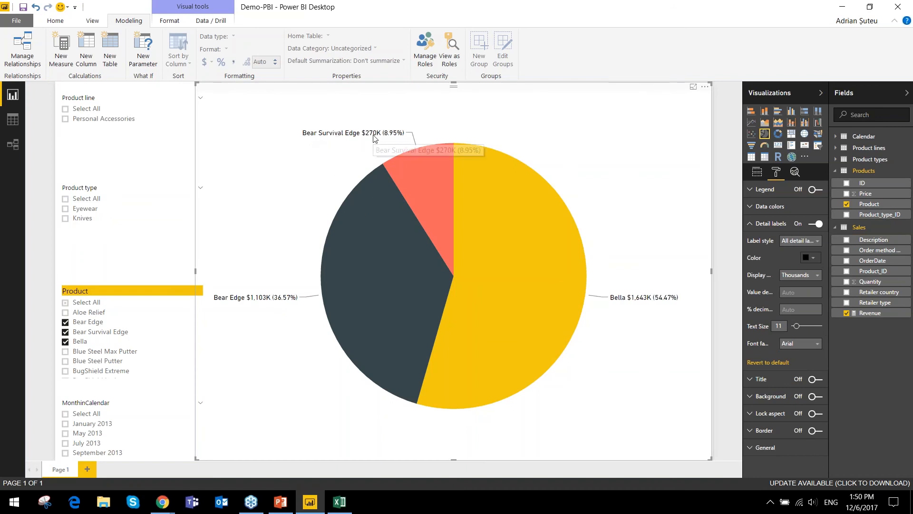
pyautogui.moveTo(391, 138)
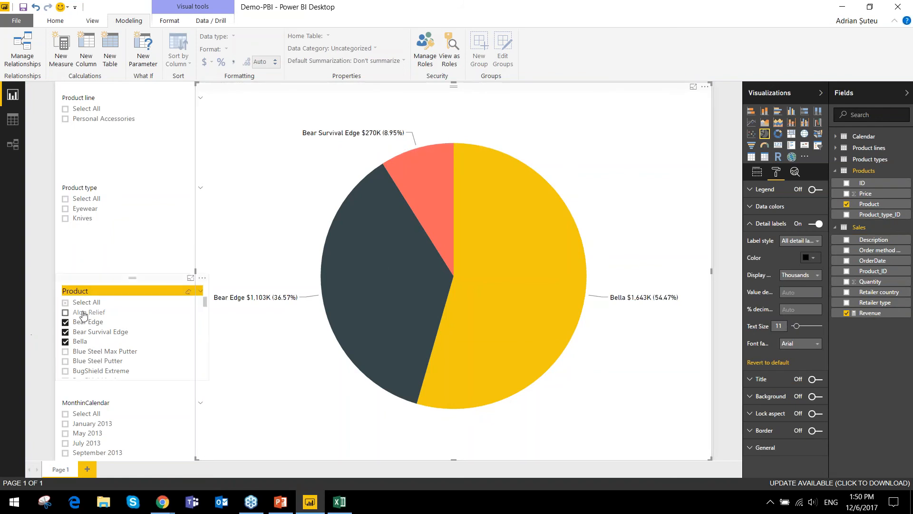
# - Add Aloe Relief to the Product slicer's selection, try toggling BugShield Extreme, and clear all selected products
pyautogui.click(82, 315)
pyautogui.click(93, 370)
pyautogui.click(94, 370)
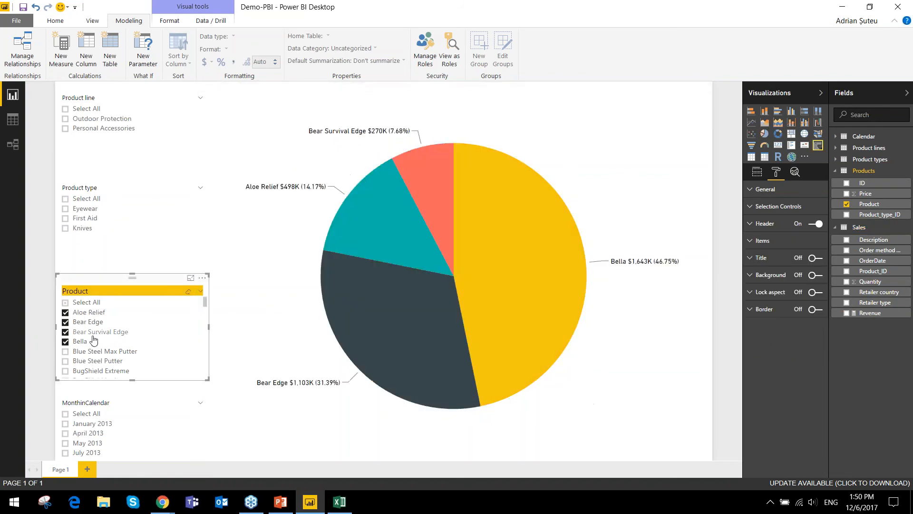
pyautogui.click(92, 331)
pyautogui.click(89, 322)
pyautogui.click(89, 312)
pyautogui.click(83, 341)
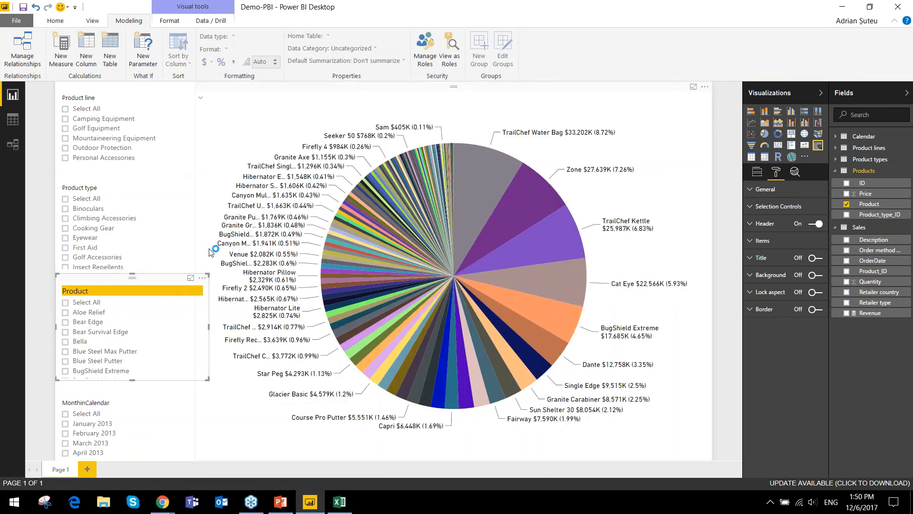
# - Filter the pie chart to Bear Survival Edge, Blue Steel Putter and BugShield Extreme with the Product slicer
pyautogui.click(95, 331)
pyautogui.keyDown('ctrl'); pyautogui.click(92, 361); pyautogui.keyUp('ctrl')
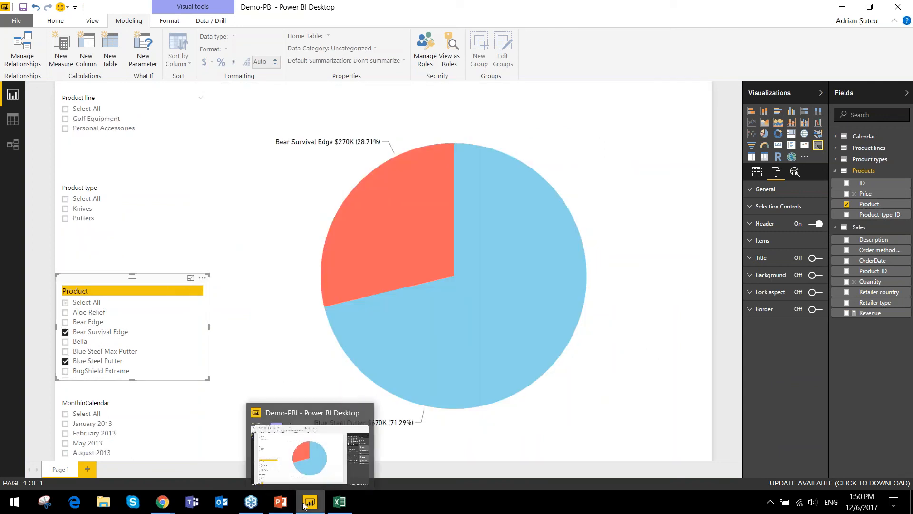
pyautogui.keyDown('ctrl'); pyautogui.click(92, 368); pyautogui.keyUp('ctrl')
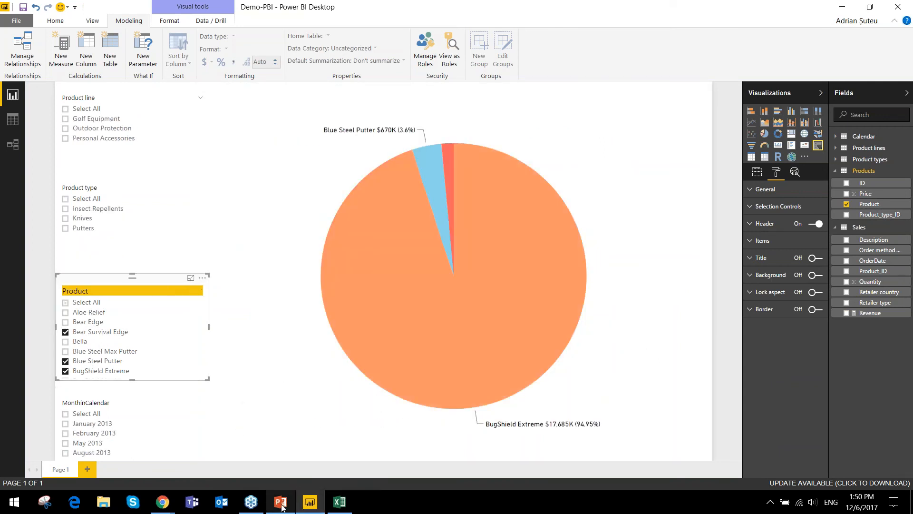
# - Switch to PowerPoint, present from slide 16 with Presenter View and Slide Show swapped, and advance to the Webinar Review slide
pyautogui.click(281, 501)
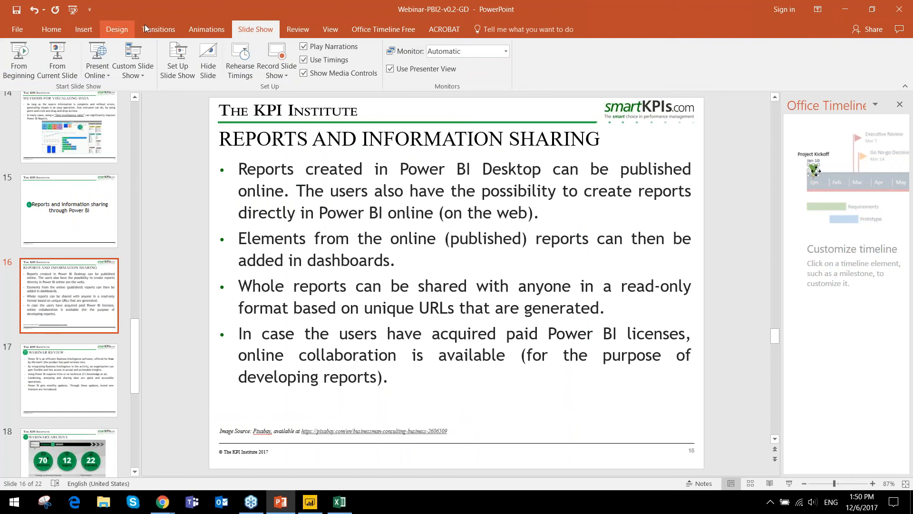
pyautogui.click(59, 51)
pyautogui.click(153, 18)
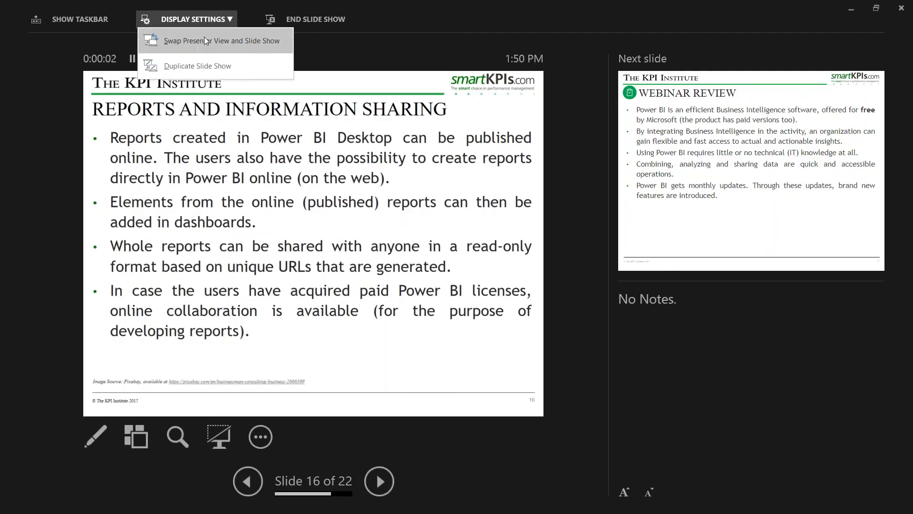
pyautogui.click(196, 42)
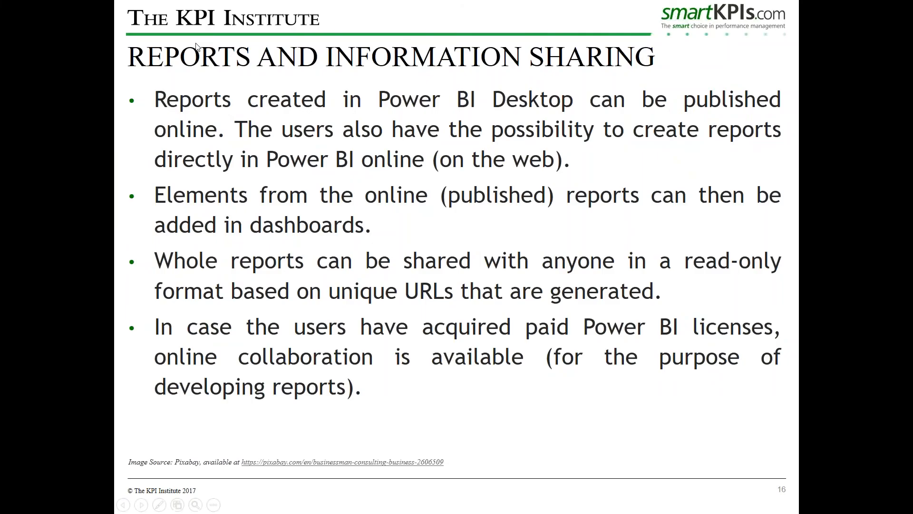
pyautogui.press('Right')
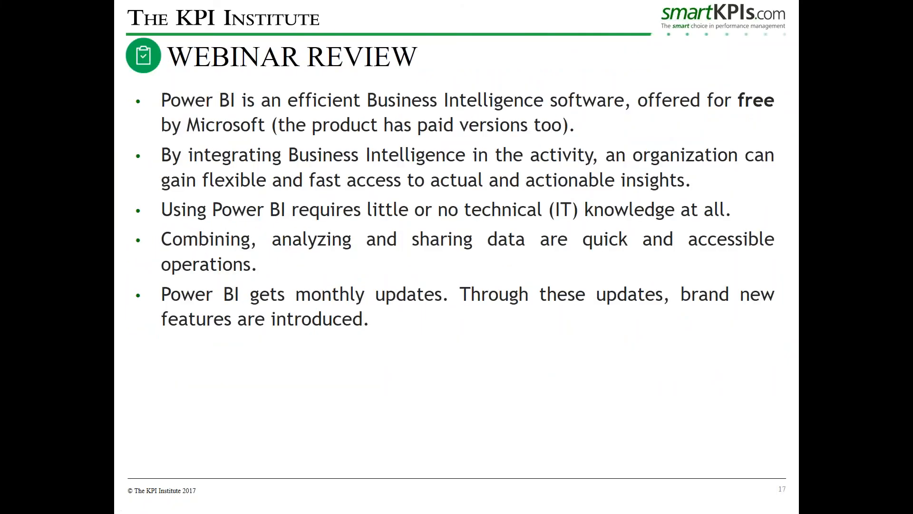
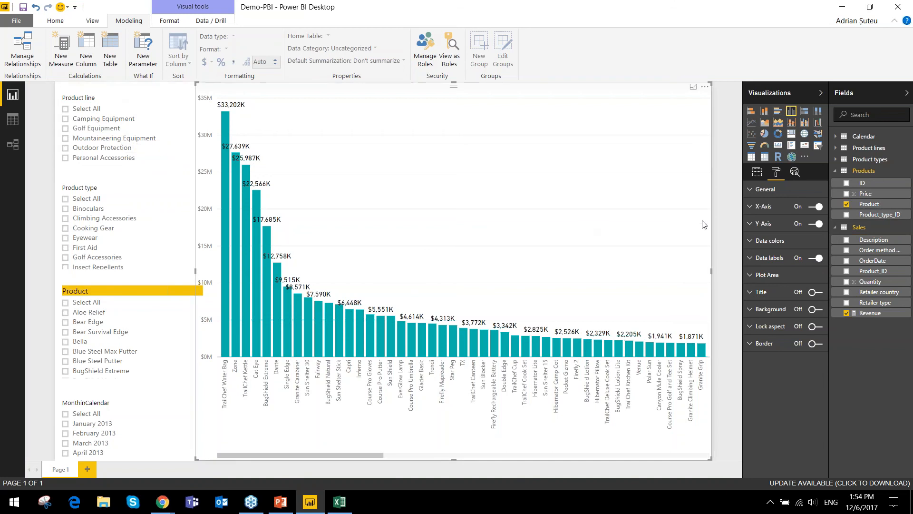
# - Add three blank pages to the report and return to Page 1
pyautogui.click(757, 172)
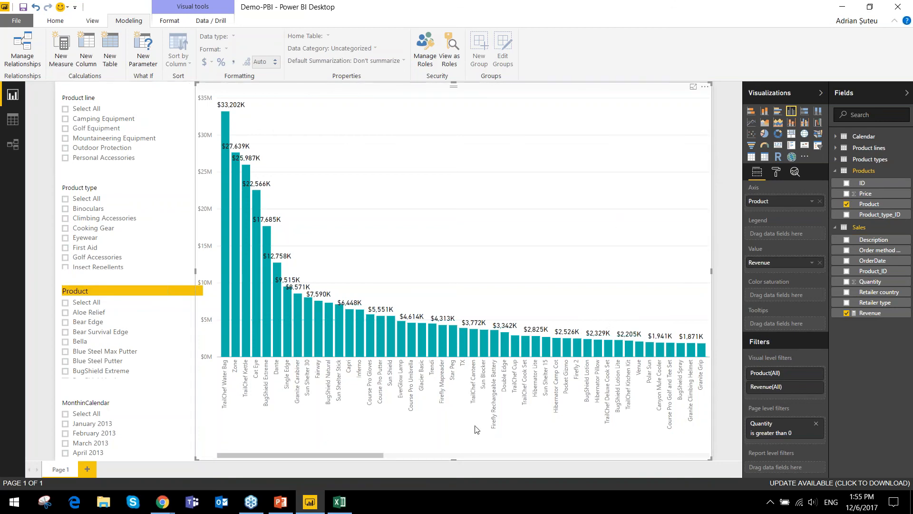
pyautogui.click(91, 468)
pyautogui.click(127, 468)
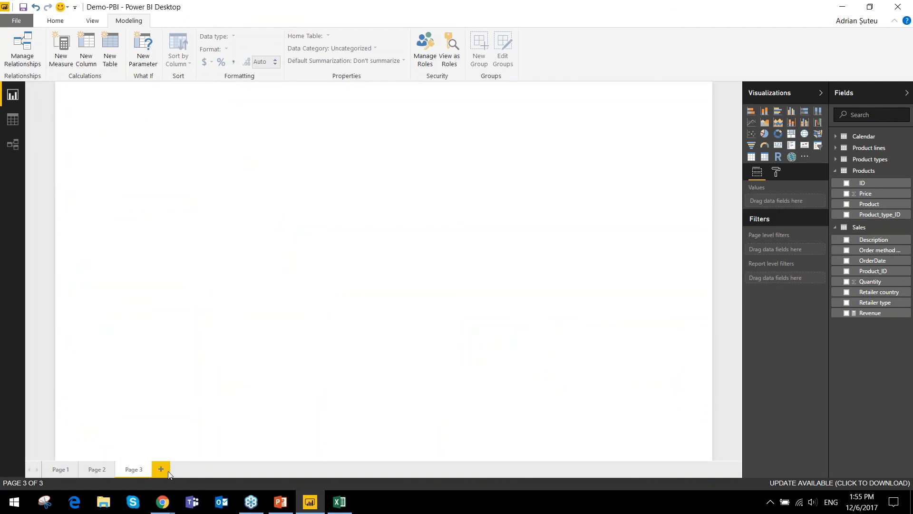
pyautogui.click(167, 470)
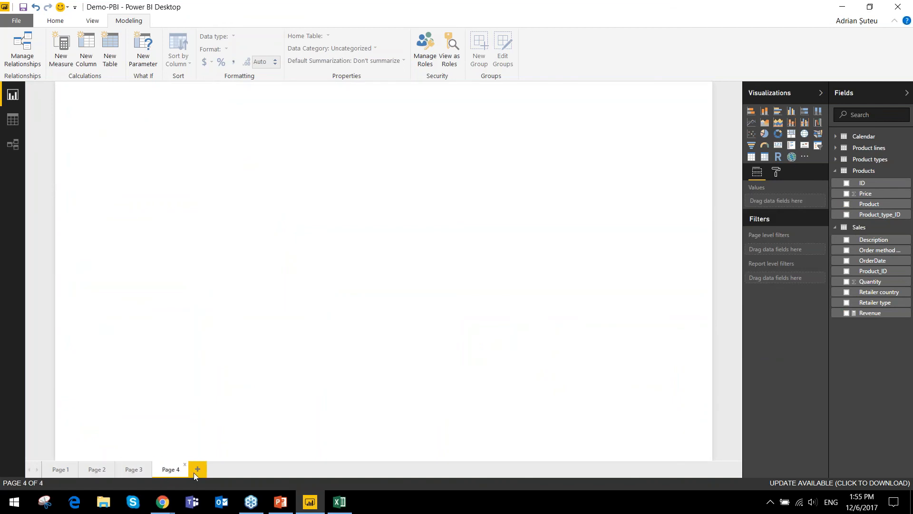
pyautogui.click(61, 468)
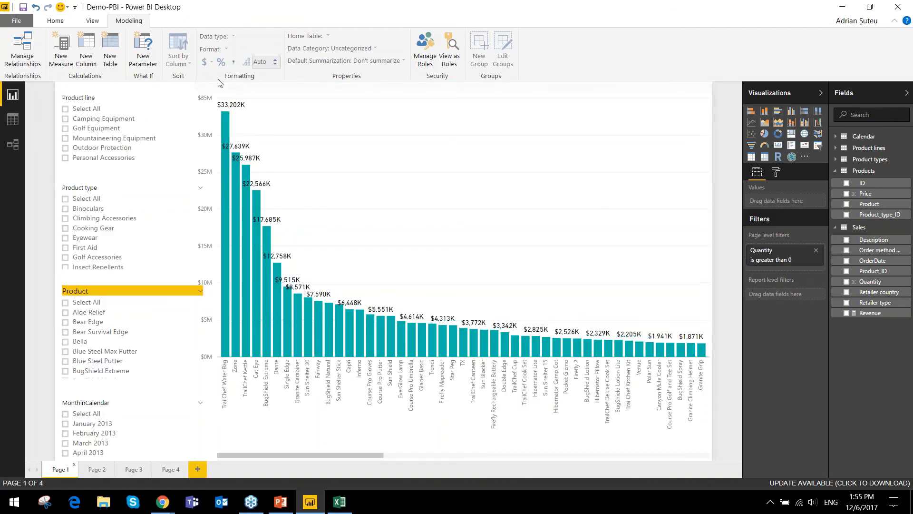
# - Add Product line from the Product lines table as a report level filter and limit it to Camping Equipment
pyautogui.moveTo(750, 253)
pyautogui.click(836, 149)
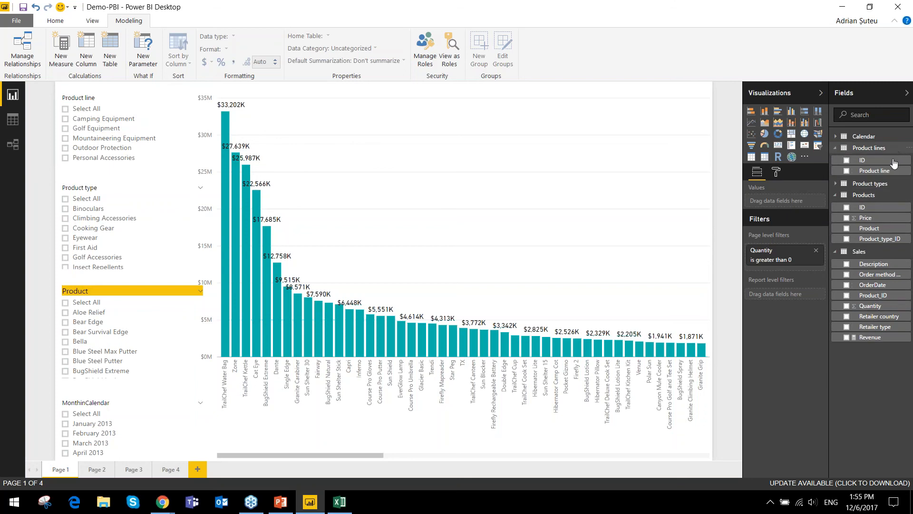
pyautogui.moveTo(885, 171); pyautogui.dragTo(807, 297)
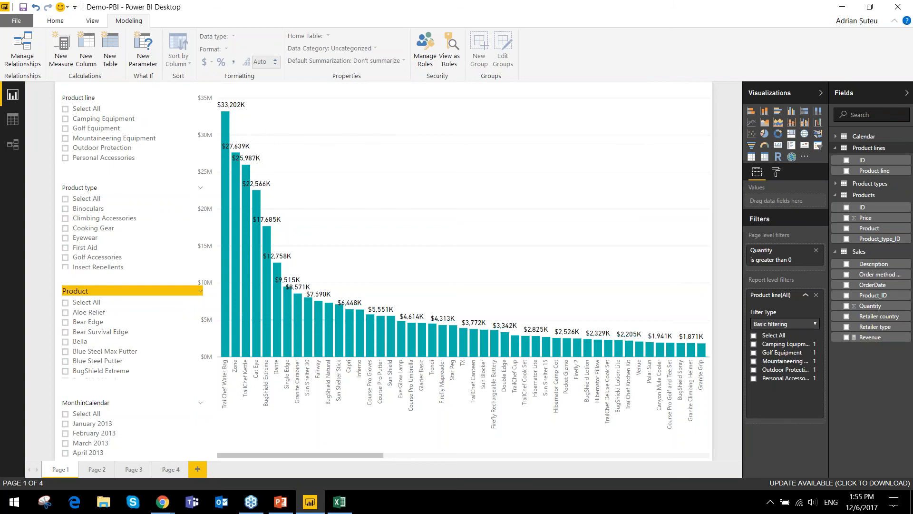
pyautogui.click(785, 345)
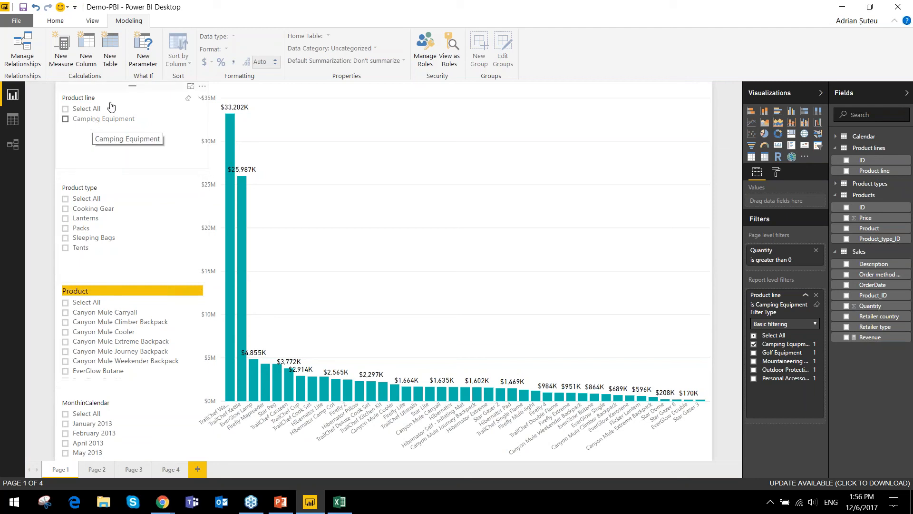
# - Collapse the Visualizations and Fields panes, and view the published report in Chrome before returning to Power BI Desktop
pyautogui.click(66, 21)
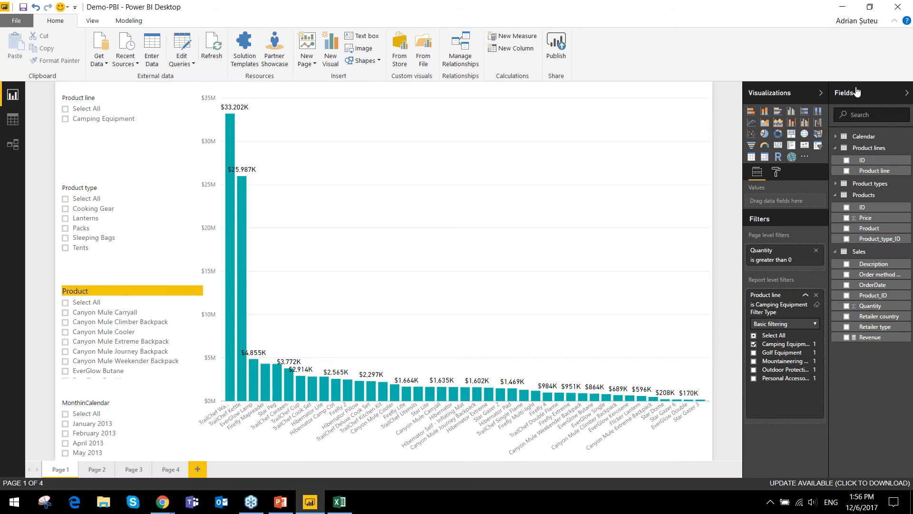
pyautogui.click(821, 95)
pyautogui.click(906, 95)
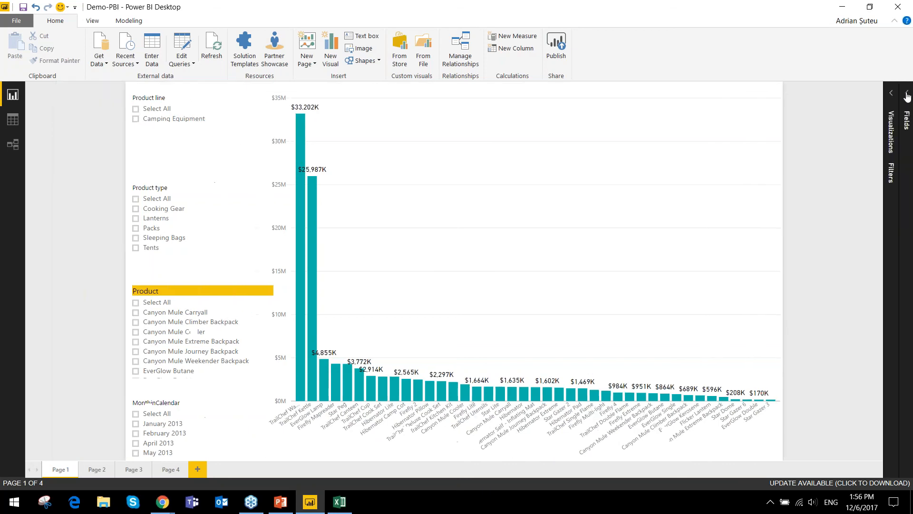
pyautogui.moveTo(159, 512)
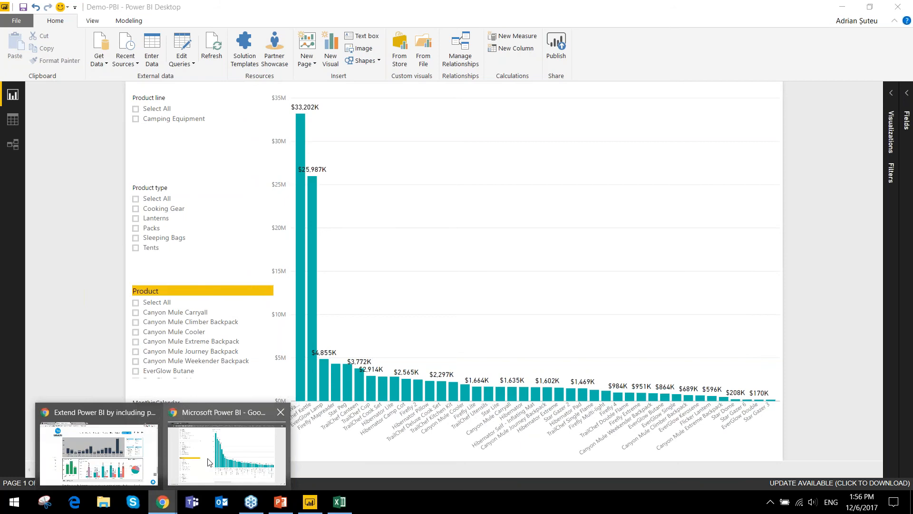
pyautogui.click(229, 438)
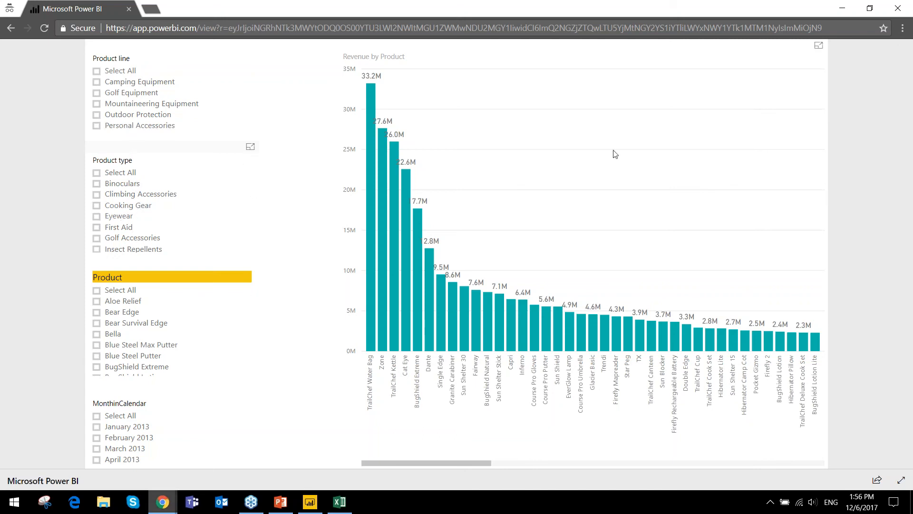
pyautogui.click(842, 8)
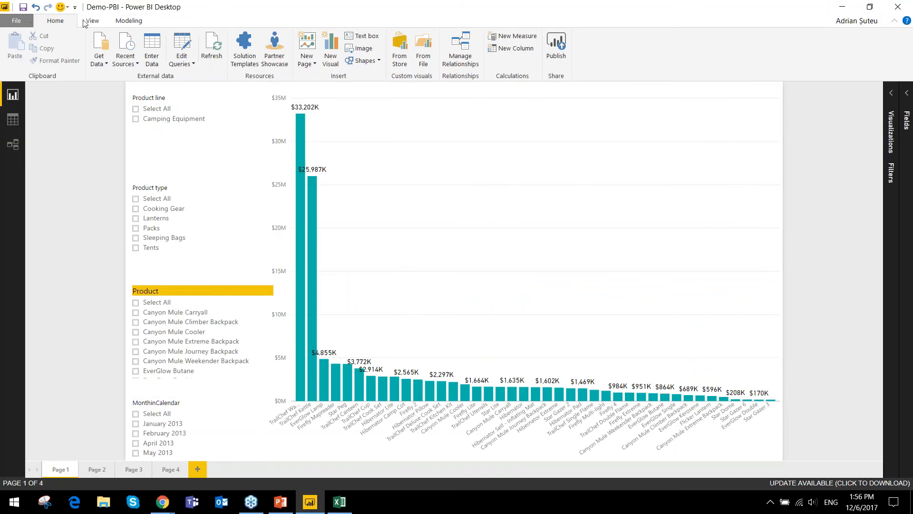
# - Save a copy of the report as Demo-PBI1
pyautogui.click(23, 21)
pyautogui.click(29, 115)
pyautogui.click(126, 224)
pyautogui.write('1')
pyautogui.click(354, 268)
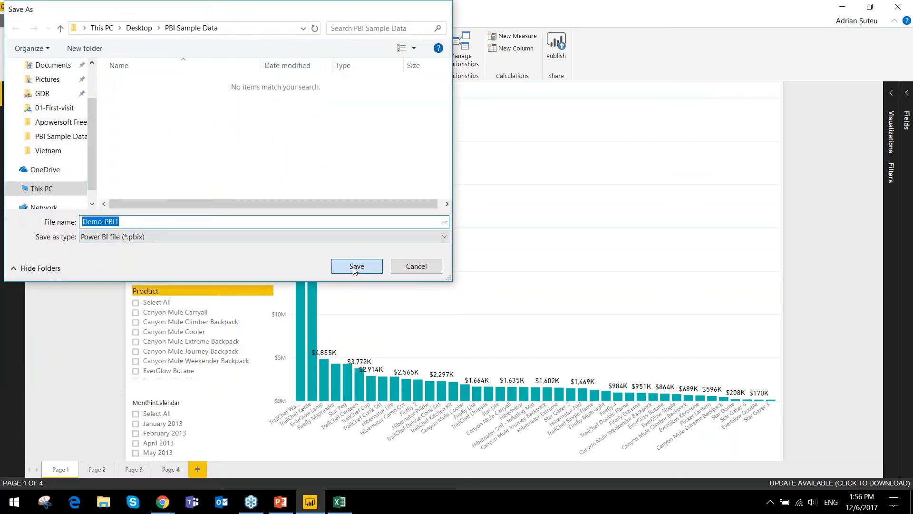
# - Expand the Visualizations and Fields panes and switch the report level Product line filter to Golf Equipment
pyautogui.click(891, 94)
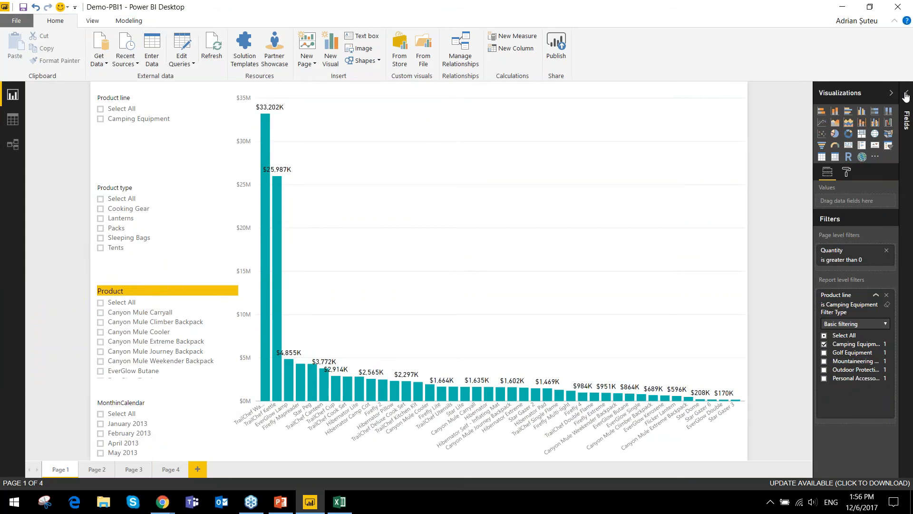
pyautogui.click(905, 97)
pyautogui.click(777, 352)
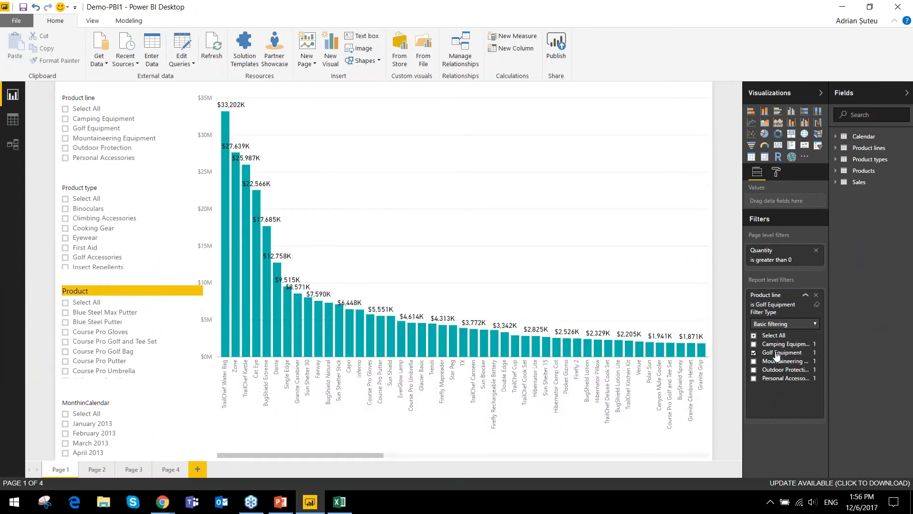
# - Save the Golf Equipment version of the report as Demo-PBI2
pyautogui.click(16, 22)
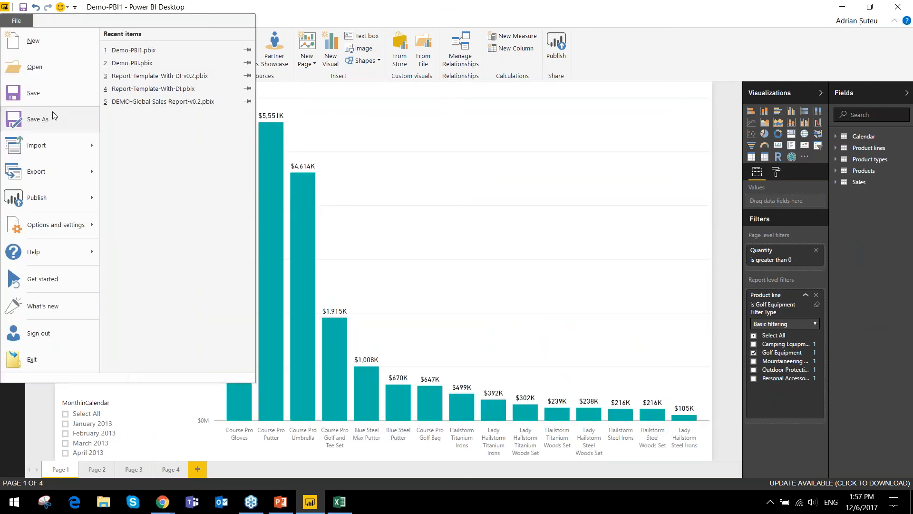
pyautogui.click(52, 118)
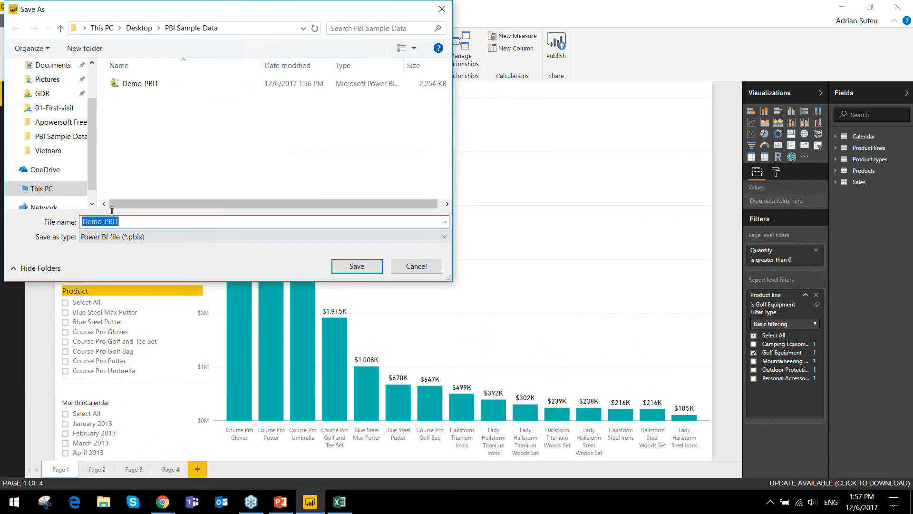
pyautogui.click(135, 218)
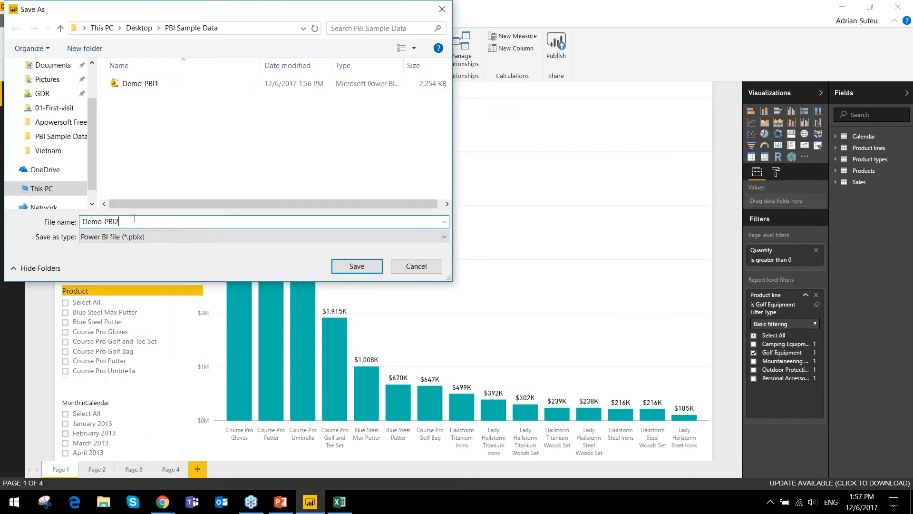
pyautogui.press('Return')
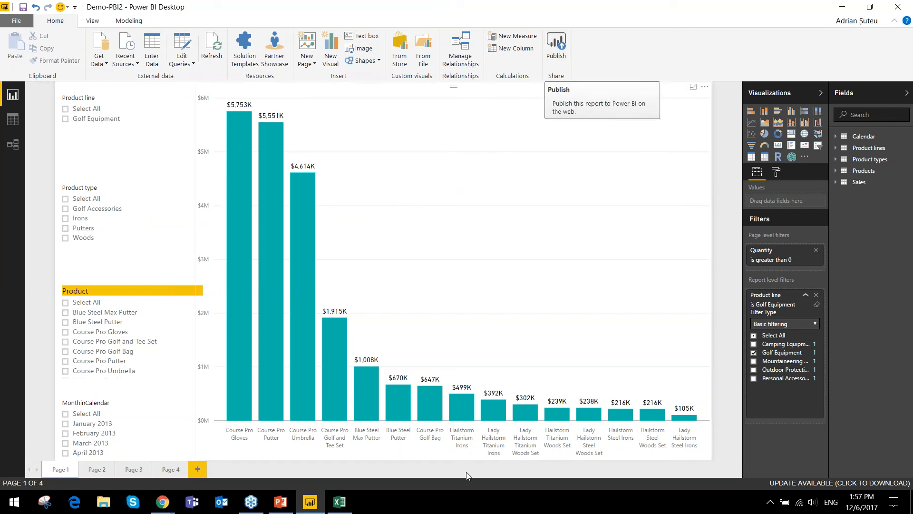
# - Review the published report in Chrome, return to Power BI Desktop and collapse the Product line filter card
pyautogui.moveTo(170, 505)
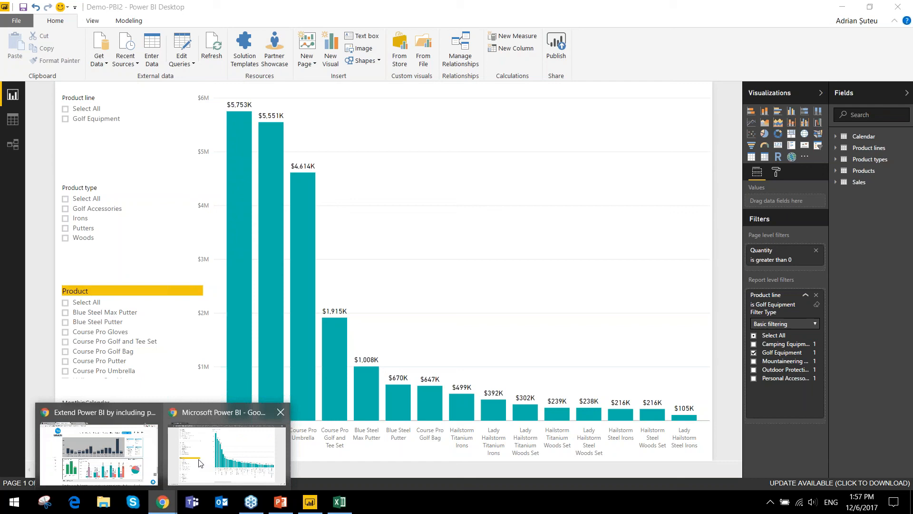
pyautogui.click(200, 430)
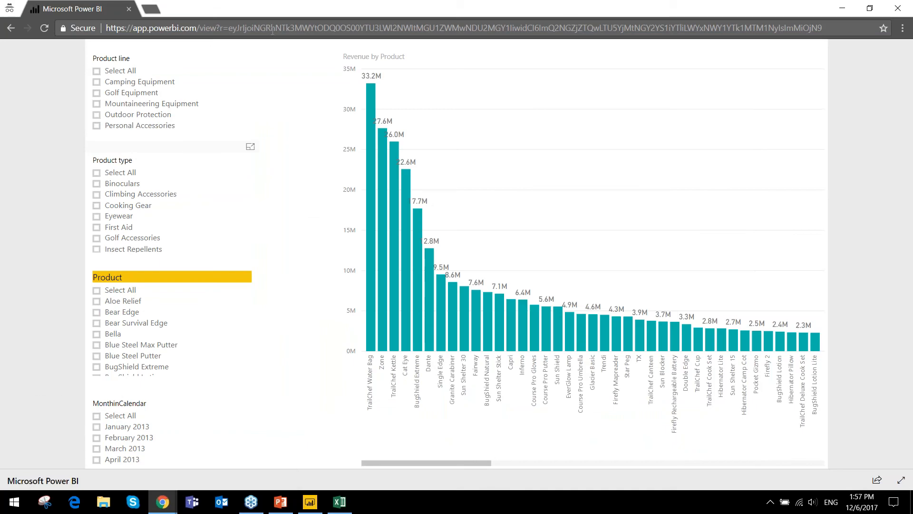
pyautogui.hotkey('alt', 'Tab')
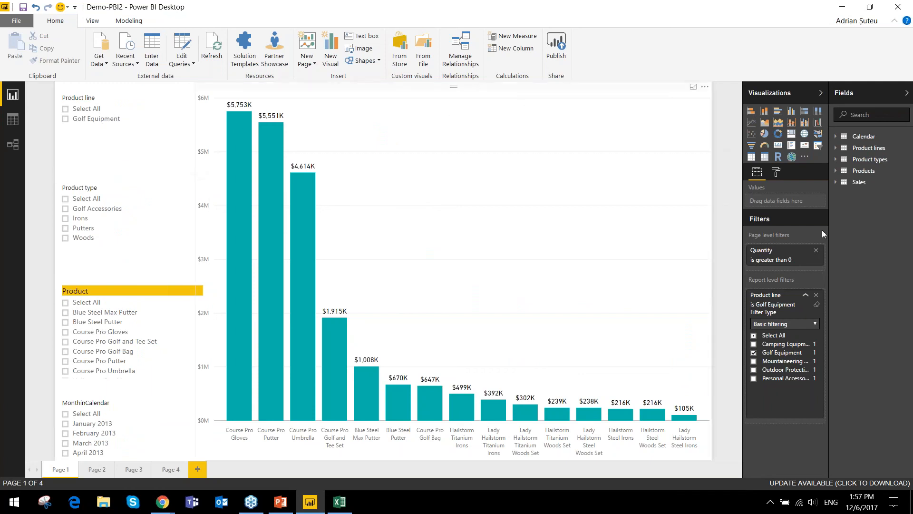
pyautogui.click(804, 295)
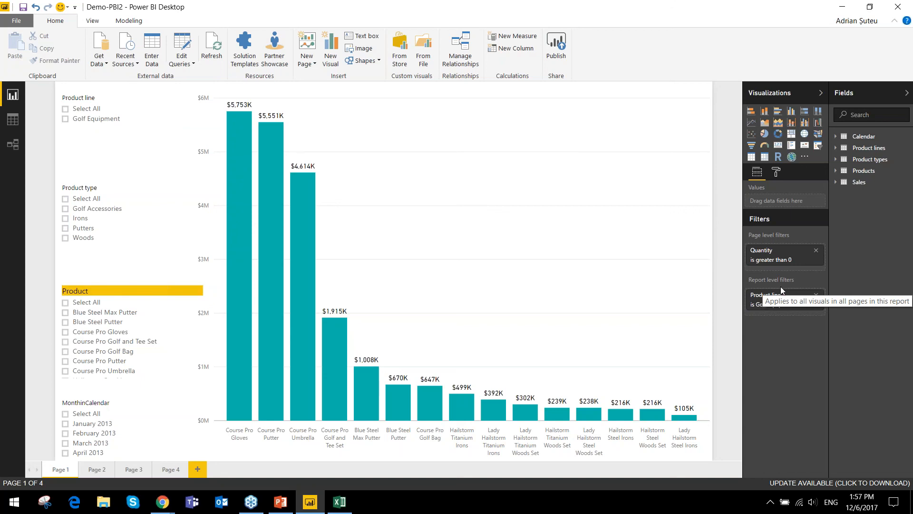
pyautogui.moveTo(330, 382)
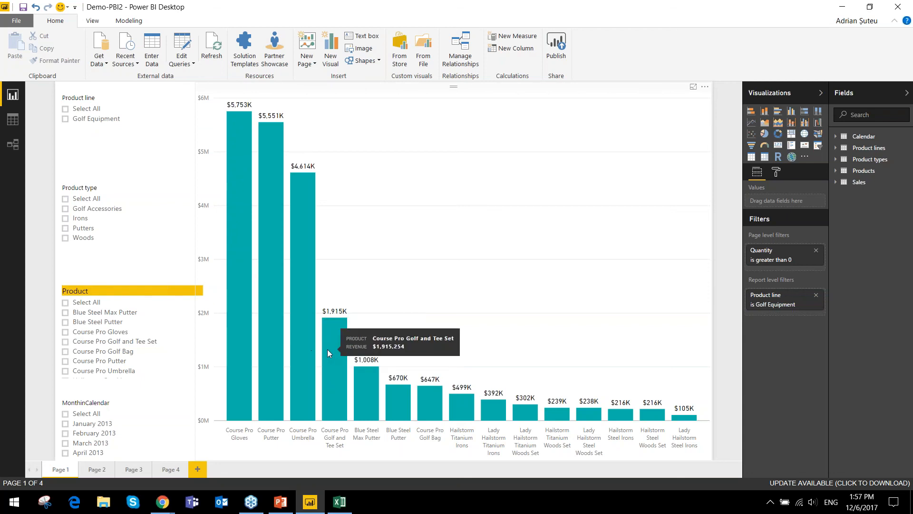
# - Switch to Chrome, search Google for "power bi pricing" in a new tab, and return to the Webinar Review slide in PowerPoint
pyautogui.click(161, 503)
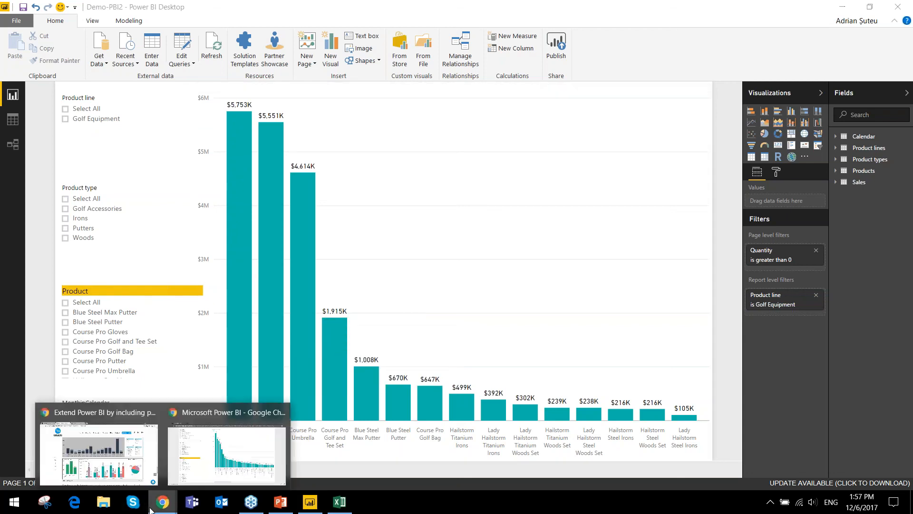
pyautogui.click(110, 452)
pyautogui.click(365, 3)
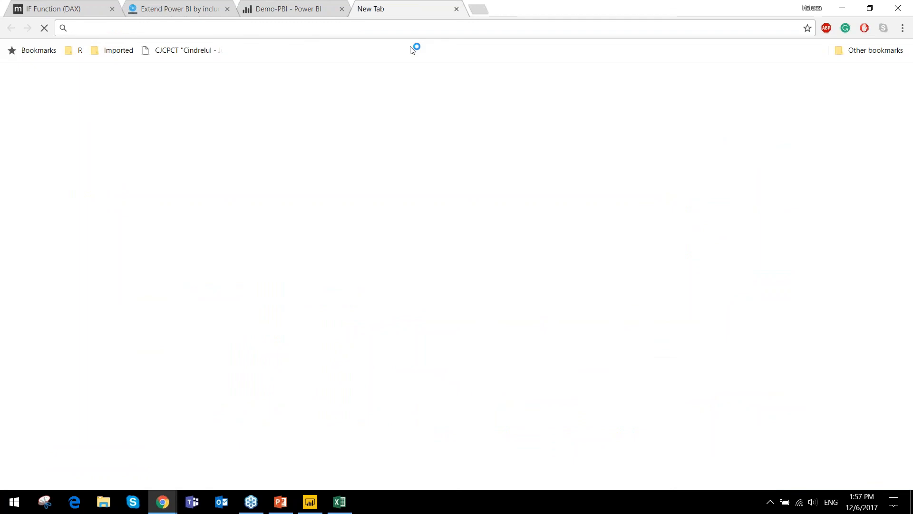
pyautogui.write('power ')
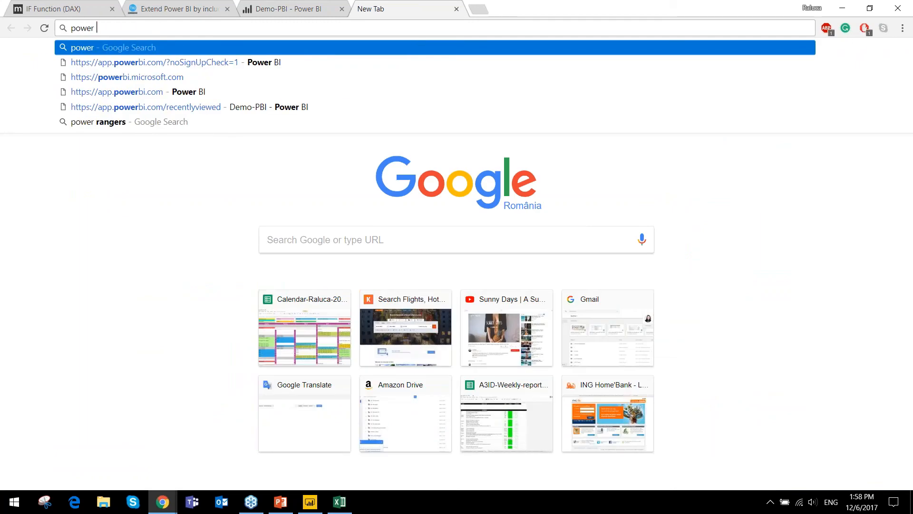
pyautogui.write('bi pricing')
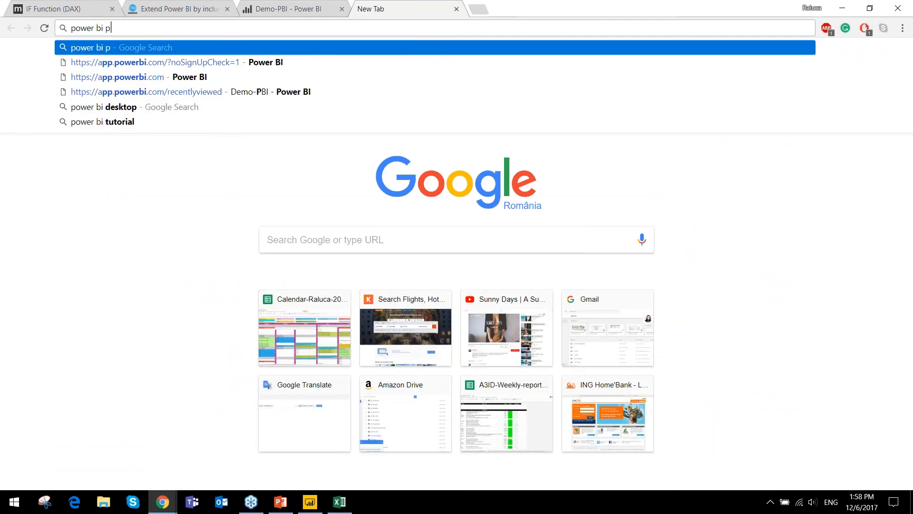
pyautogui.press('Return')
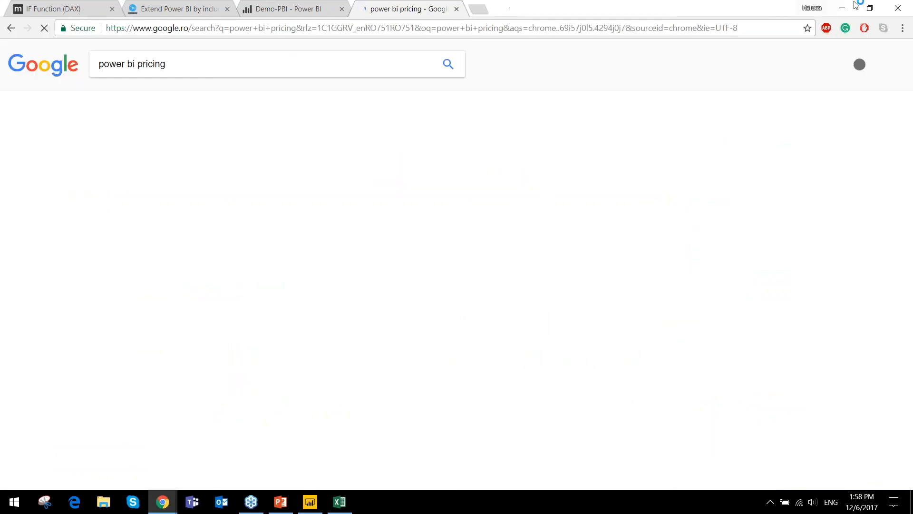
pyautogui.click(843, 8)
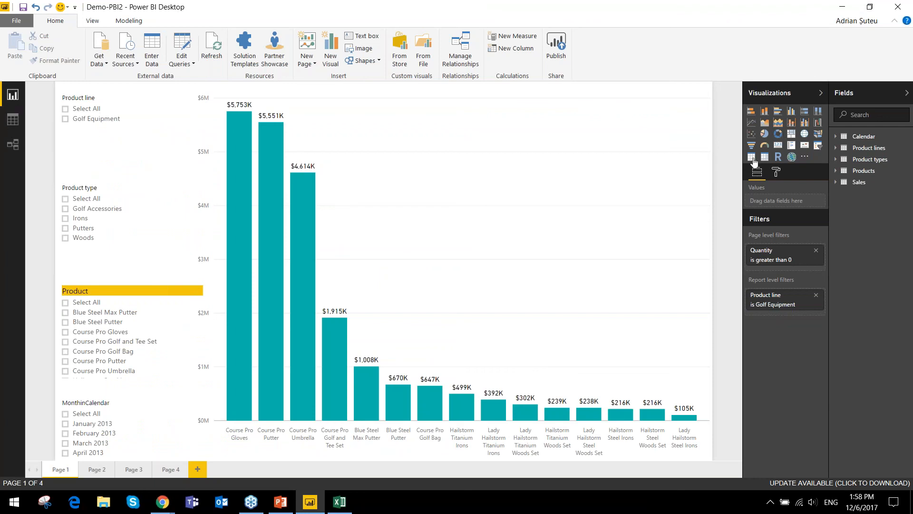
pyautogui.click(854, 5)
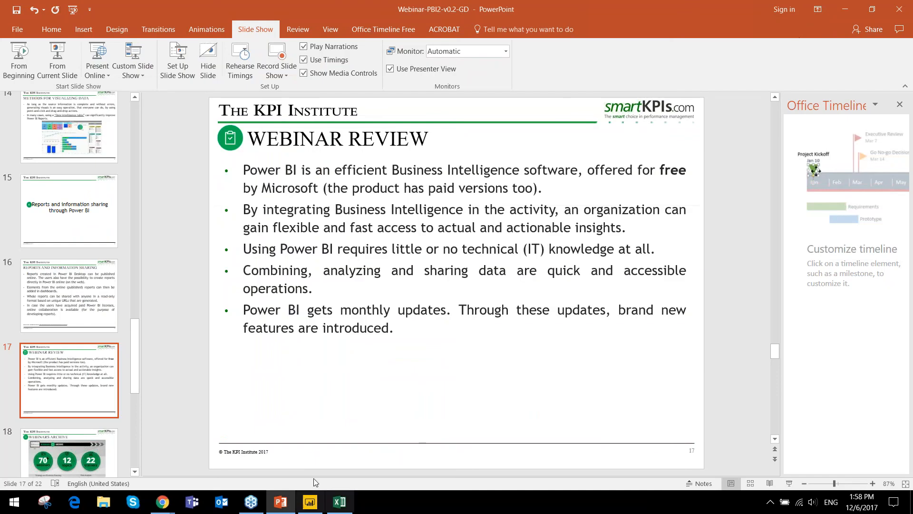
# - Switch to Chrome, open Microsoft's Pricing for Power BI page from the search results and examine the plan prices
pyautogui.moveTo(171, 502)
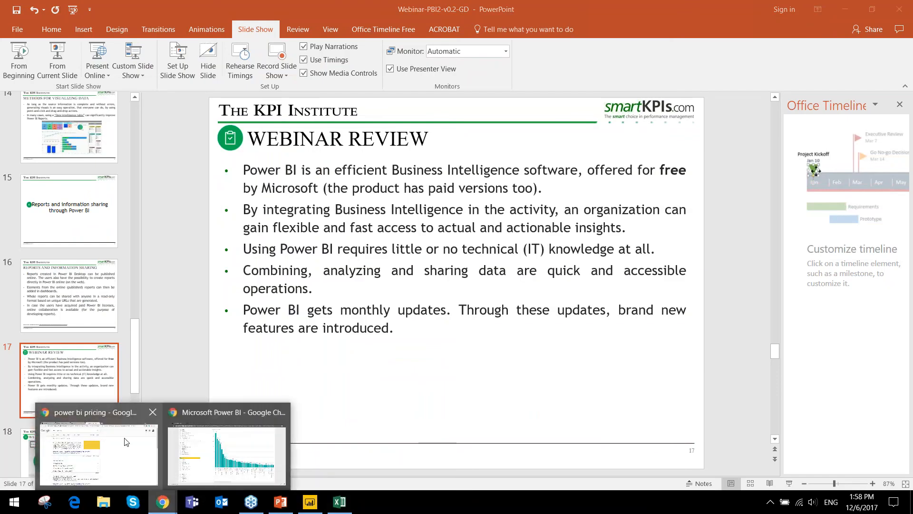
pyautogui.click(118, 447)
pyautogui.scroll(-2, 172, 316)
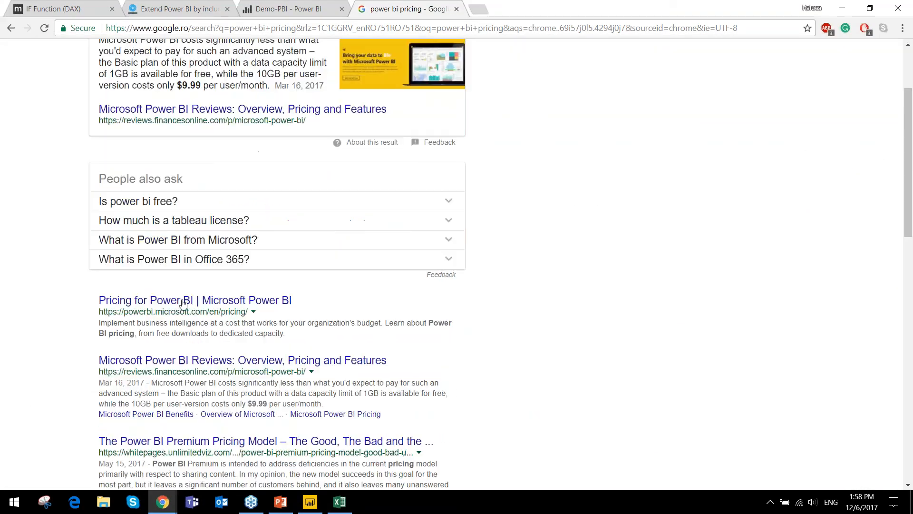
pyautogui.click(171, 300)
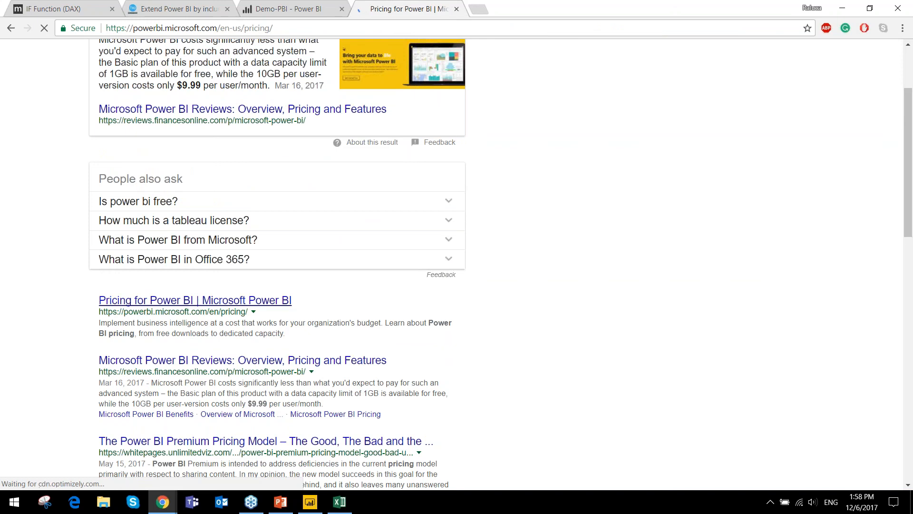
pyautogui.scroll(-4, 373, 149)
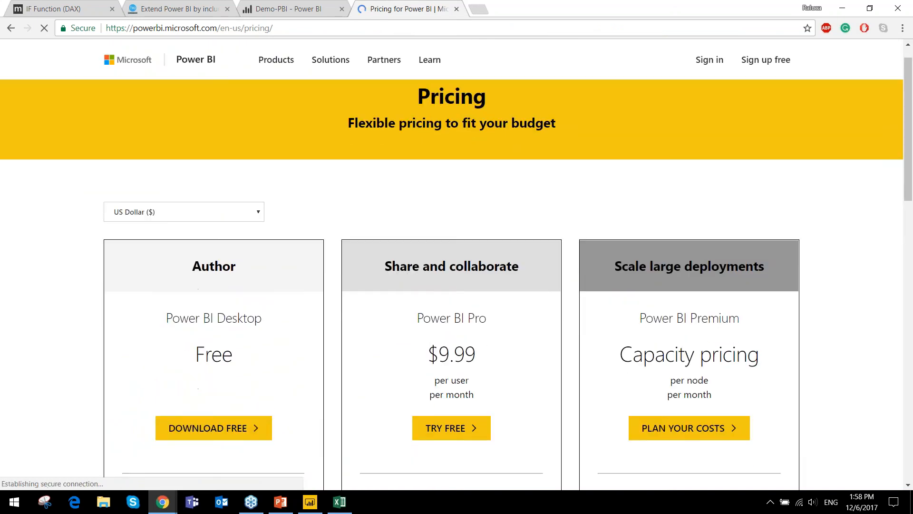
# - Examine the Power BI Pro price and the features listed for the Desktop, Pro and Premium plans
pyautogui.scroll(-2, 341, 214)
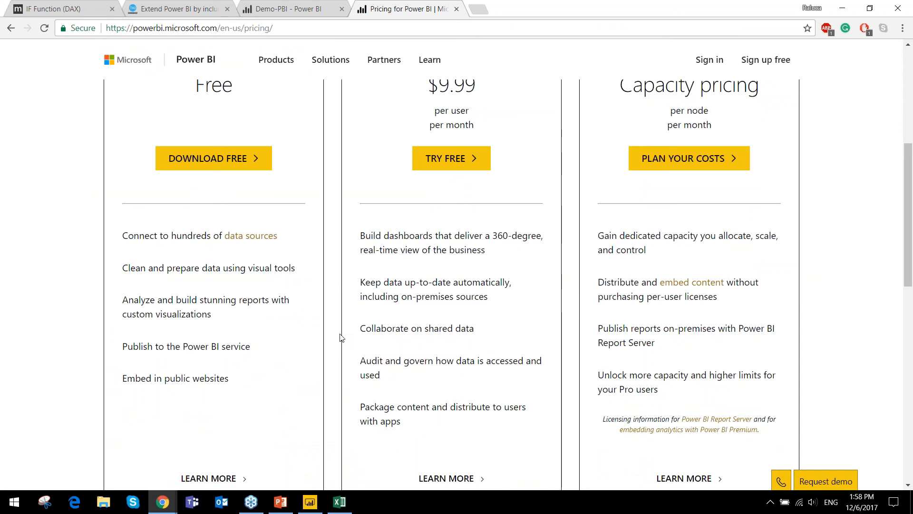
pyautogui.scroll(-1, 389, 228)
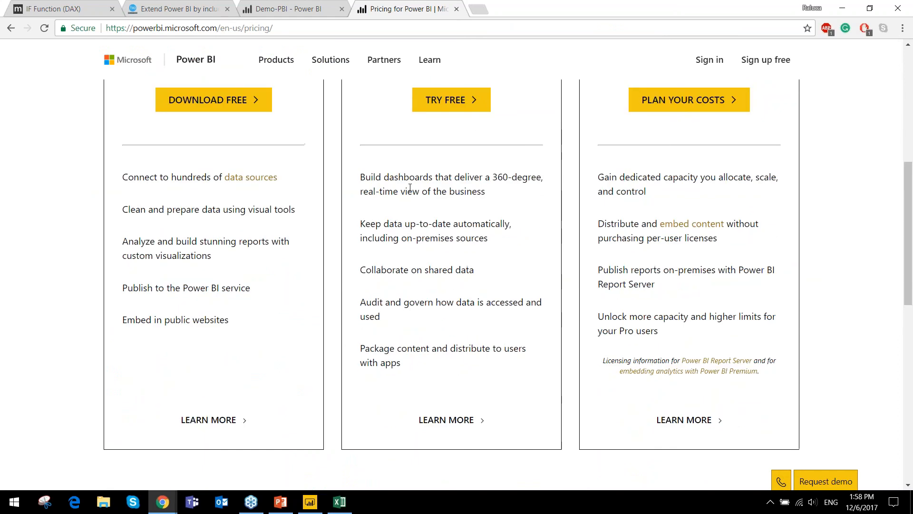
pyautogui.scroll(2, 376, 214)
pyautogui.moveTo(426, 143); pyautogui.dragTo(505, 162)
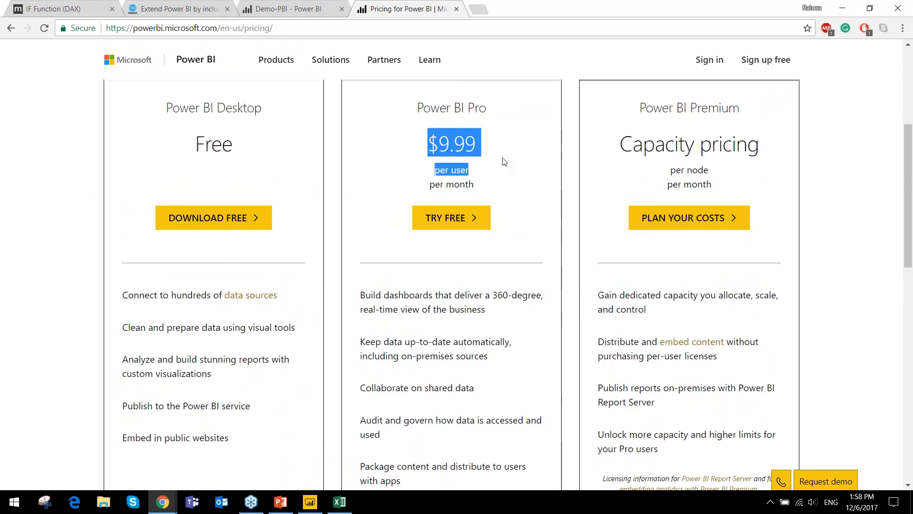
pyautogui.scroll(-2, 504, 162)
pyautogui.scroll(2, 503, 160)
pyautogui.scroll(-1, 505, 162)
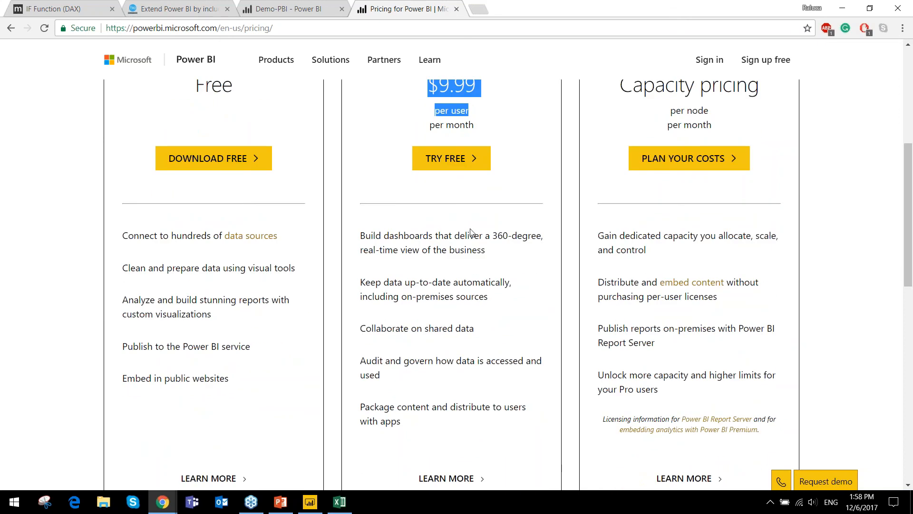
pyautogui.moveTo(359, 328); pyautogui.dragTo(541, 325)
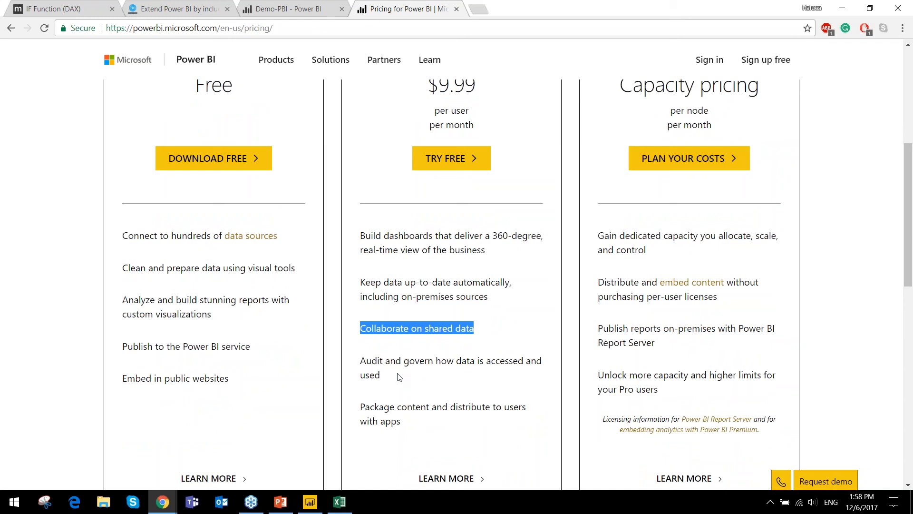
pyautogui.tripleClick(363, 361)
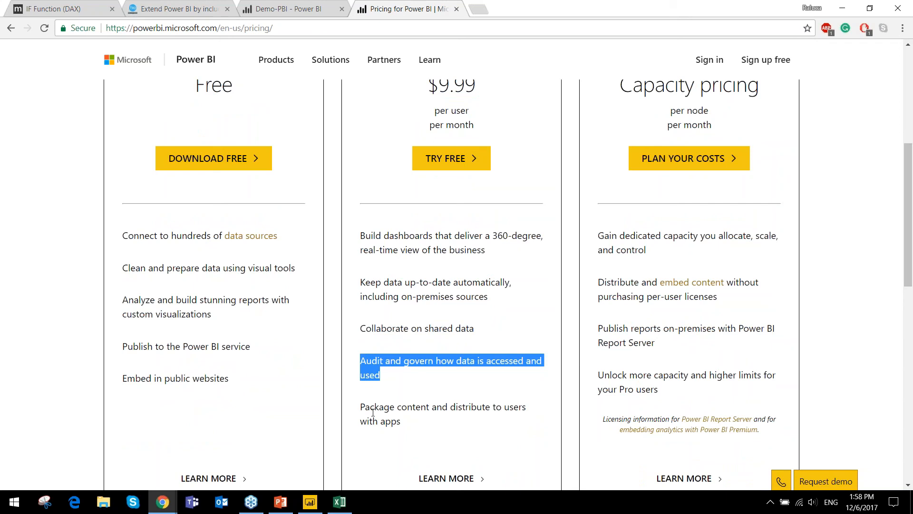
pyautogui.click(570, 218)
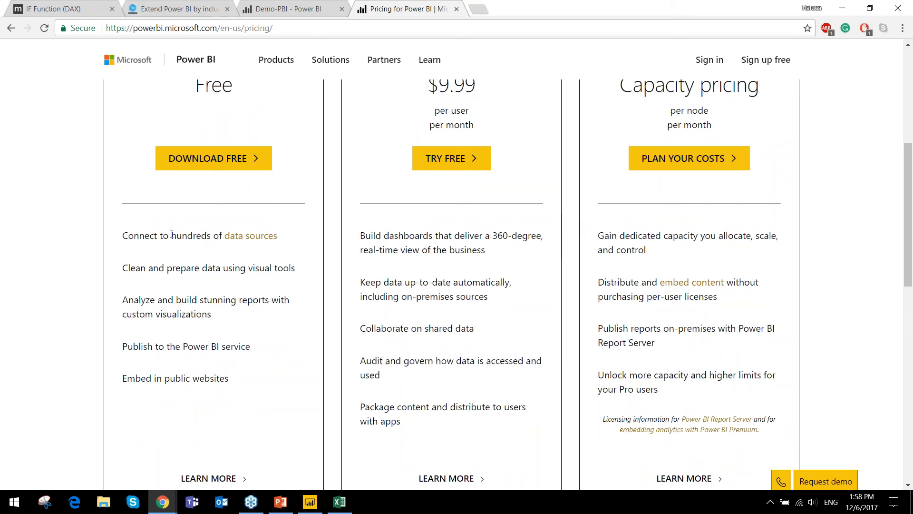
pyautogui.scroll(1, 214, 169)
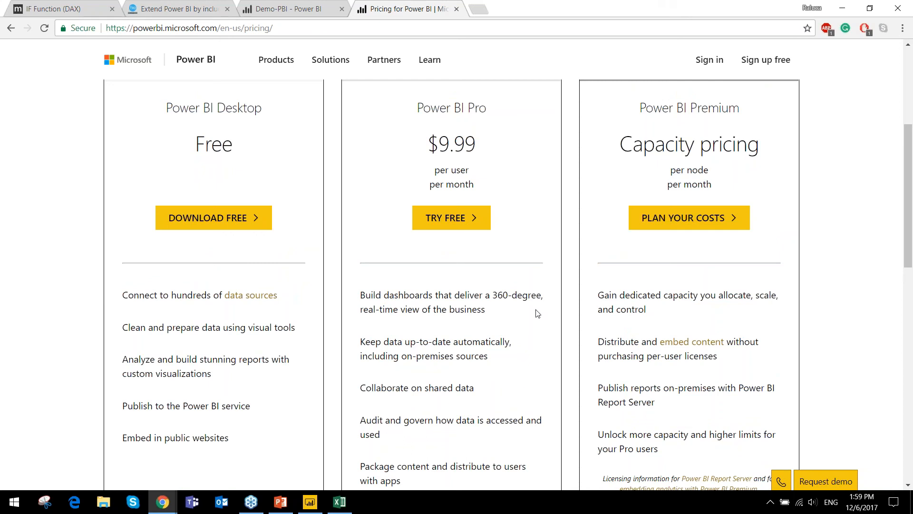
# - Switch to Power BI Desktop and open the Query Editor for the Demo-PBI2 report
pyautogui.moveTo(274, 510)
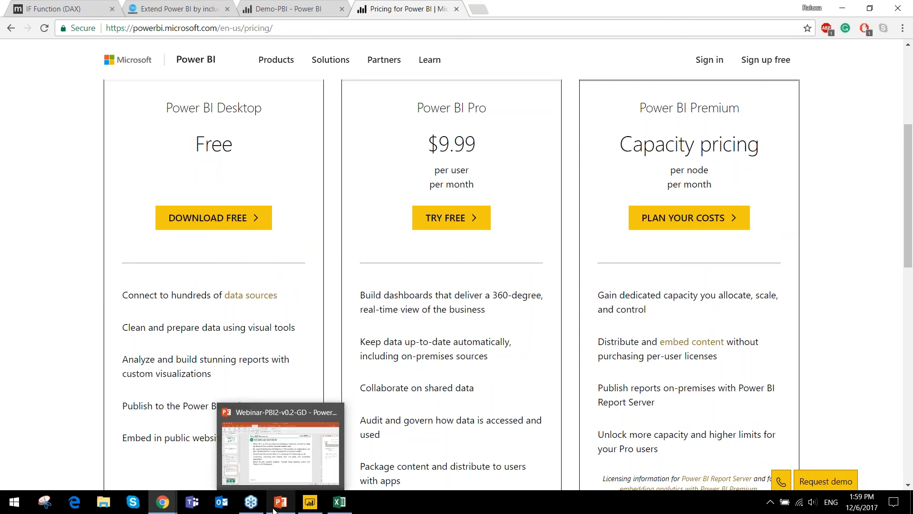
pyautogui.click(320, 511)
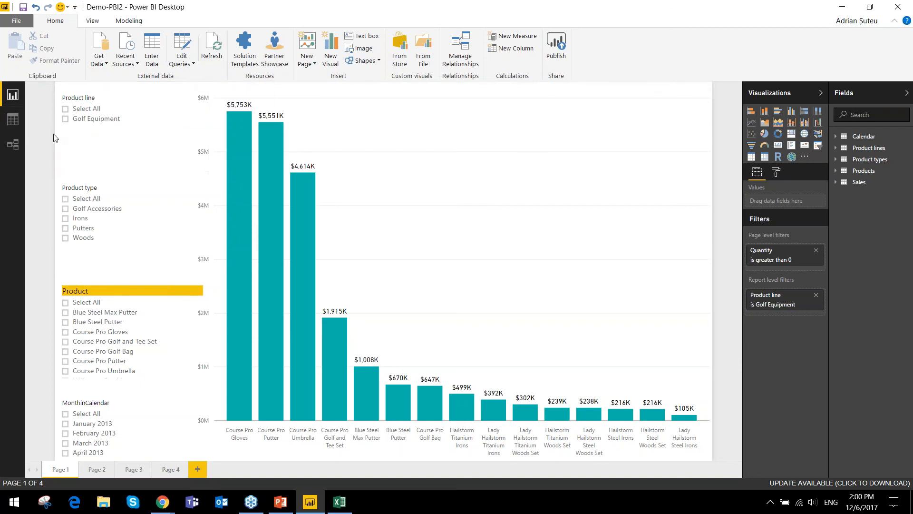
pyautogui.click(208, 51)
pyautogui.click(182, 45)
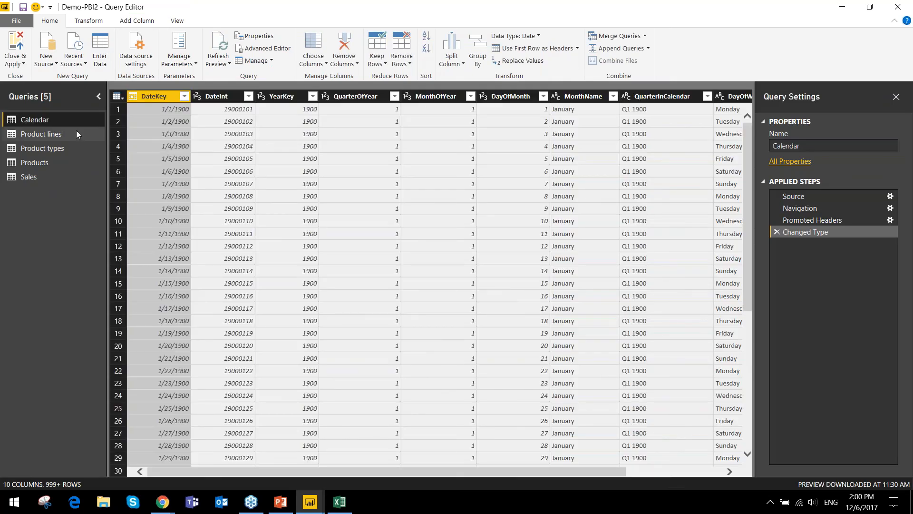
# - Look through the Products, Product types, Product lines and Calendar queries, including the Calendar table's further columns
pyautogui.click(52, 161)
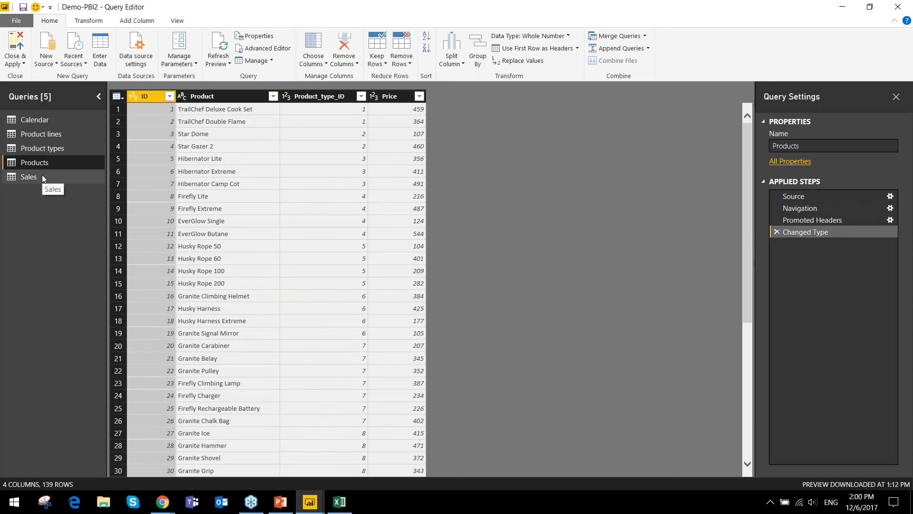
pyautogui.click(55, 147)
pyautogui.click(52, 134)
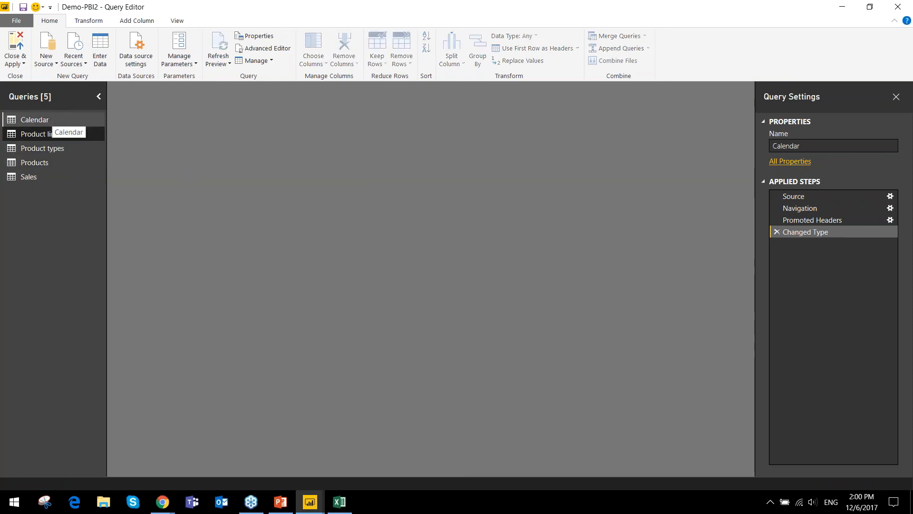
pyautogui.click(53, 119)
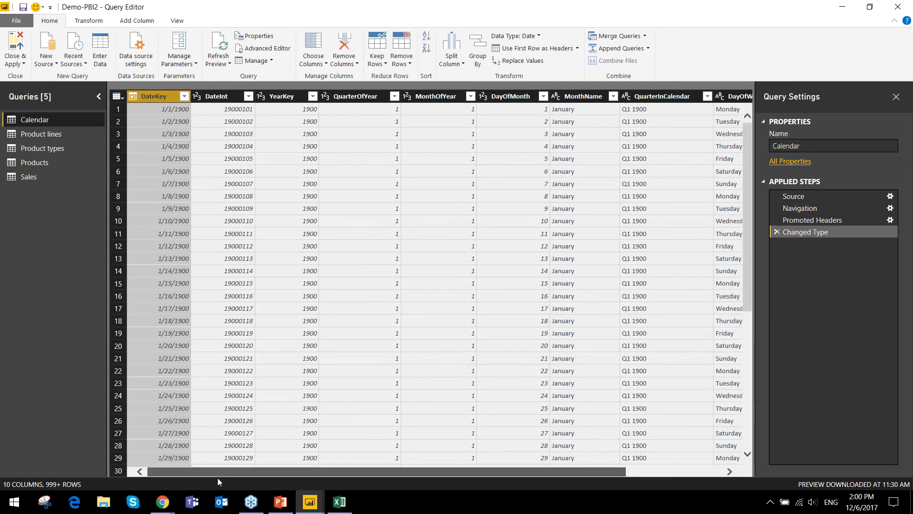
pyautogui.moveTo(218, 471); pyautogui.dragTo(314, 472)
# - Remove the Description column from the Sales query by excluding it from the columns to keep
pyautogui.click(30, 178)
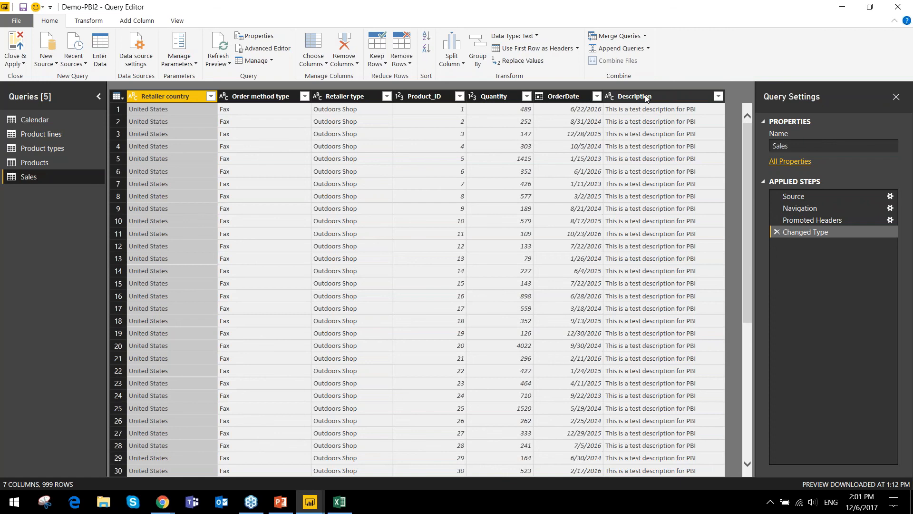
pyautogui.click(309, 65)
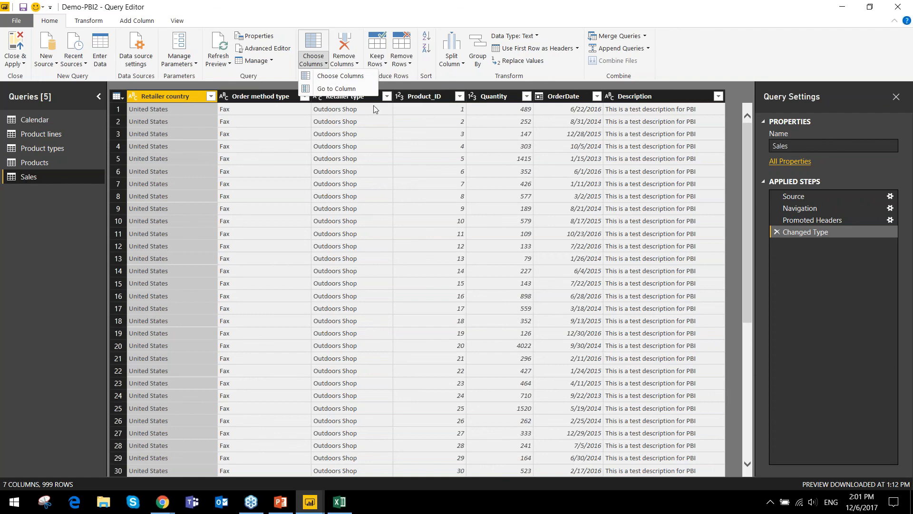
pyautogui.click(353, 77)
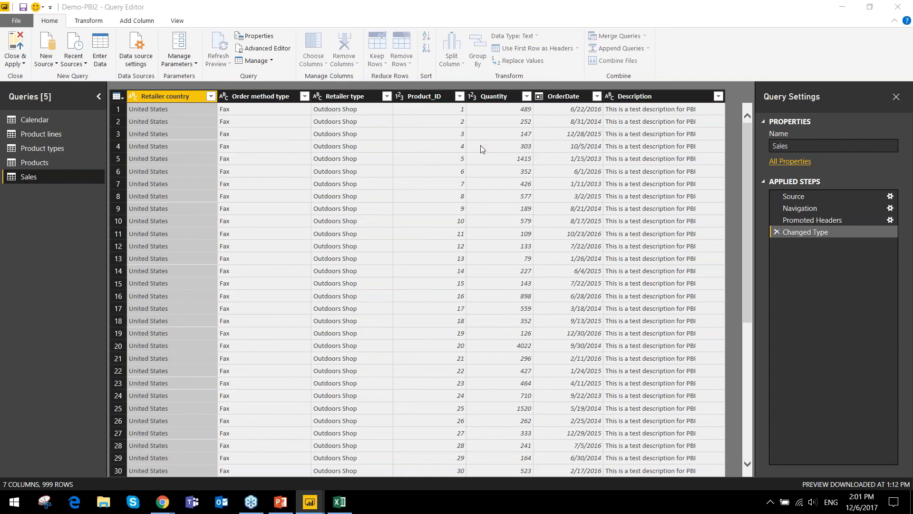
pyautogui.click(381, 222)
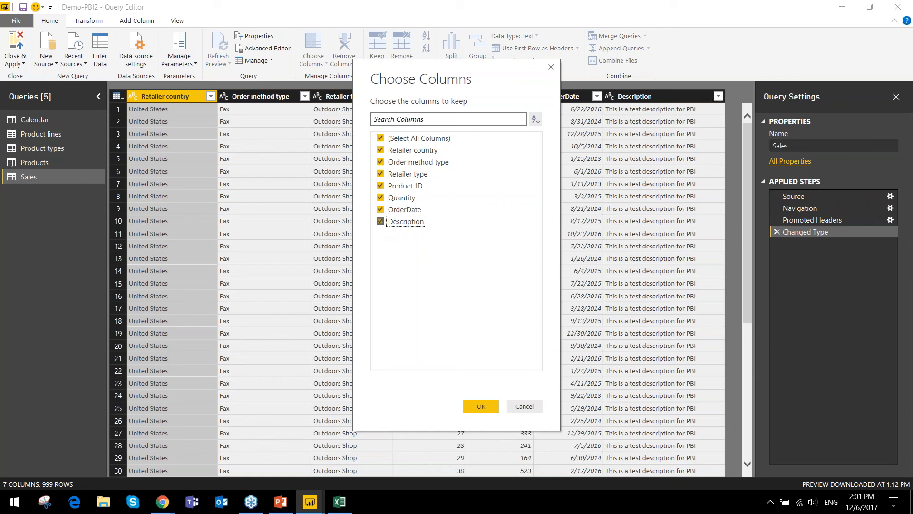
pyautogui.click(475, 410)
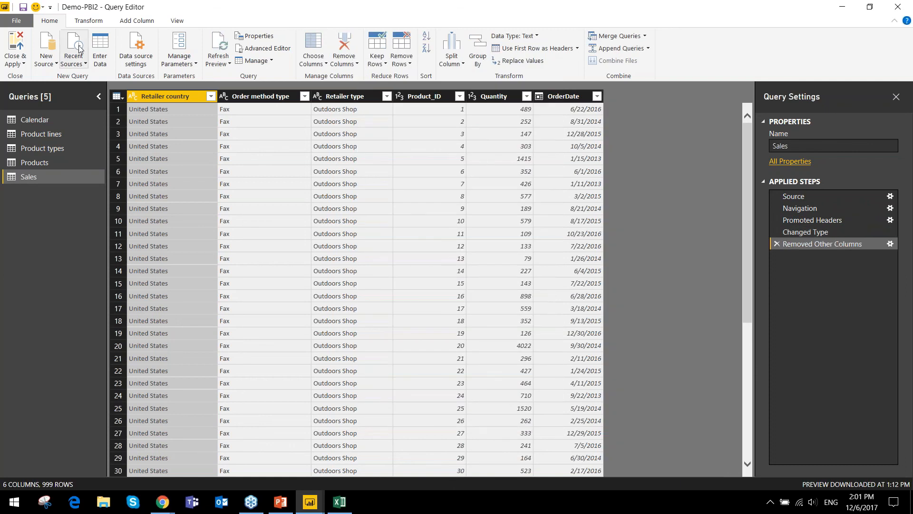
# - Close the Query Editor with the changes applied and expand the Sales table's fields in the report
pyautogui.click(16, 62)
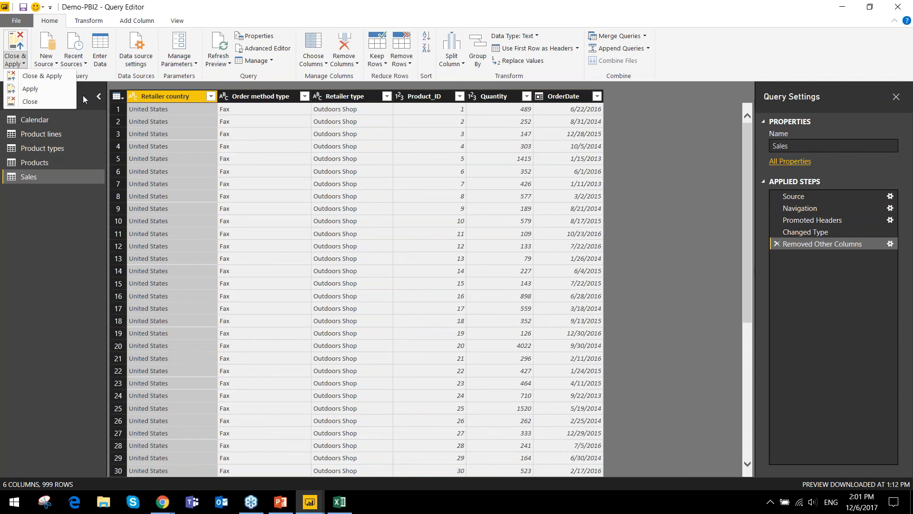
pyautogui.click(35, 81)
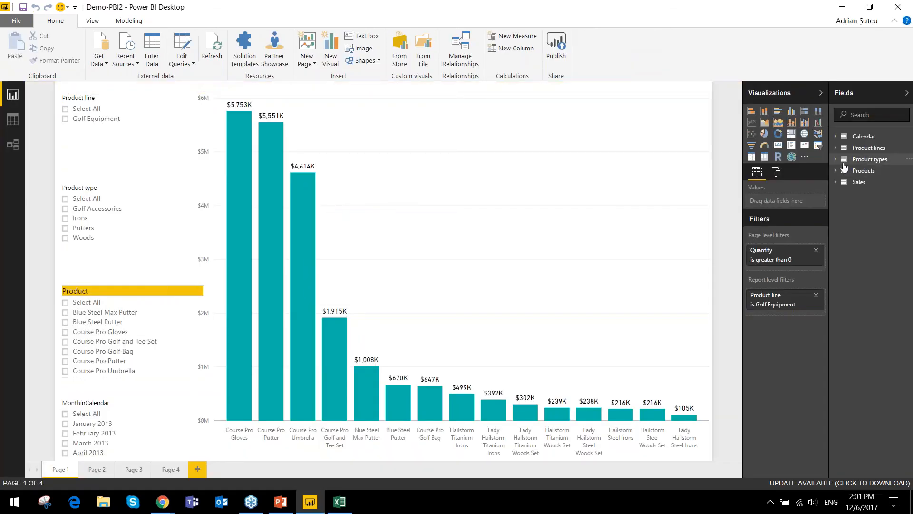
pyautogui.click(841, 182)
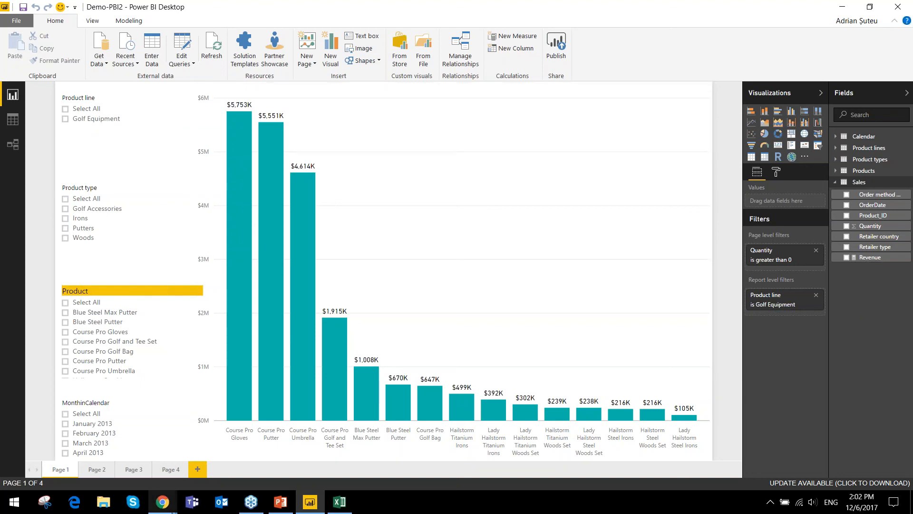
# - Switch to the Pricing for Power BI page in Chrome and compare the Power BI Pro and Power BI Premium plans
pyautogui.moveTo(162, 502)
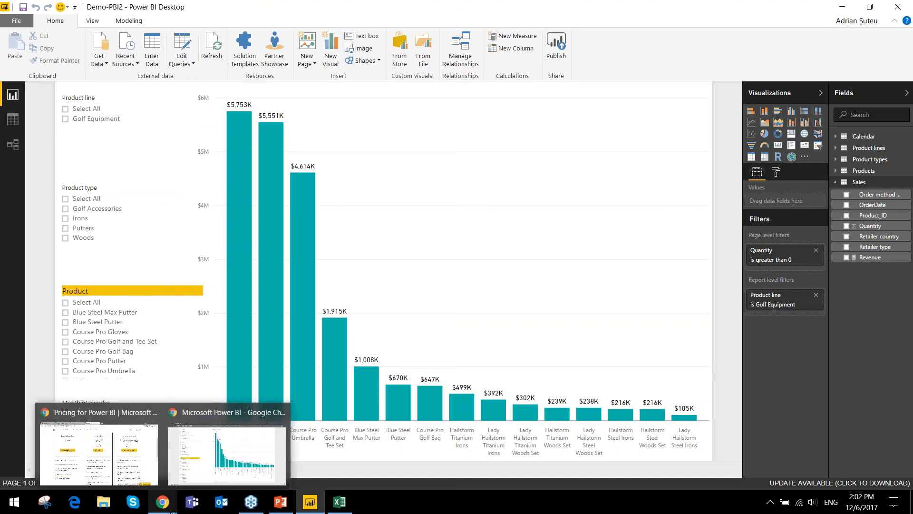
pyautogui.click(142, 468)
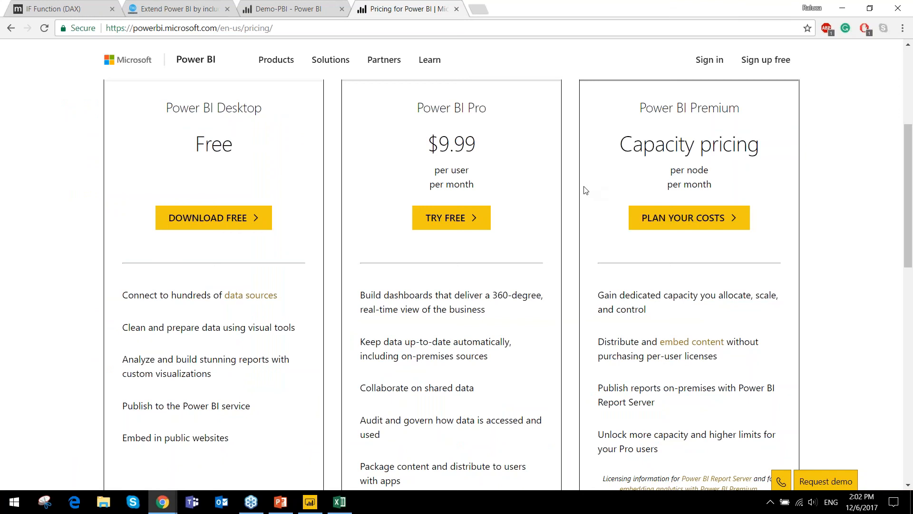
pyautogui.scroll(2, 585, 189)
pyautogui.scroll(-1, 585, 190)
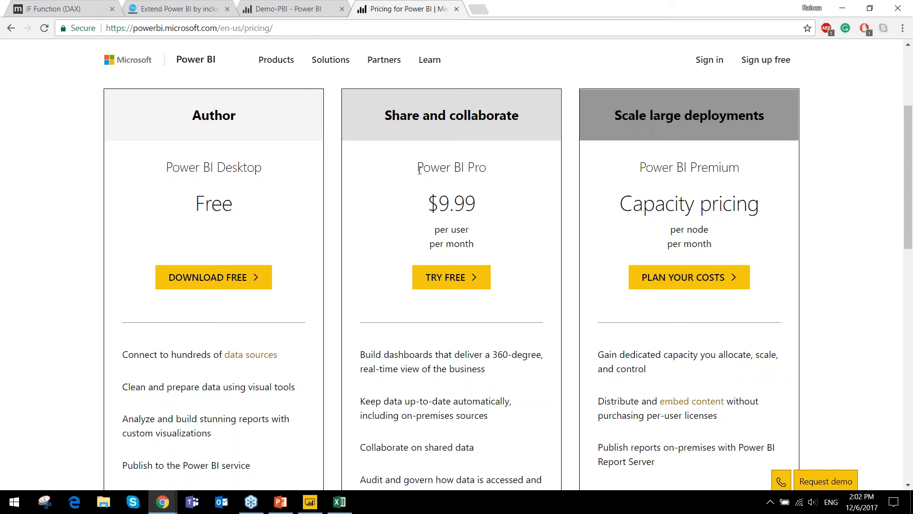
pyautogui.moveTo(428, 203)
pyautogui.mouseDown()
pyautogui.moveTo(477, 205)
pyautogui.moveTo(427, 202)
pyautogui.mouseUp()
pyautogui.click(574, 219)
pyautogui.moveTo(639, 168); pyautogui.dragTo(747, 172)
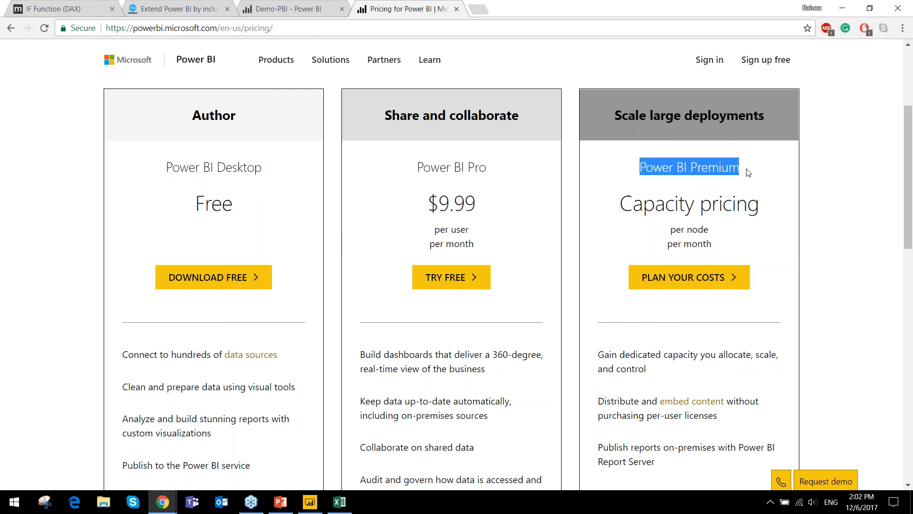
pyautogui.click(869, 188)
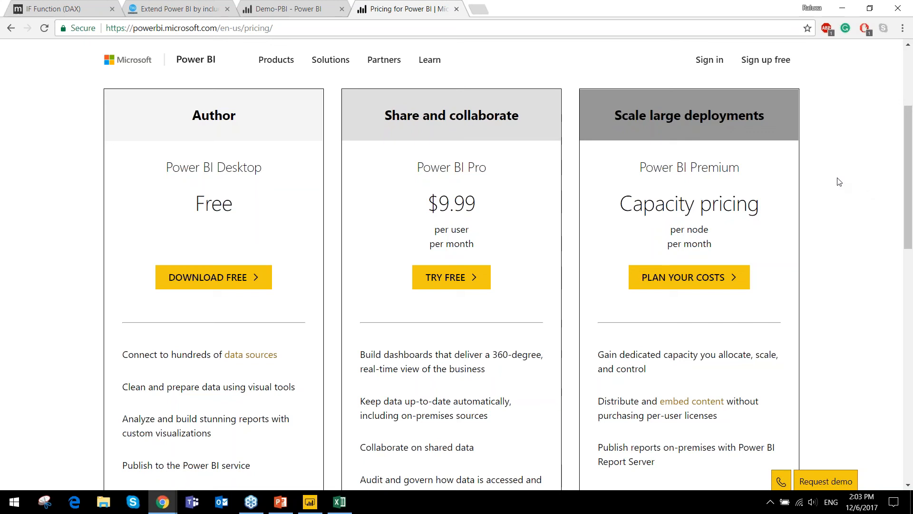
pyautogui.scroll(-1, 839, 182)
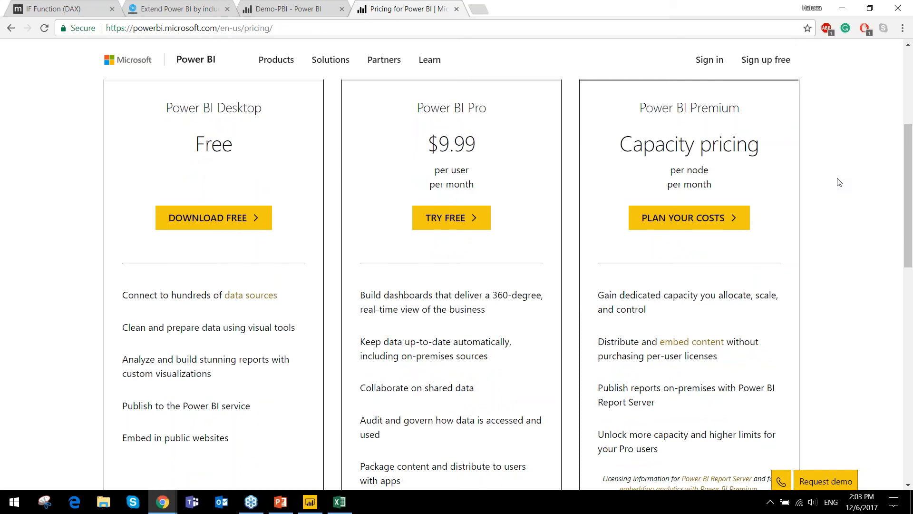
# - Minimize Chrome, switch to the PowerPoint webinar presentation and open slide 12, The Basics of DAX
pyautogui.click(857, 5)
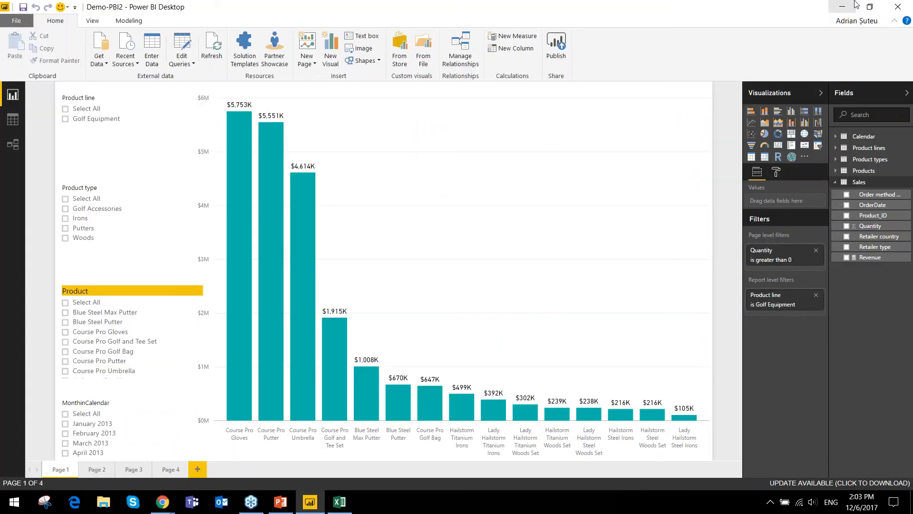
pyautogui.click(280, 502)
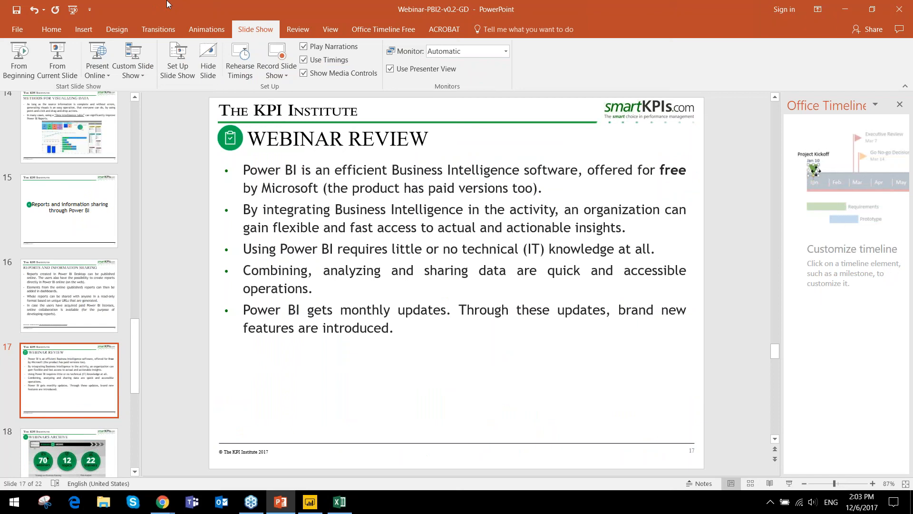
pyautogui.scroll(2, 66, 251)
pyautogui.scroll(3, 66, 253)
pyautogui.click(65, 248)
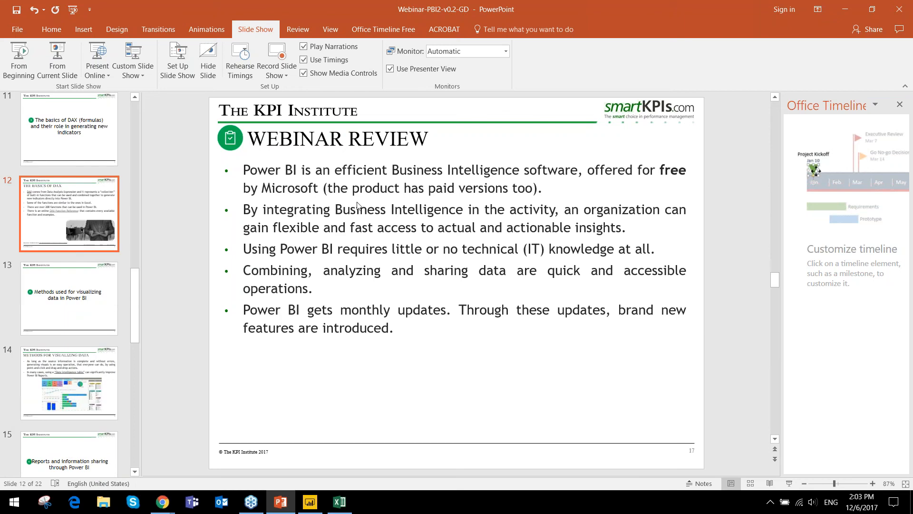